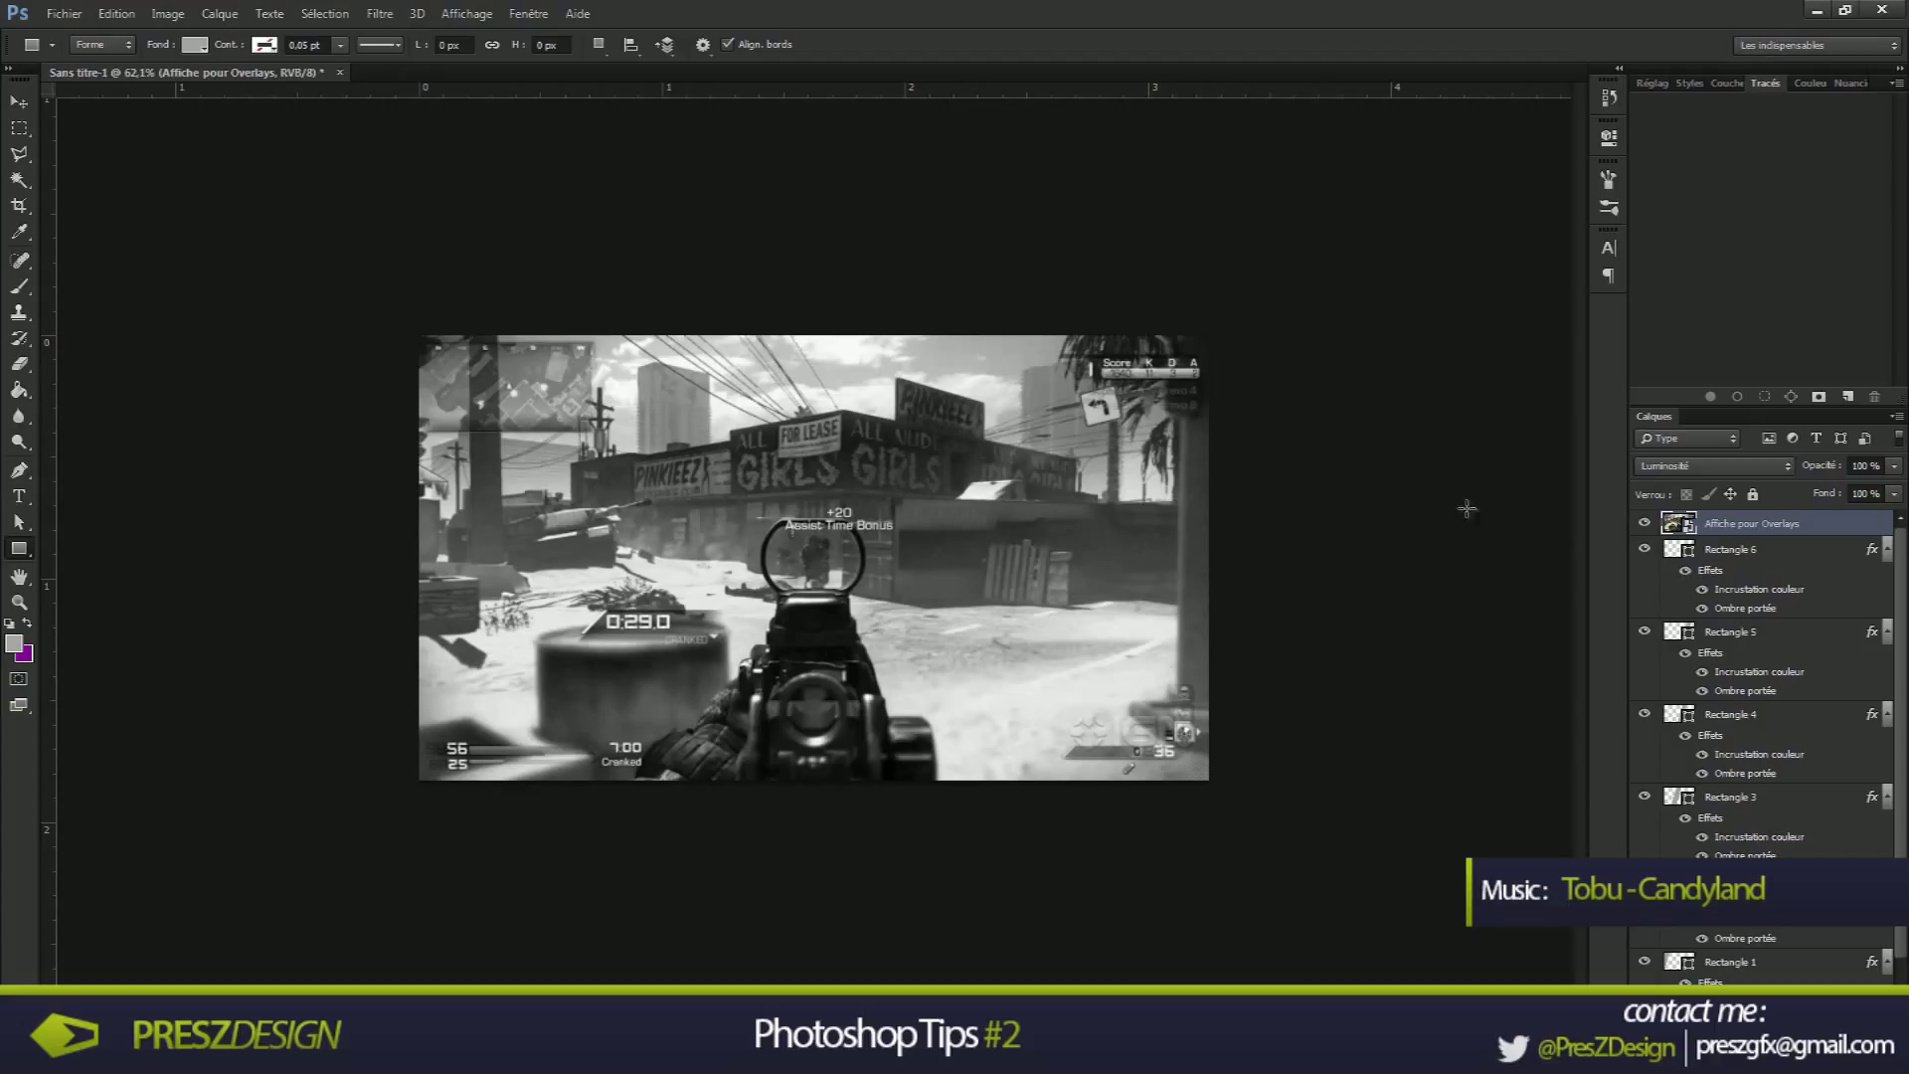
Hide the layers Rectangle 1 to Rectangle 6 and set the Affiche pour Overlays layer's blend mode to Normal
drag(1648, 546, 1650, 965)
scroll(1654, 835, down, 3)
scroll(1655, 835, up, 3)
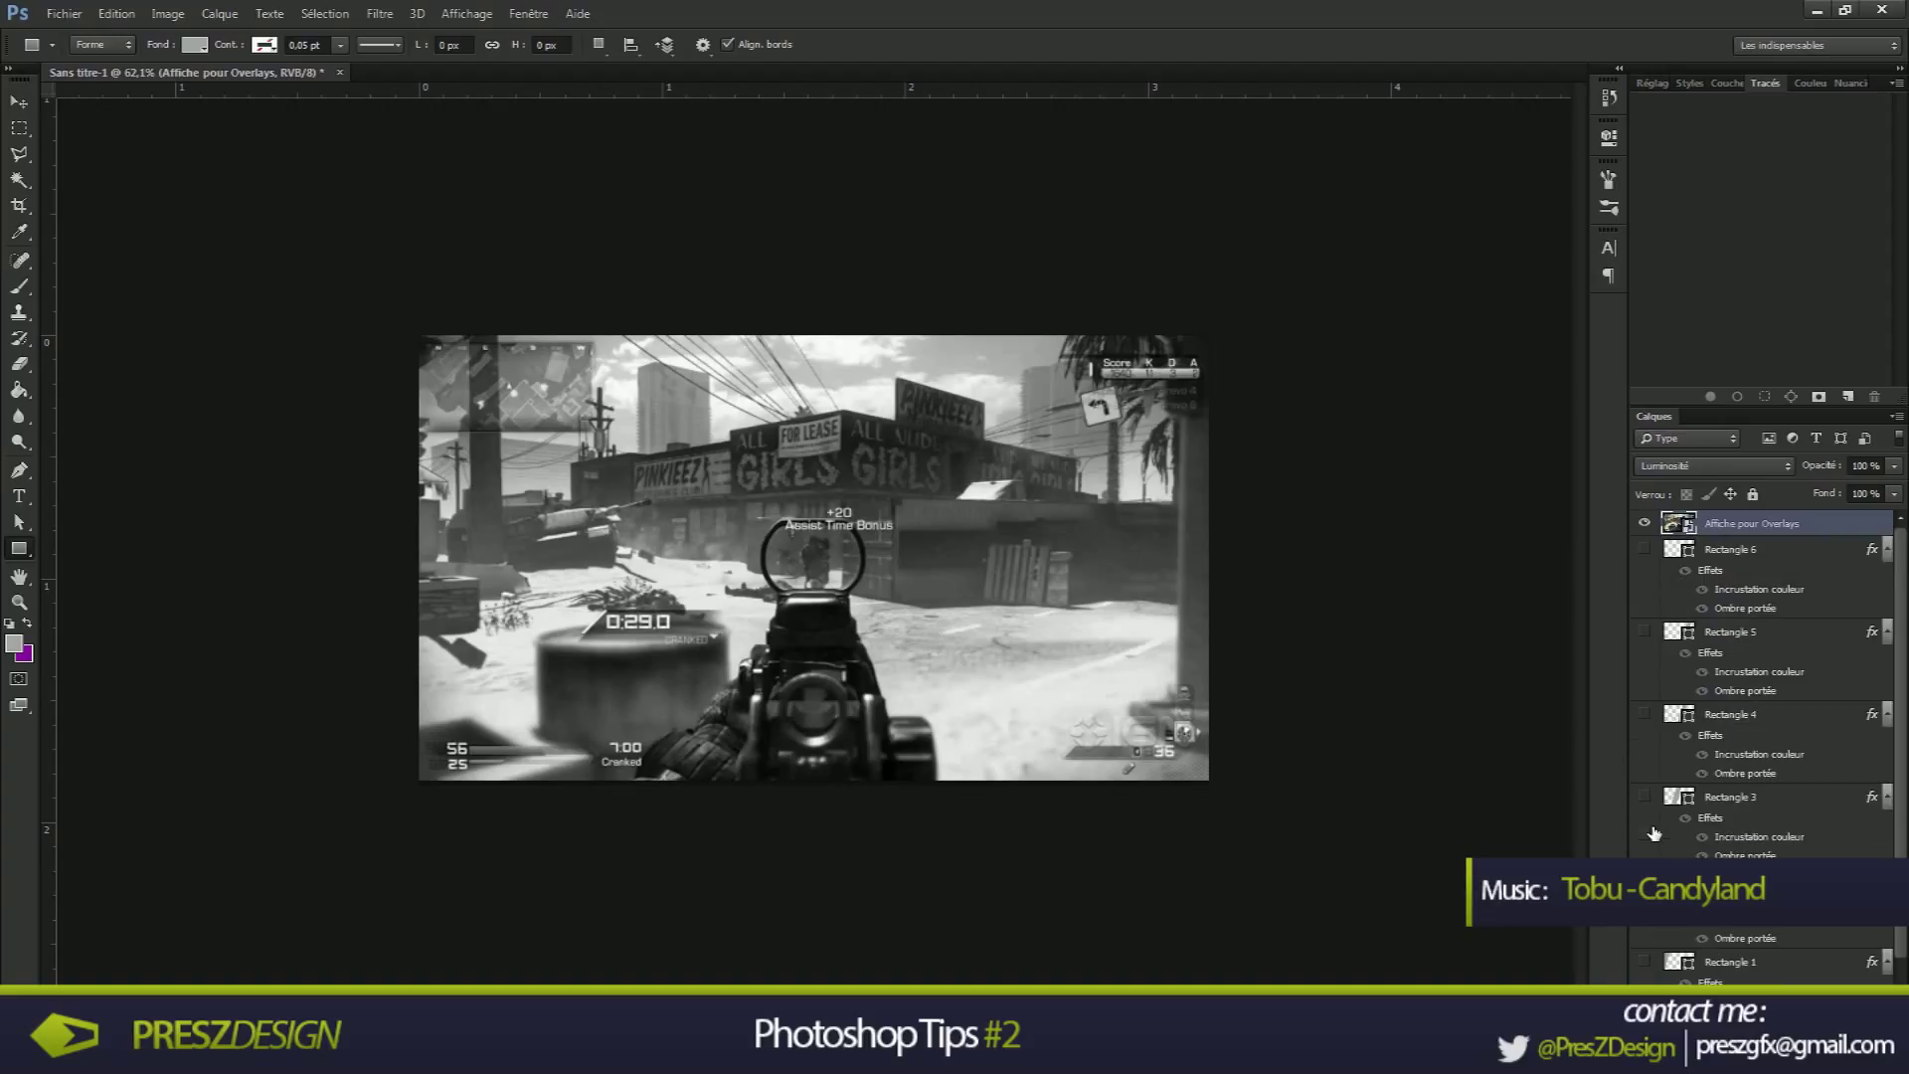
click(1719, 466)
click(1696, 487)
Draw six separate grey vertical rectangles of varying widths, about 120 to 300 px, side by side across the image, extending beyond its upper and lower edges
drag(369, 857, 499, 259)
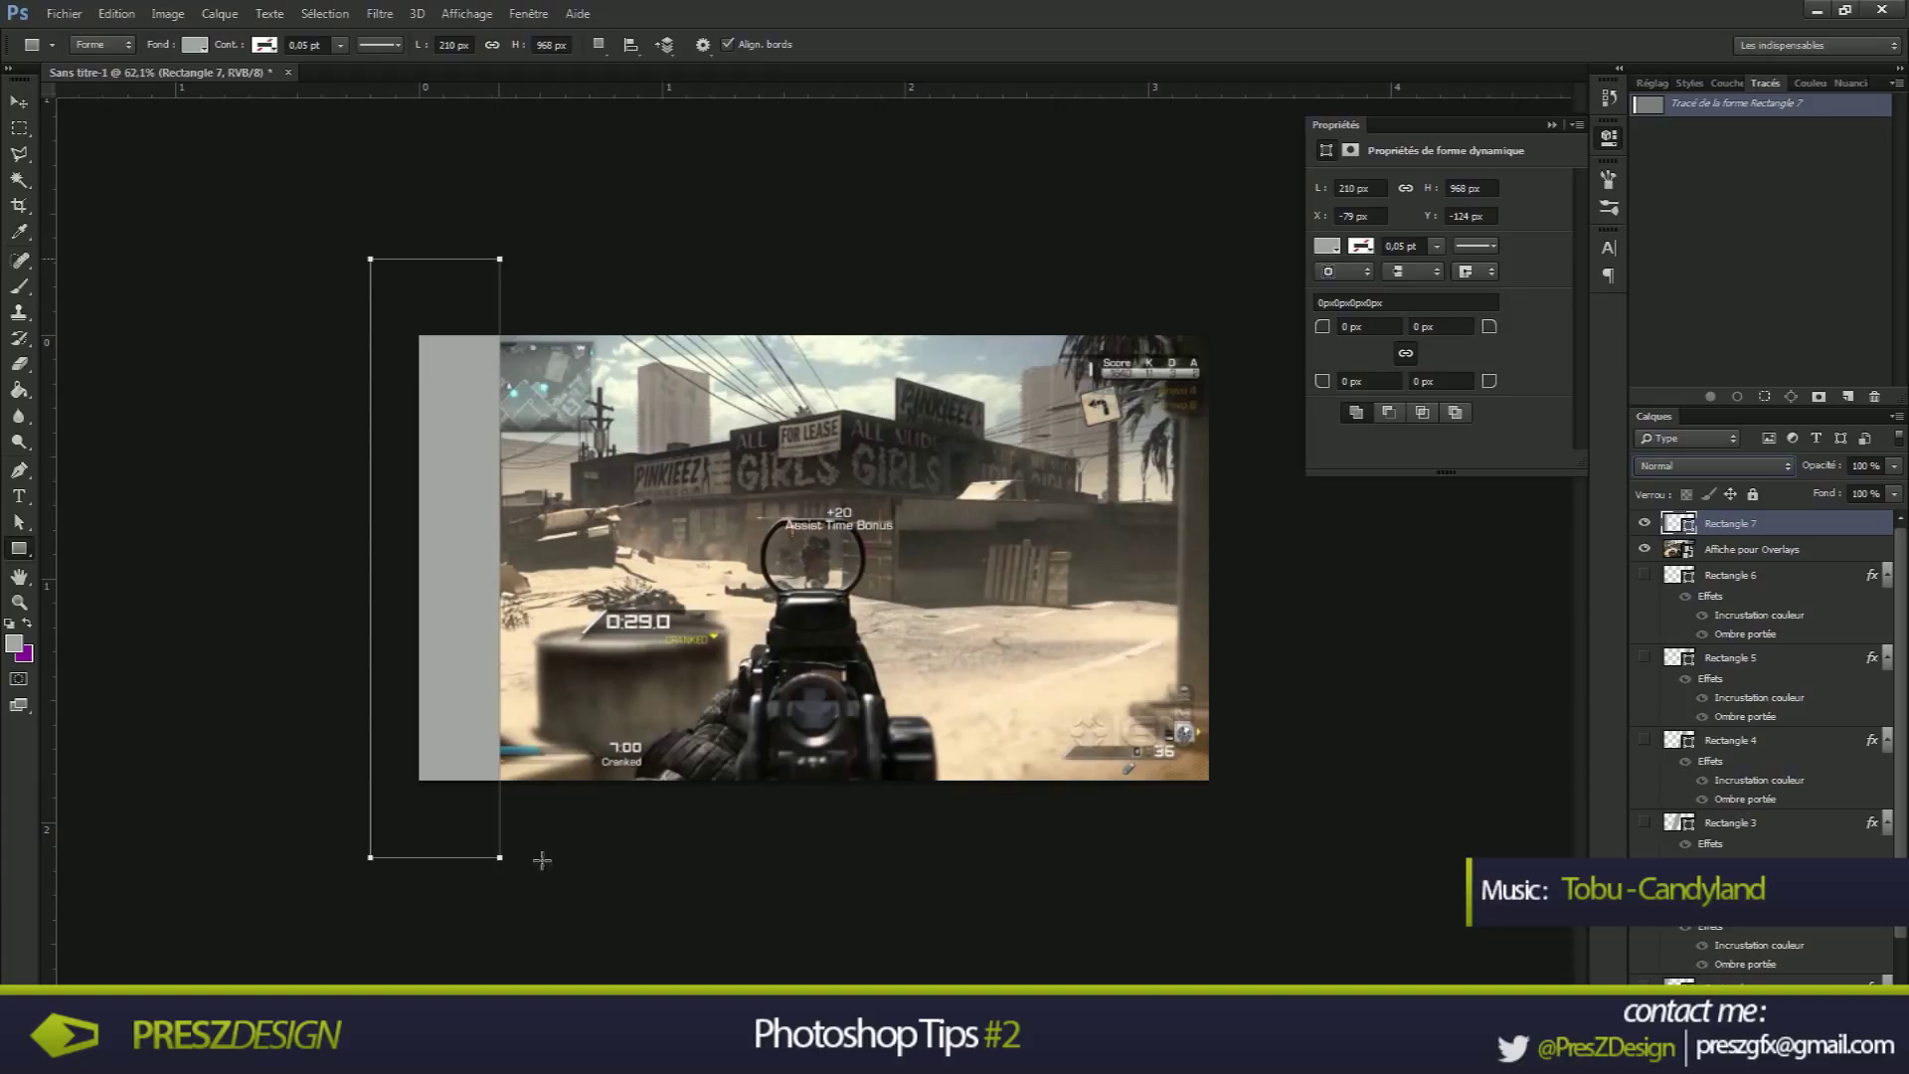
drag(514, 858, 618, 247)
drag(639, 857, 810, 241)
drag(841, 859, 1022, 243)
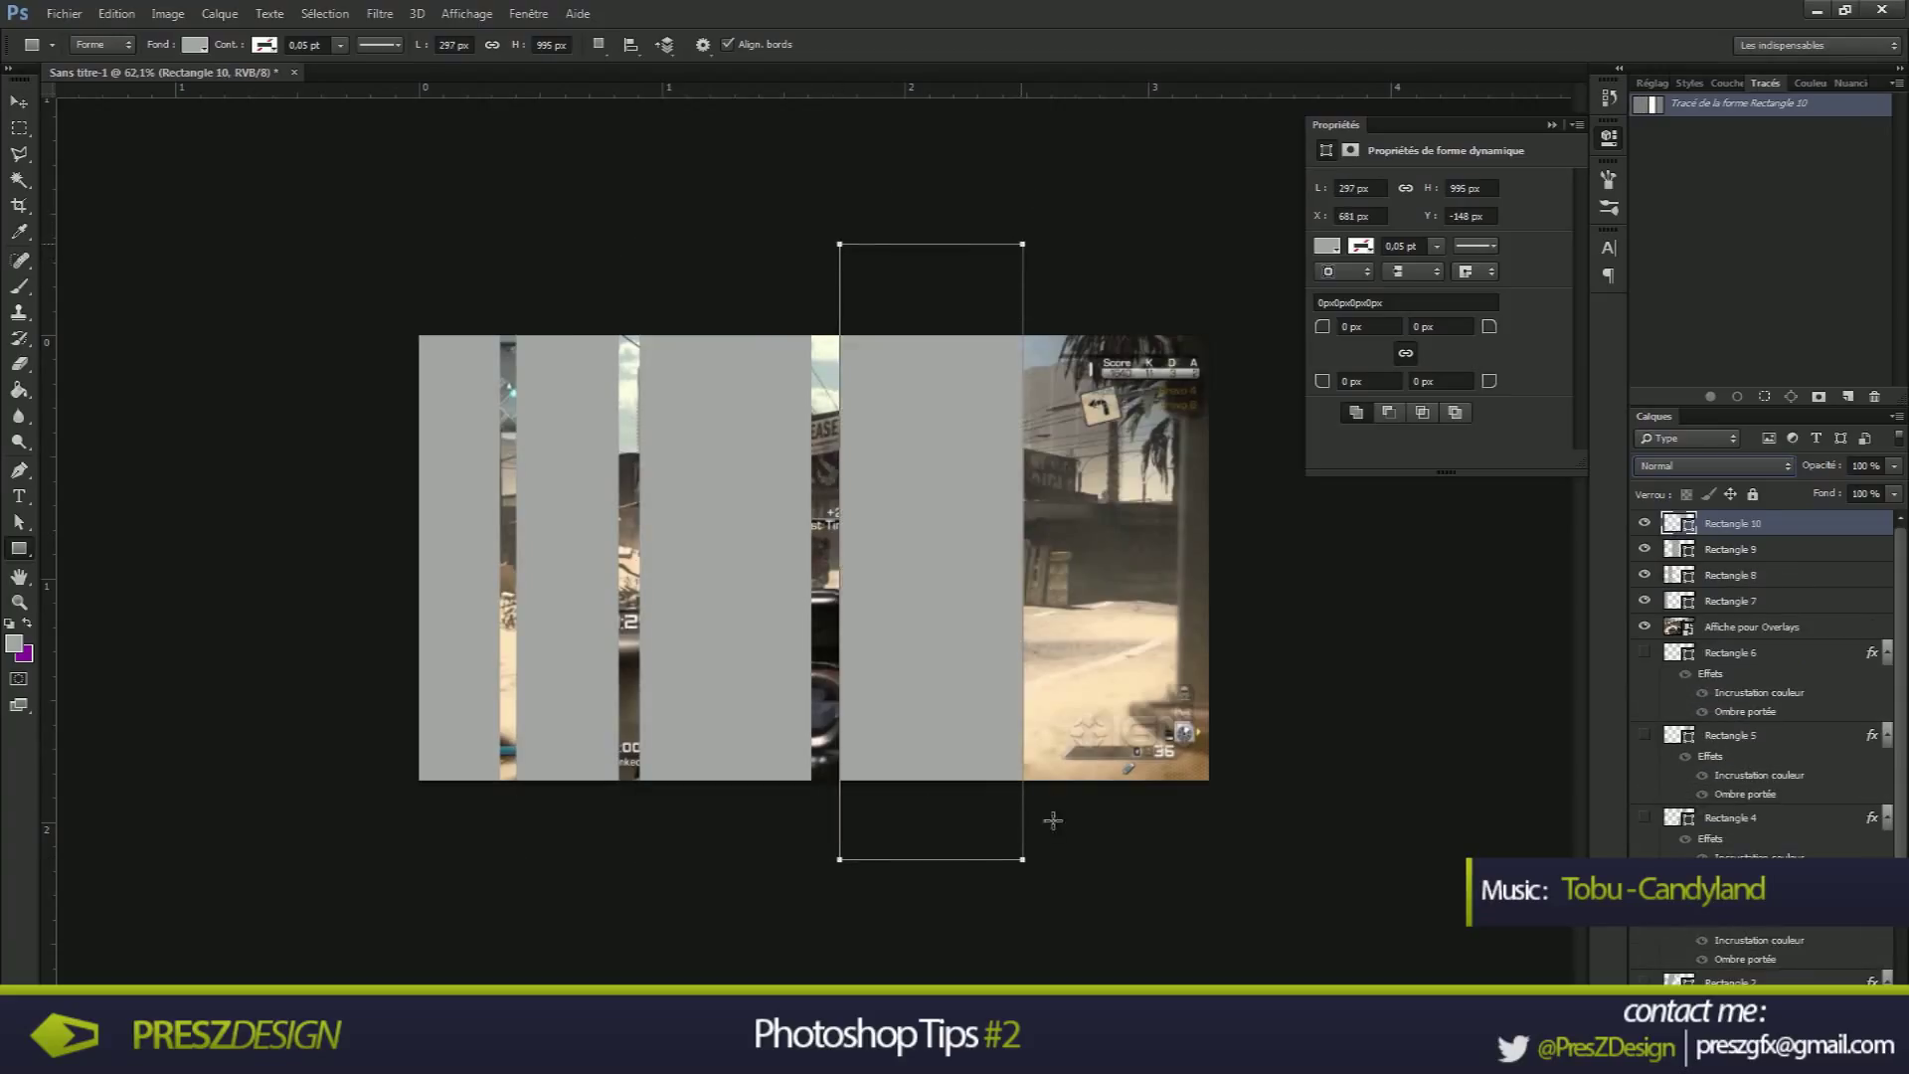
drag(1056, 851, 1135, 270)
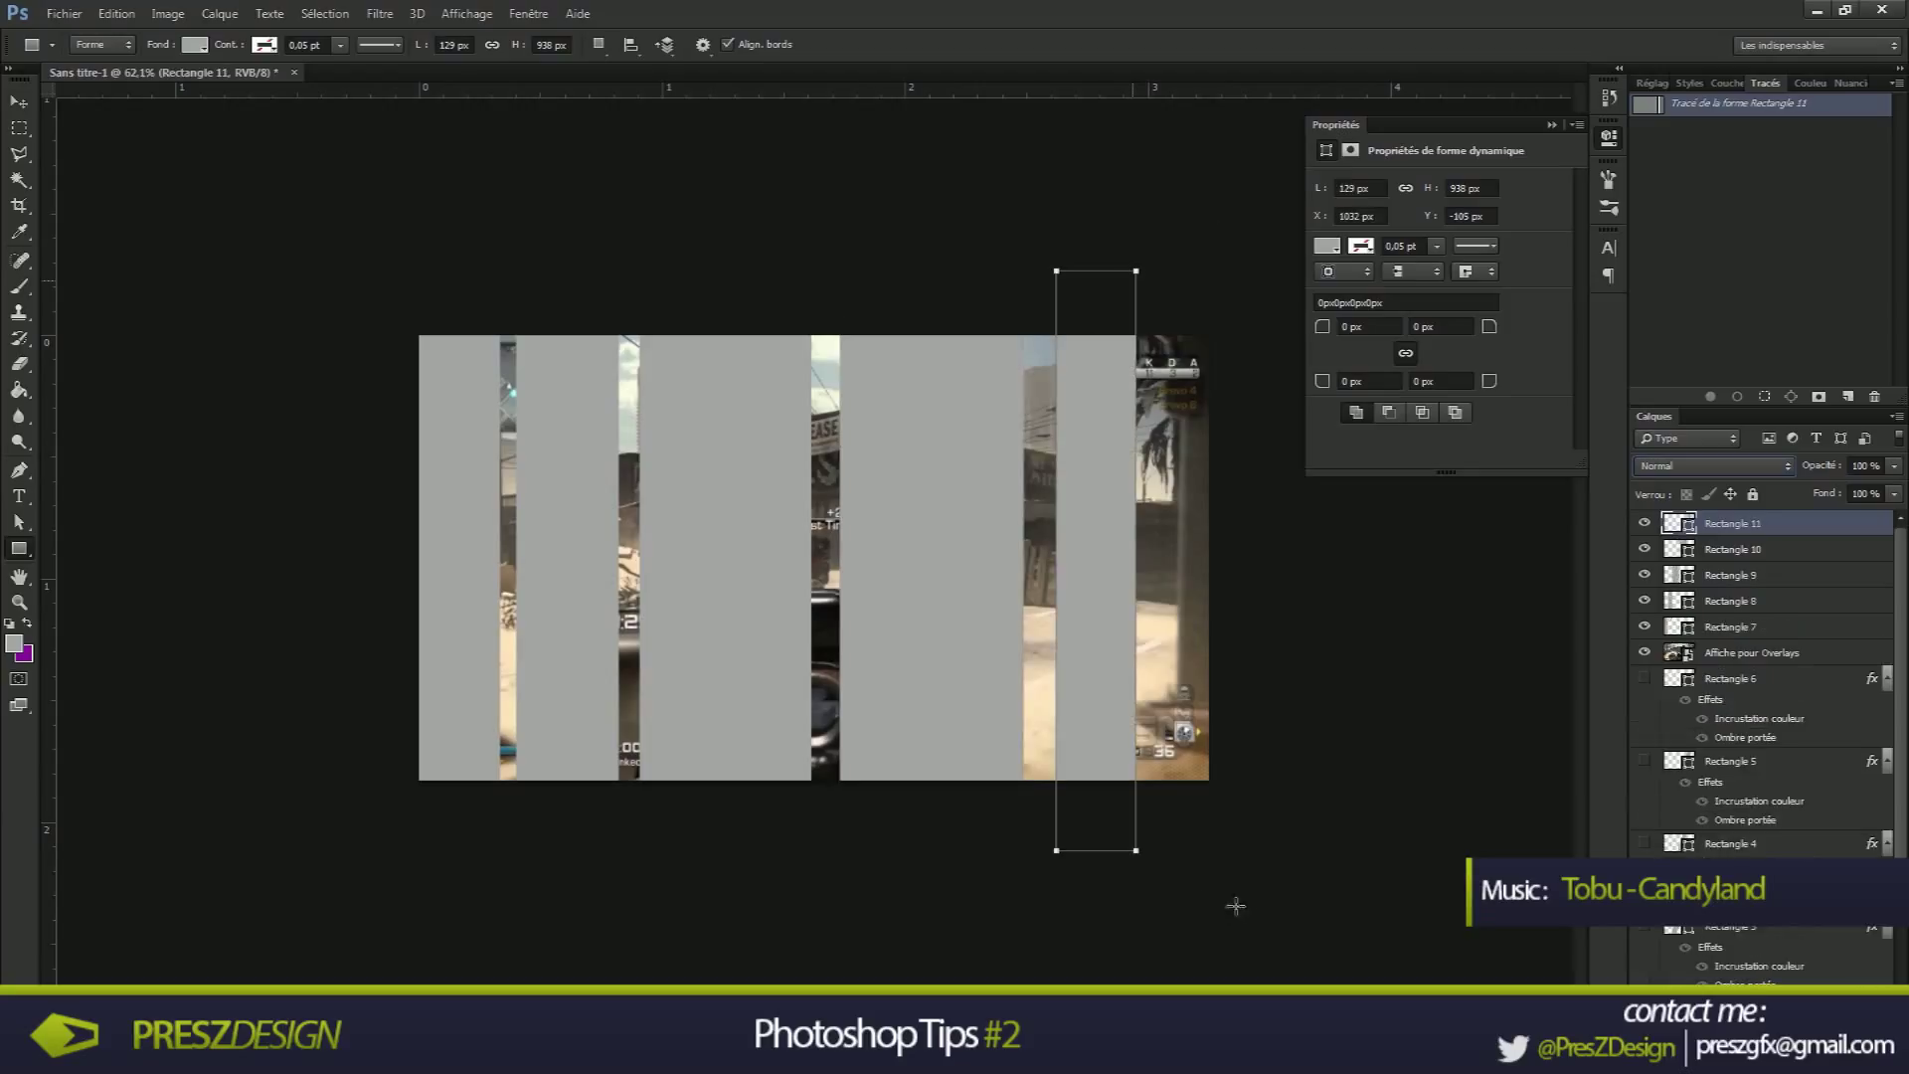
drag(1169, 856, 1243, 254)
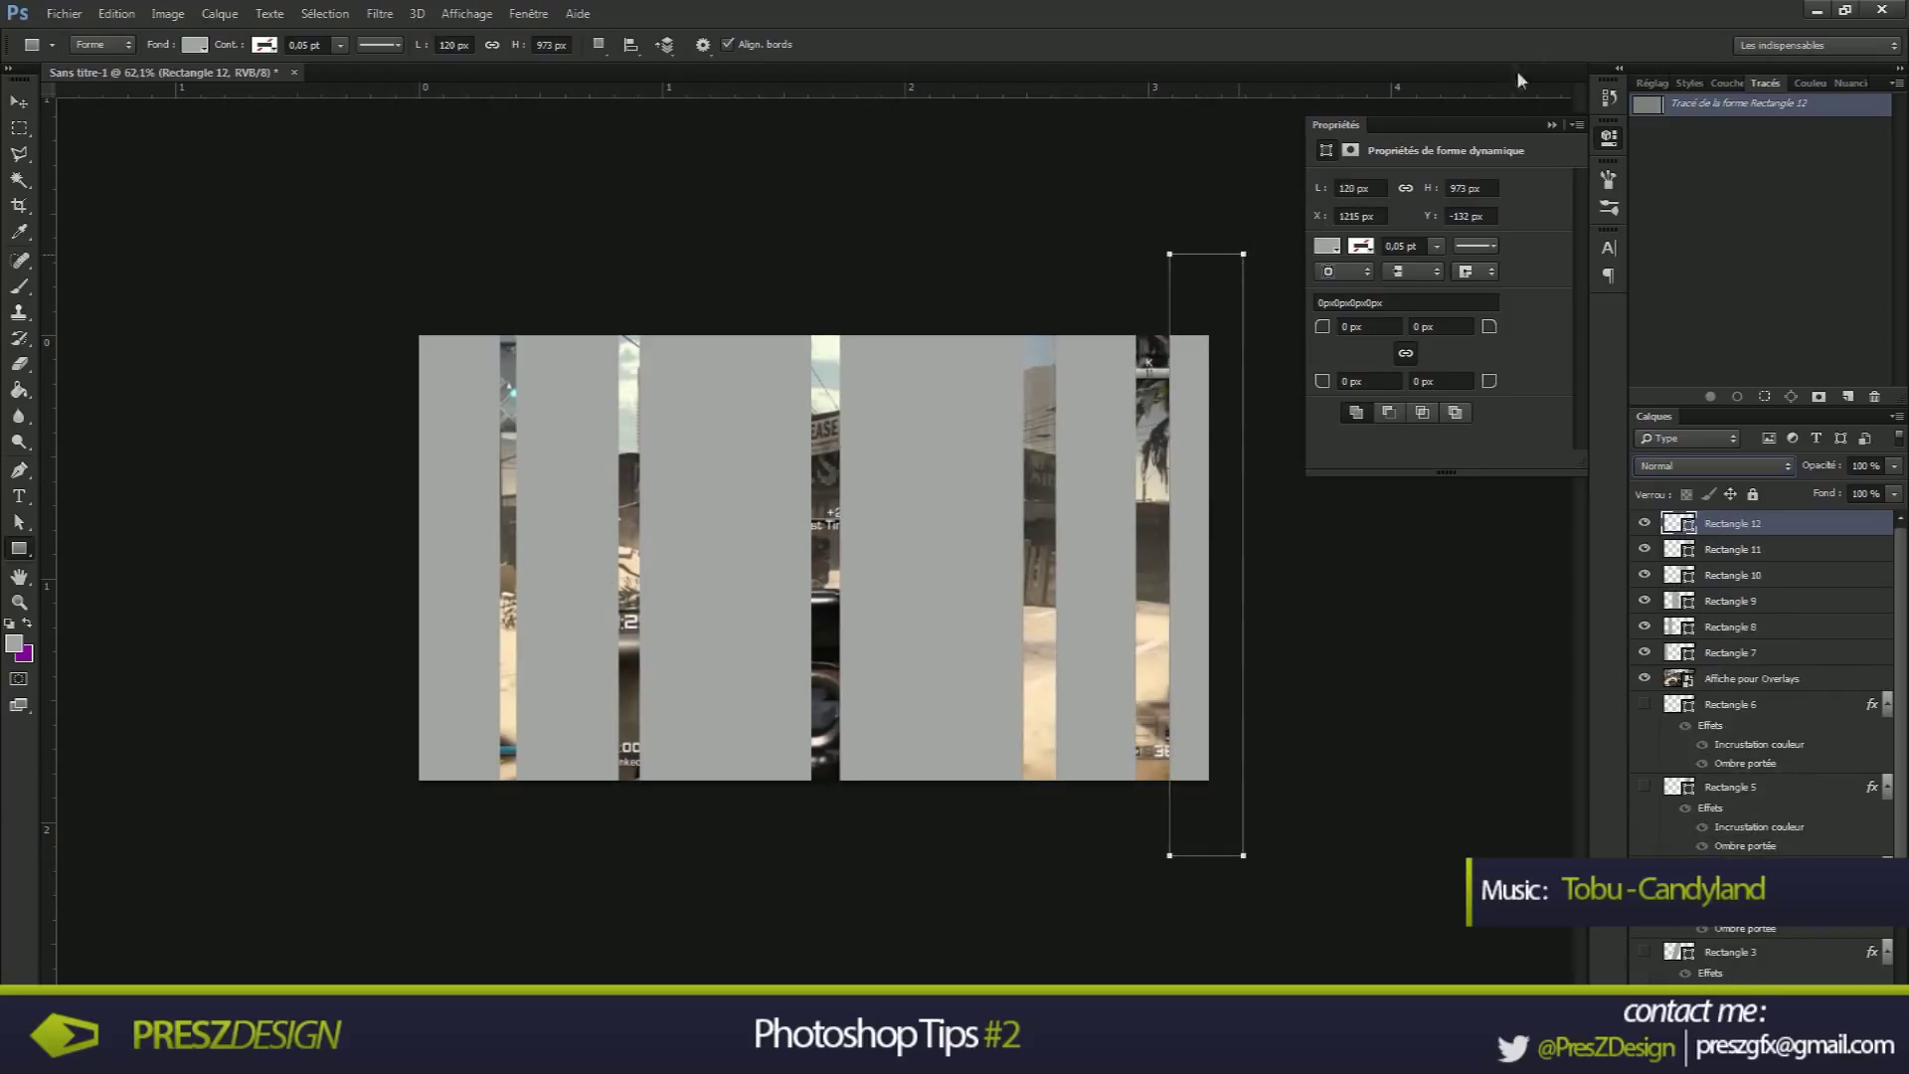
click(1551, 128)
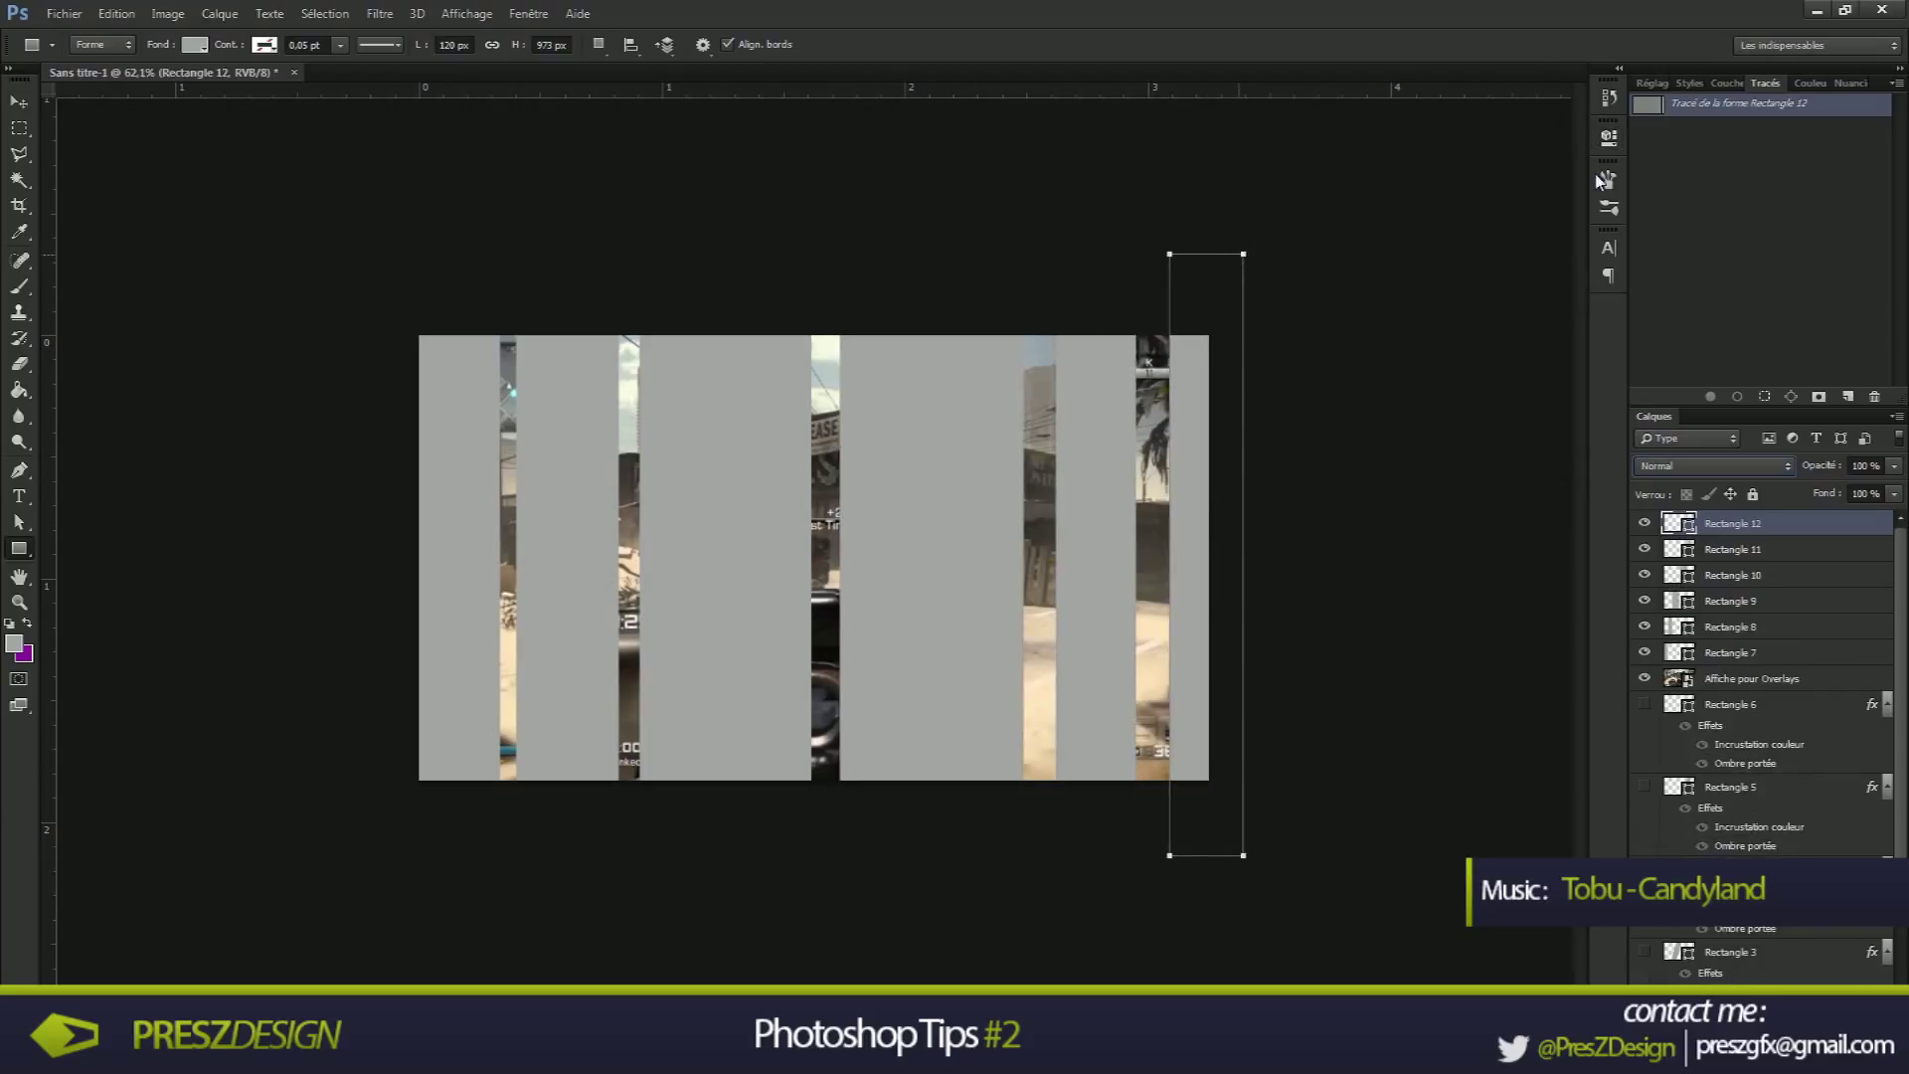
Add a drop shadow to the Rectangle 7 layer with a distance of 2 px and a size of about 20 px
click(1788, 654)
double_click(1795, 654)
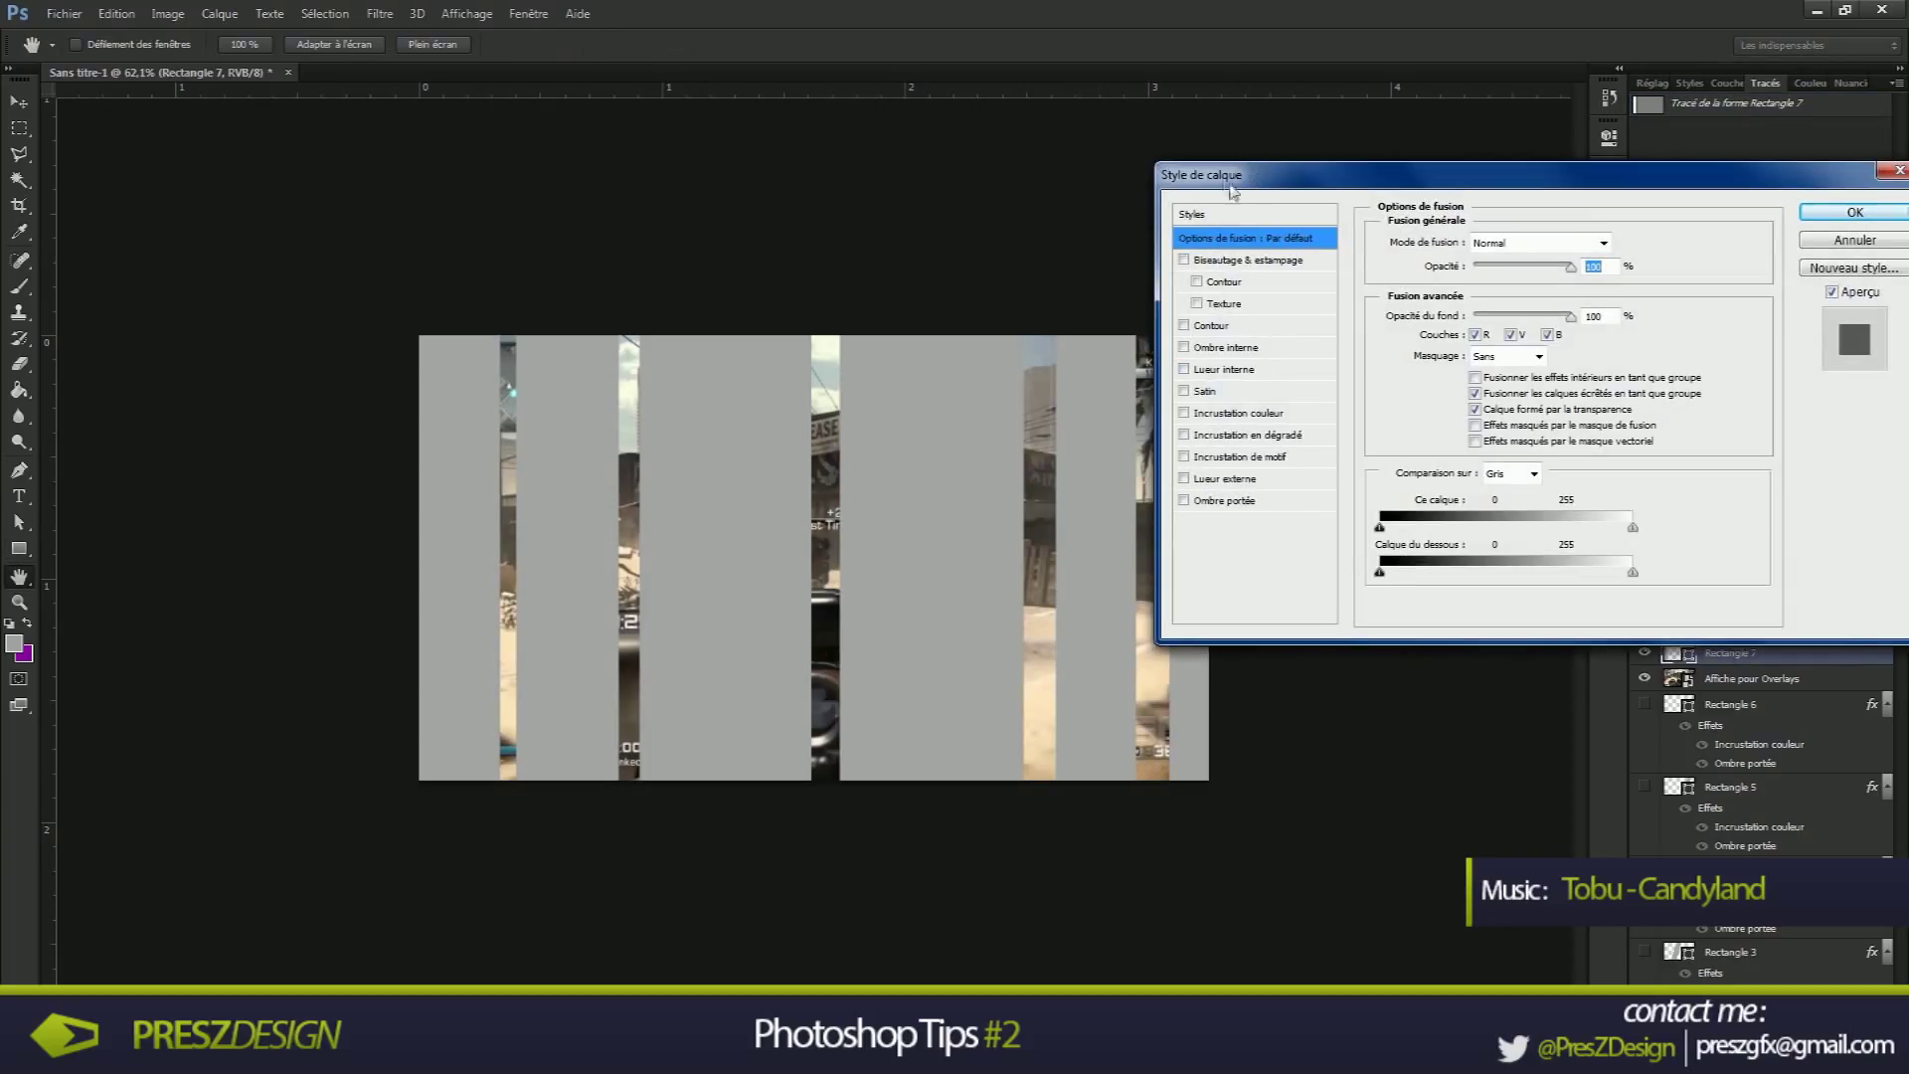
click(1221, 501)
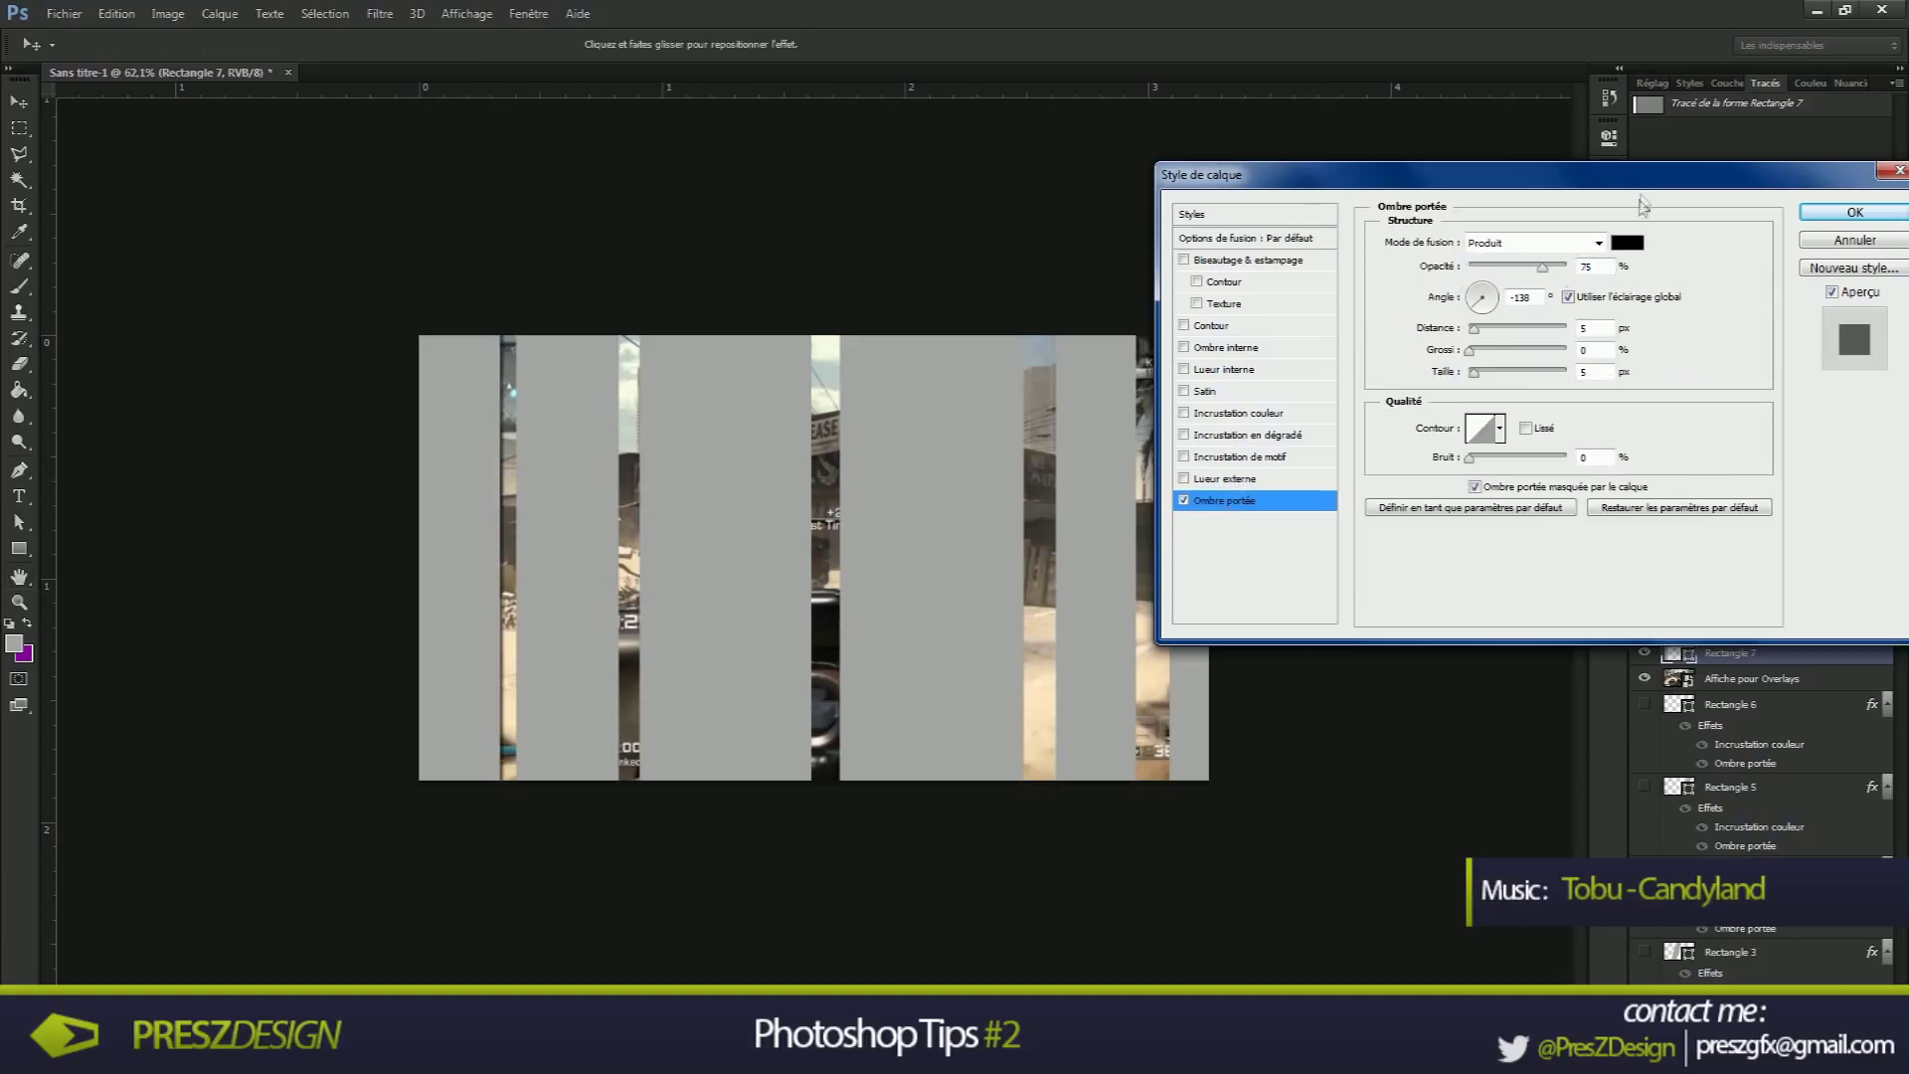
drag(1475, 338, 1472, 339)
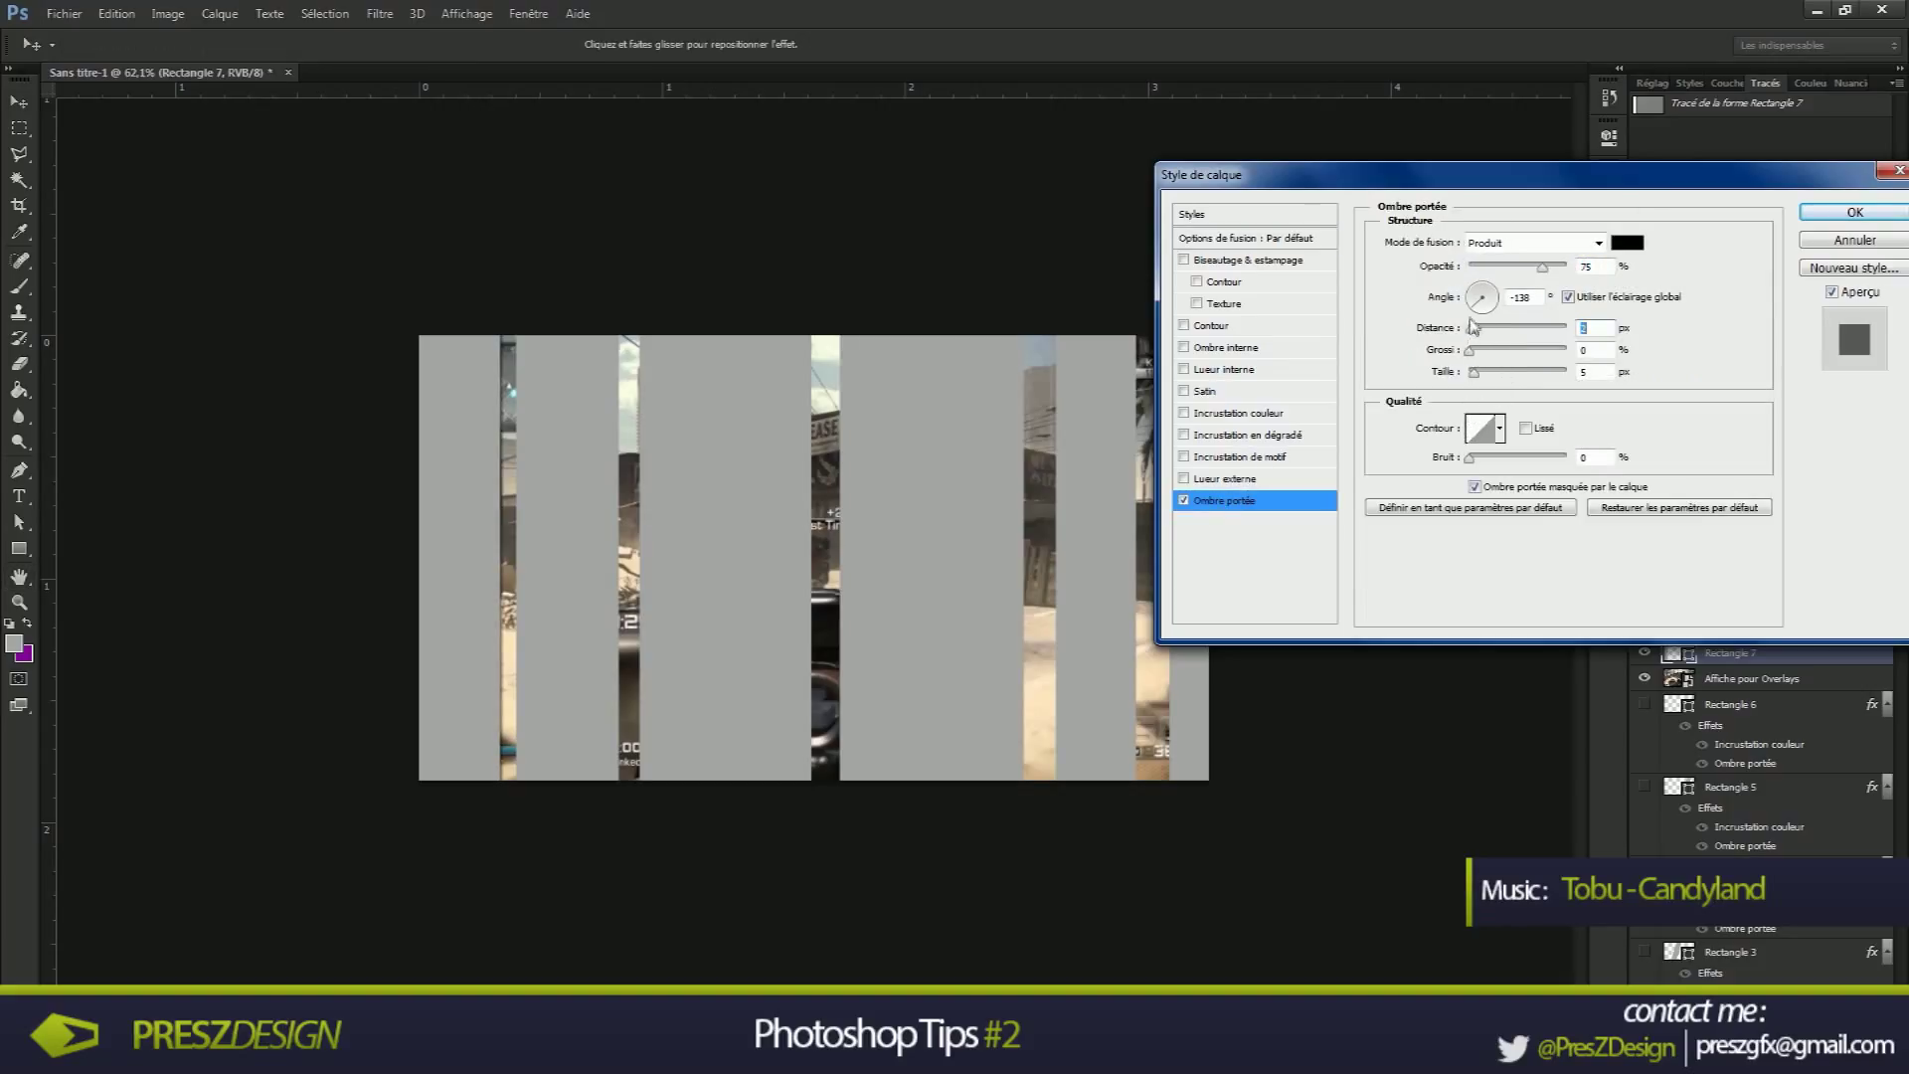
drag(1473, 378, 1485, 384)
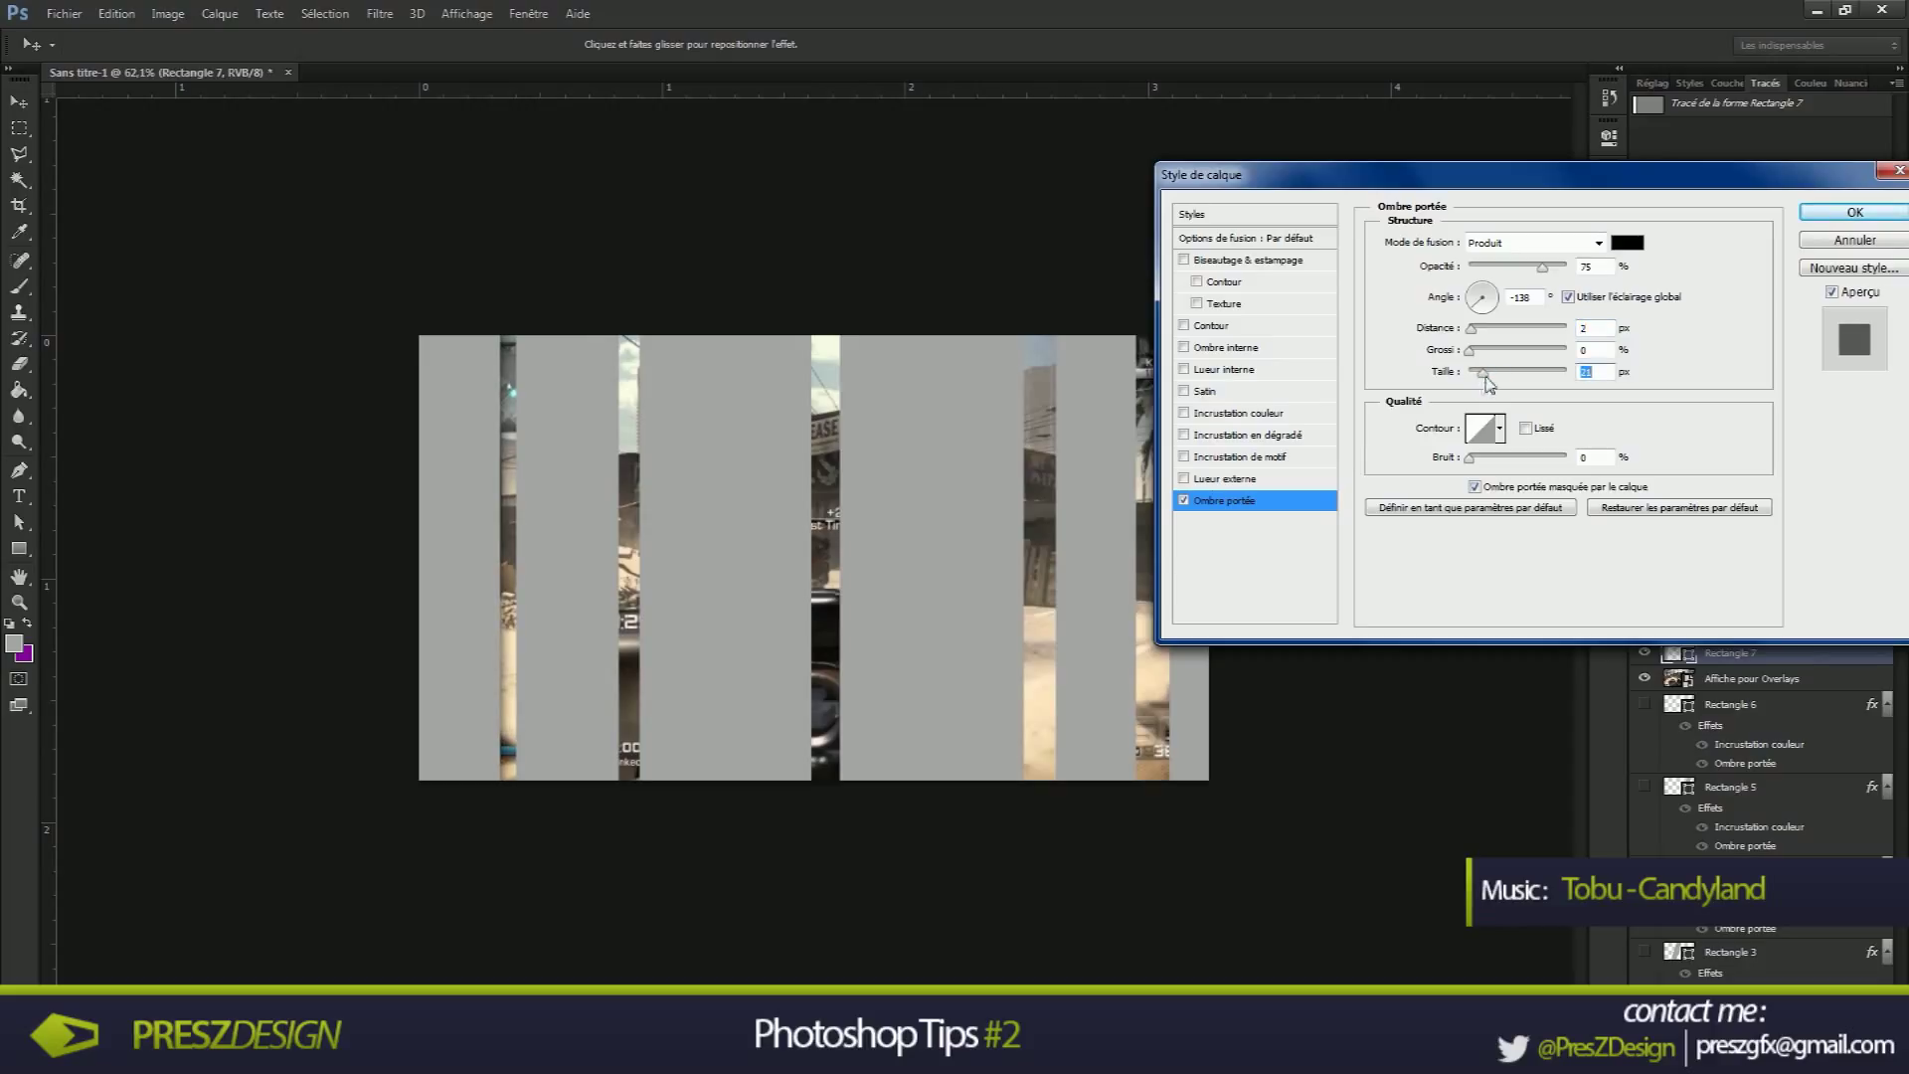
click(1856, 212)
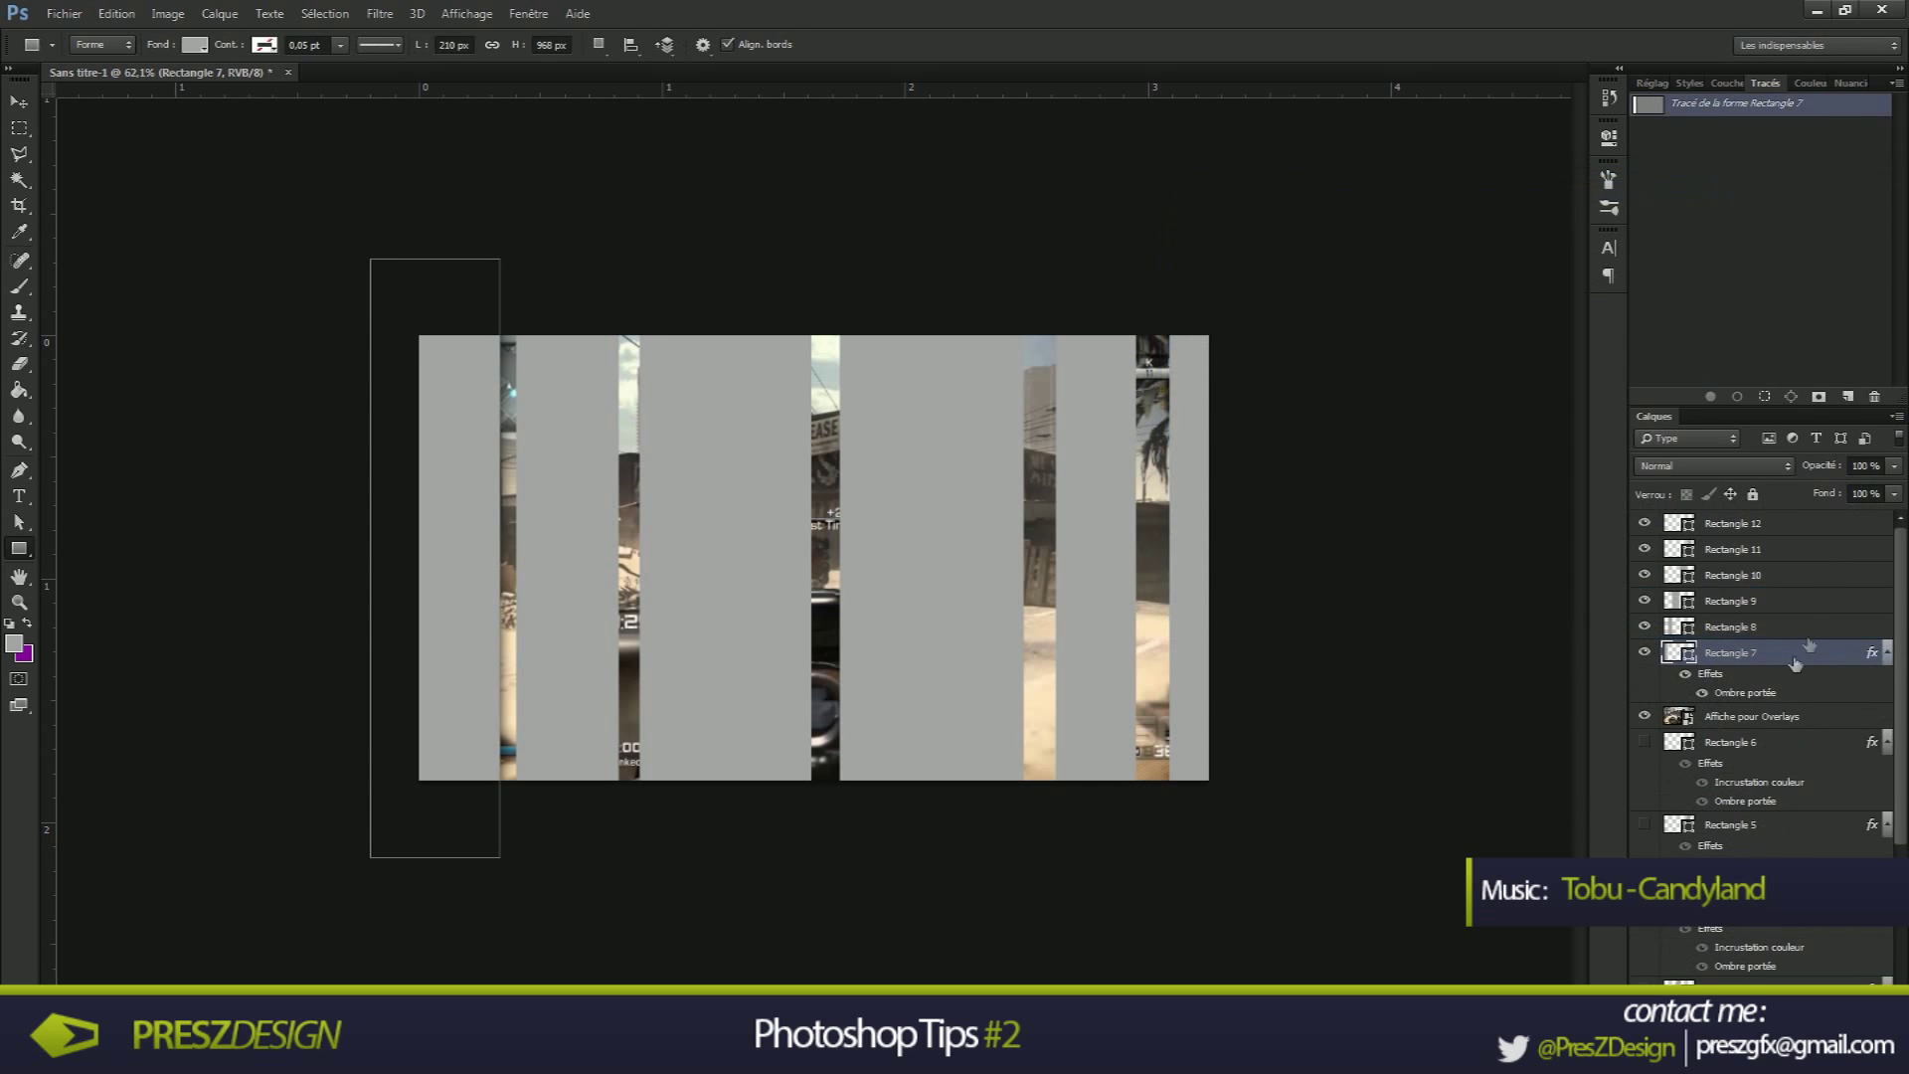
Copy the layer style of Rectangle 7 and paste it onto each of the layers Rectangle 8 to Rectangle 12
right_click(1790, 661)
click(1618, 574)
right_click(1830, 626)
click(1561, 588)
right_click(1841, 608)
click(1581, 587)
right_click(1802, 574)
click(1685, 596)
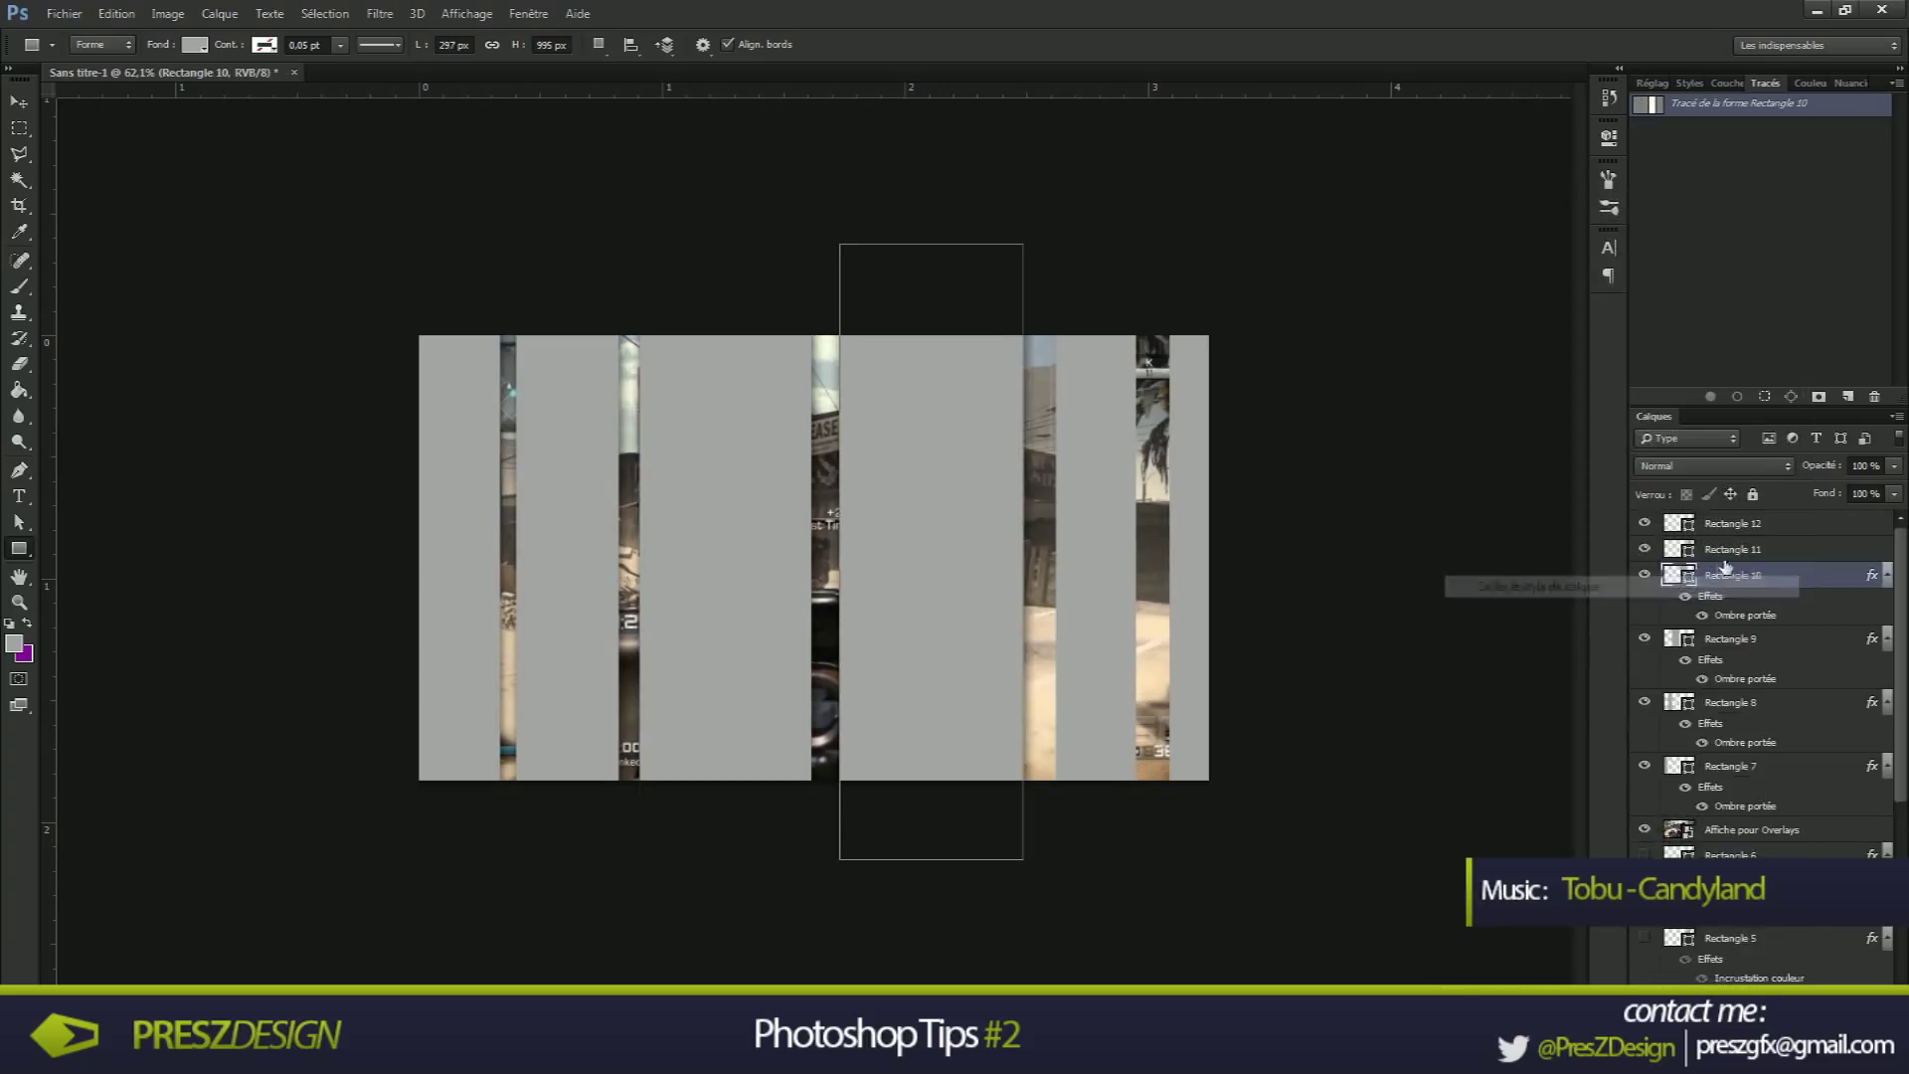
right_click(1763, 555)
click(1593, 587)
right_click(1826, 527)
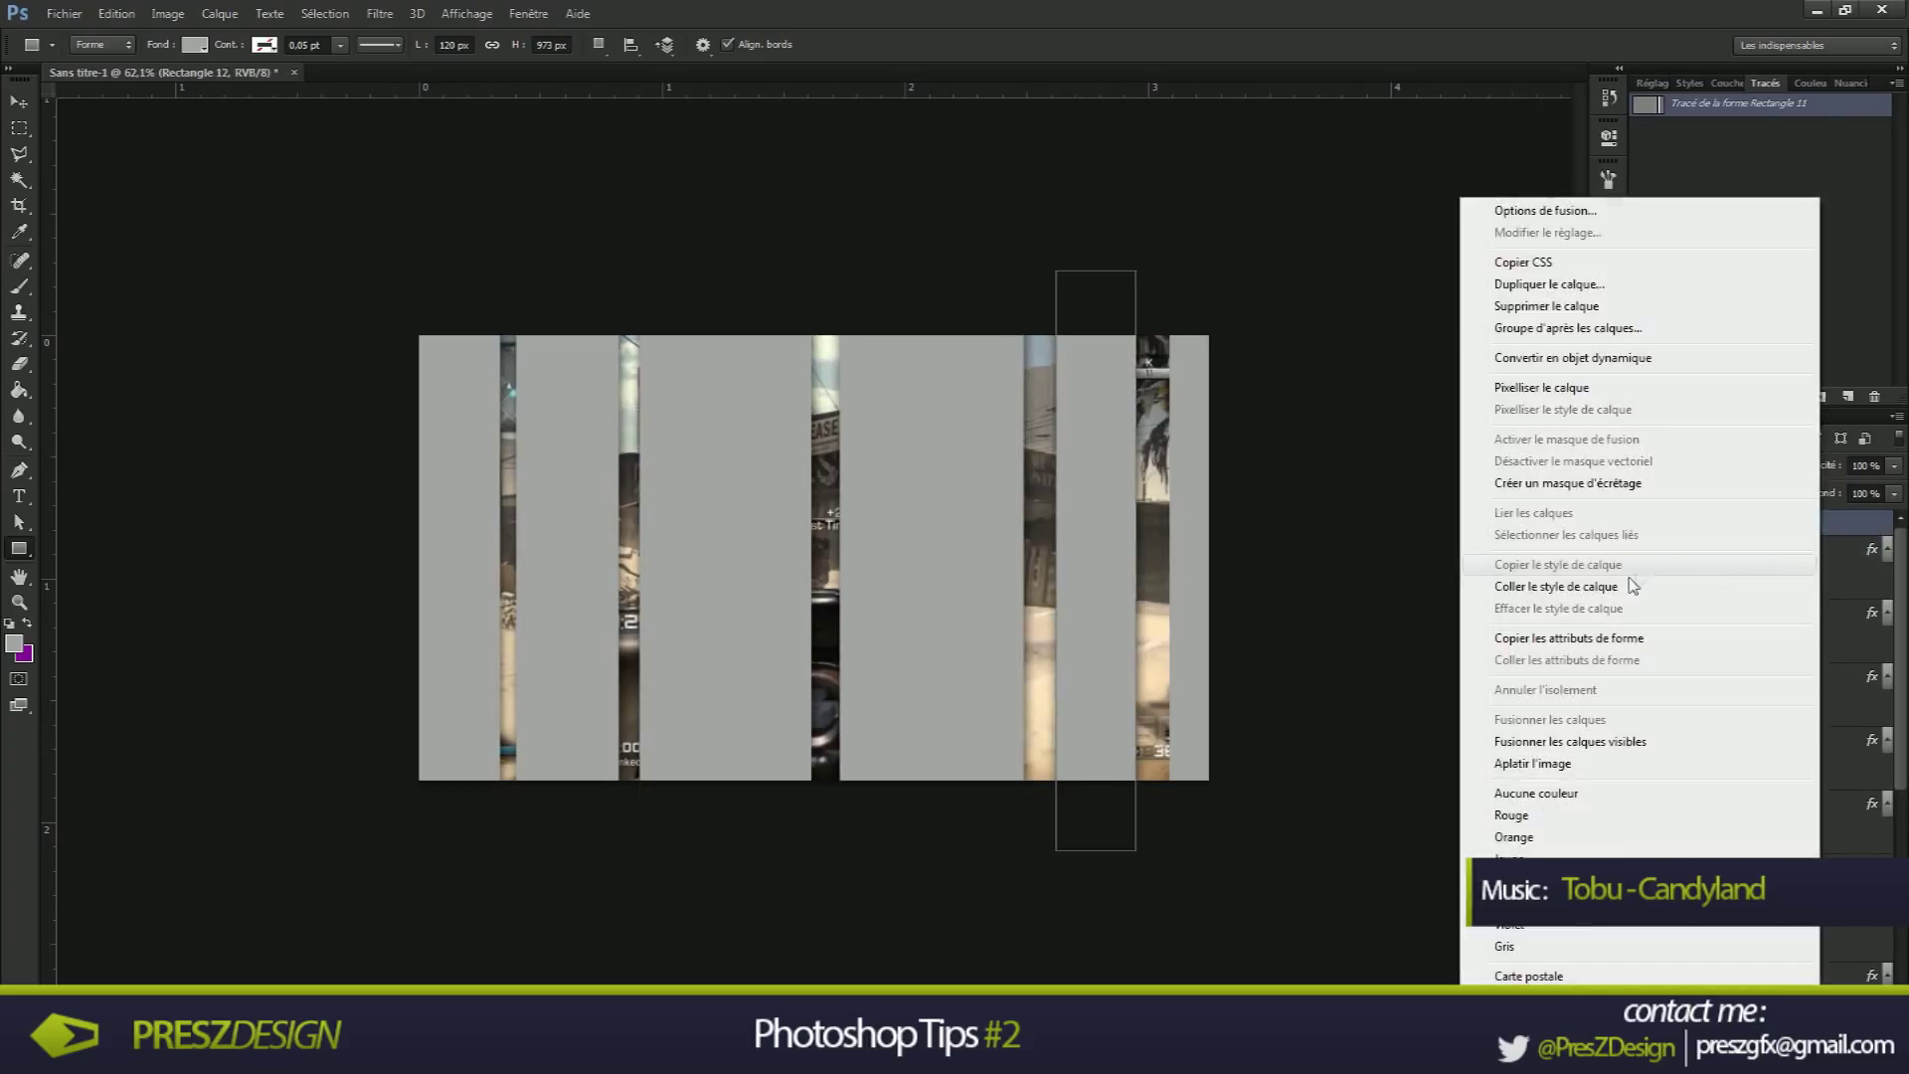
click(1521, 584)
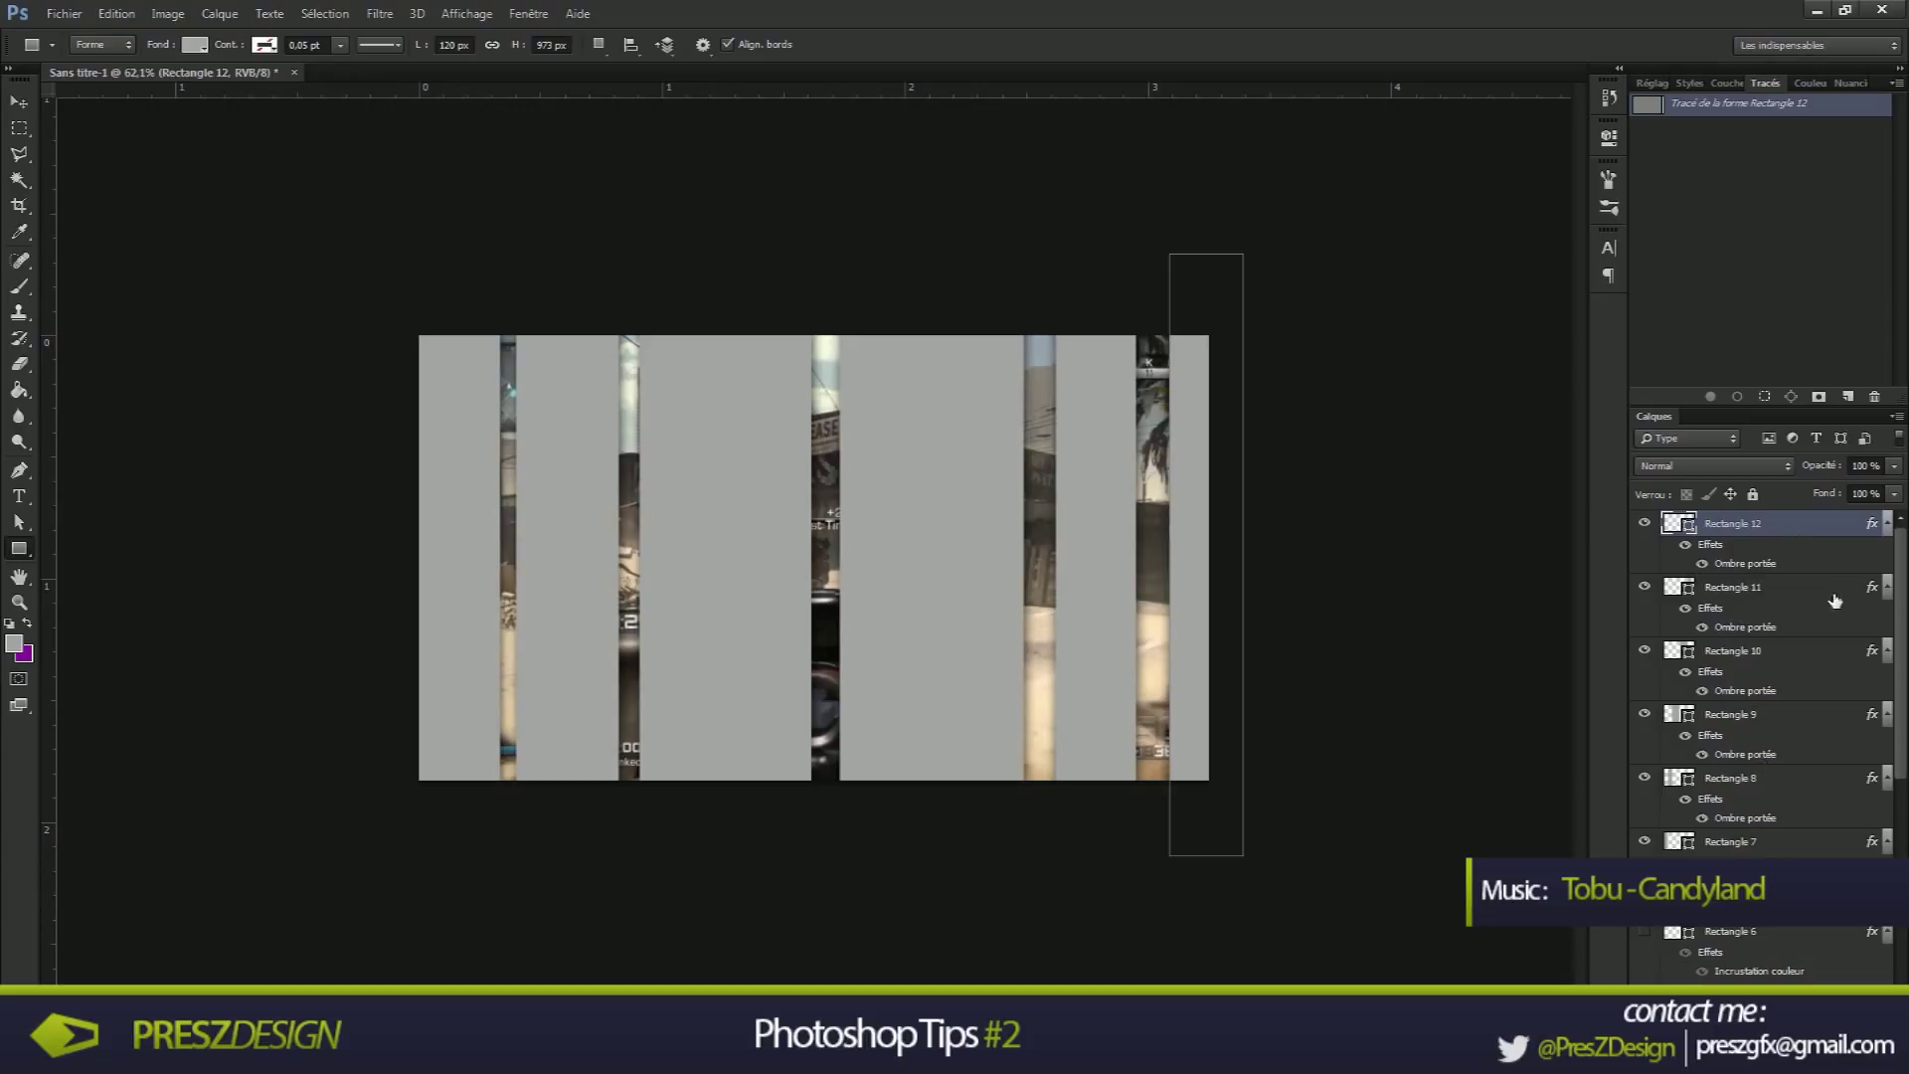
Skew the layers Rectangle 7 to Rectangle 12 together horizontally by about -17° and shift them slightly left, accepting conversion to regular paths
shift+click(1771, 842)
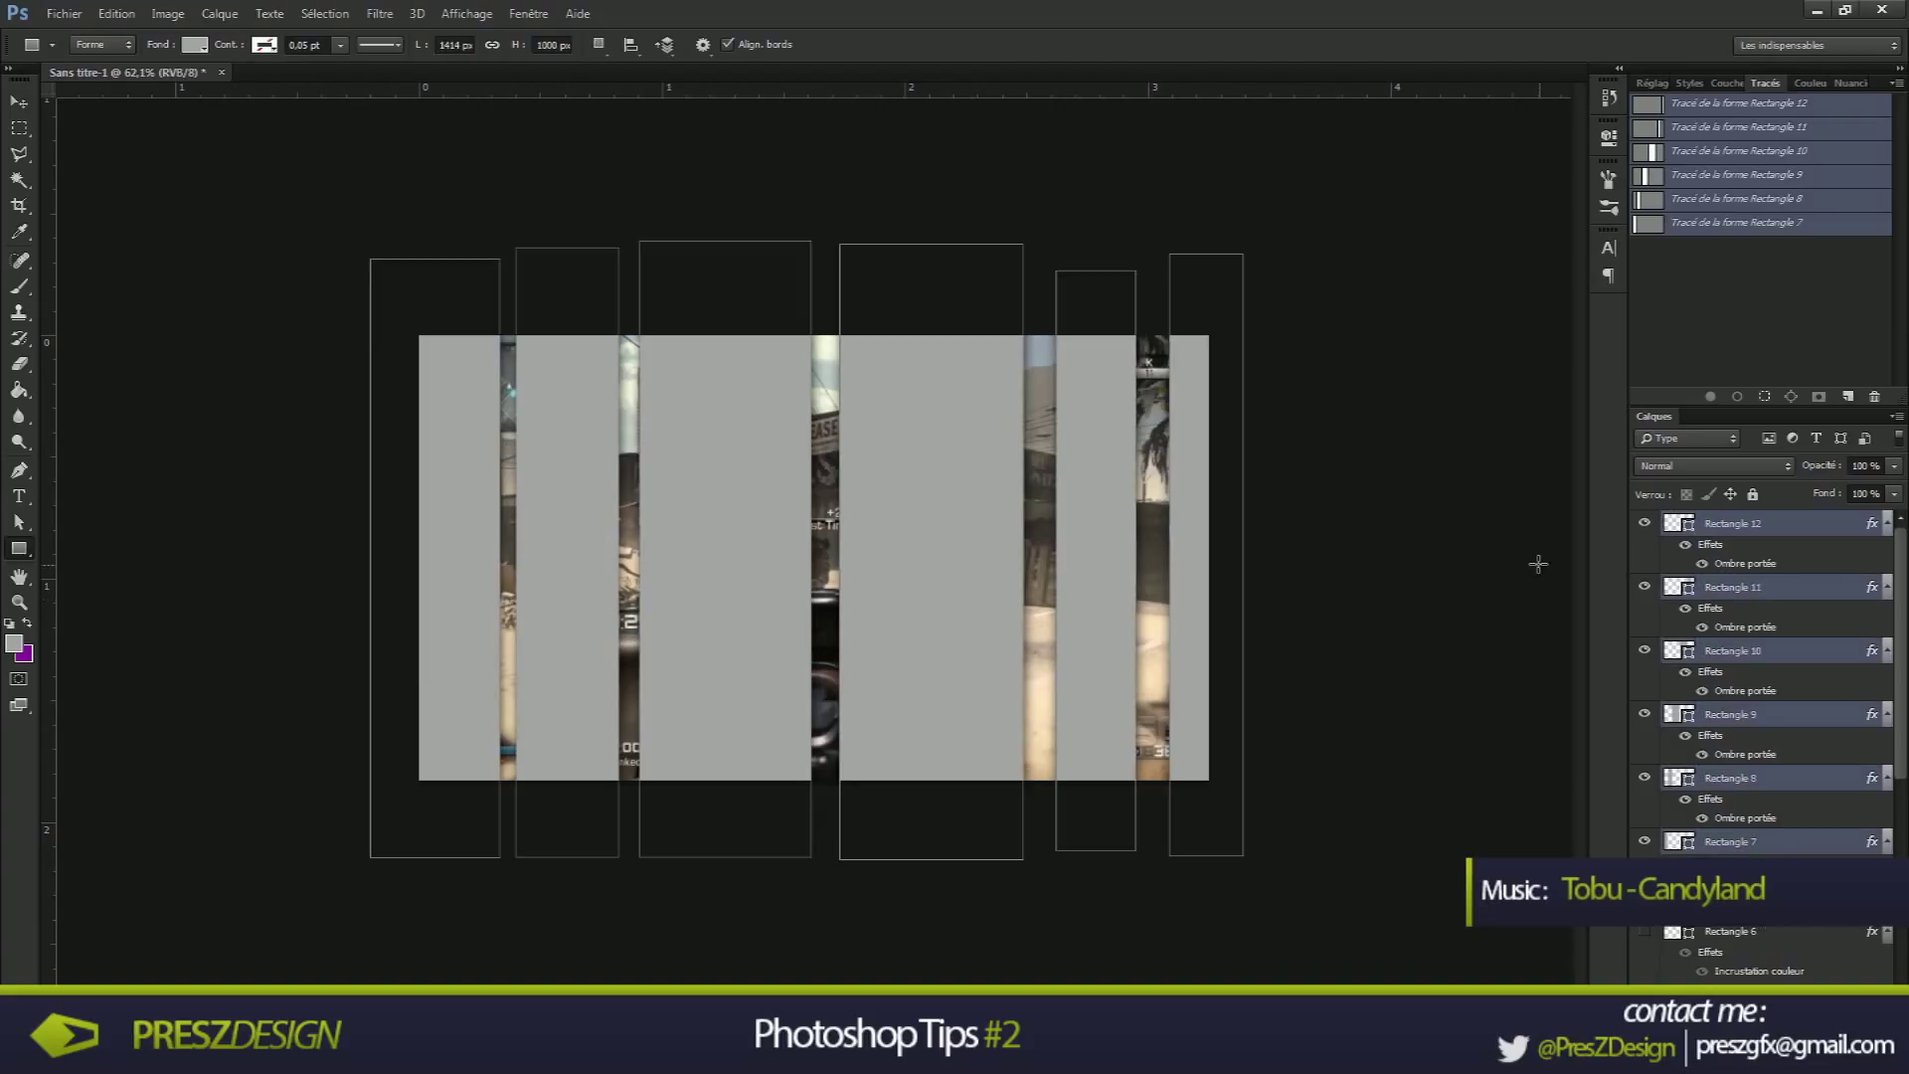
key(ctrl+t)
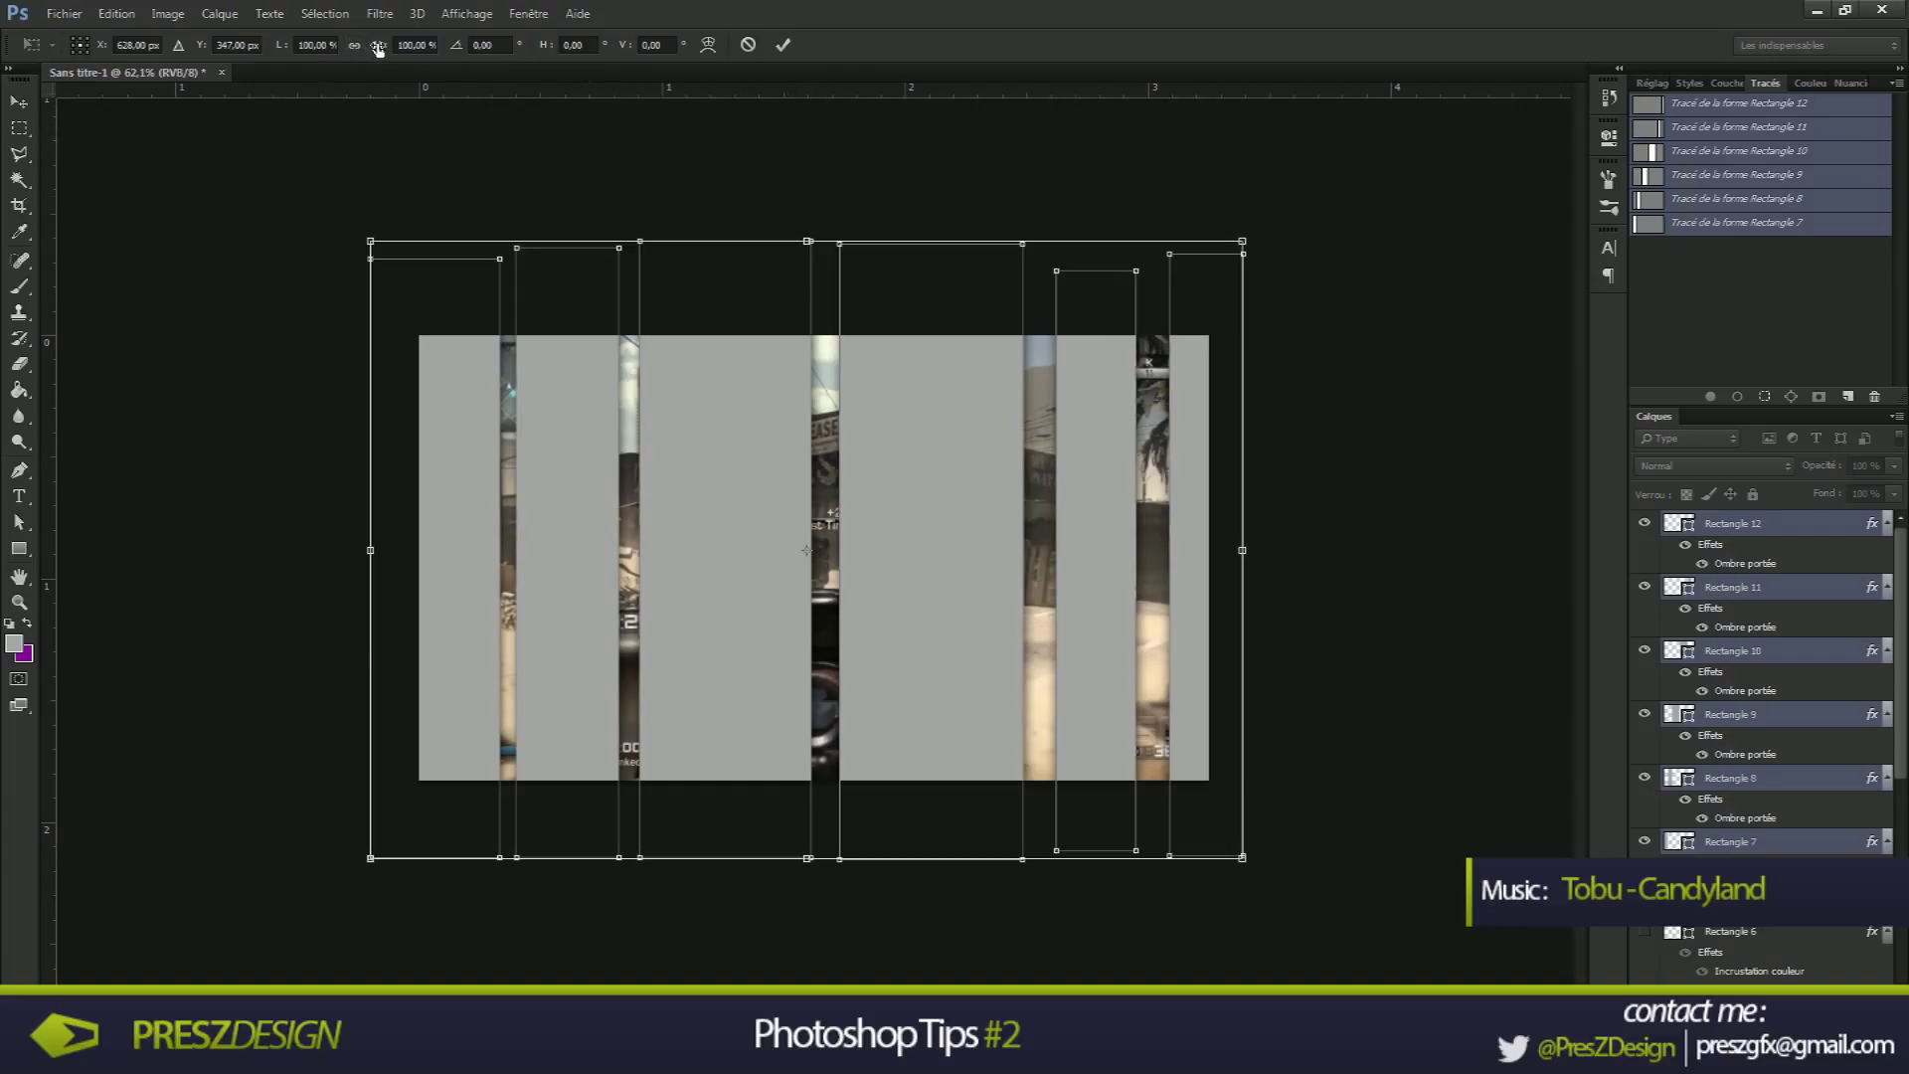
scroll(371, 45, up, 2)
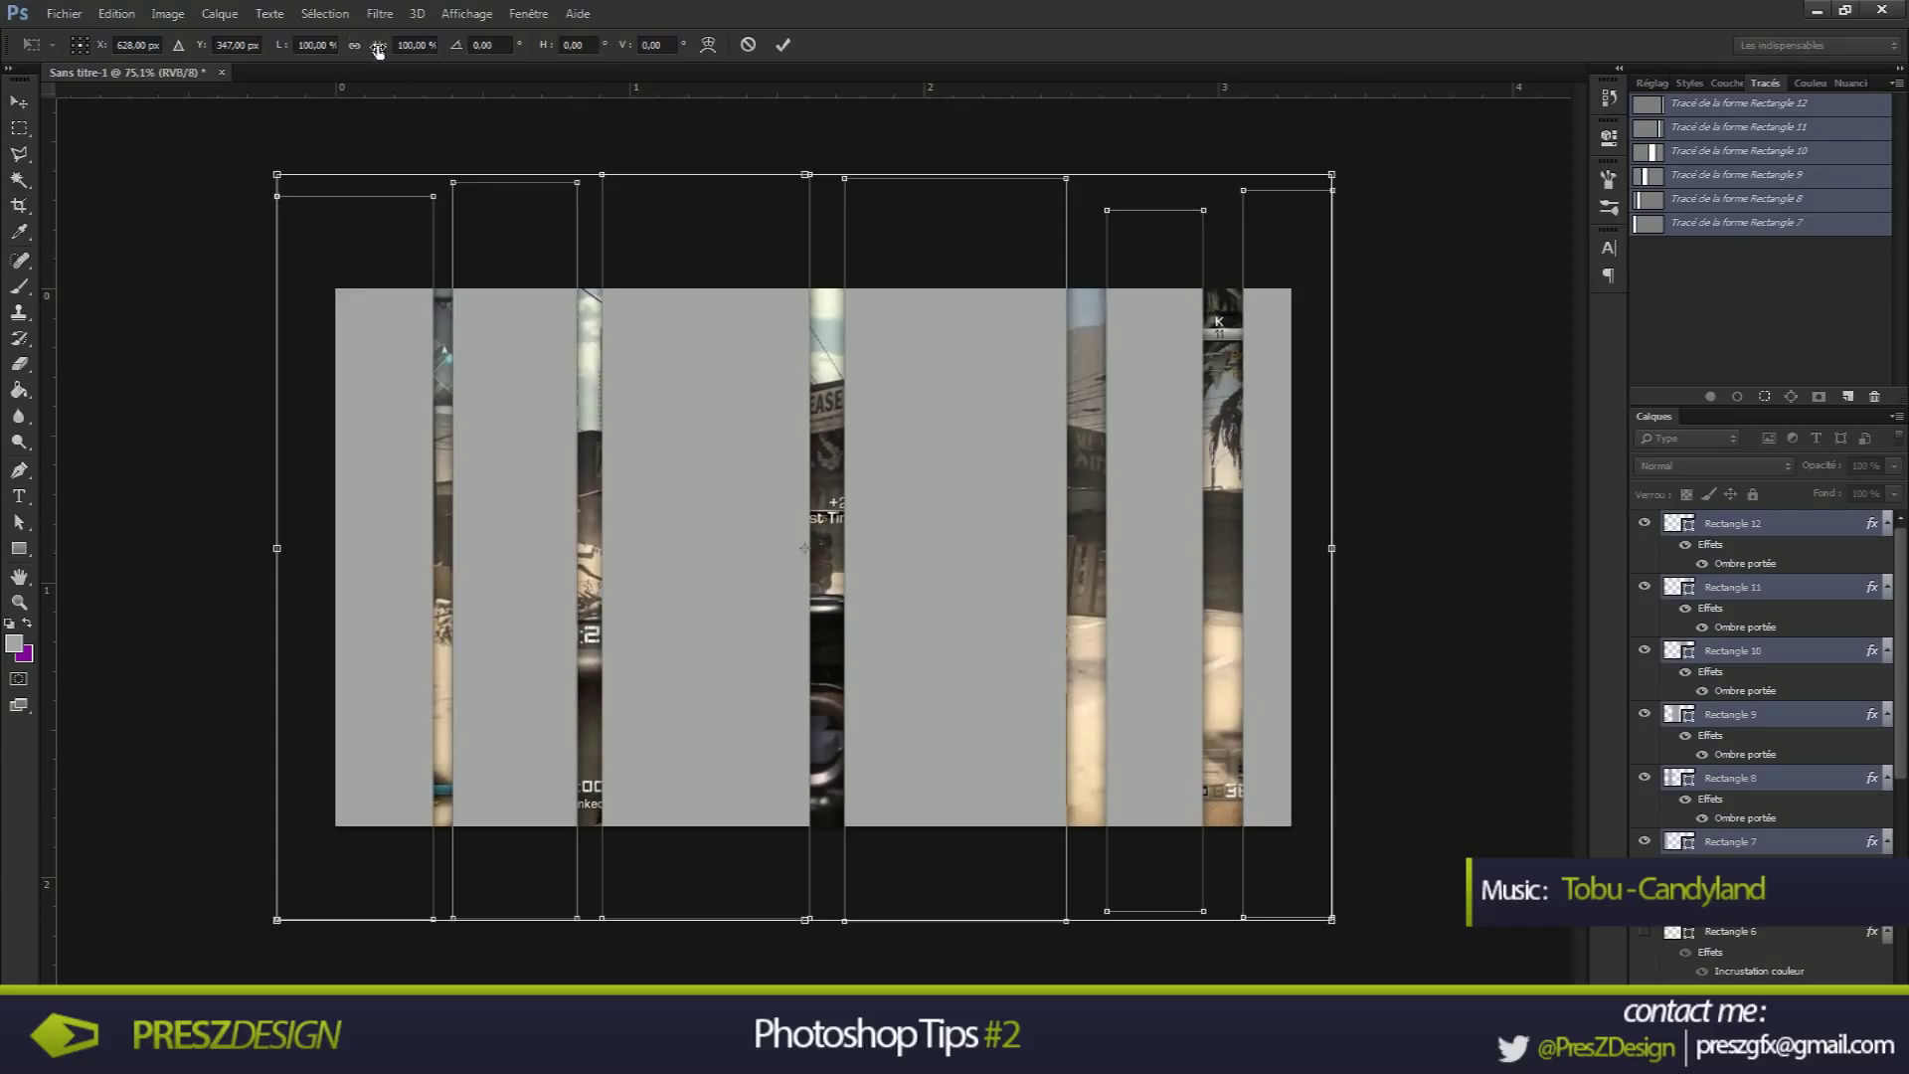
click(545, 46)
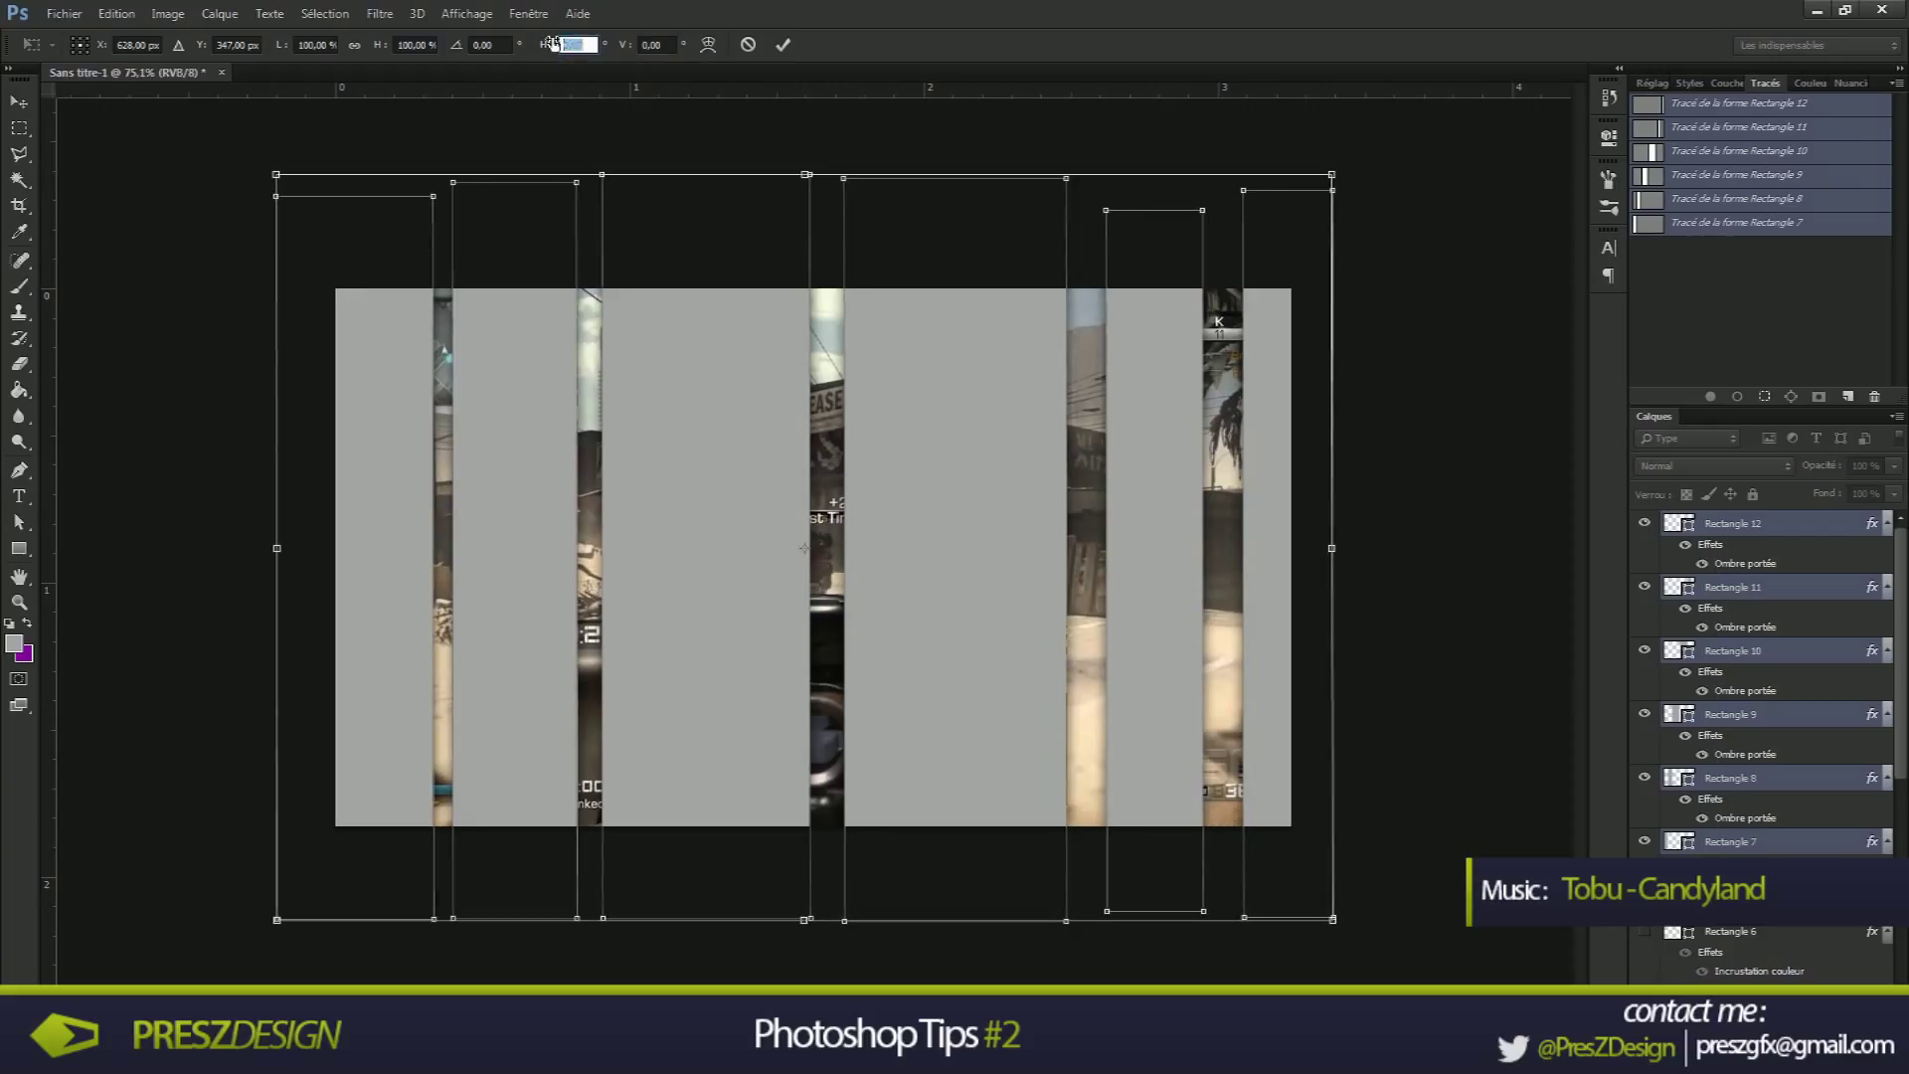
drag(545, 47, 4, 78)
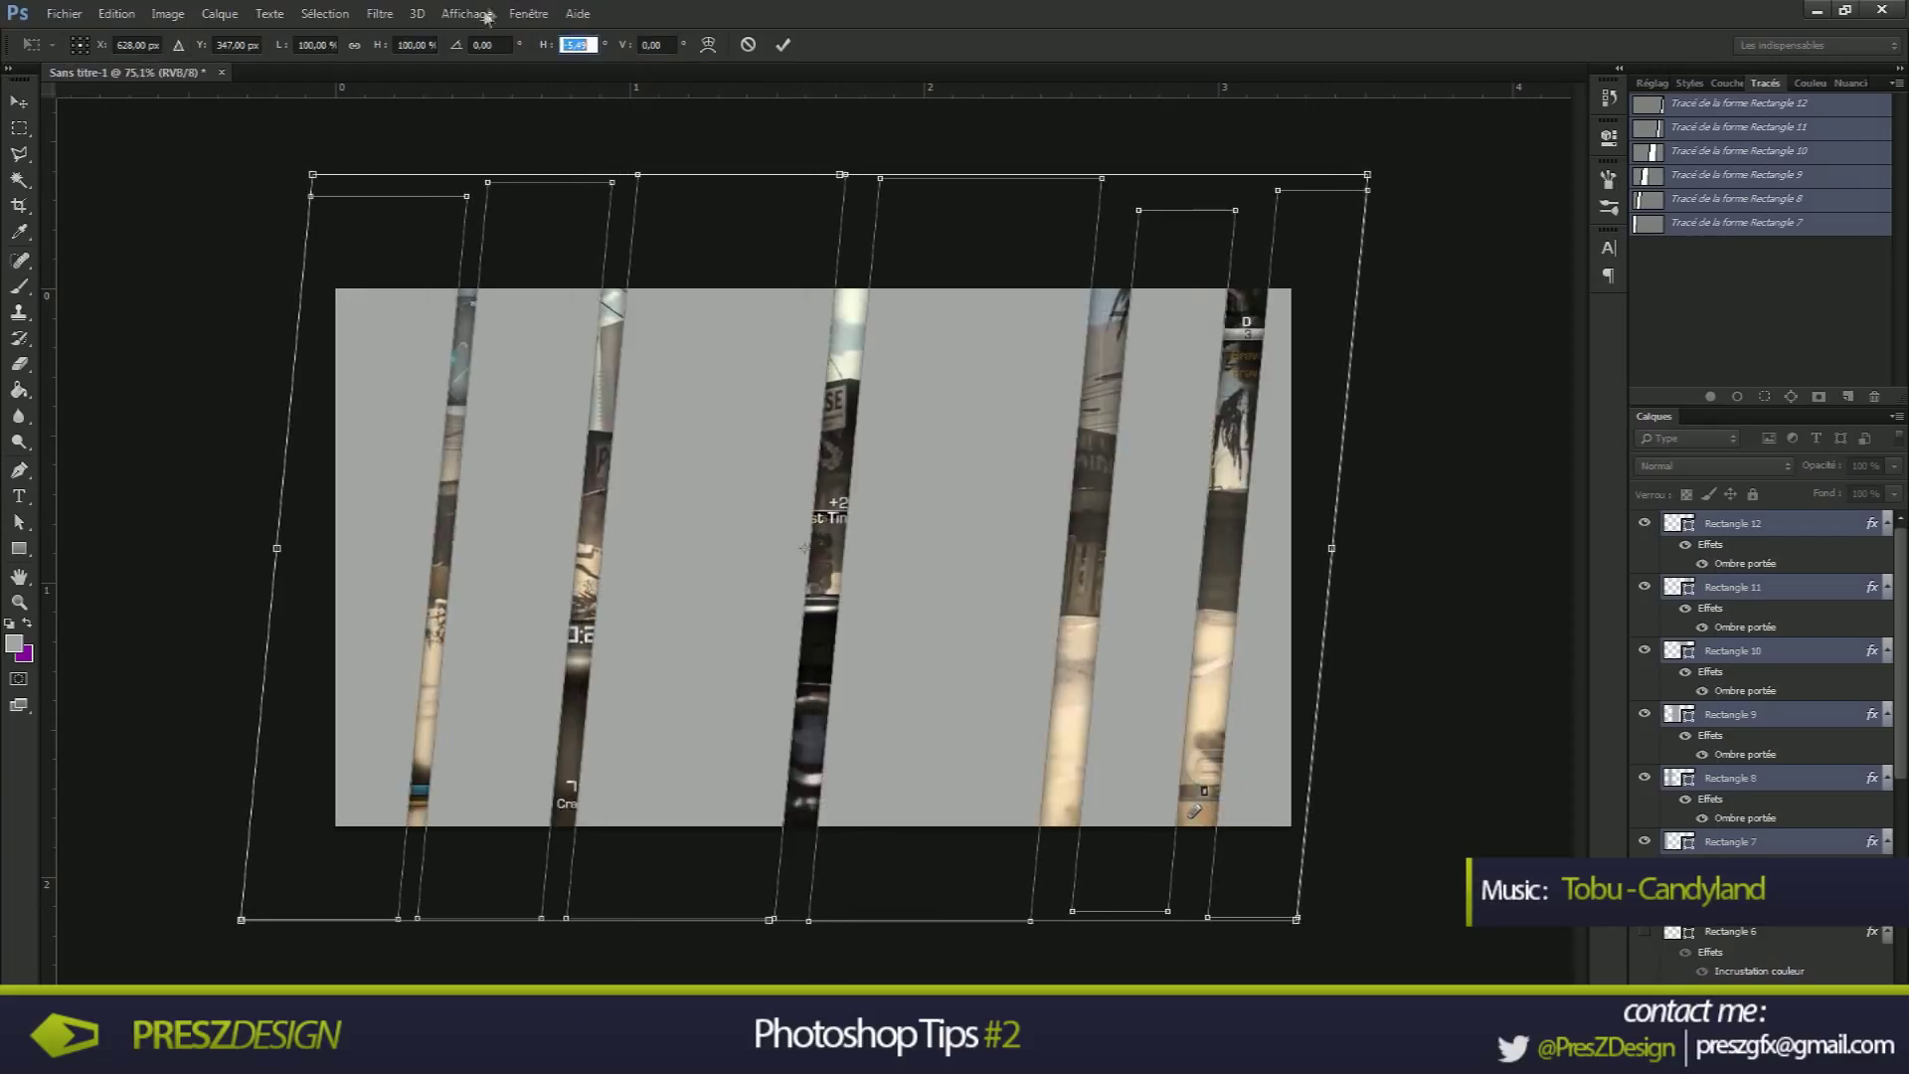
drag(545, 47, 356, 45)
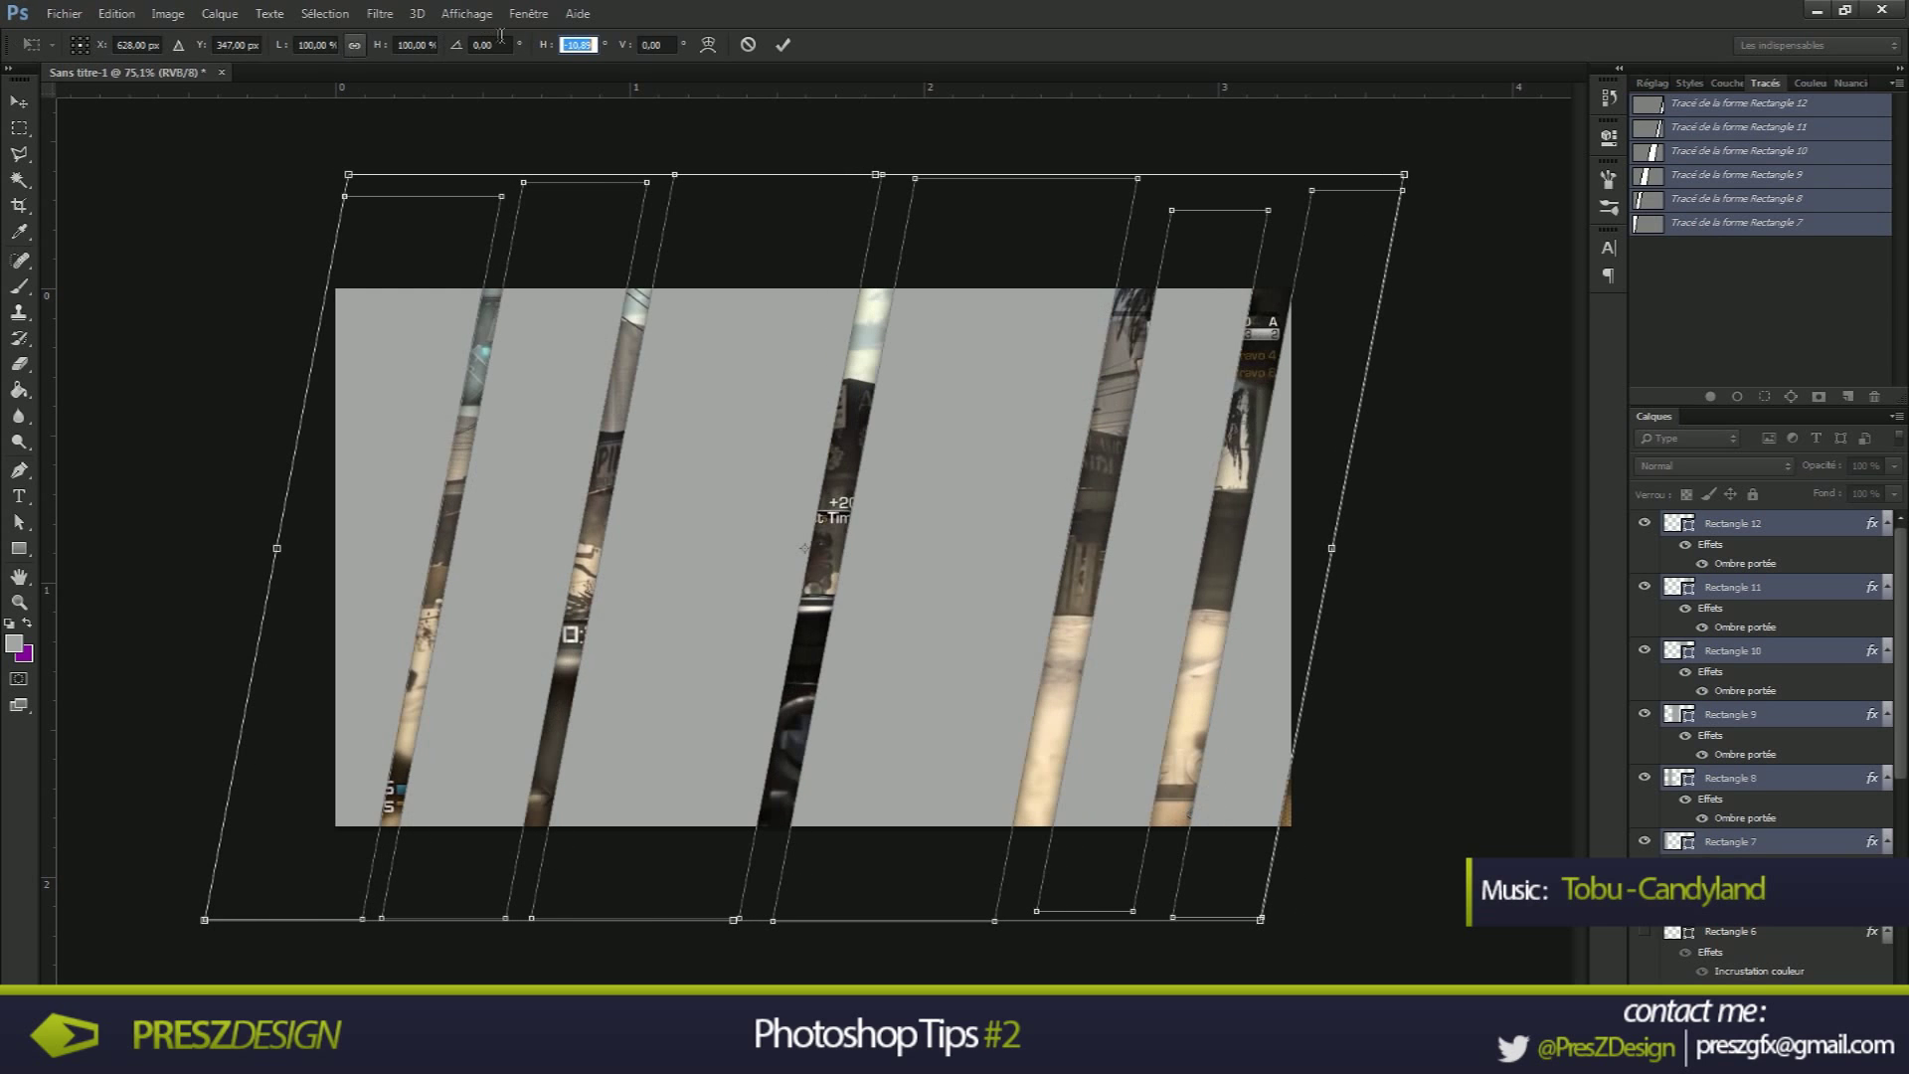
drag(545, 47, 4, 60)
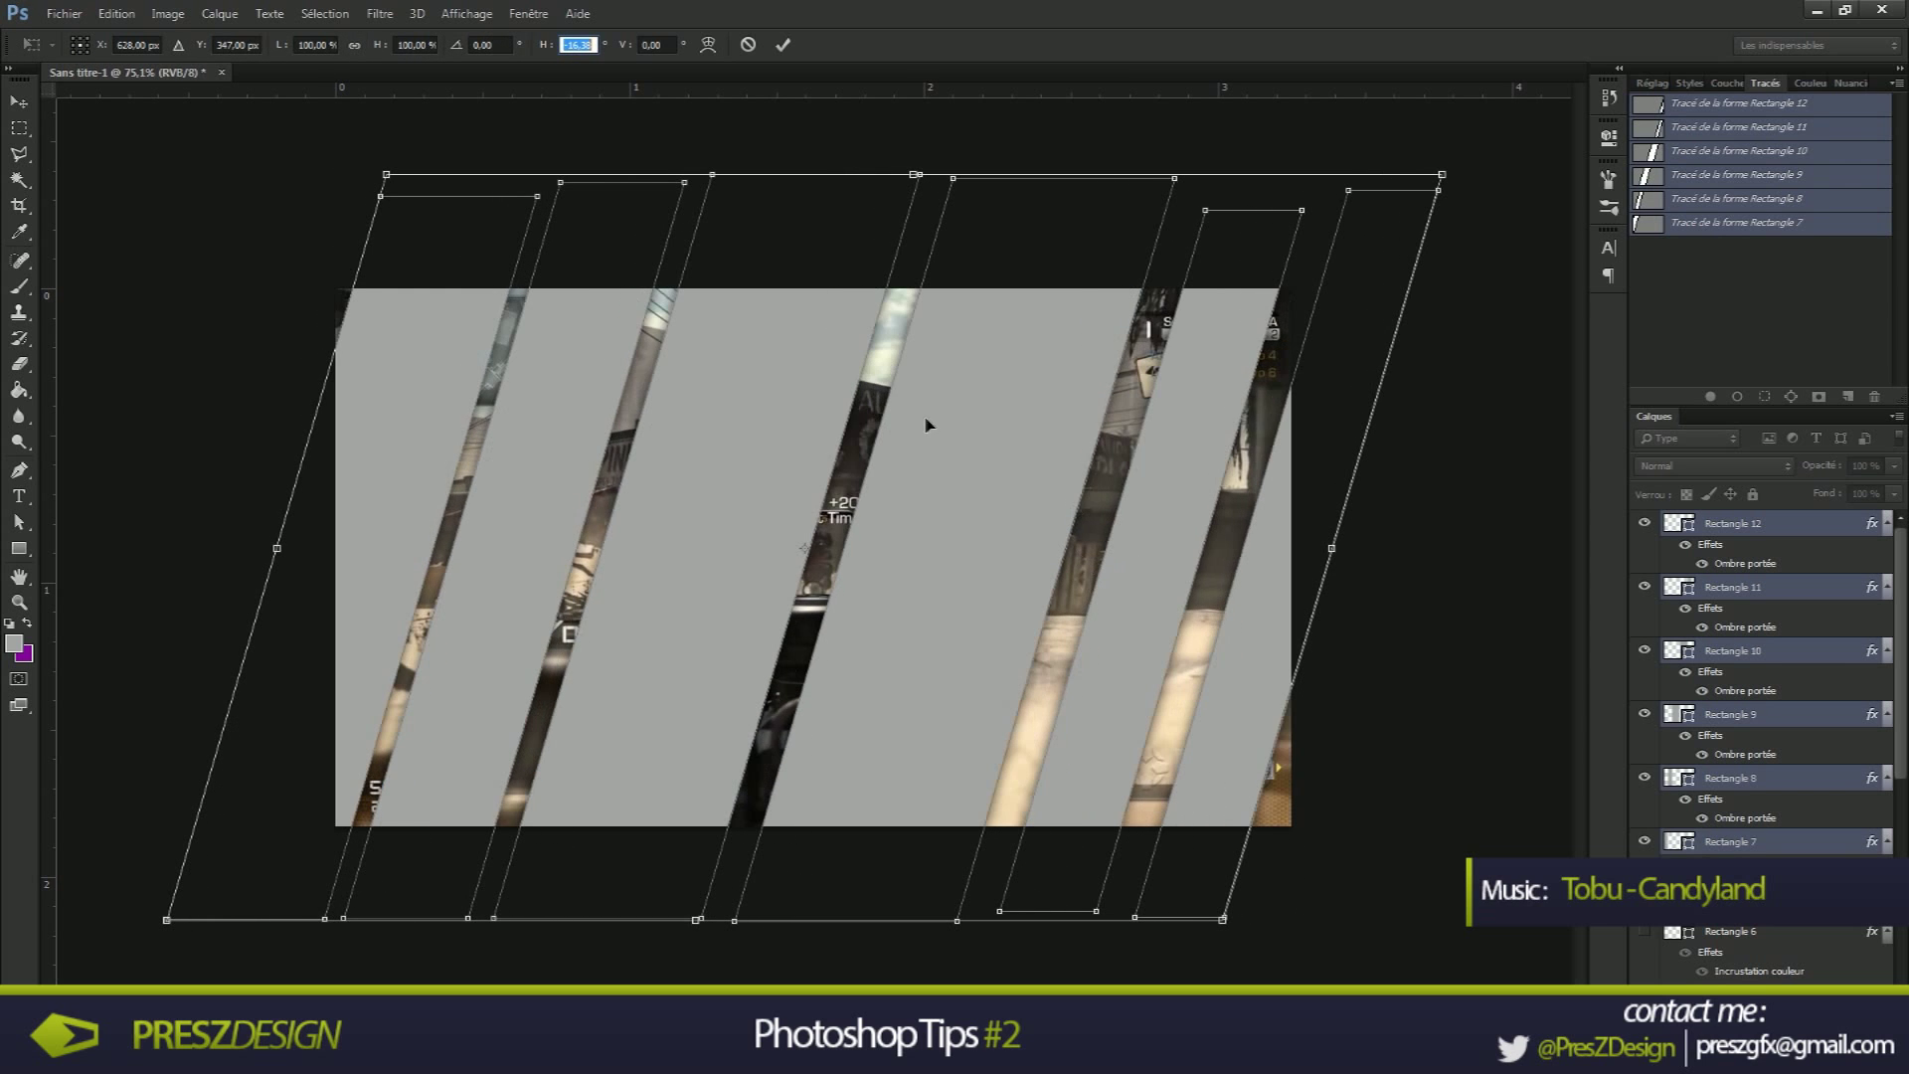
drag(917, 451, 899, 449)
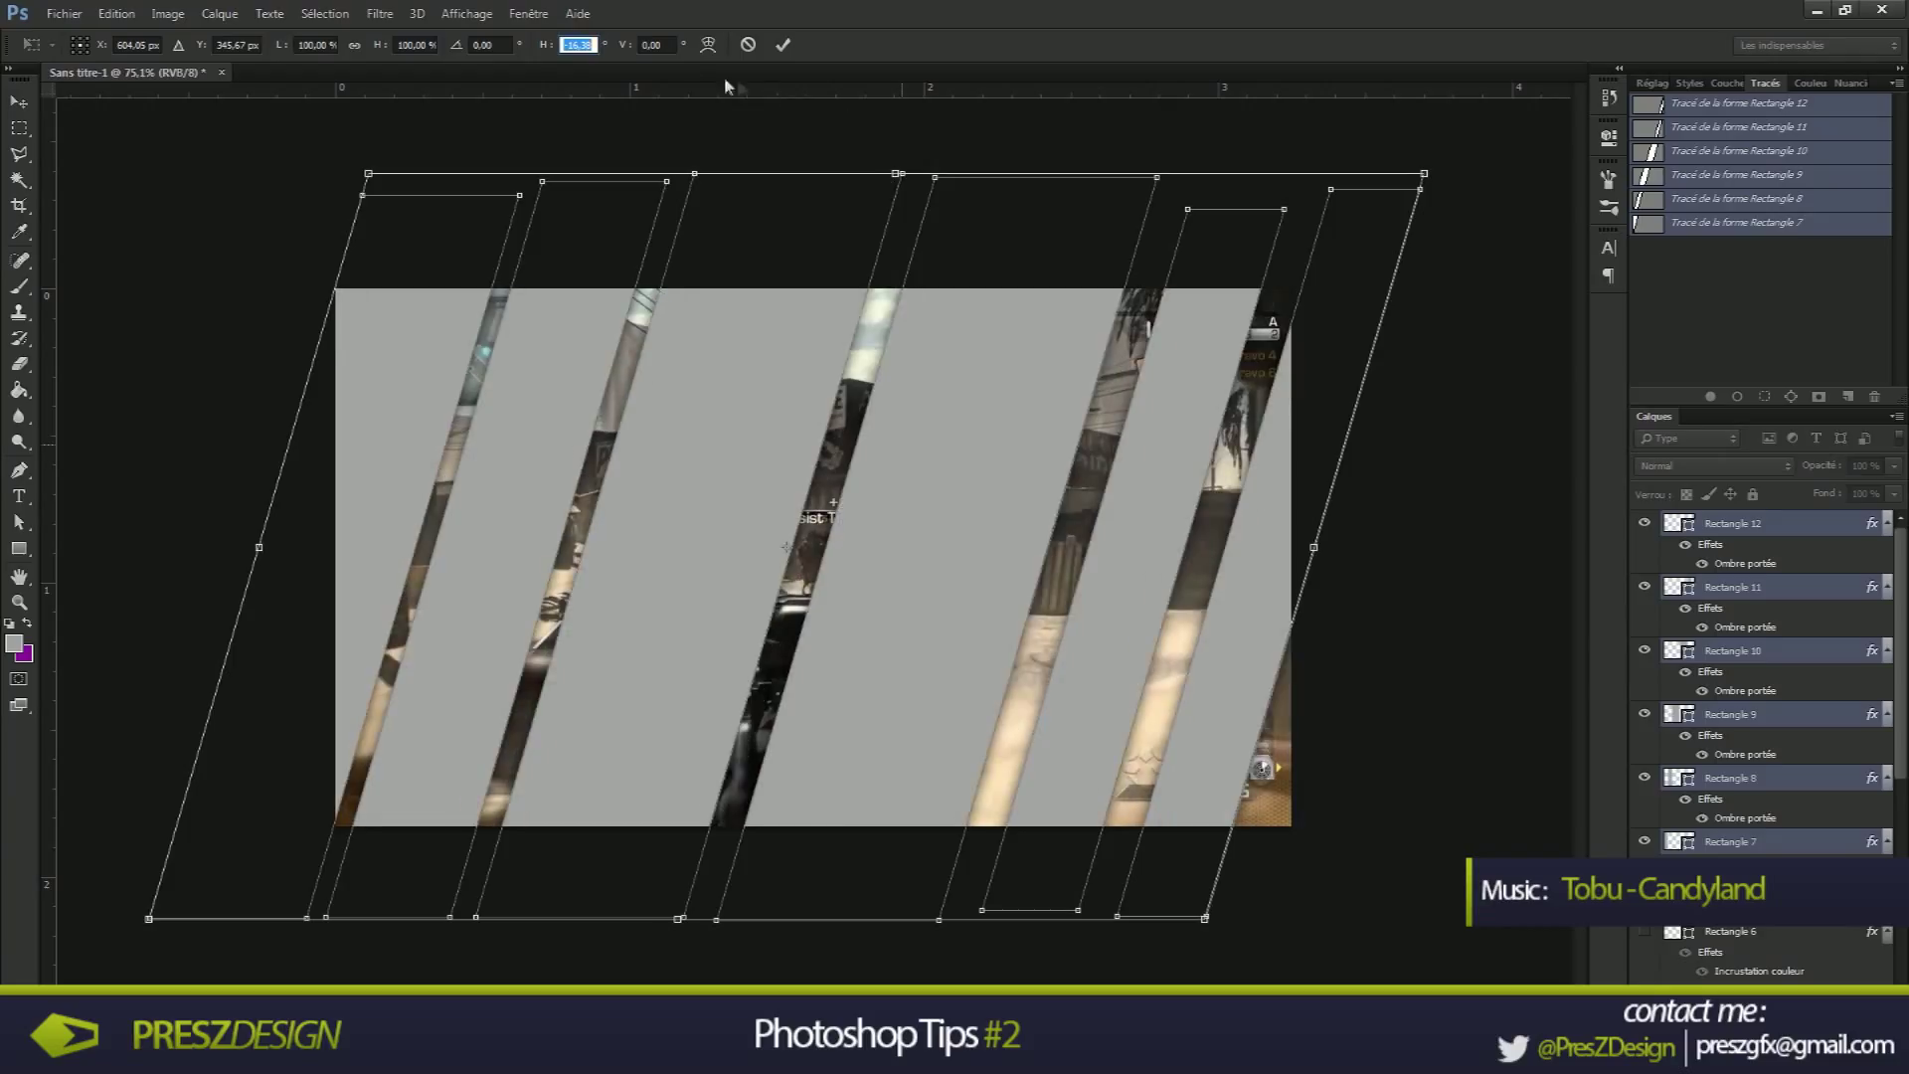
drag(544, 47, 424, 52)
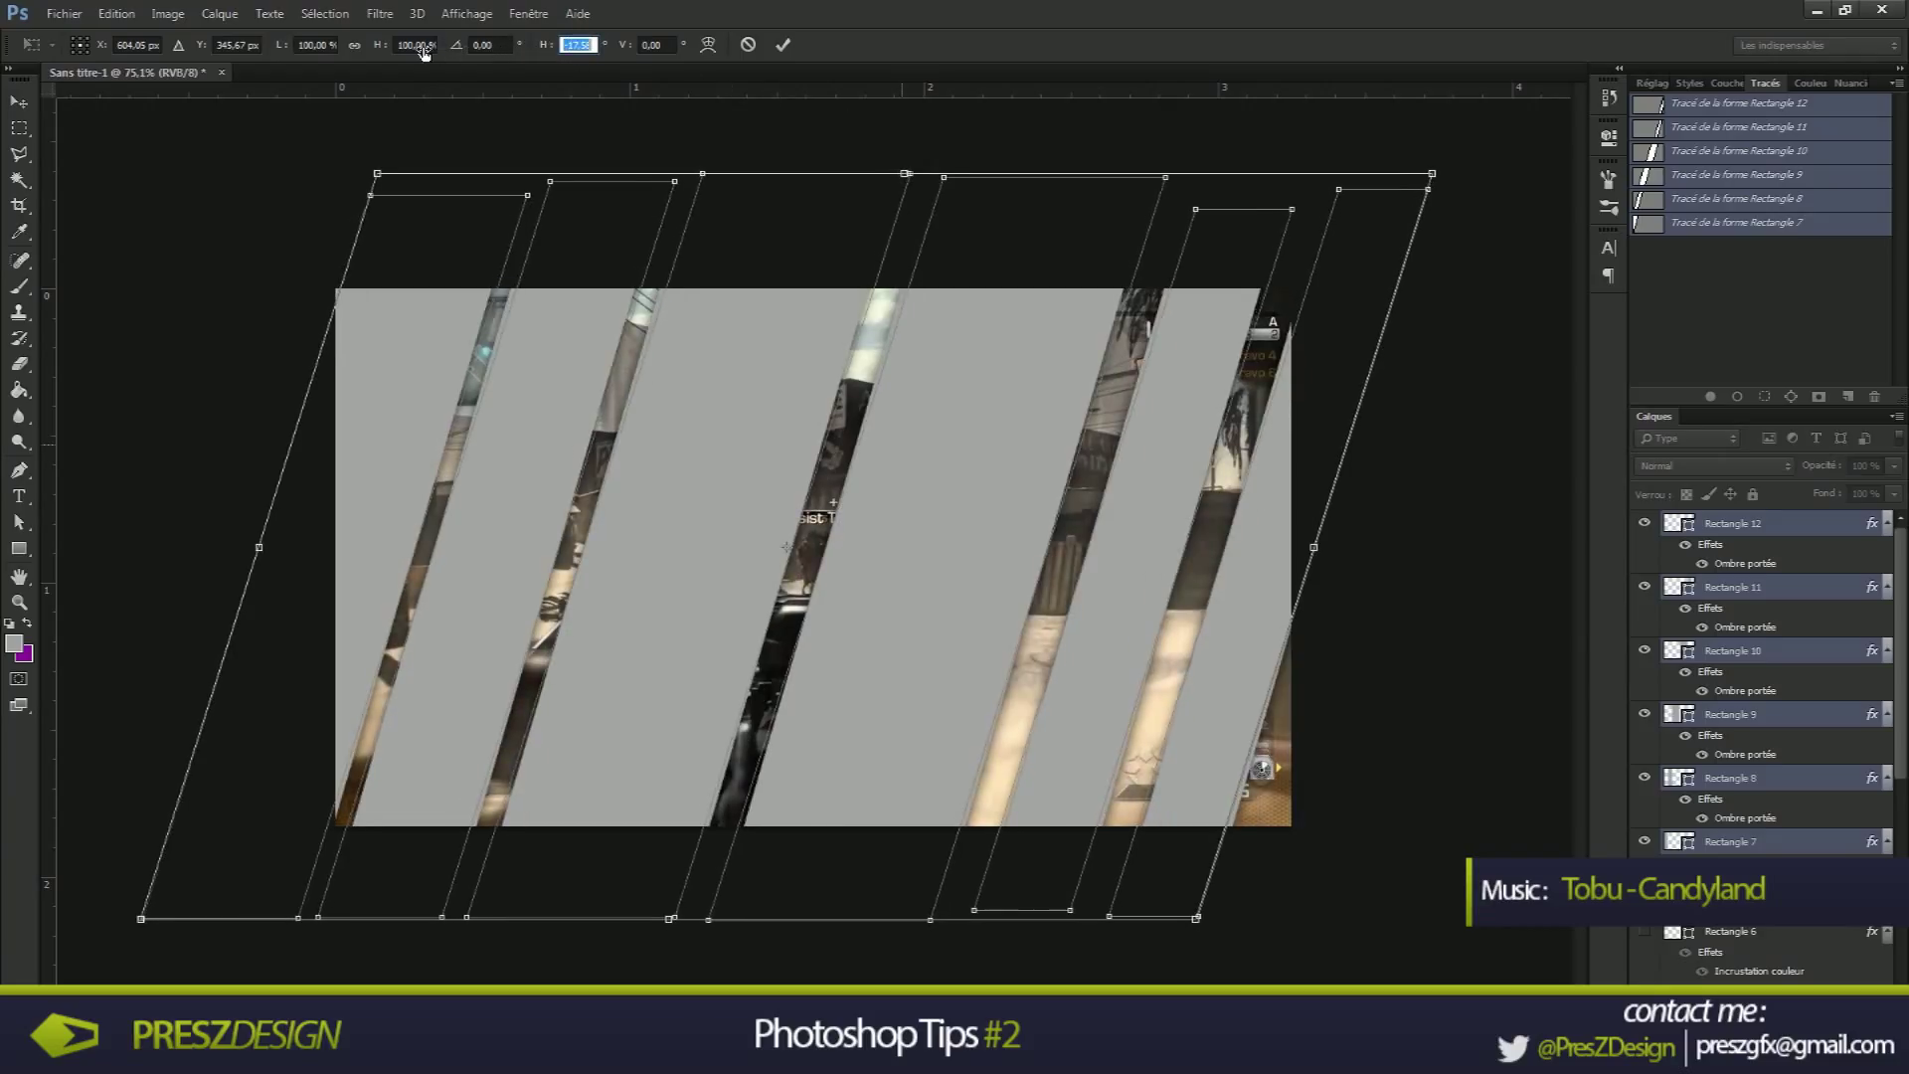
click(783, 45)
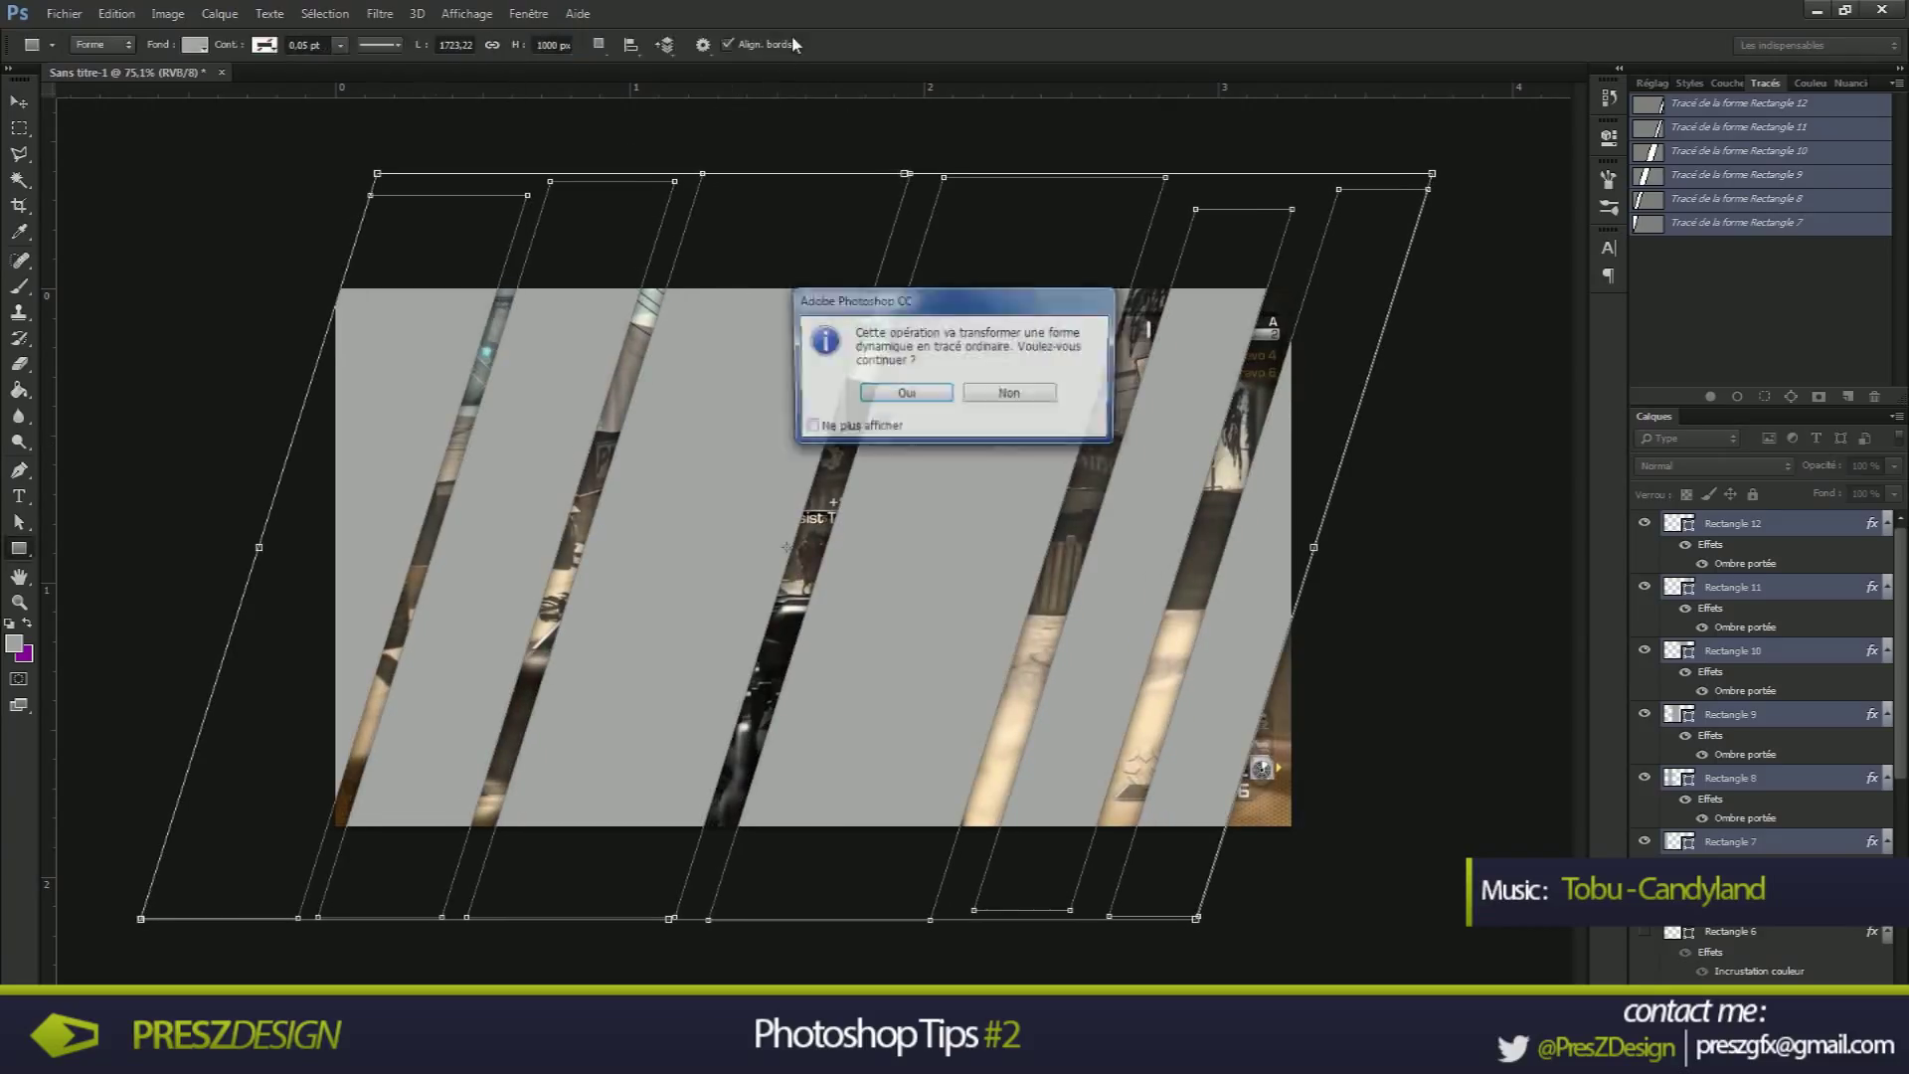
click(905, 395)
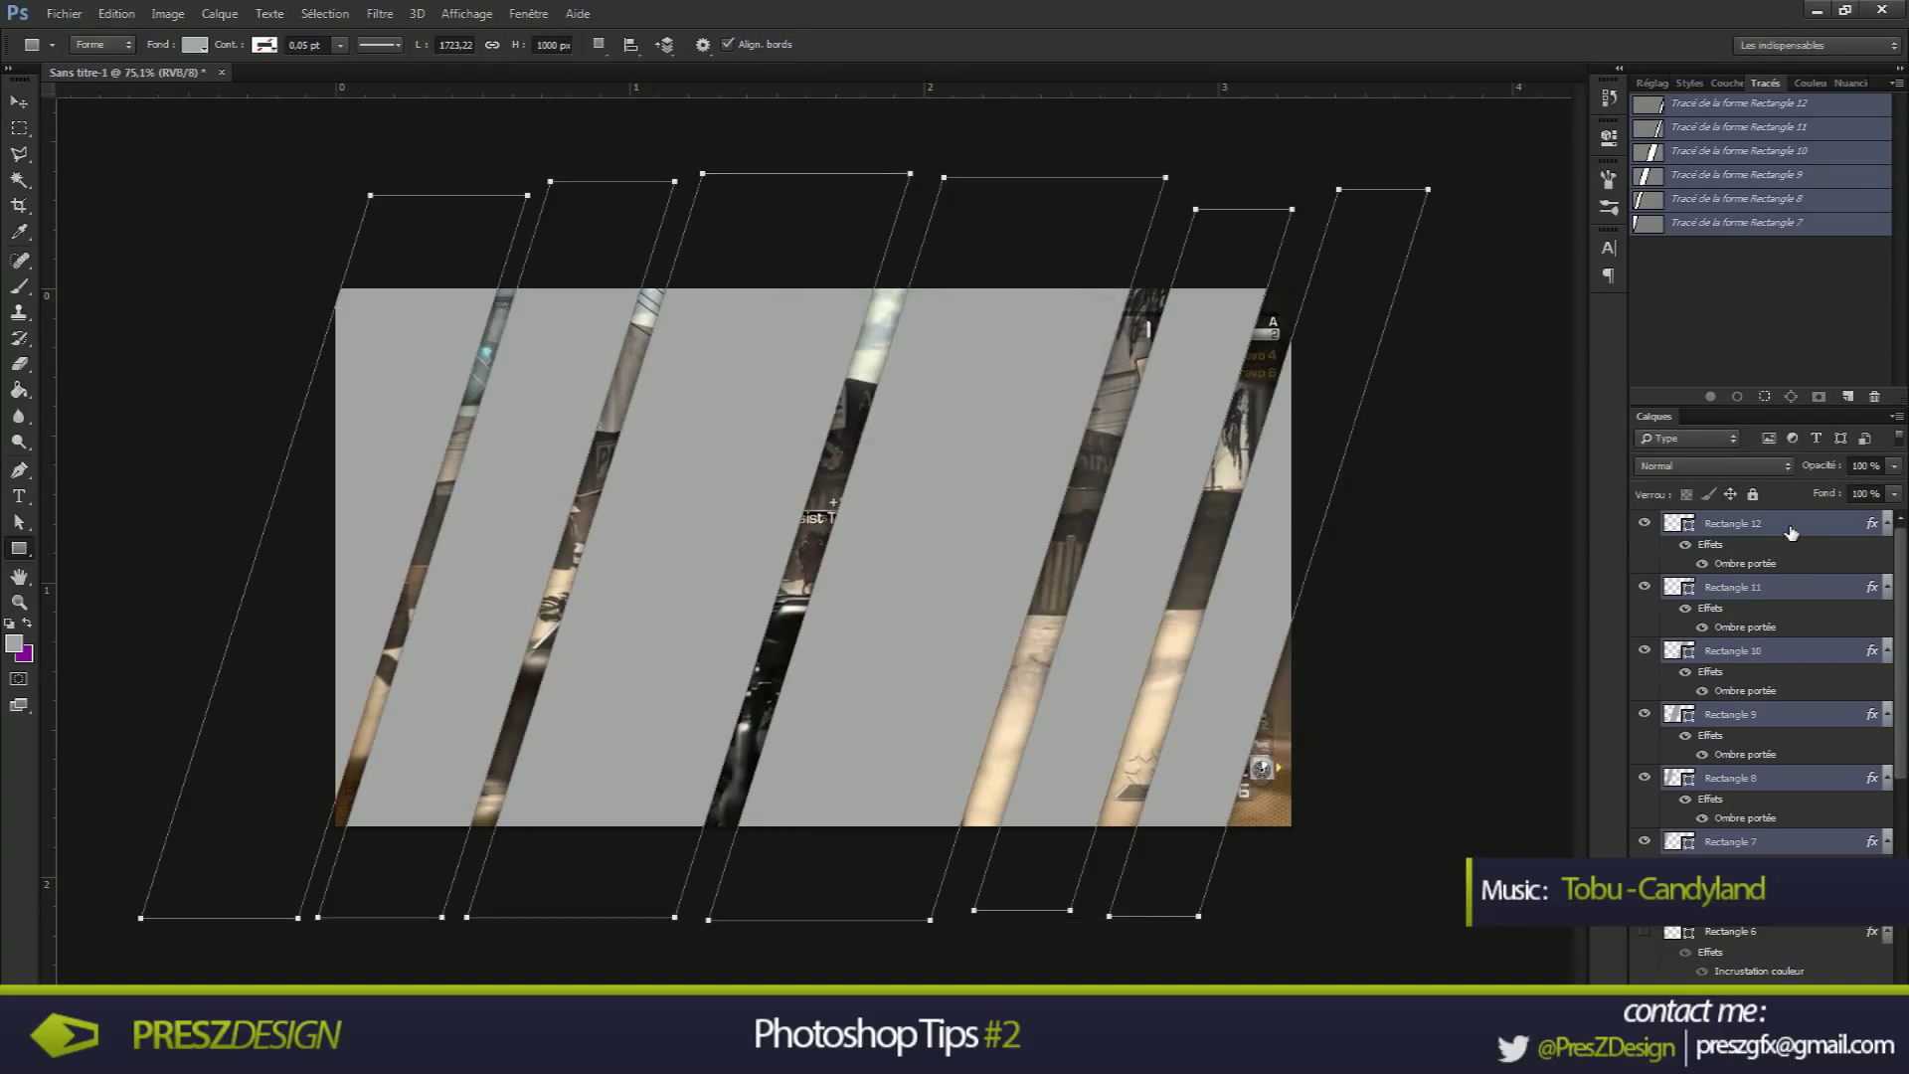
Move the six skewed rectangle layers beneath the Affiche pour Overlays layer and set that image layer's blend mode to Produit
drag(1791, 533, 1763, 938)
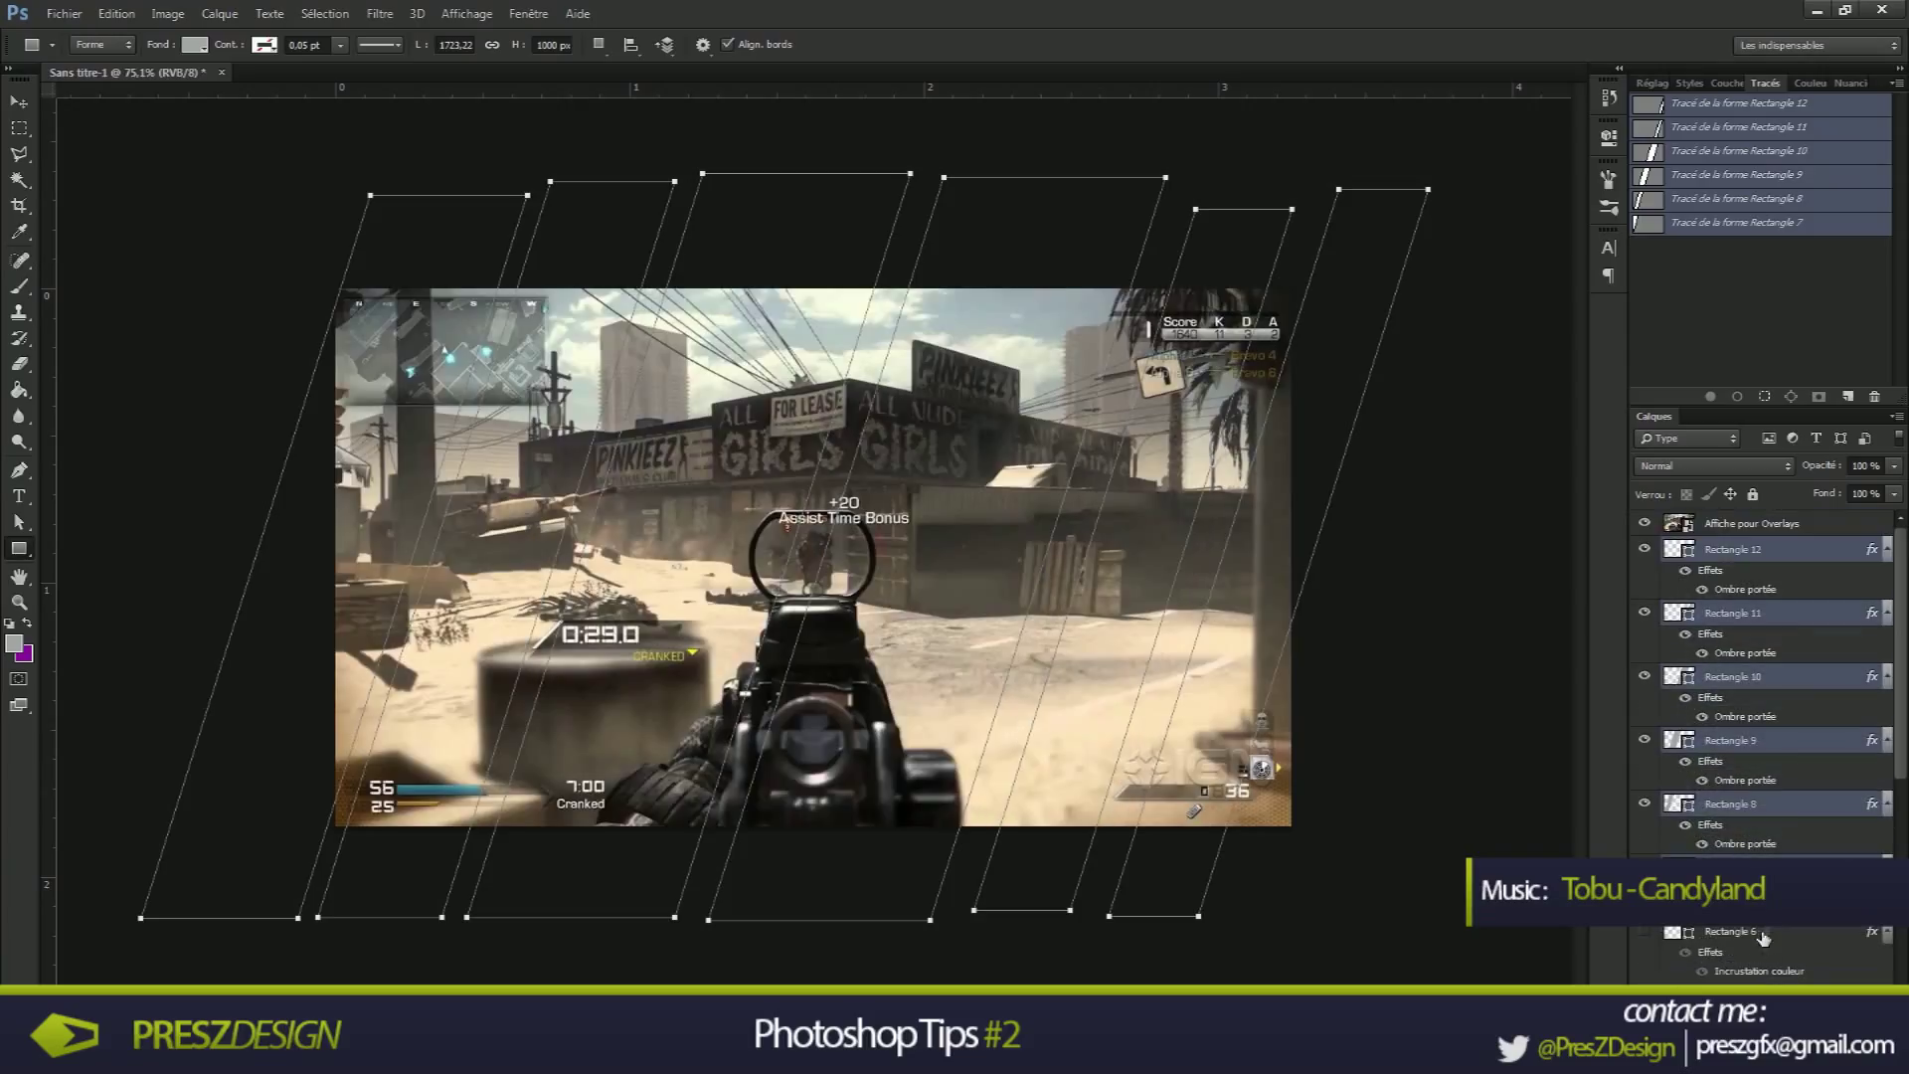
click(1759, 527)
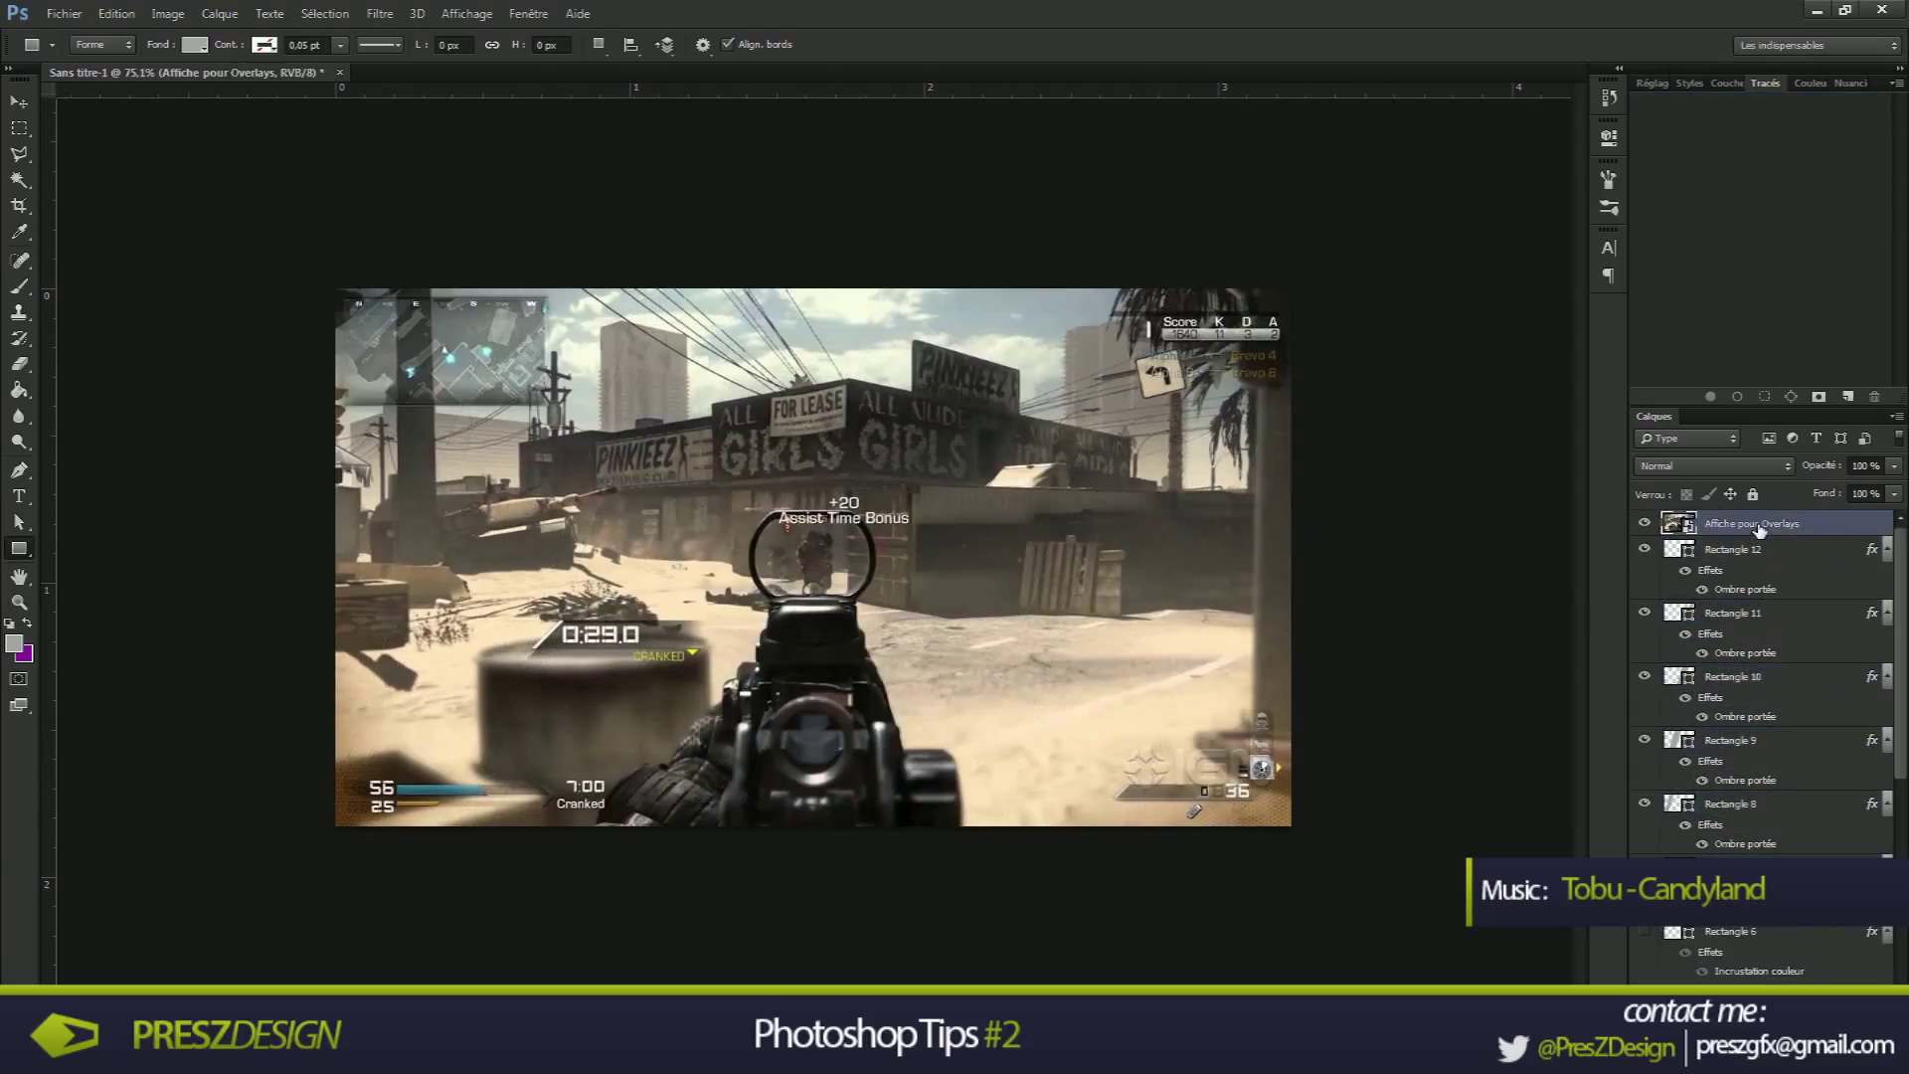
click(1768, 470)
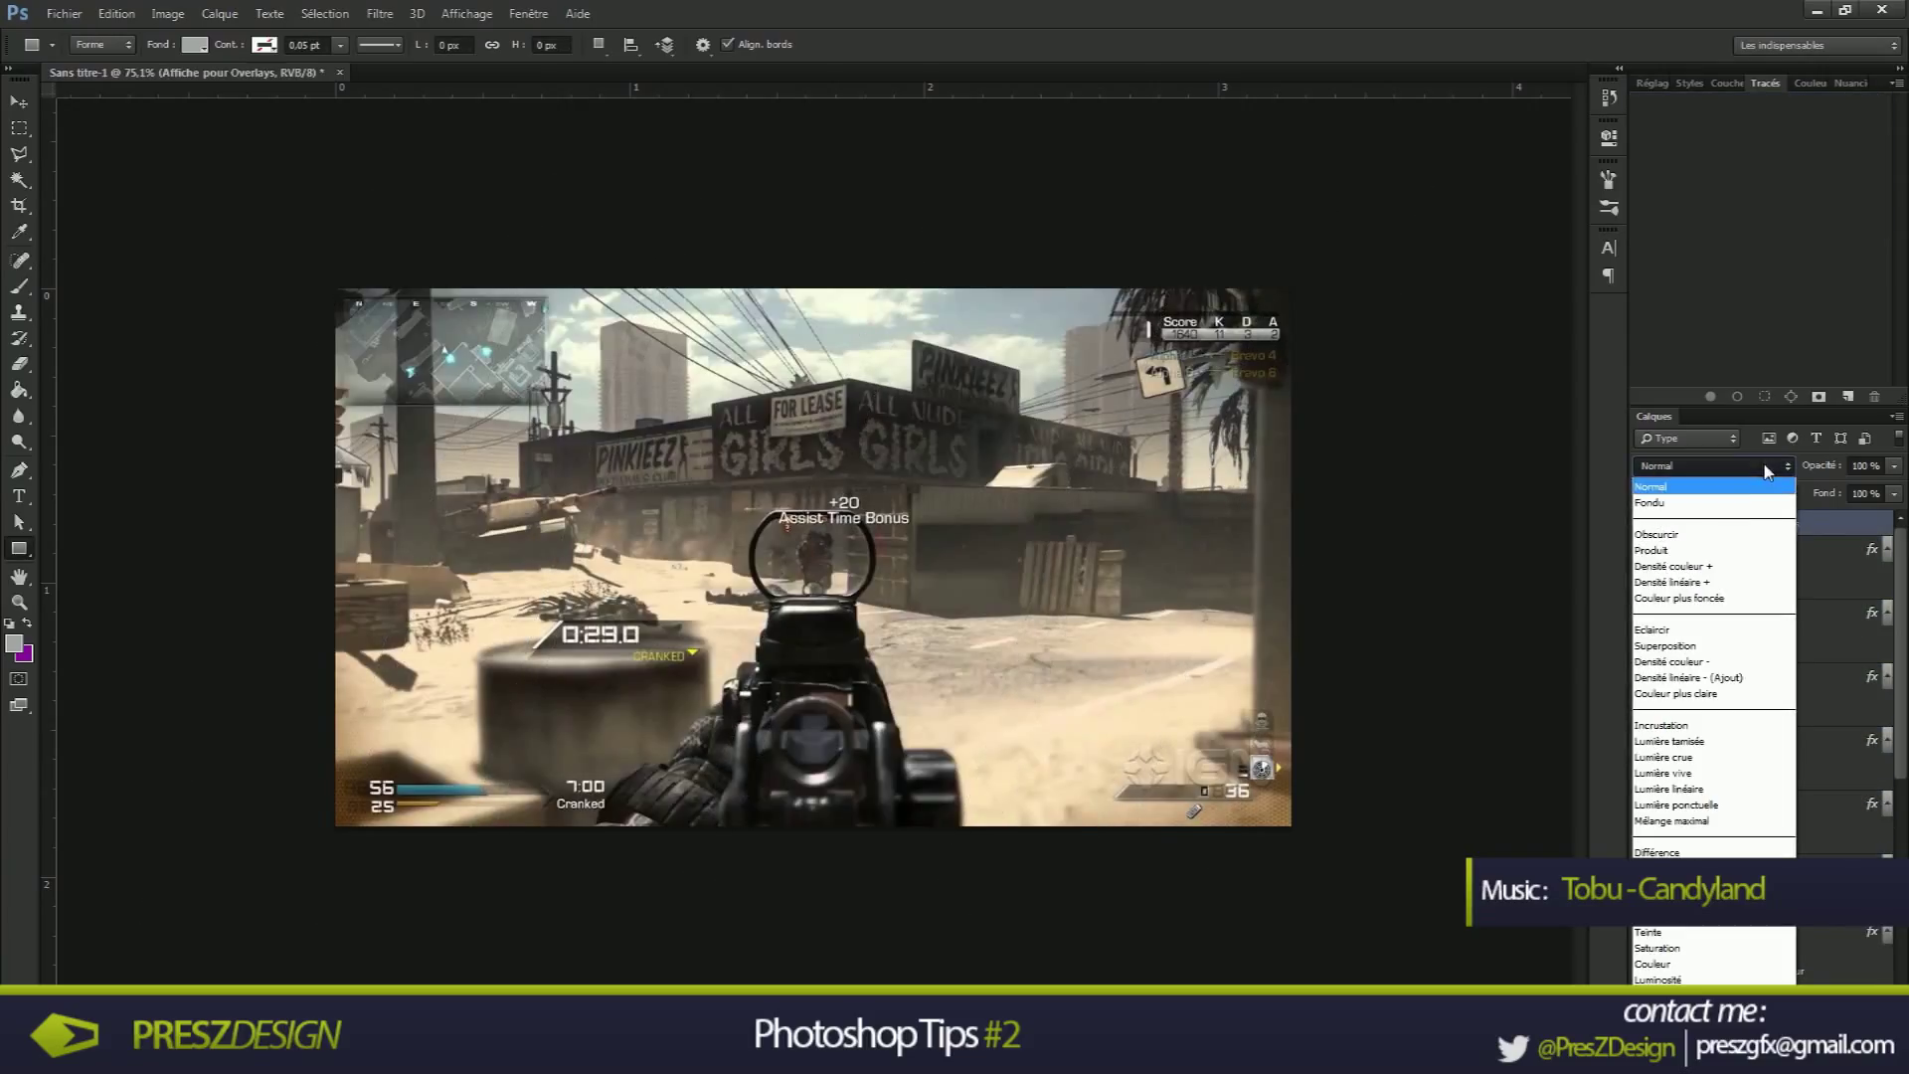
click(1726, 553)
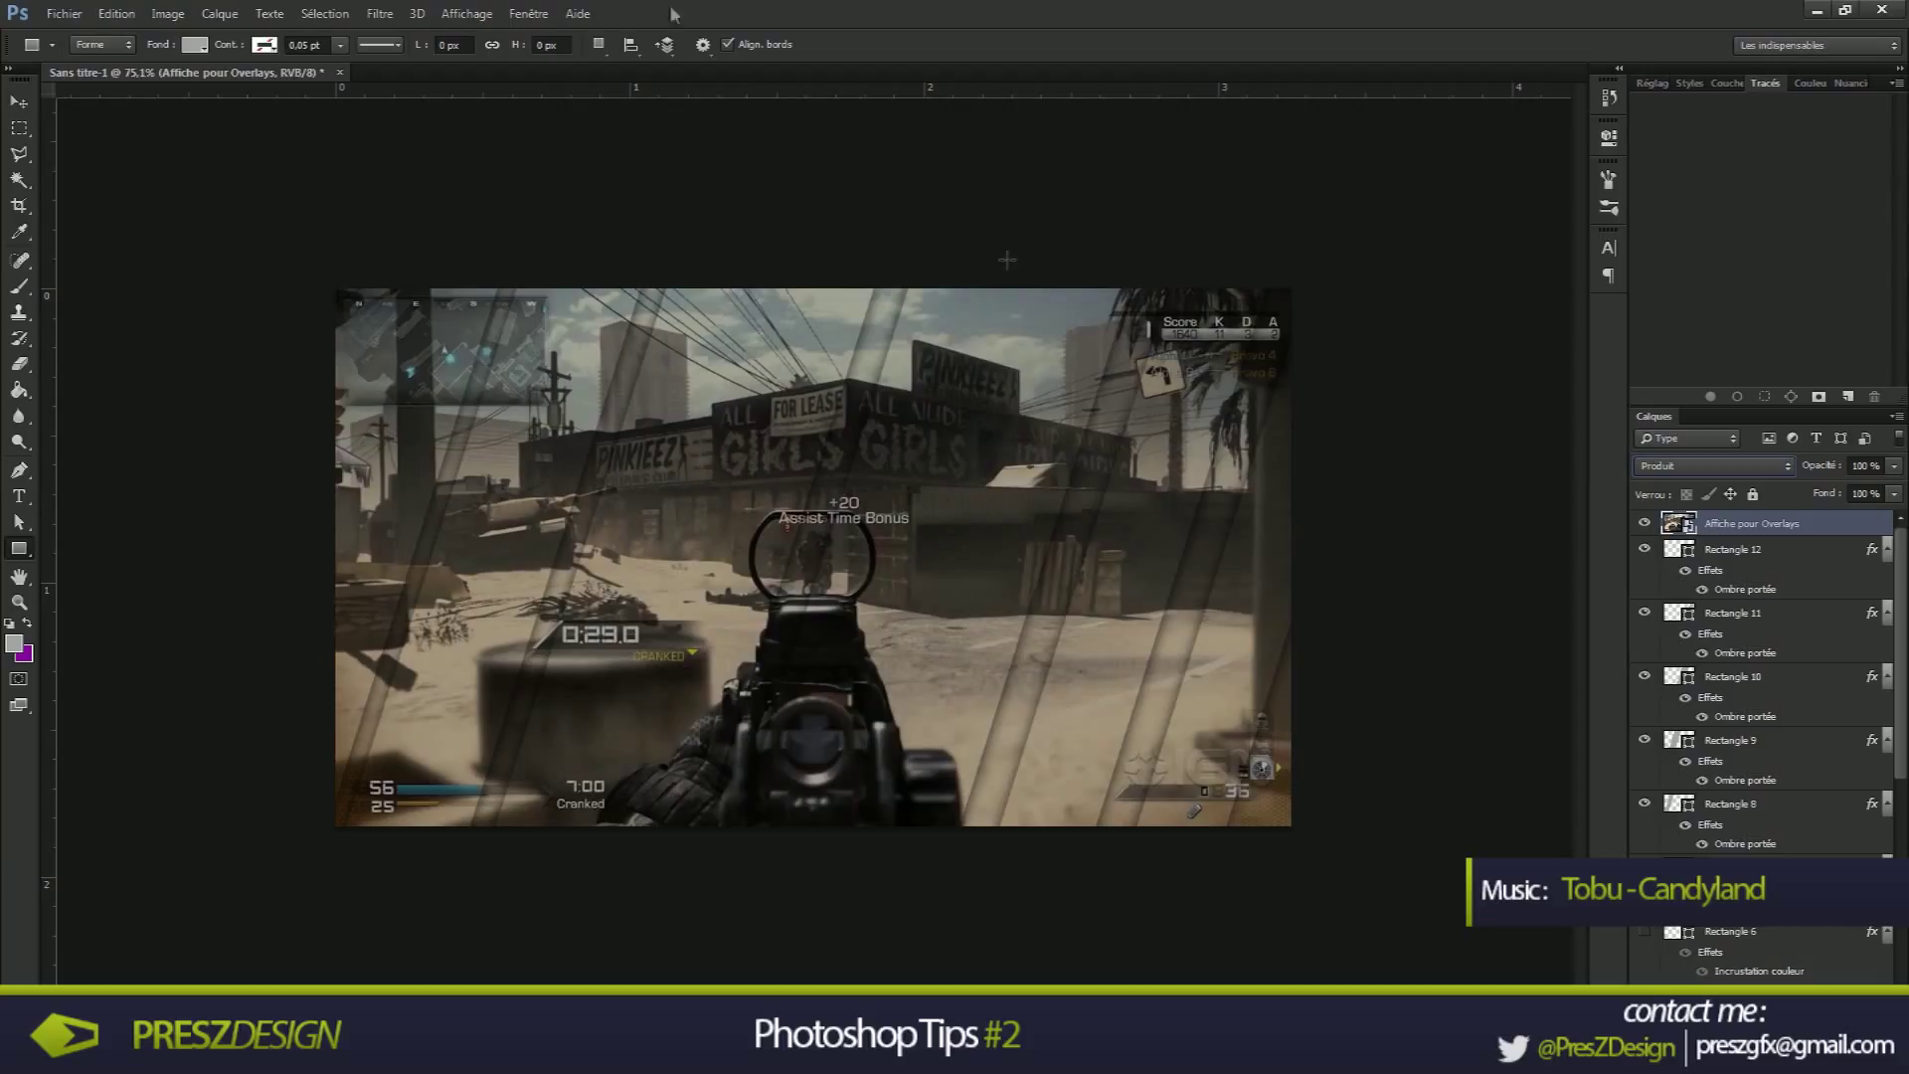
Open the Dophie YouTube banner JPG from the JPGs folder inside Commandes GFX
click(63, 13)
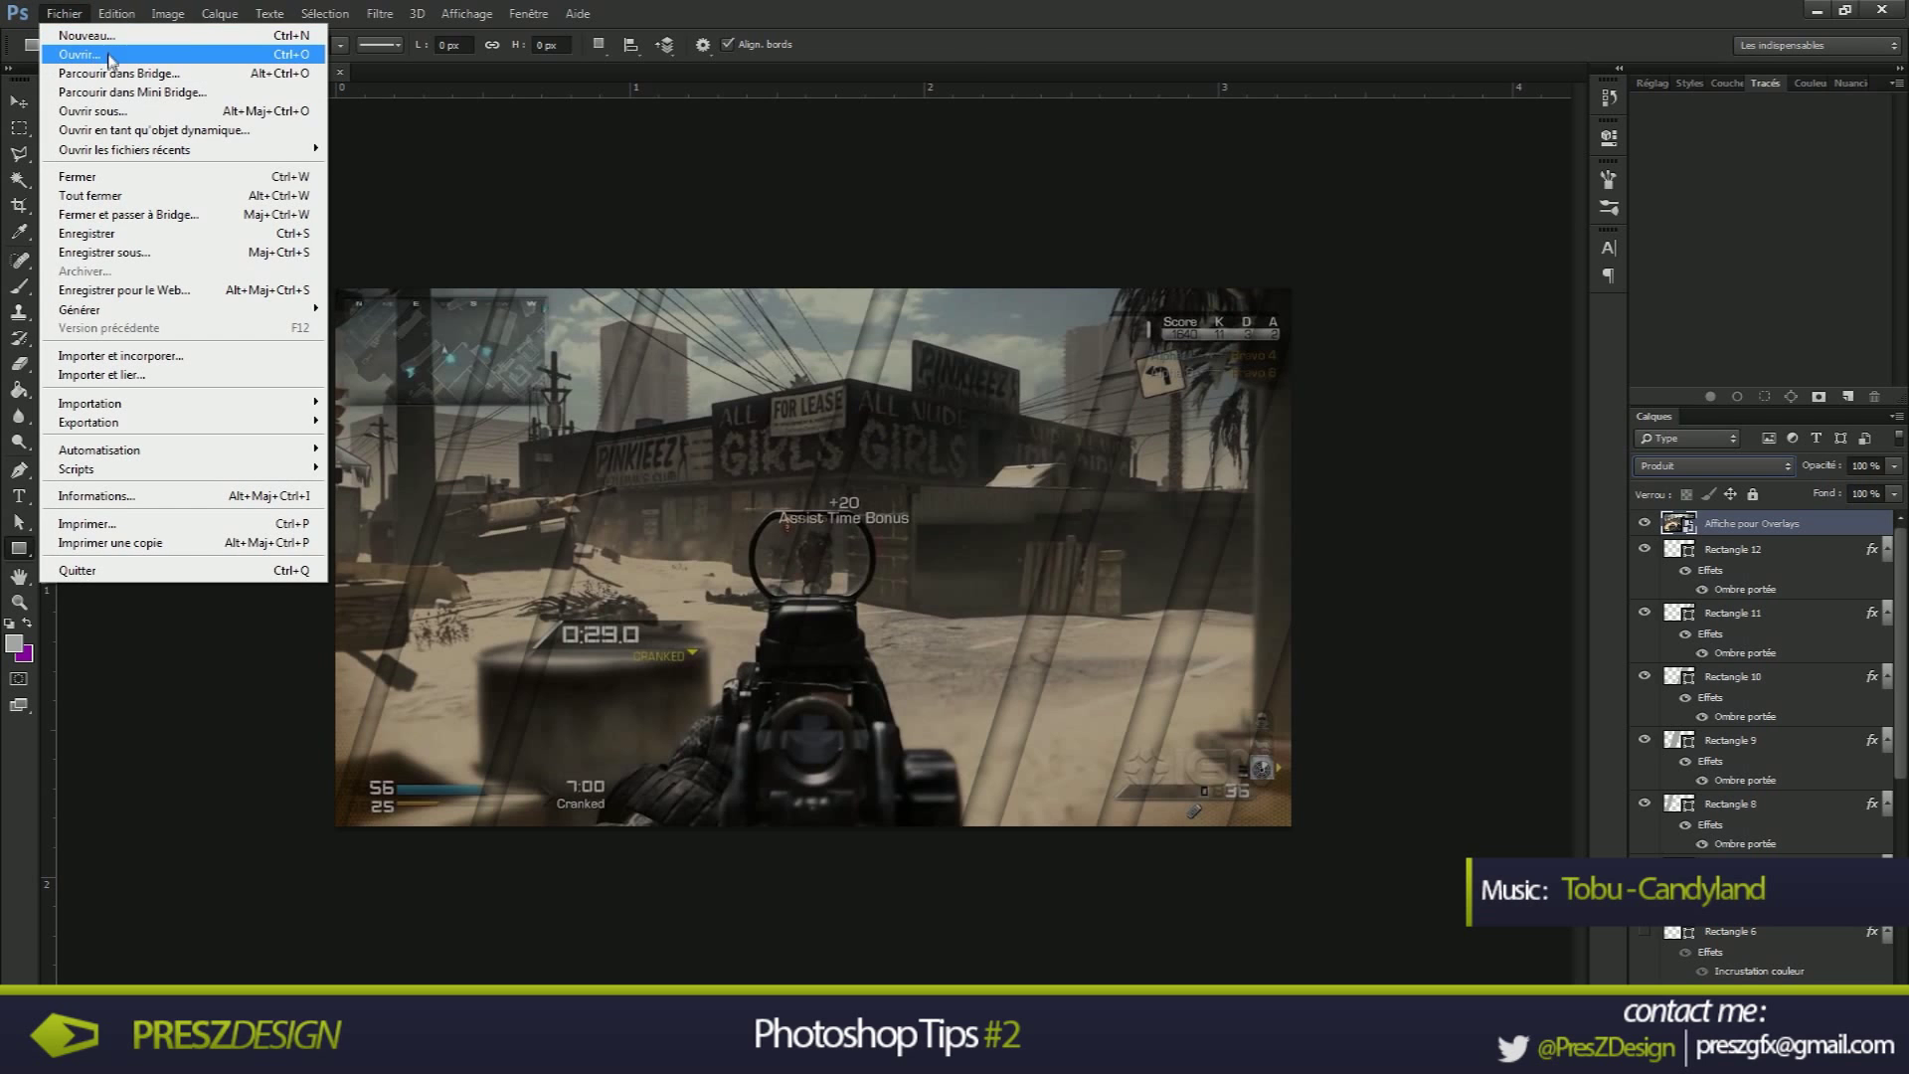
click(111, 56)
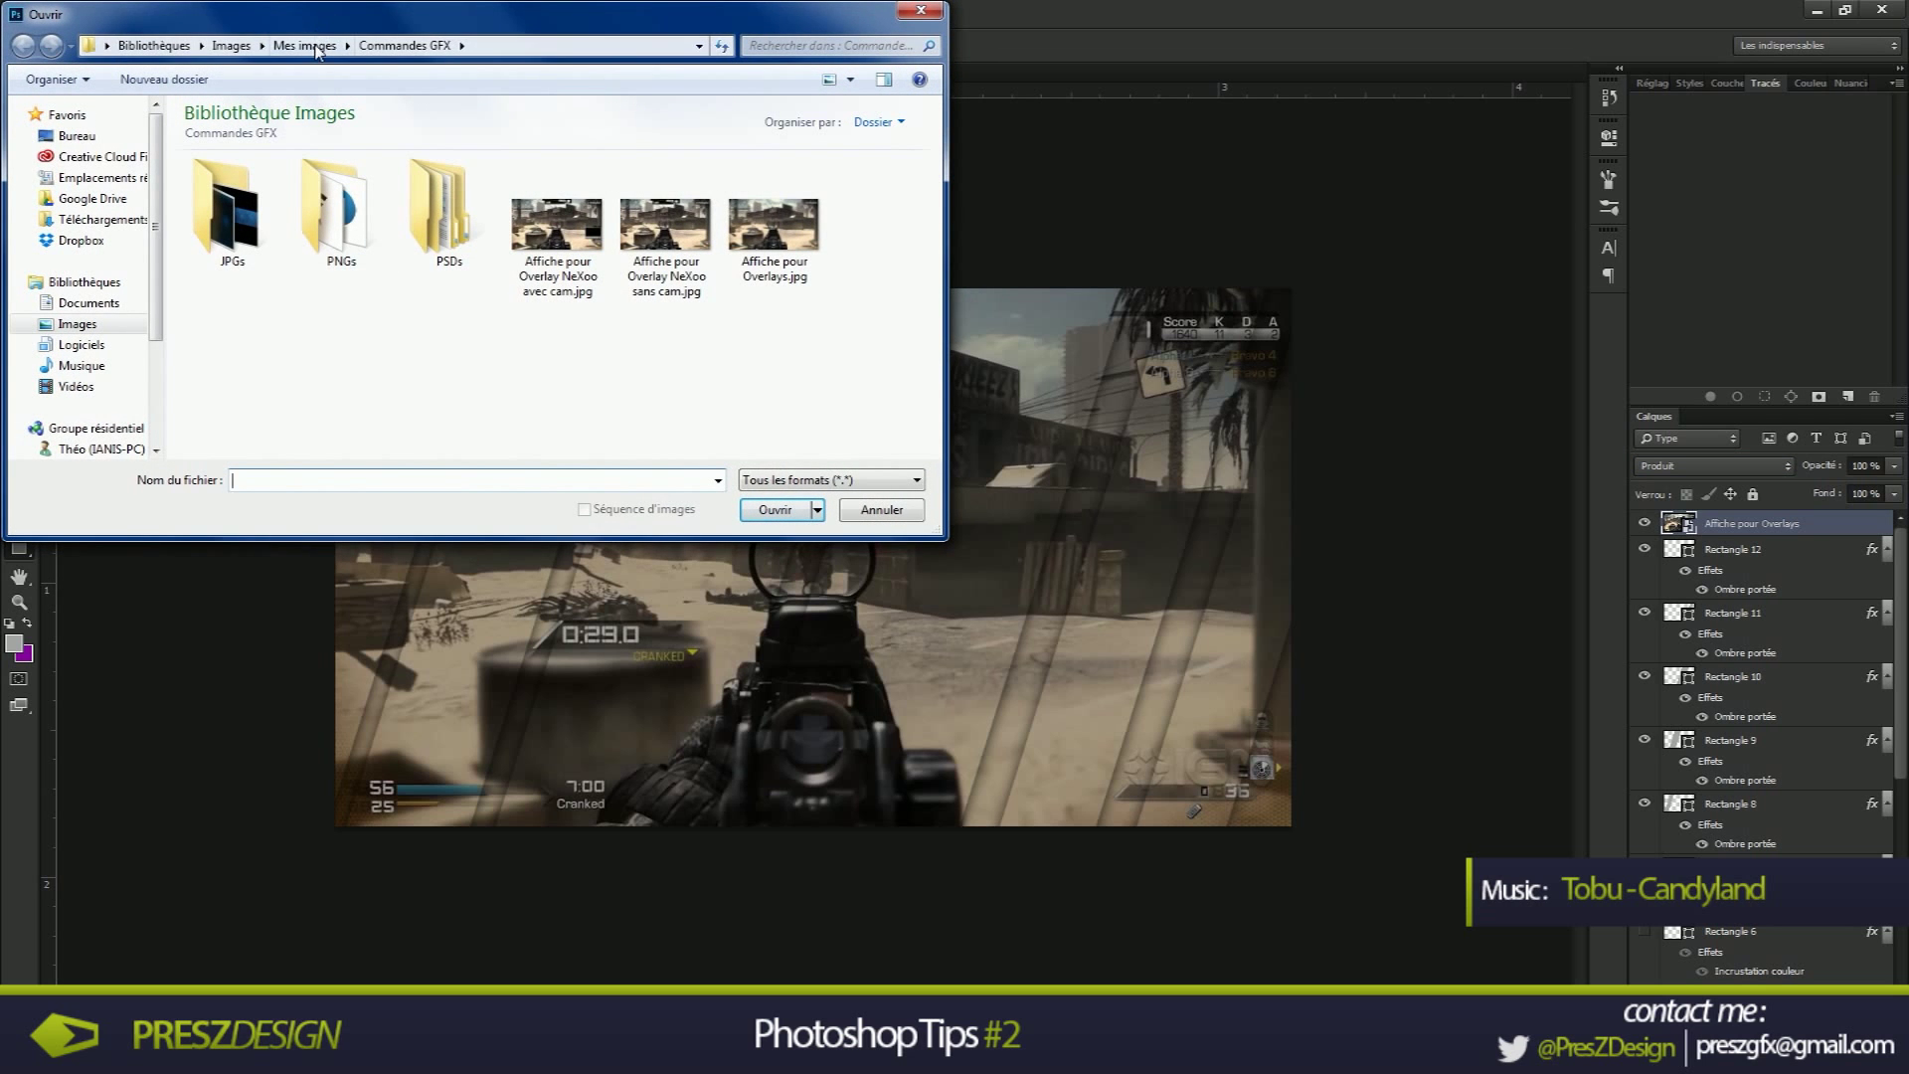
click(305, 45)
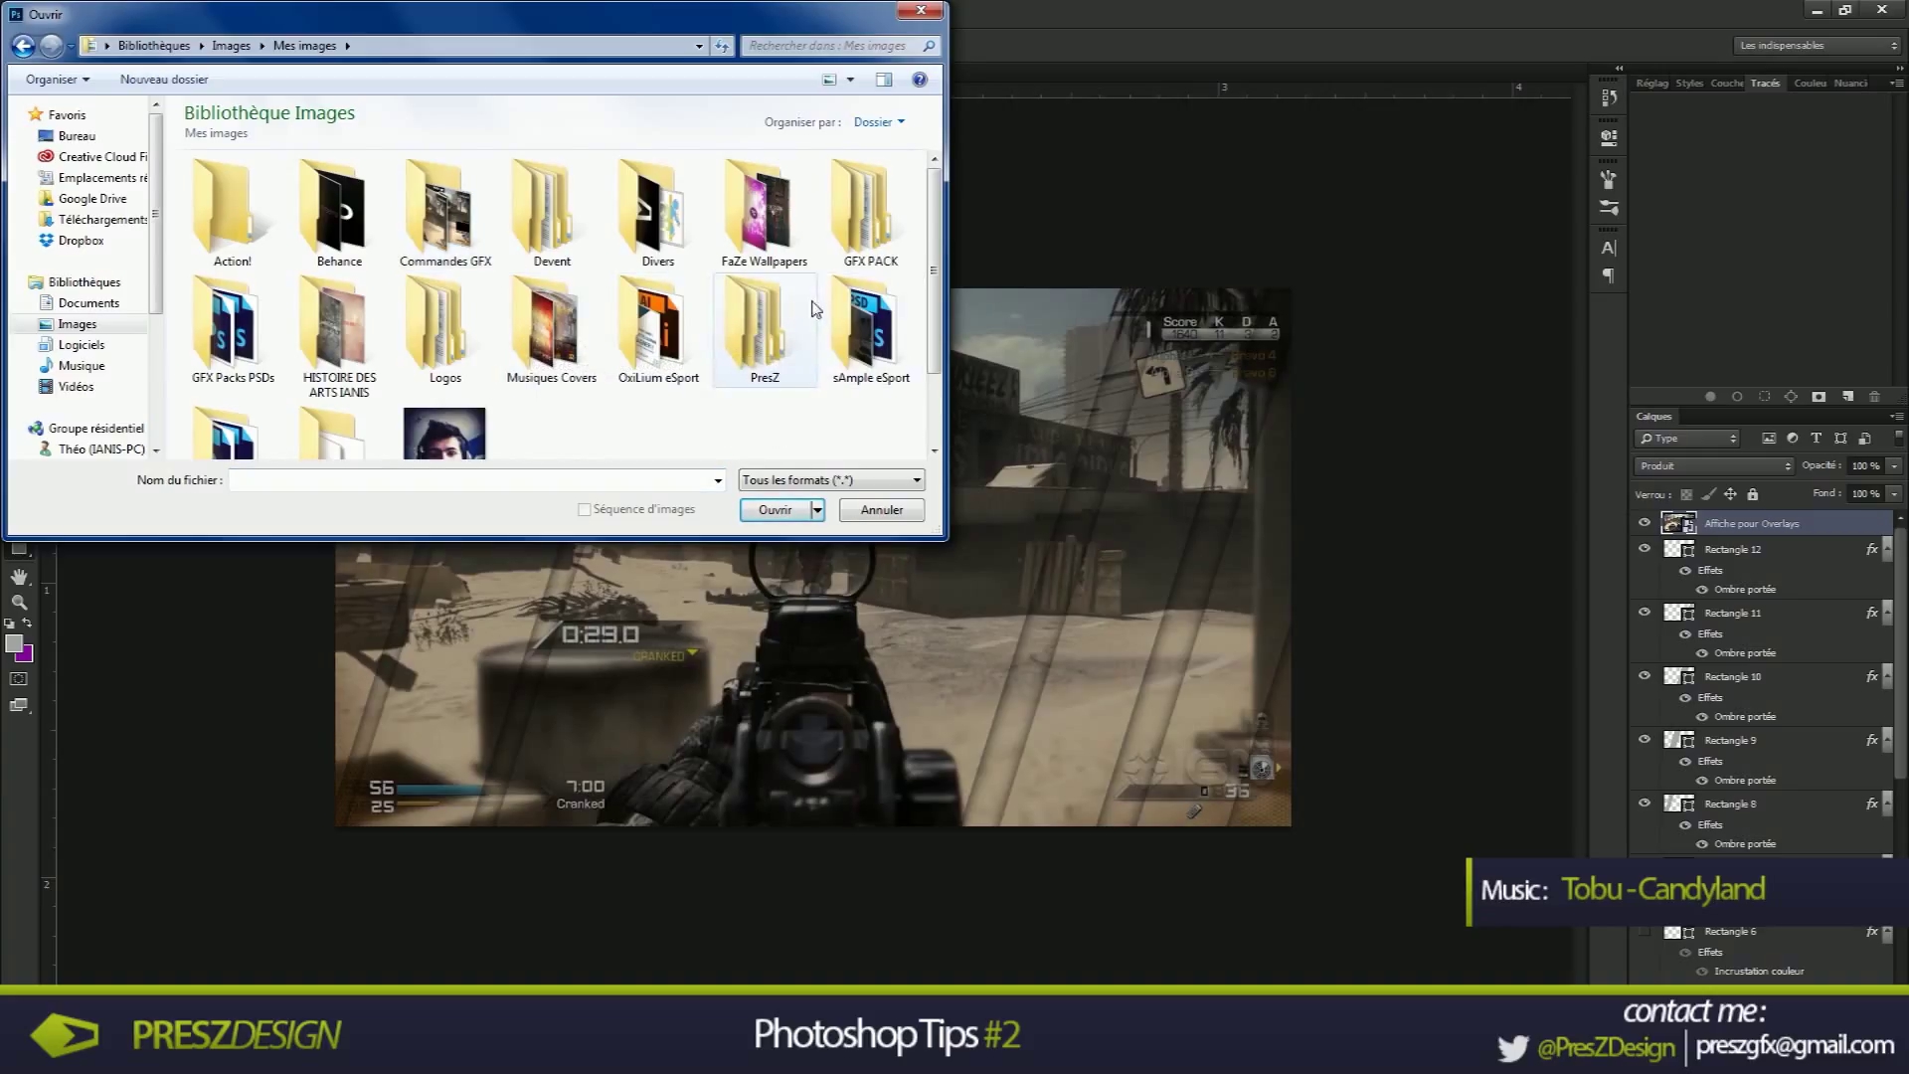
scroll(773, 368, down, 1)
scroll(765, 264, up, 1)
double_click(446, 214)
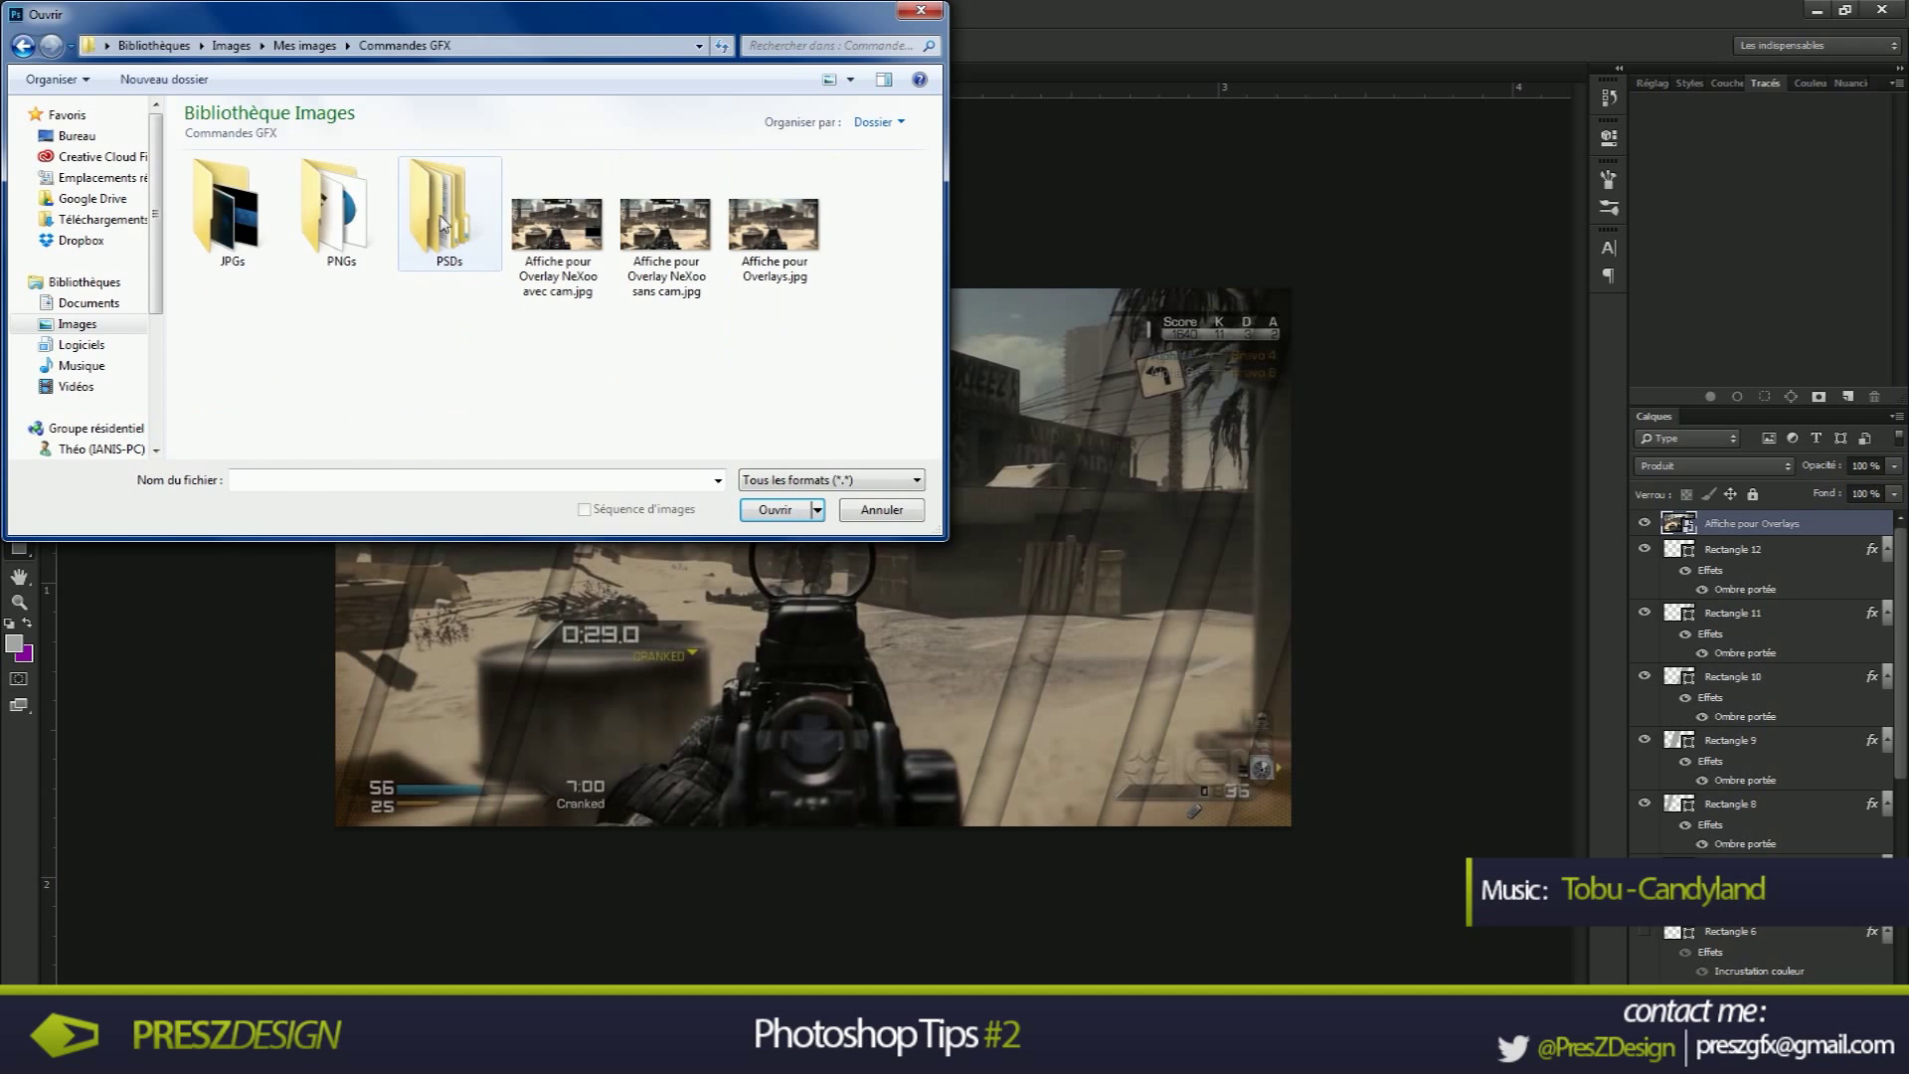
double_click(252, 242)
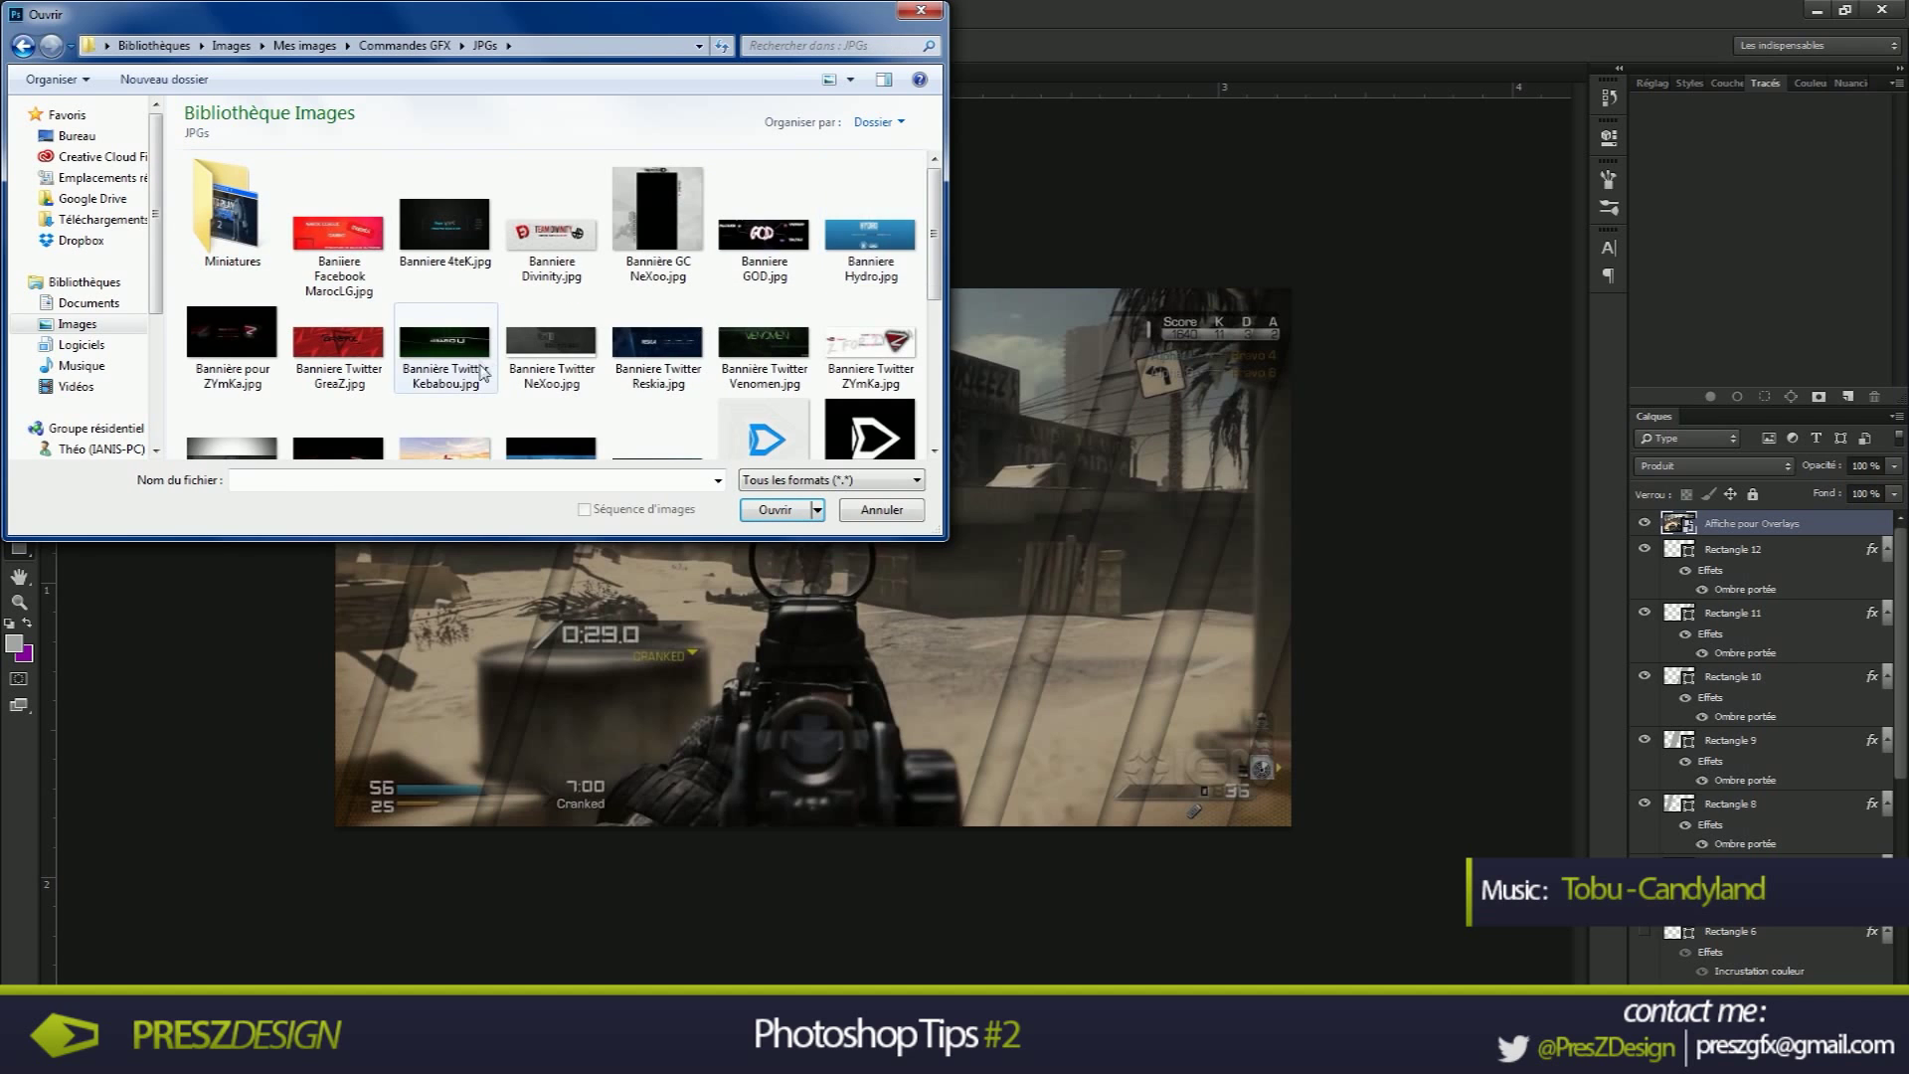
scroll(484, 354, down, 2)
scroll(484, 354, down, 1)
double_click(552, 244)
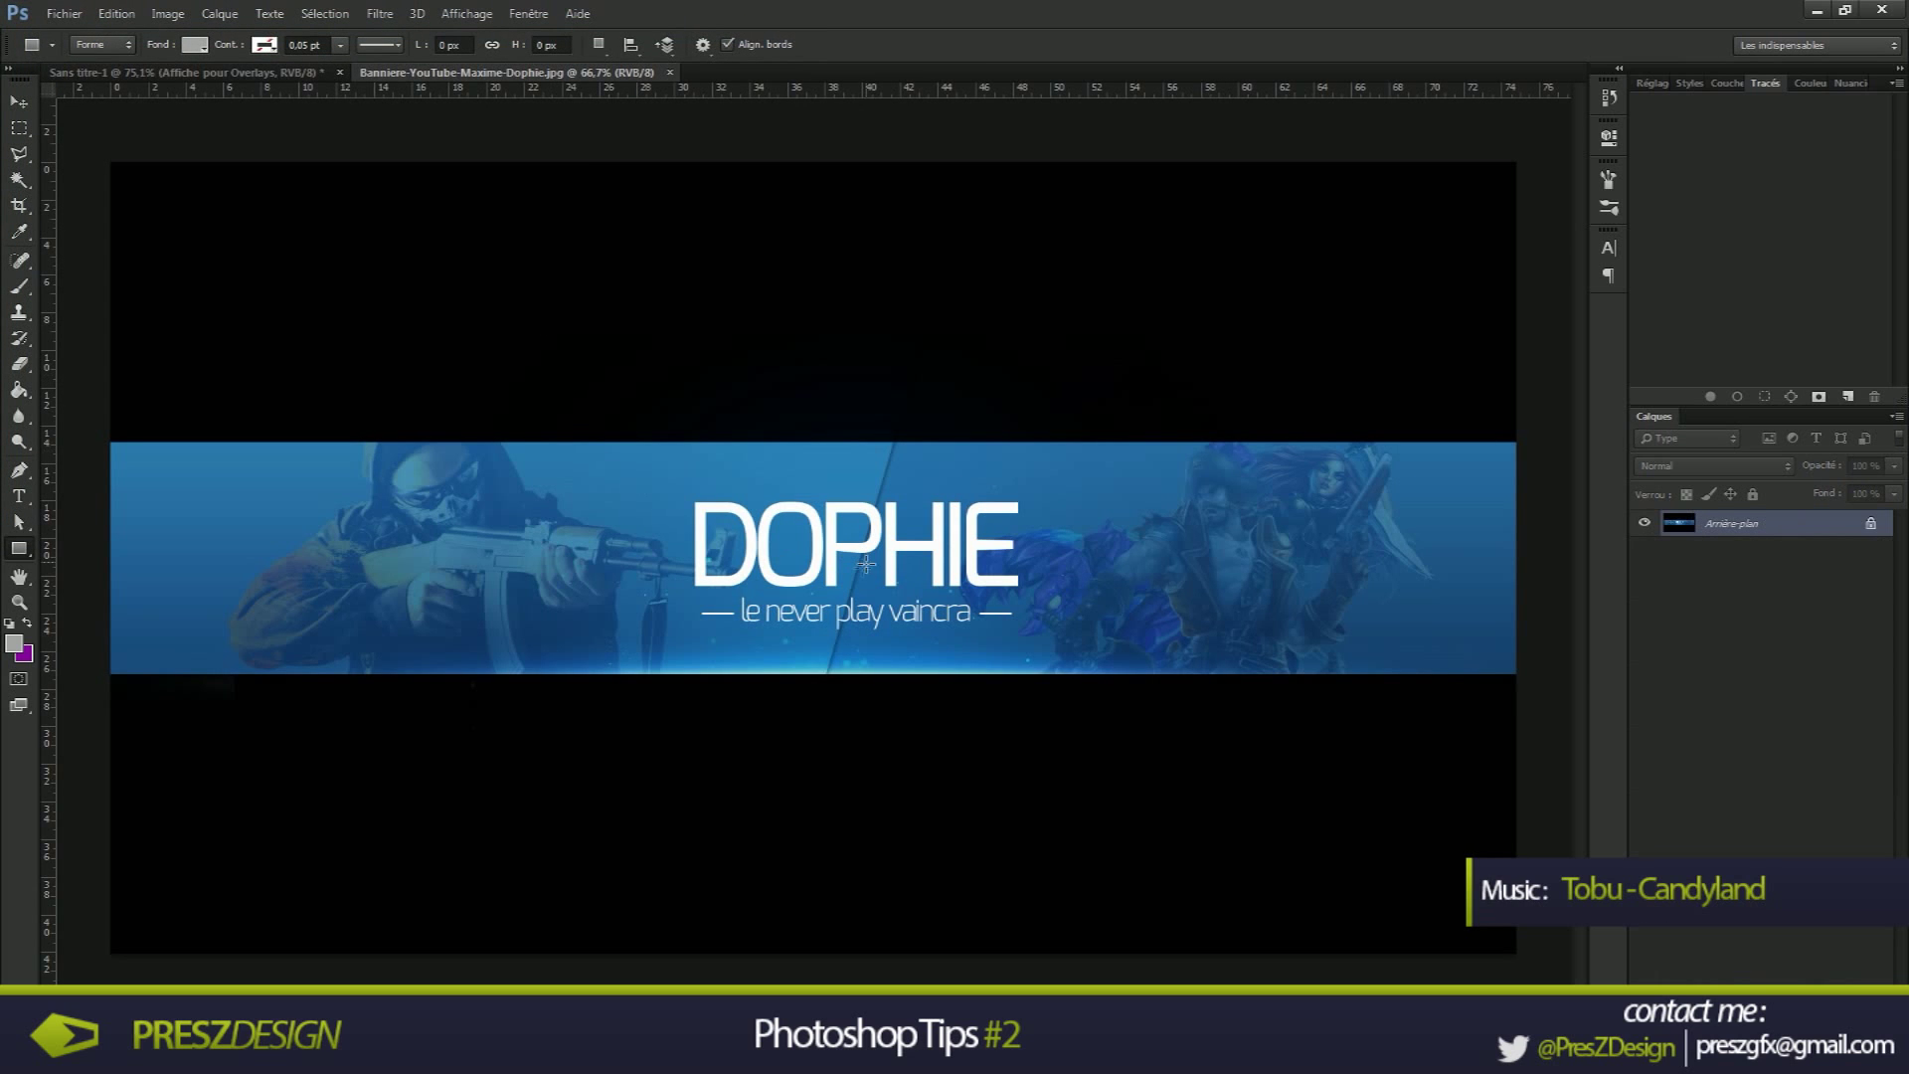
Examine the diagonal split behind the Dophie banner's title and compare it with the stripes and rectangle layers in the untitled overlay document
scroll(860, 490, up, 7)
scroll(859, 490, down, 10)
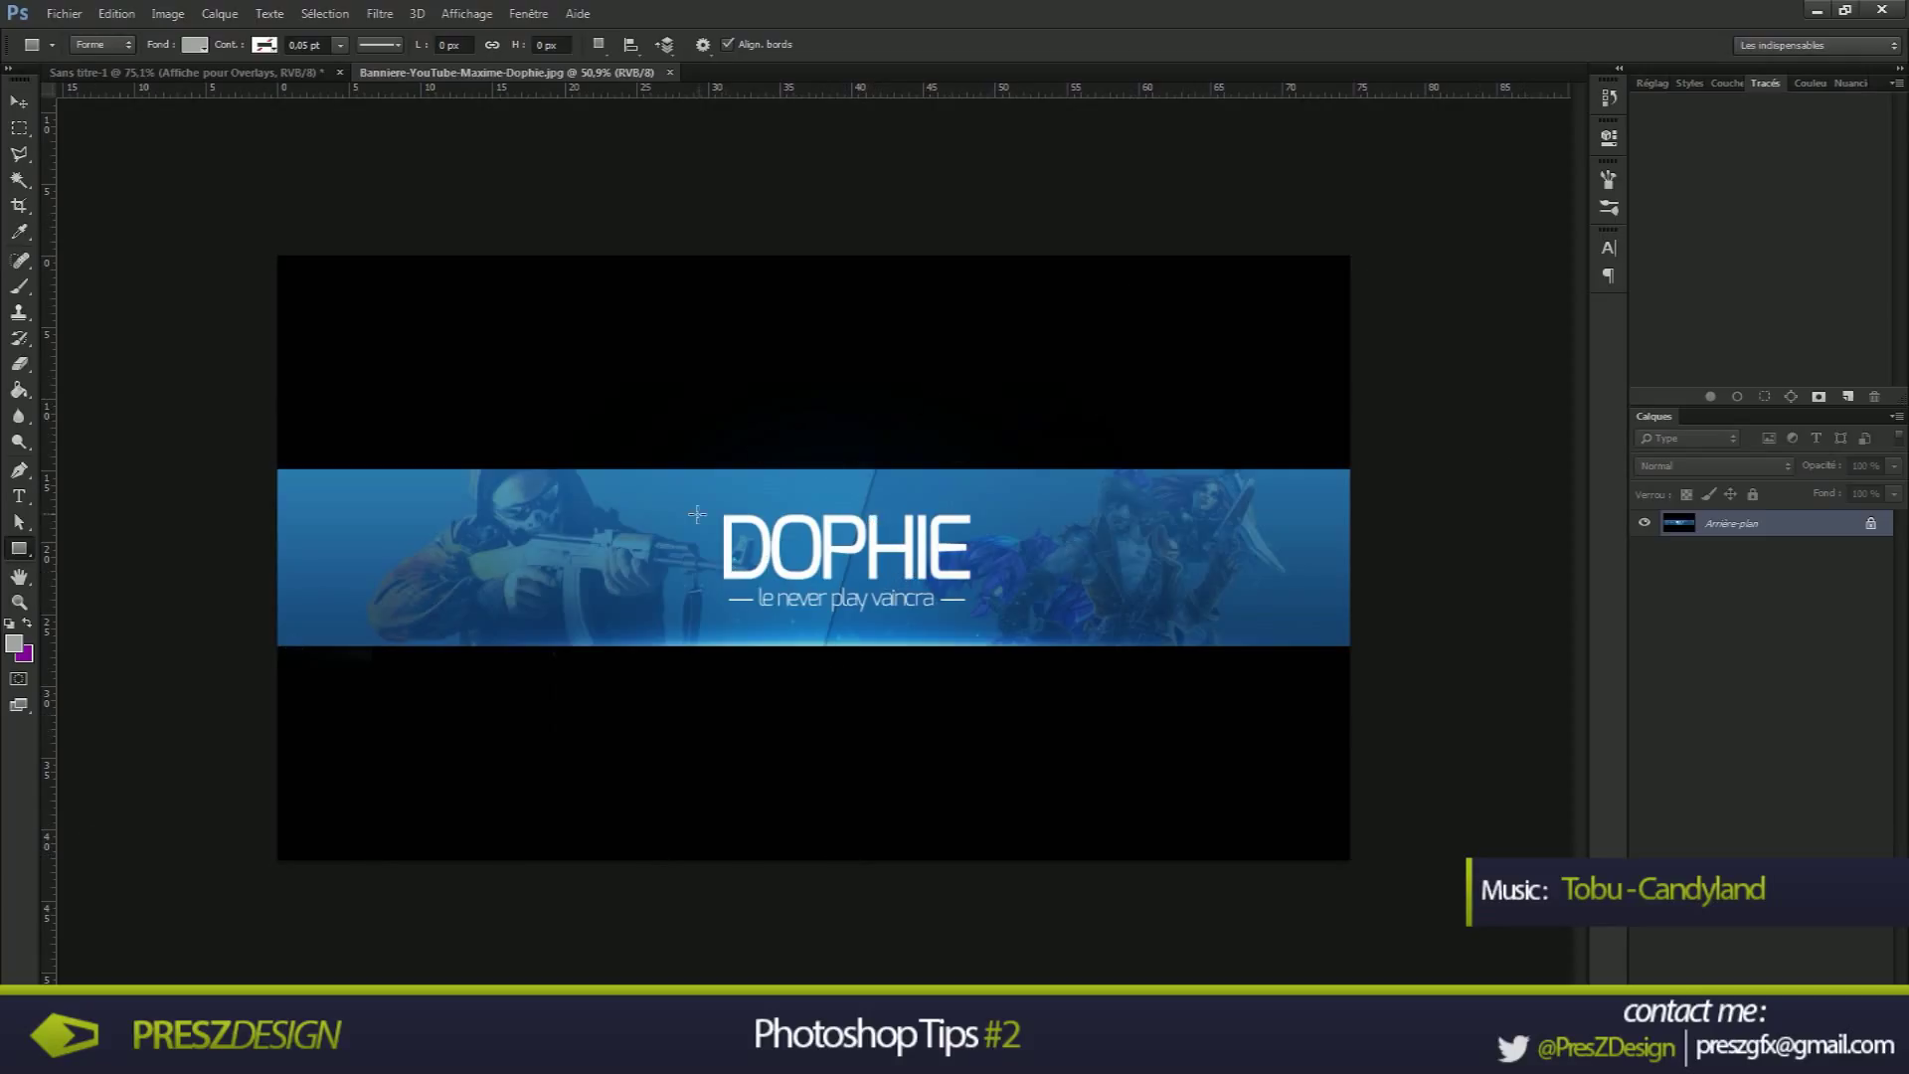
scroll(882, 557, up, 5)
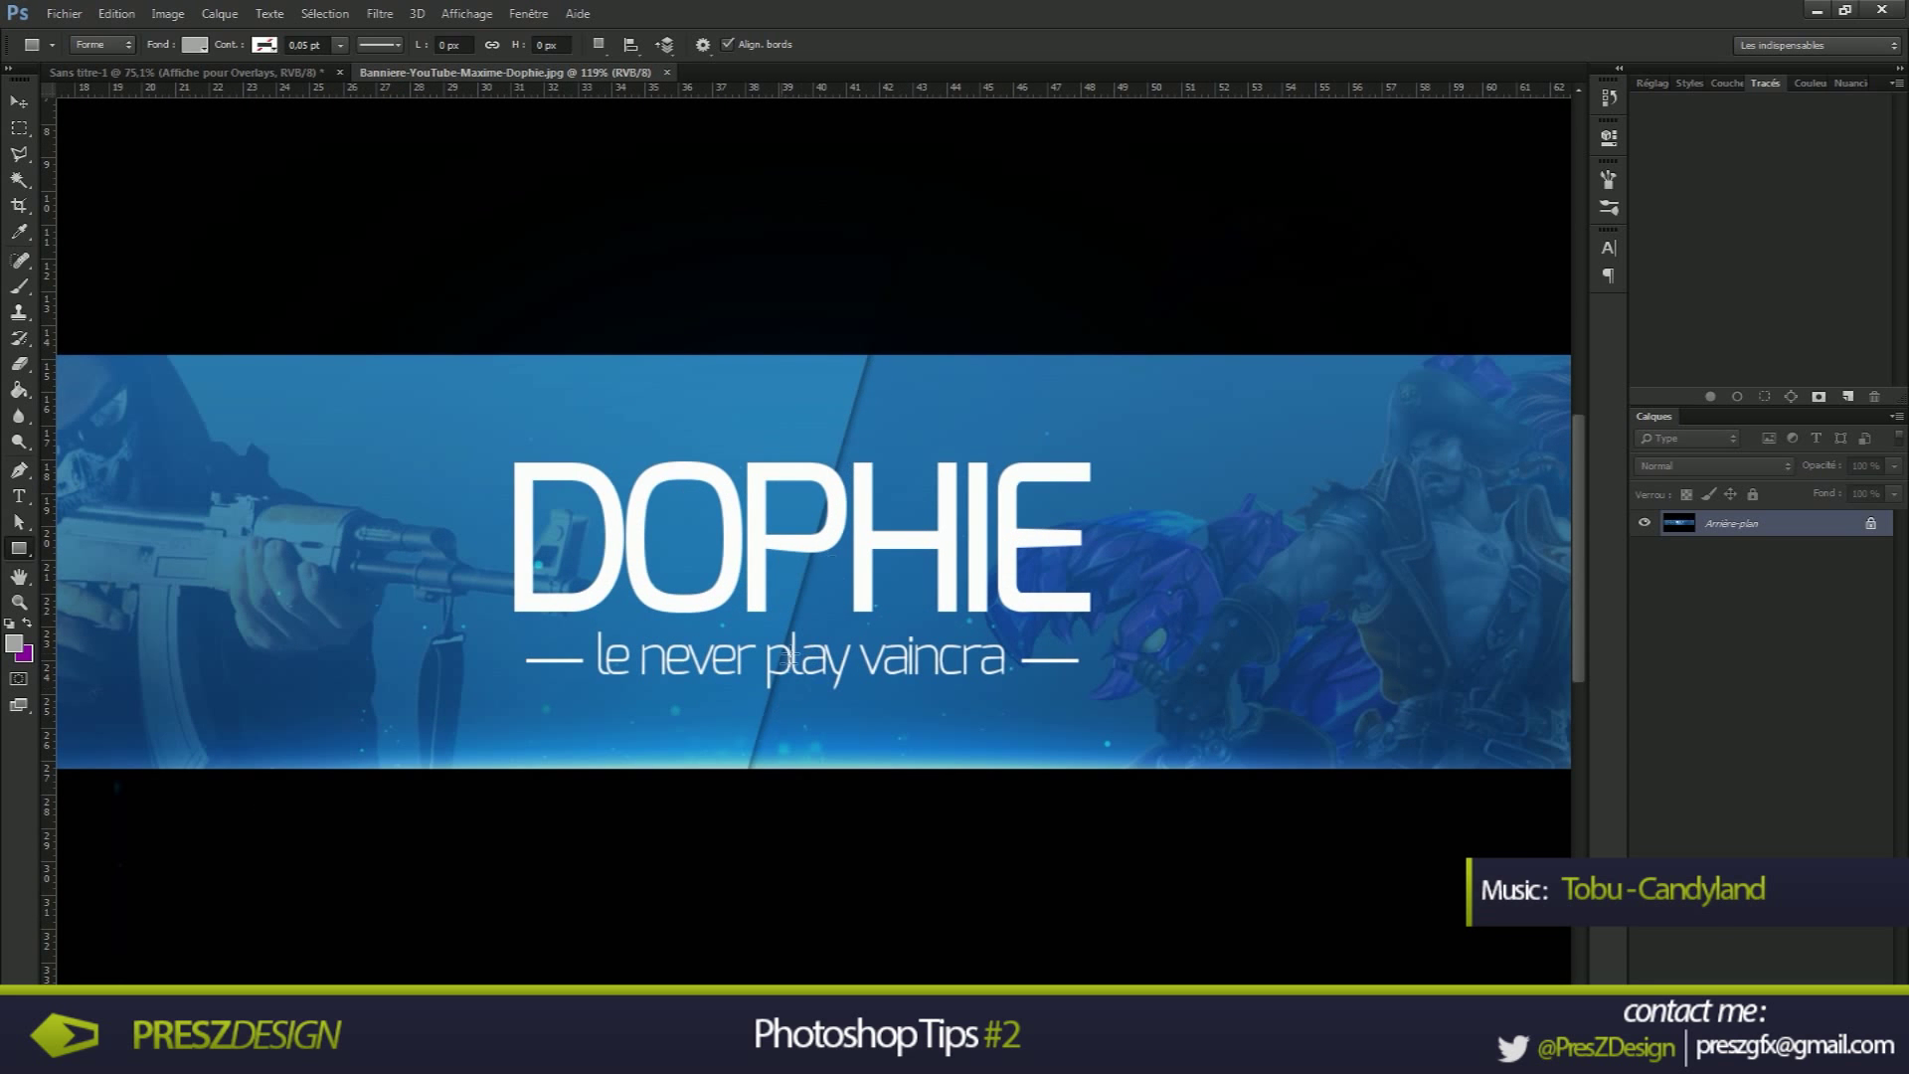
scroll(781, 702, down, 5)
scroll(719, 703, up, 3)
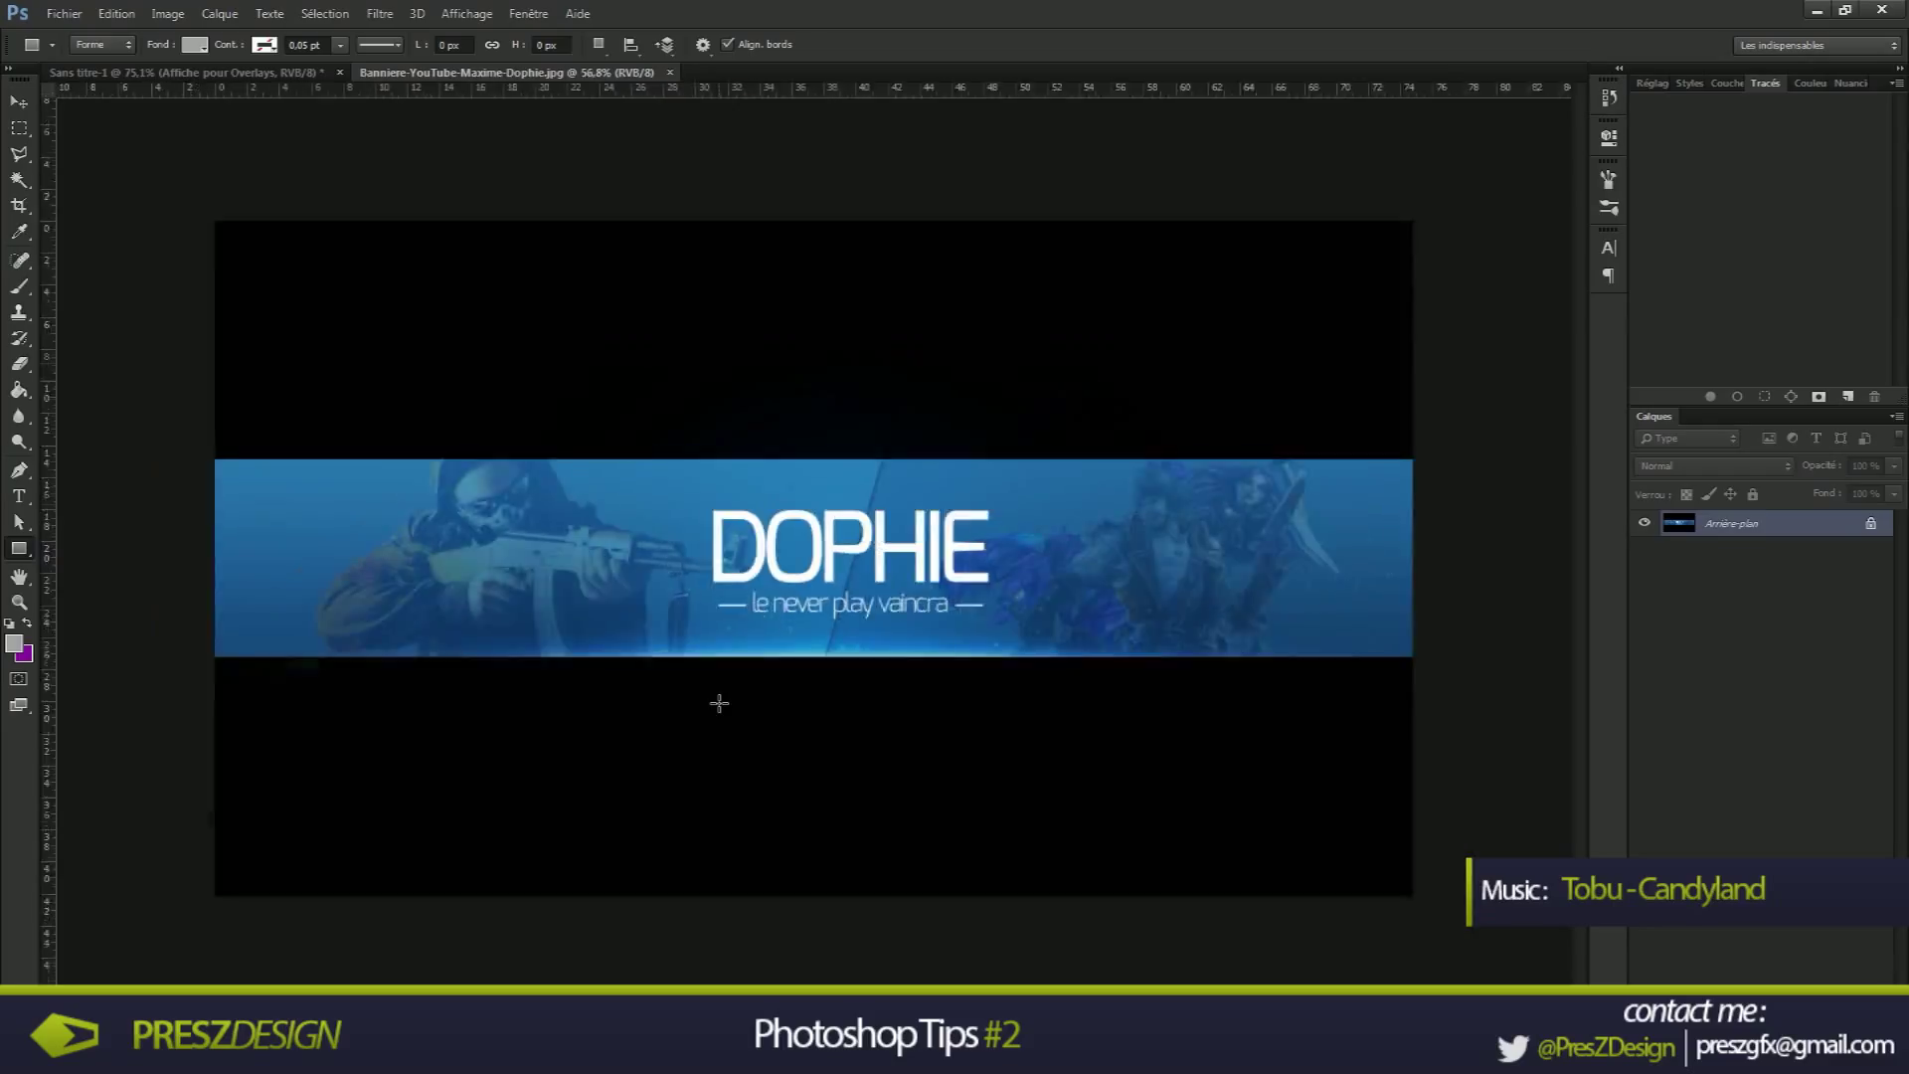
click(167, 72)
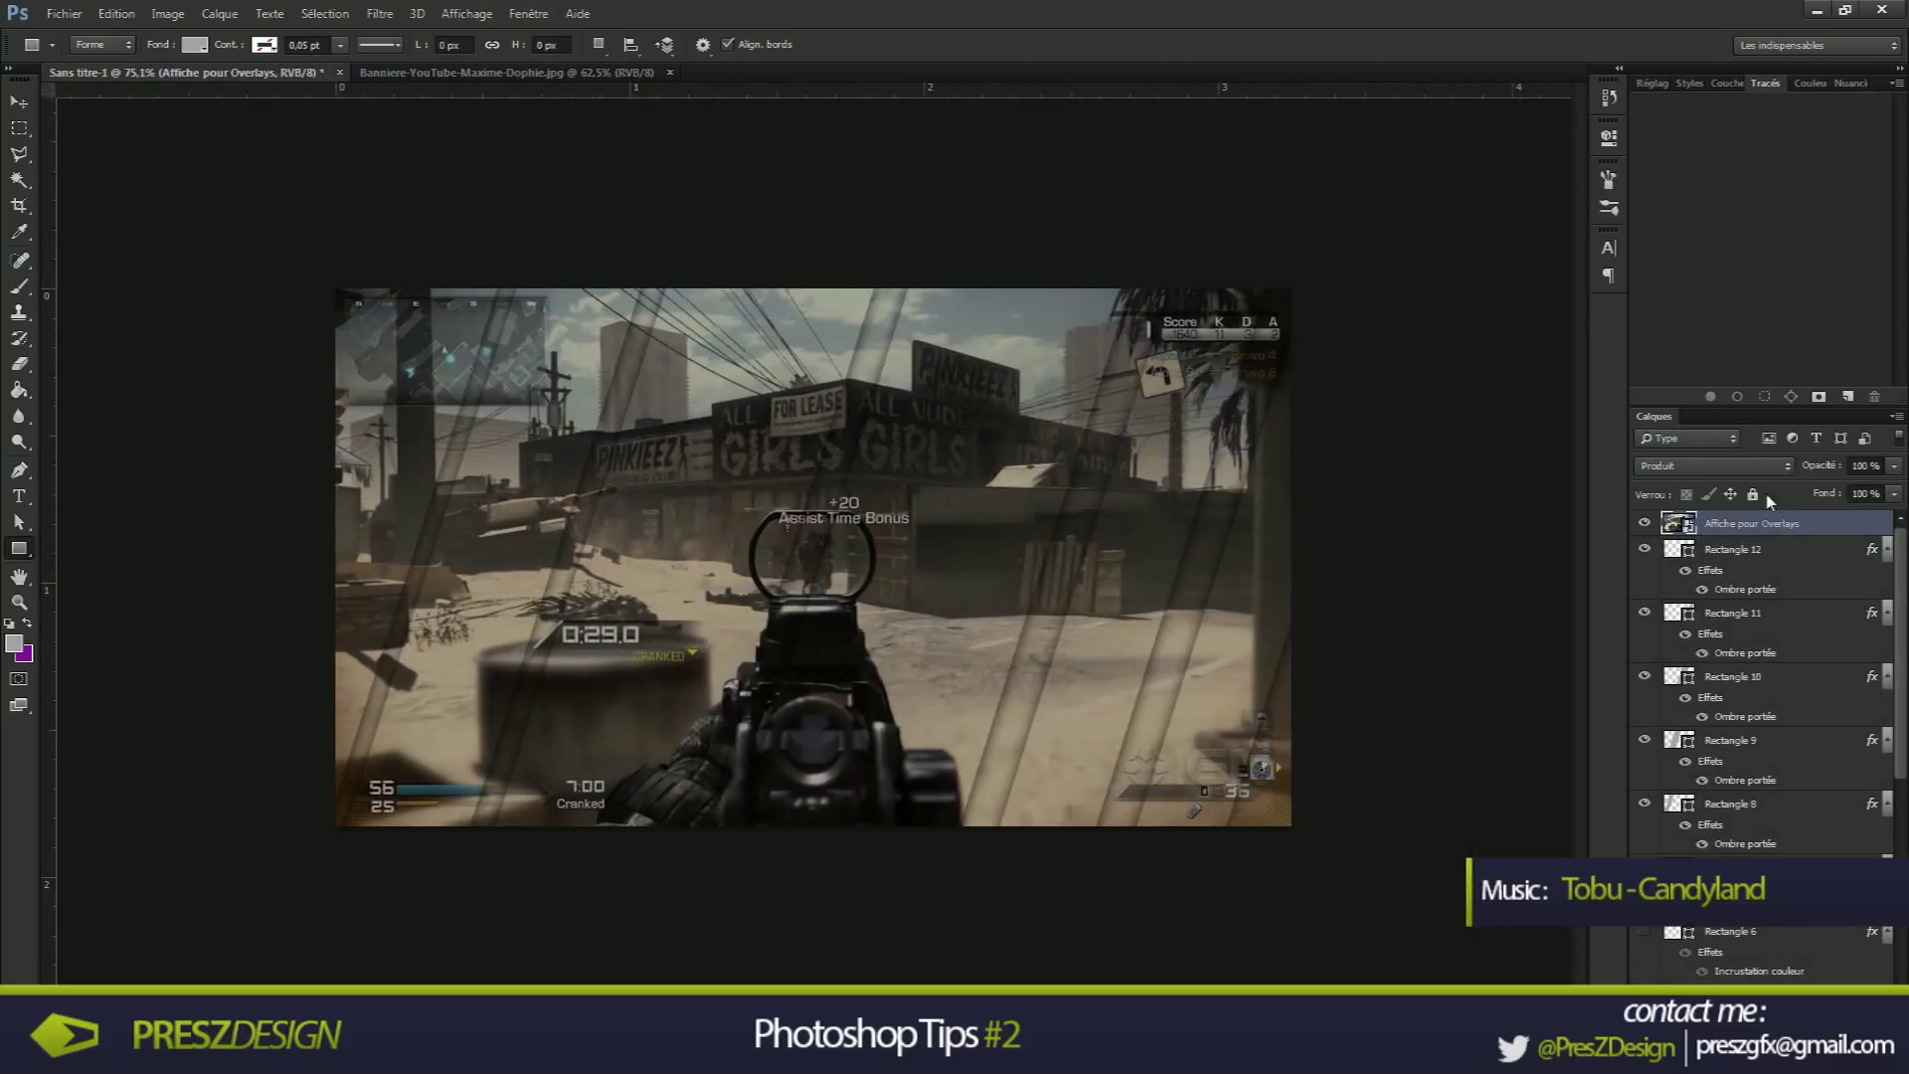
scroll(1906, 641, down, 1)
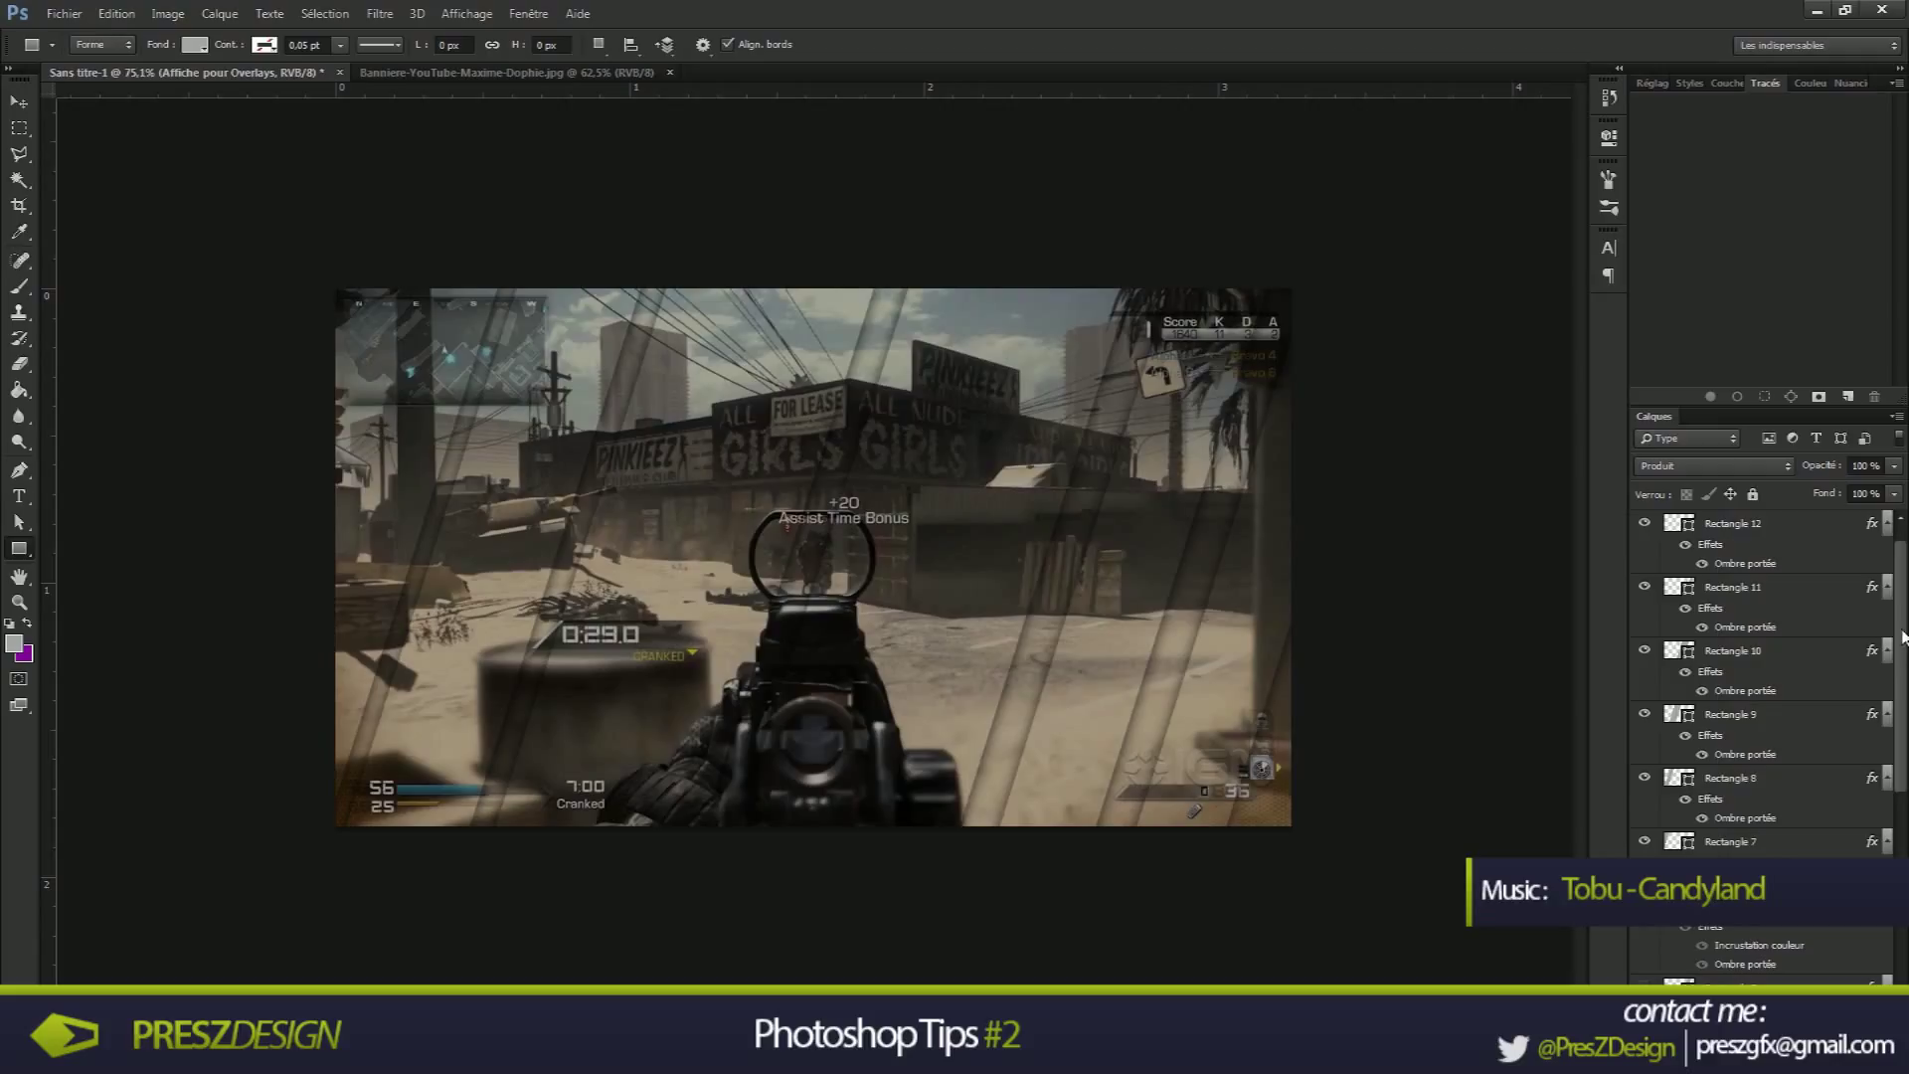
scroll(1902, 636, up, 1)
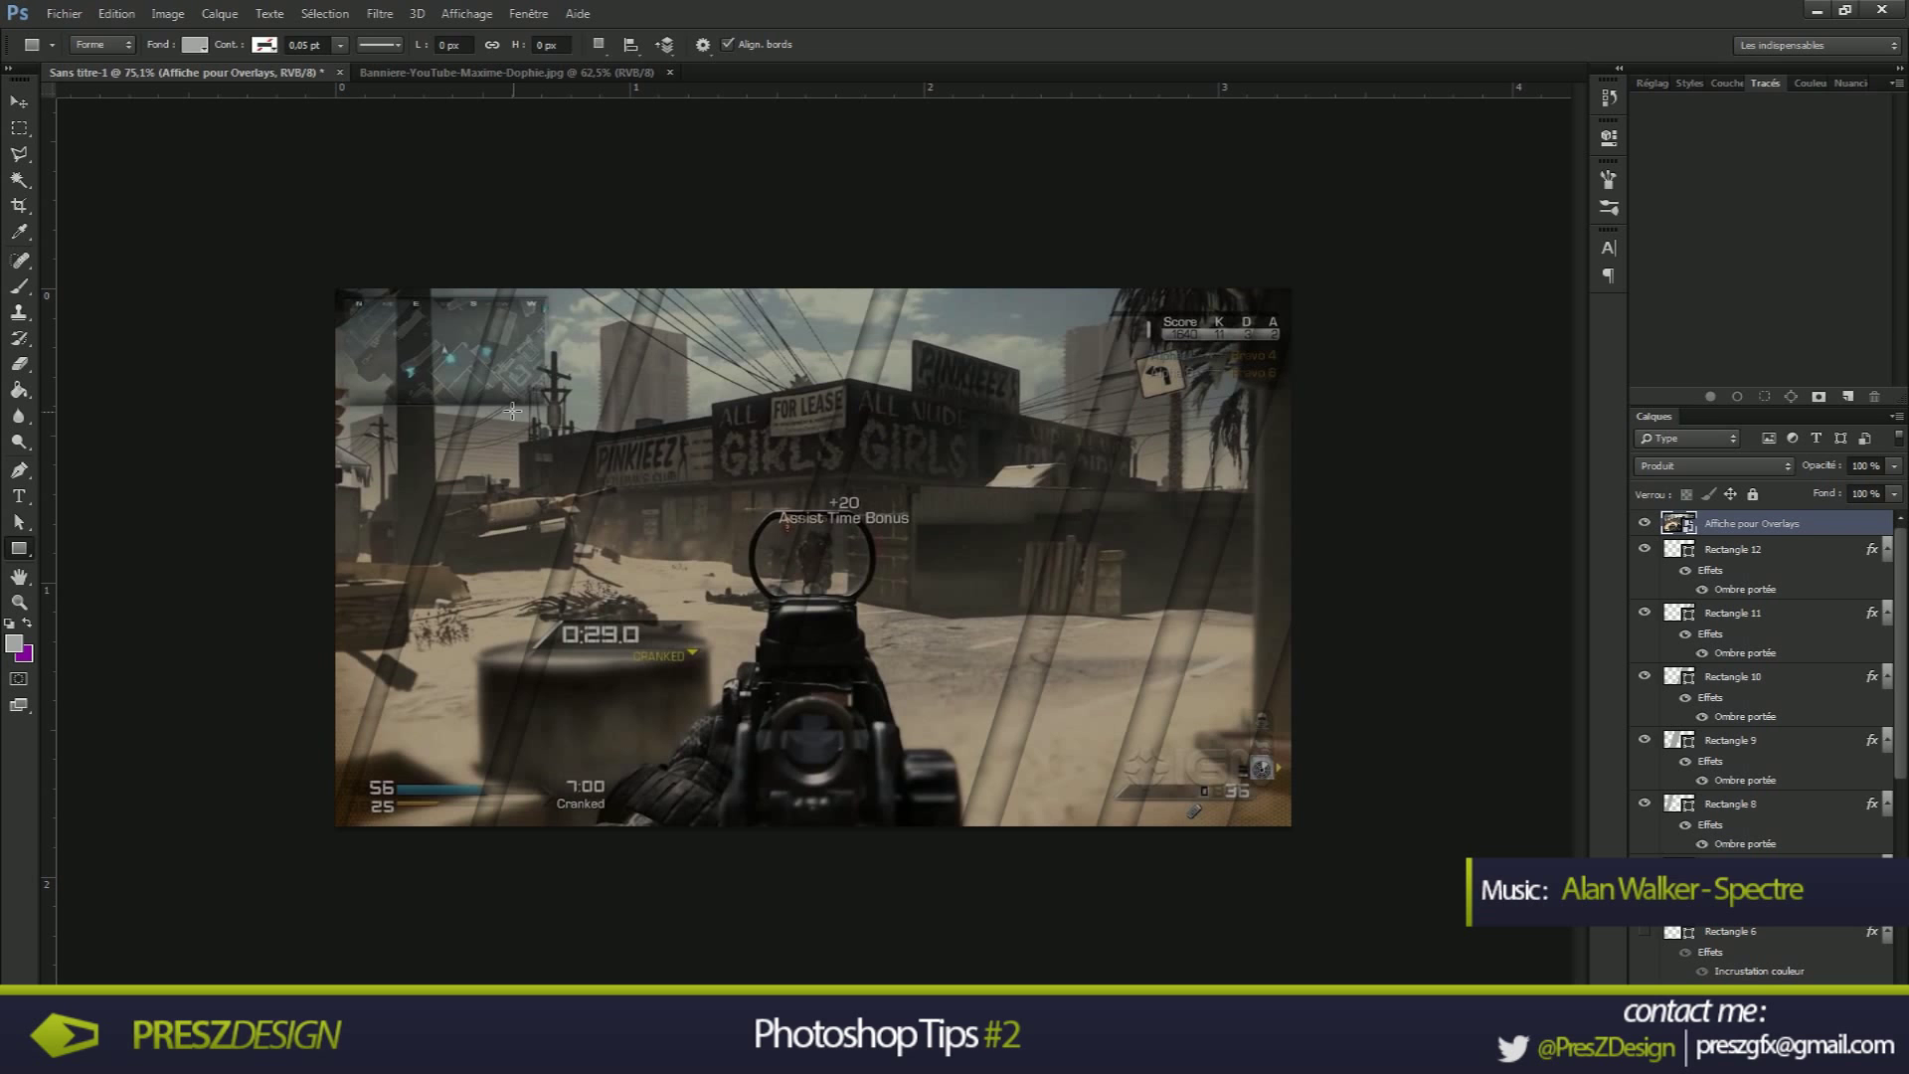
click(456, 73)
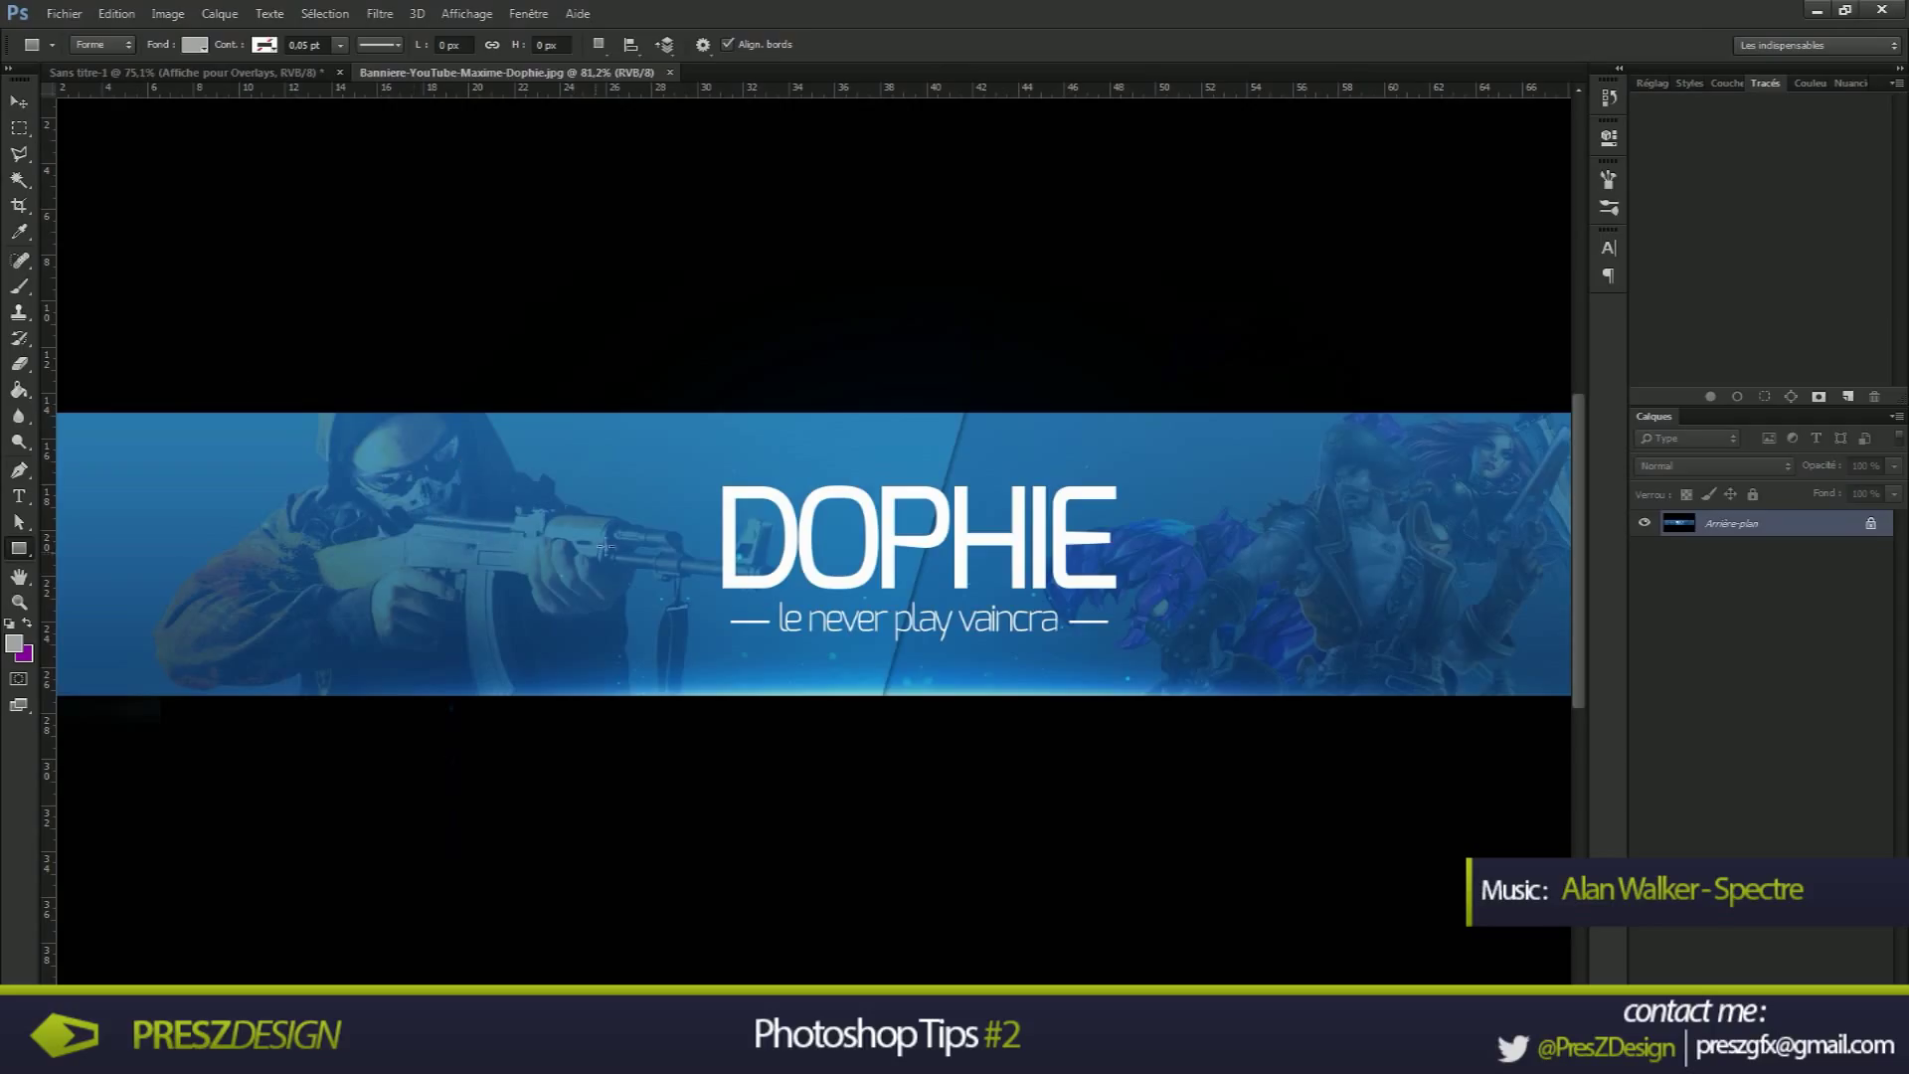
Start embedding an image in the banner document and open the Divers folder inside Mes images
click(63, 13)
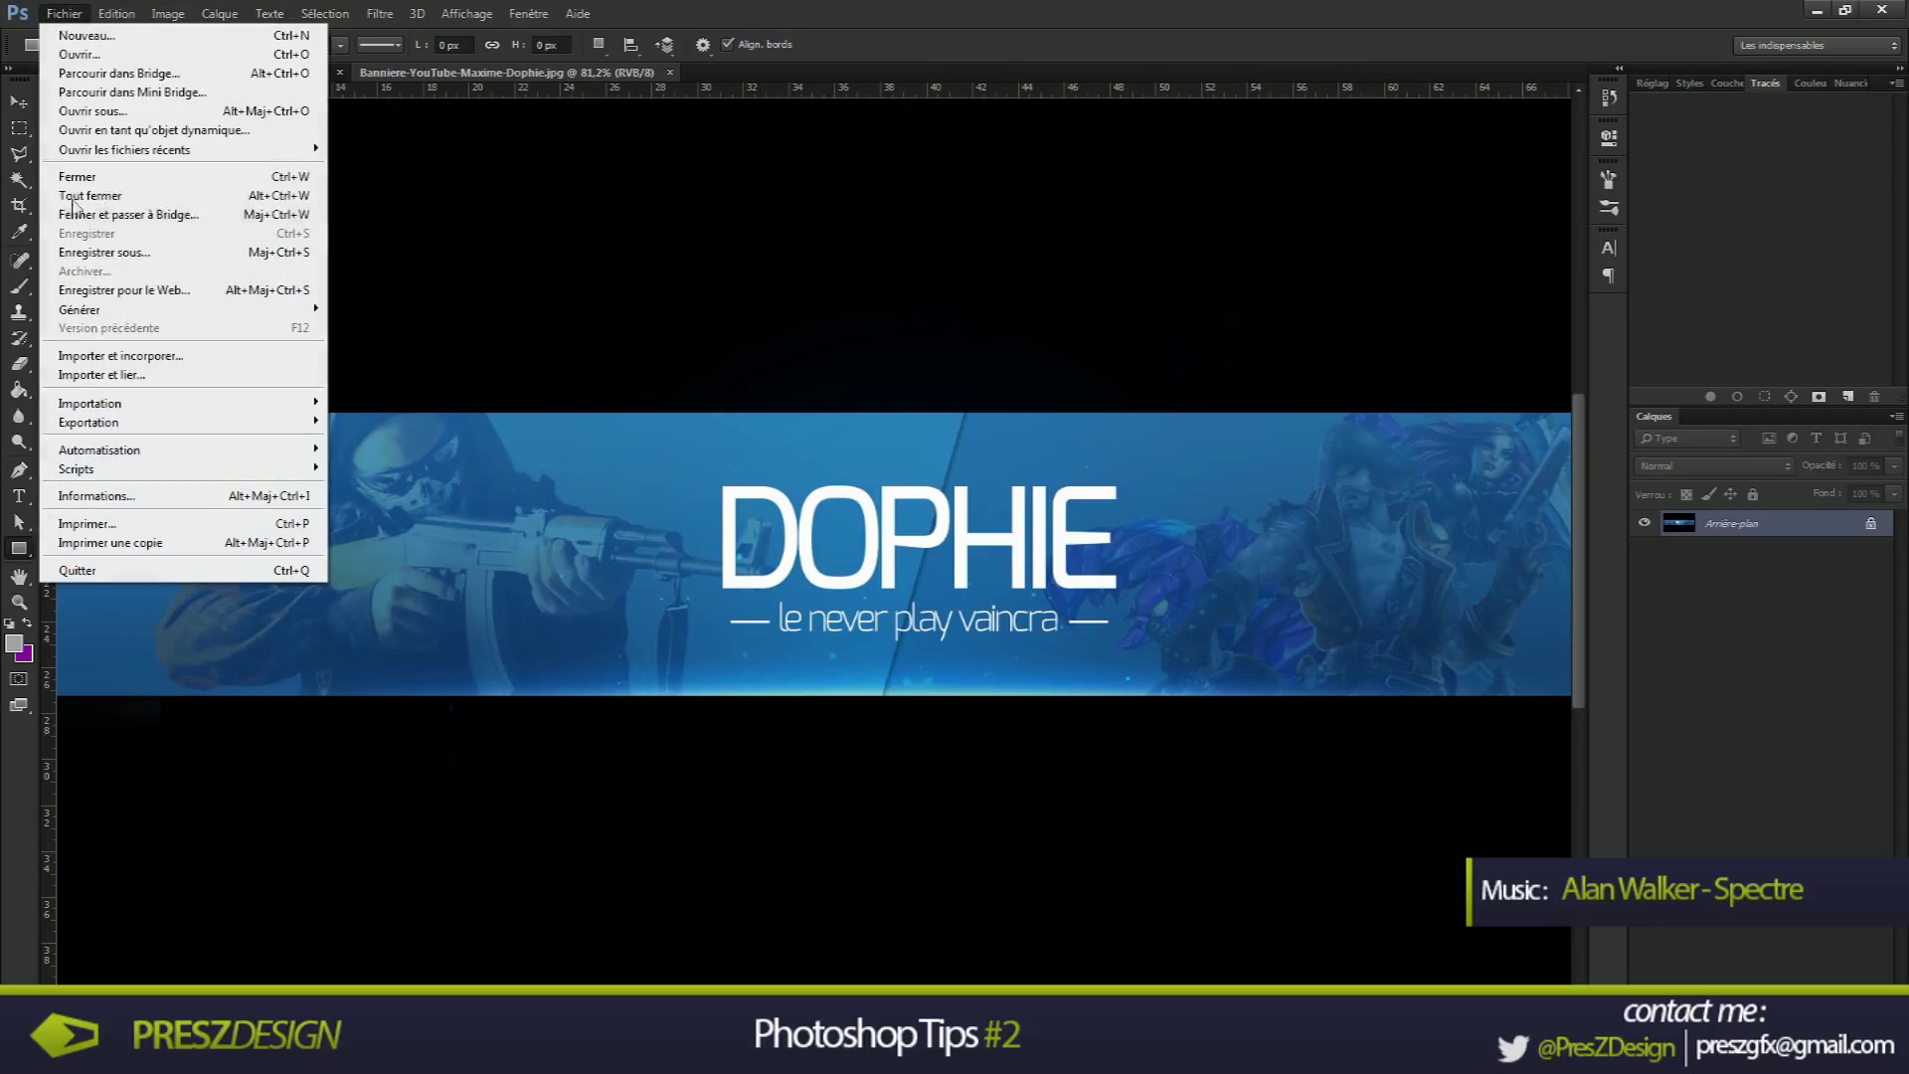
click(92, 355)
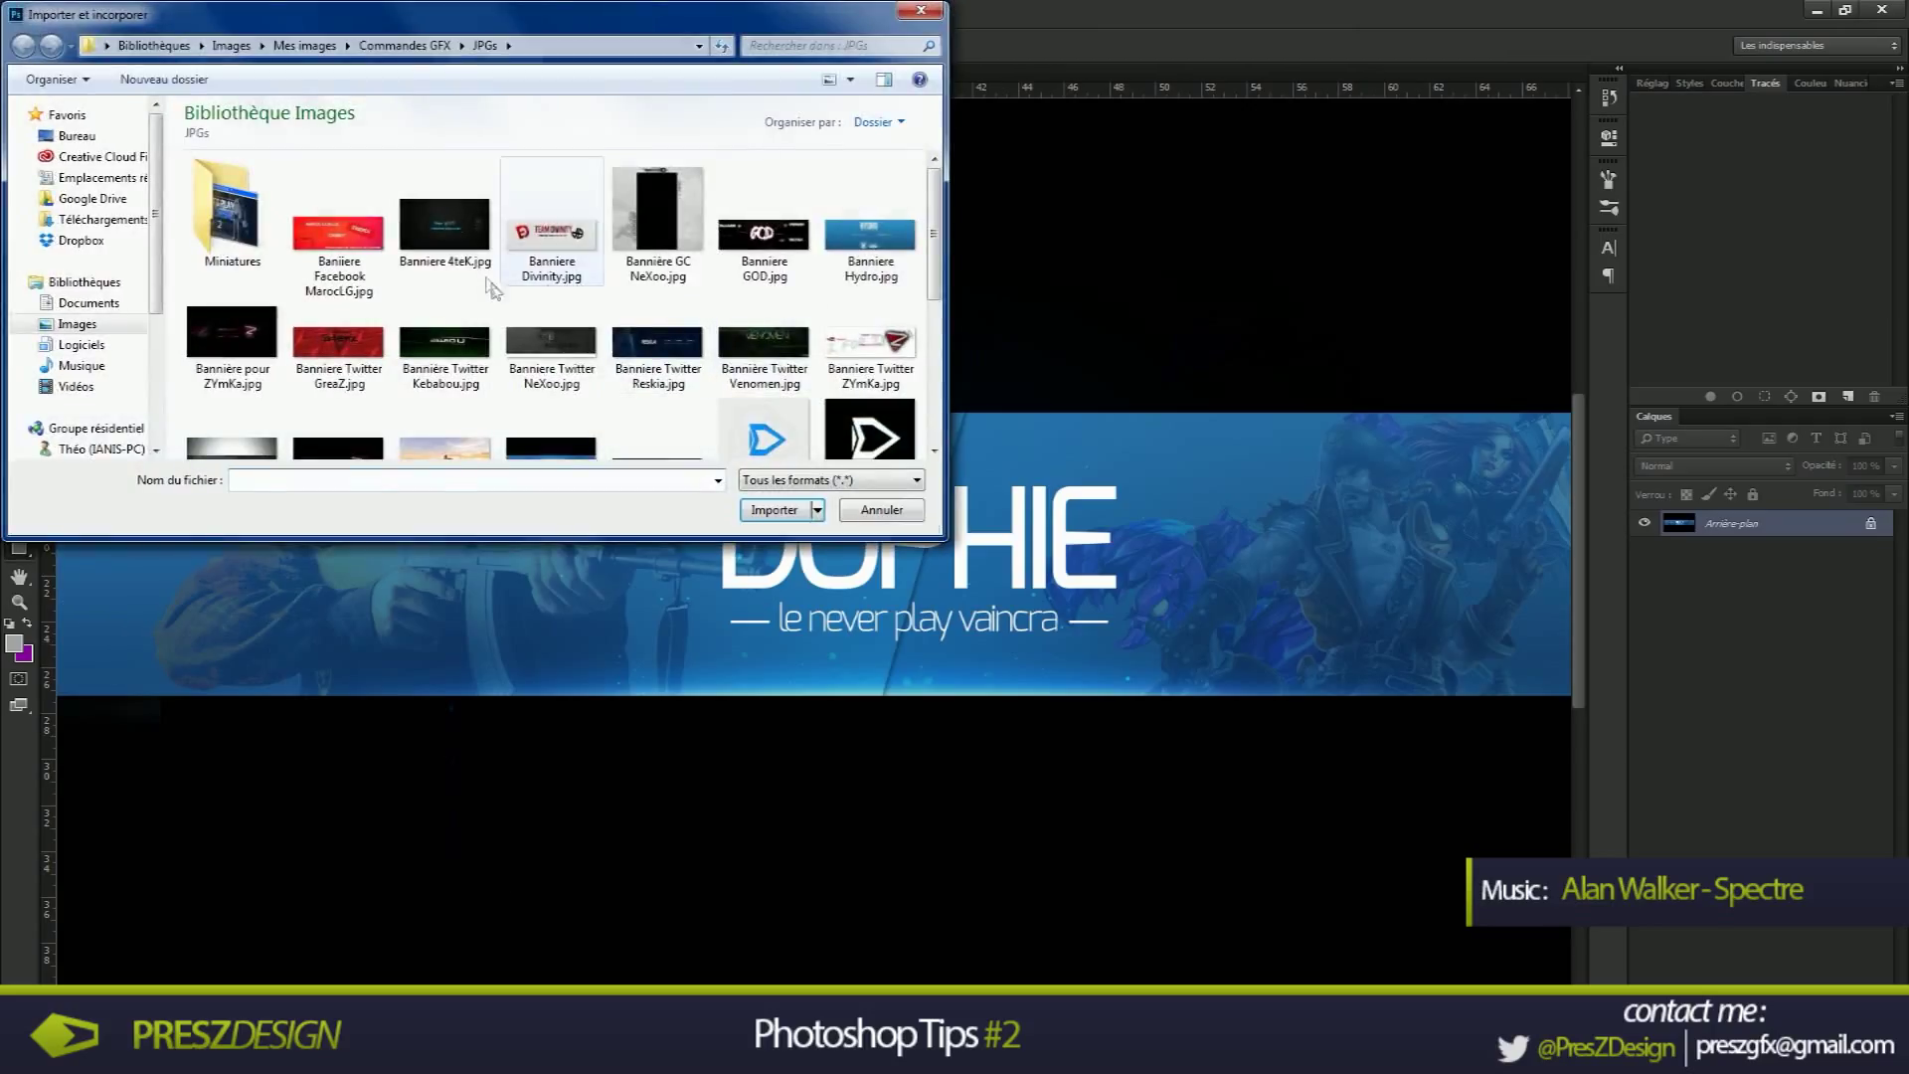
click(405, 46)
click(304, 45)
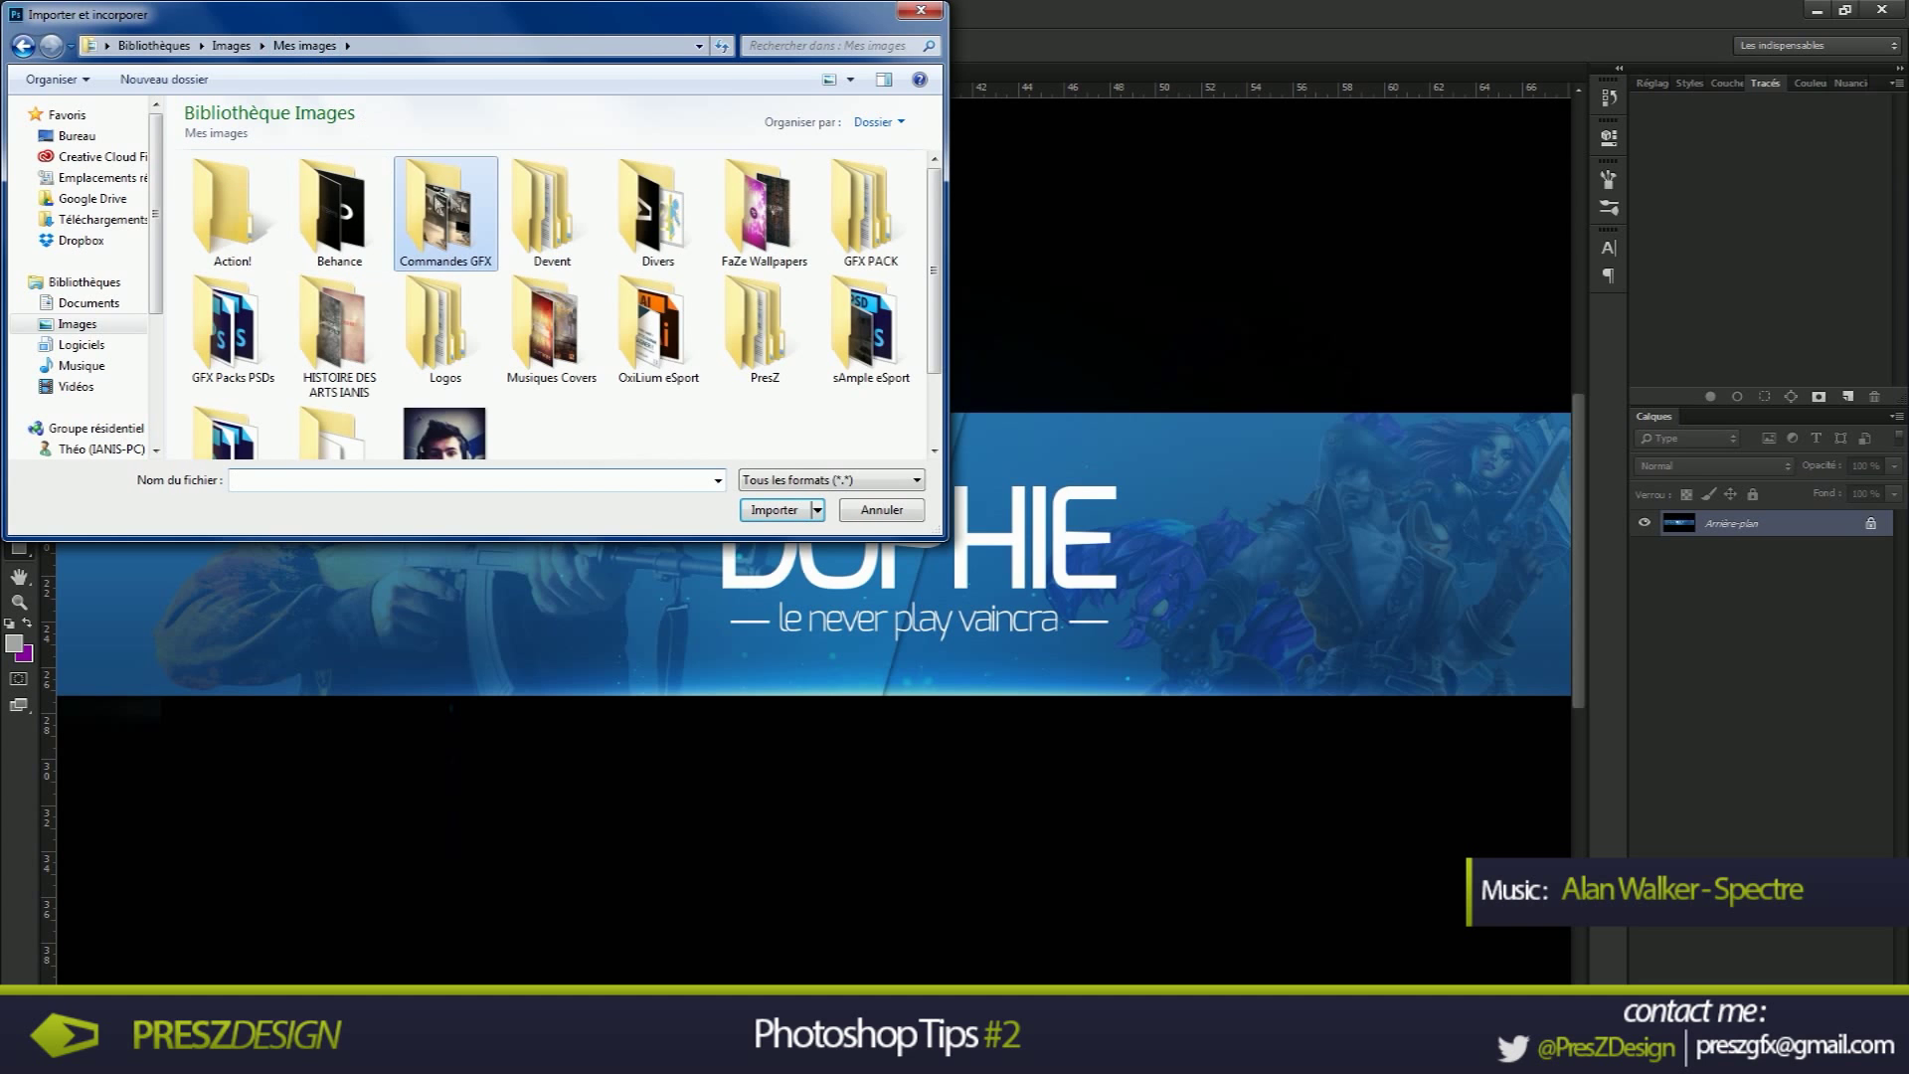
double_click(652, 217)
Embed the orange image of the masked gunman, a49cf76d5fecb2bad68580a1f699391aab34ba5b.jpg, and hide the Arrière-plan layer
scroll(627, 268, down, 3)
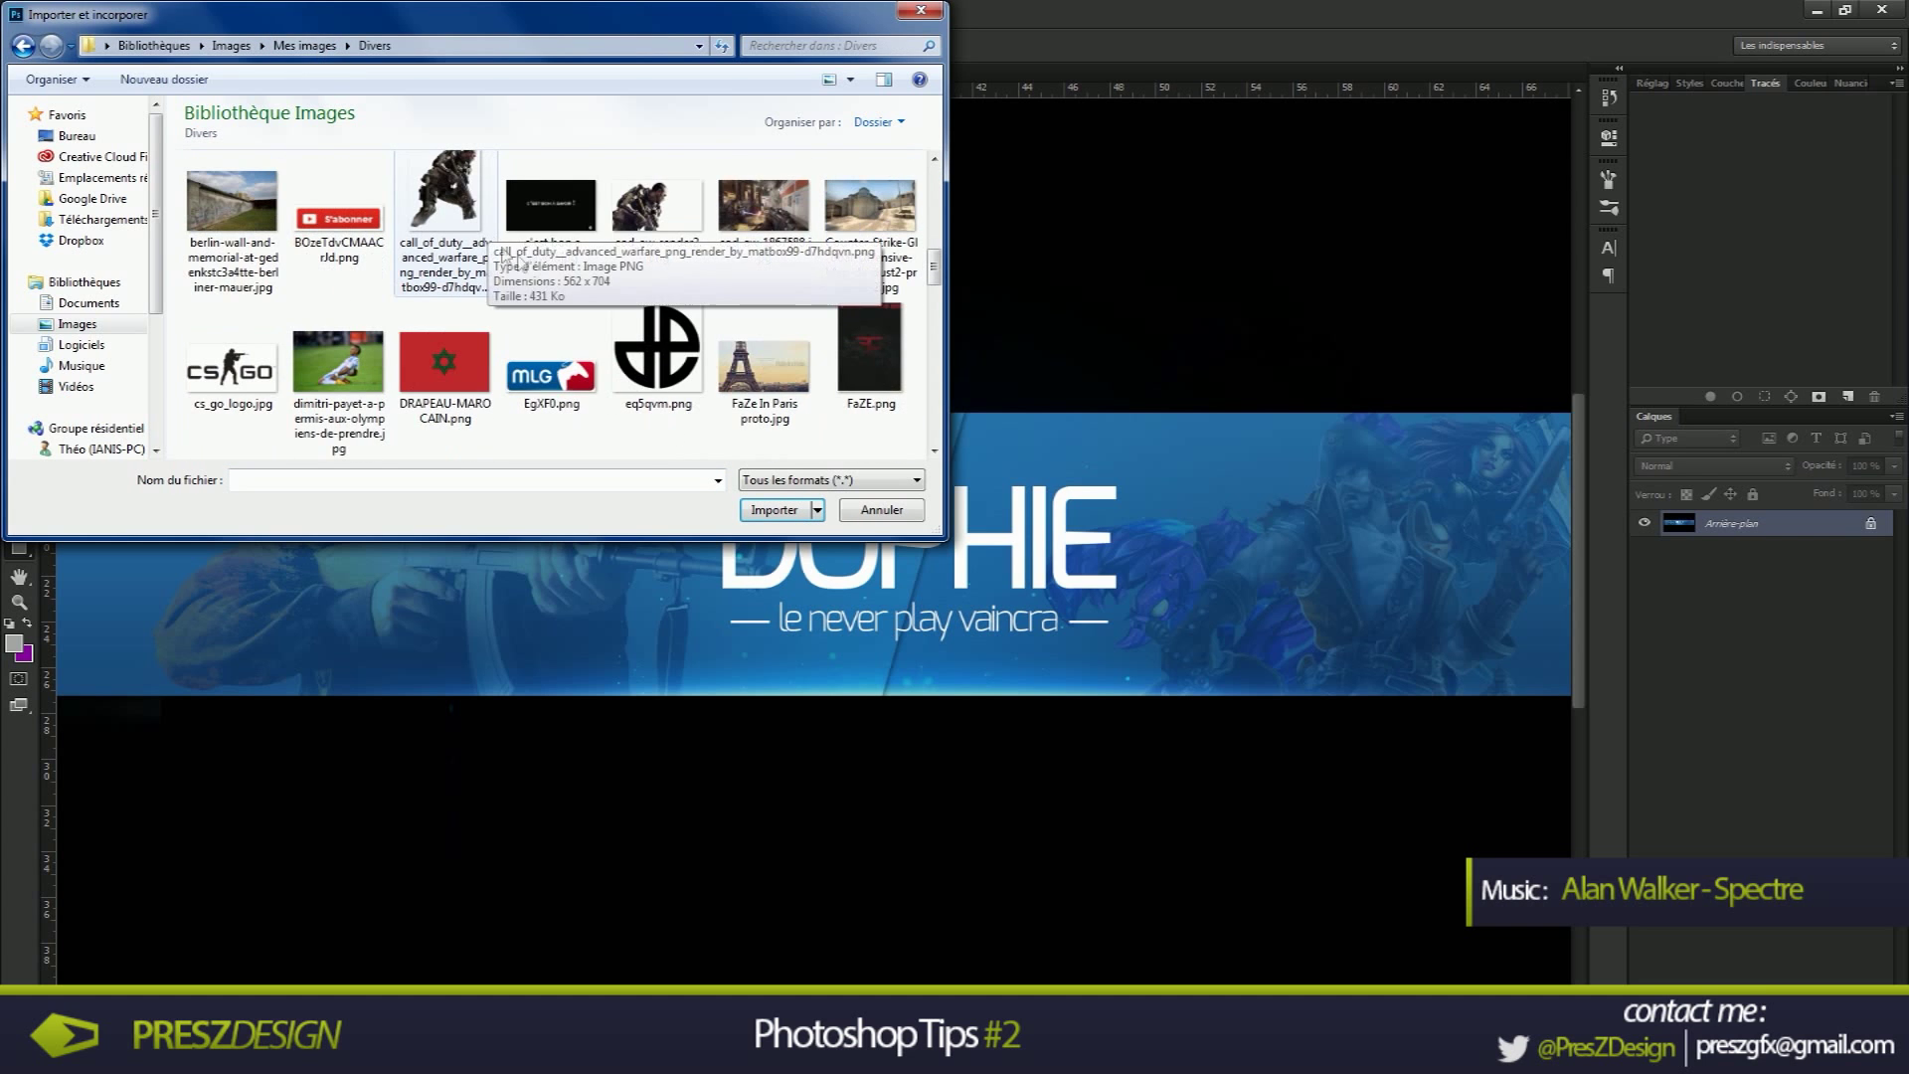
scroll(623, 285, down, 15)
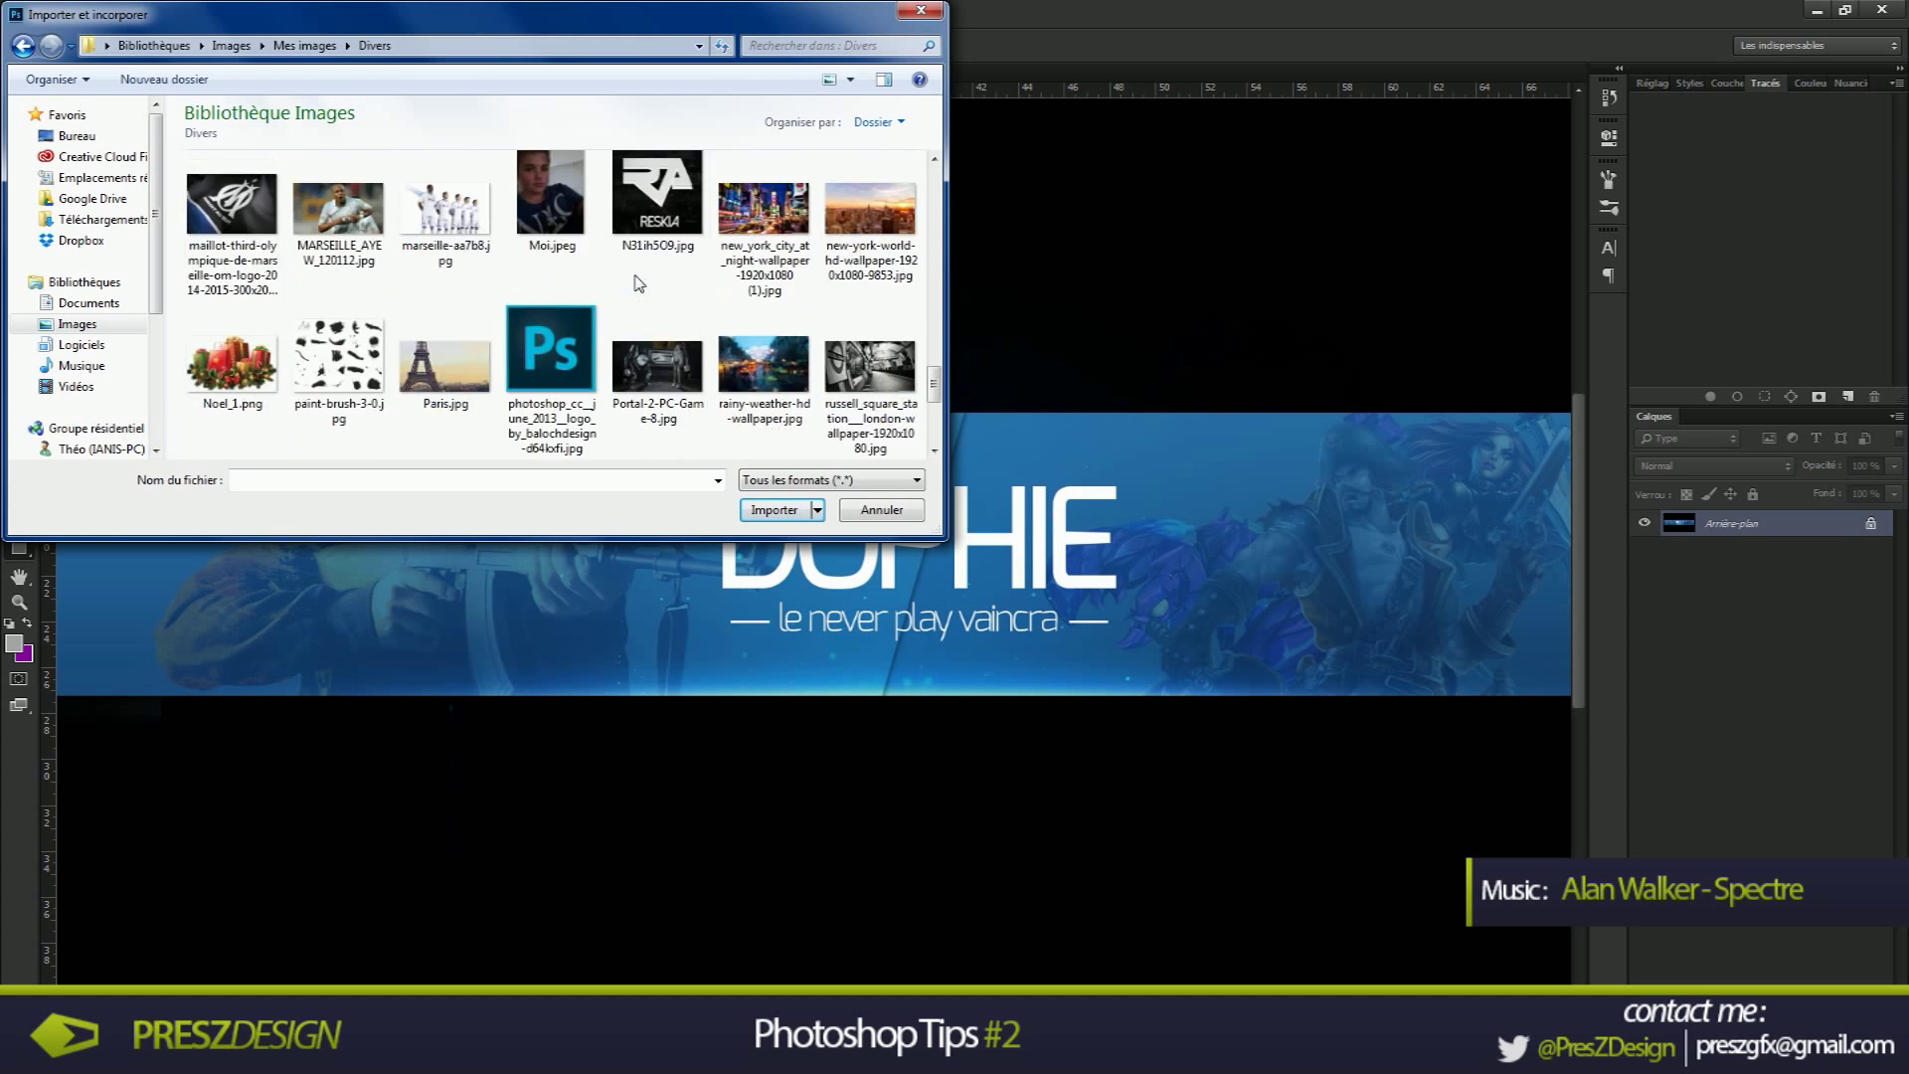
scroll(626, 283, up, 6)
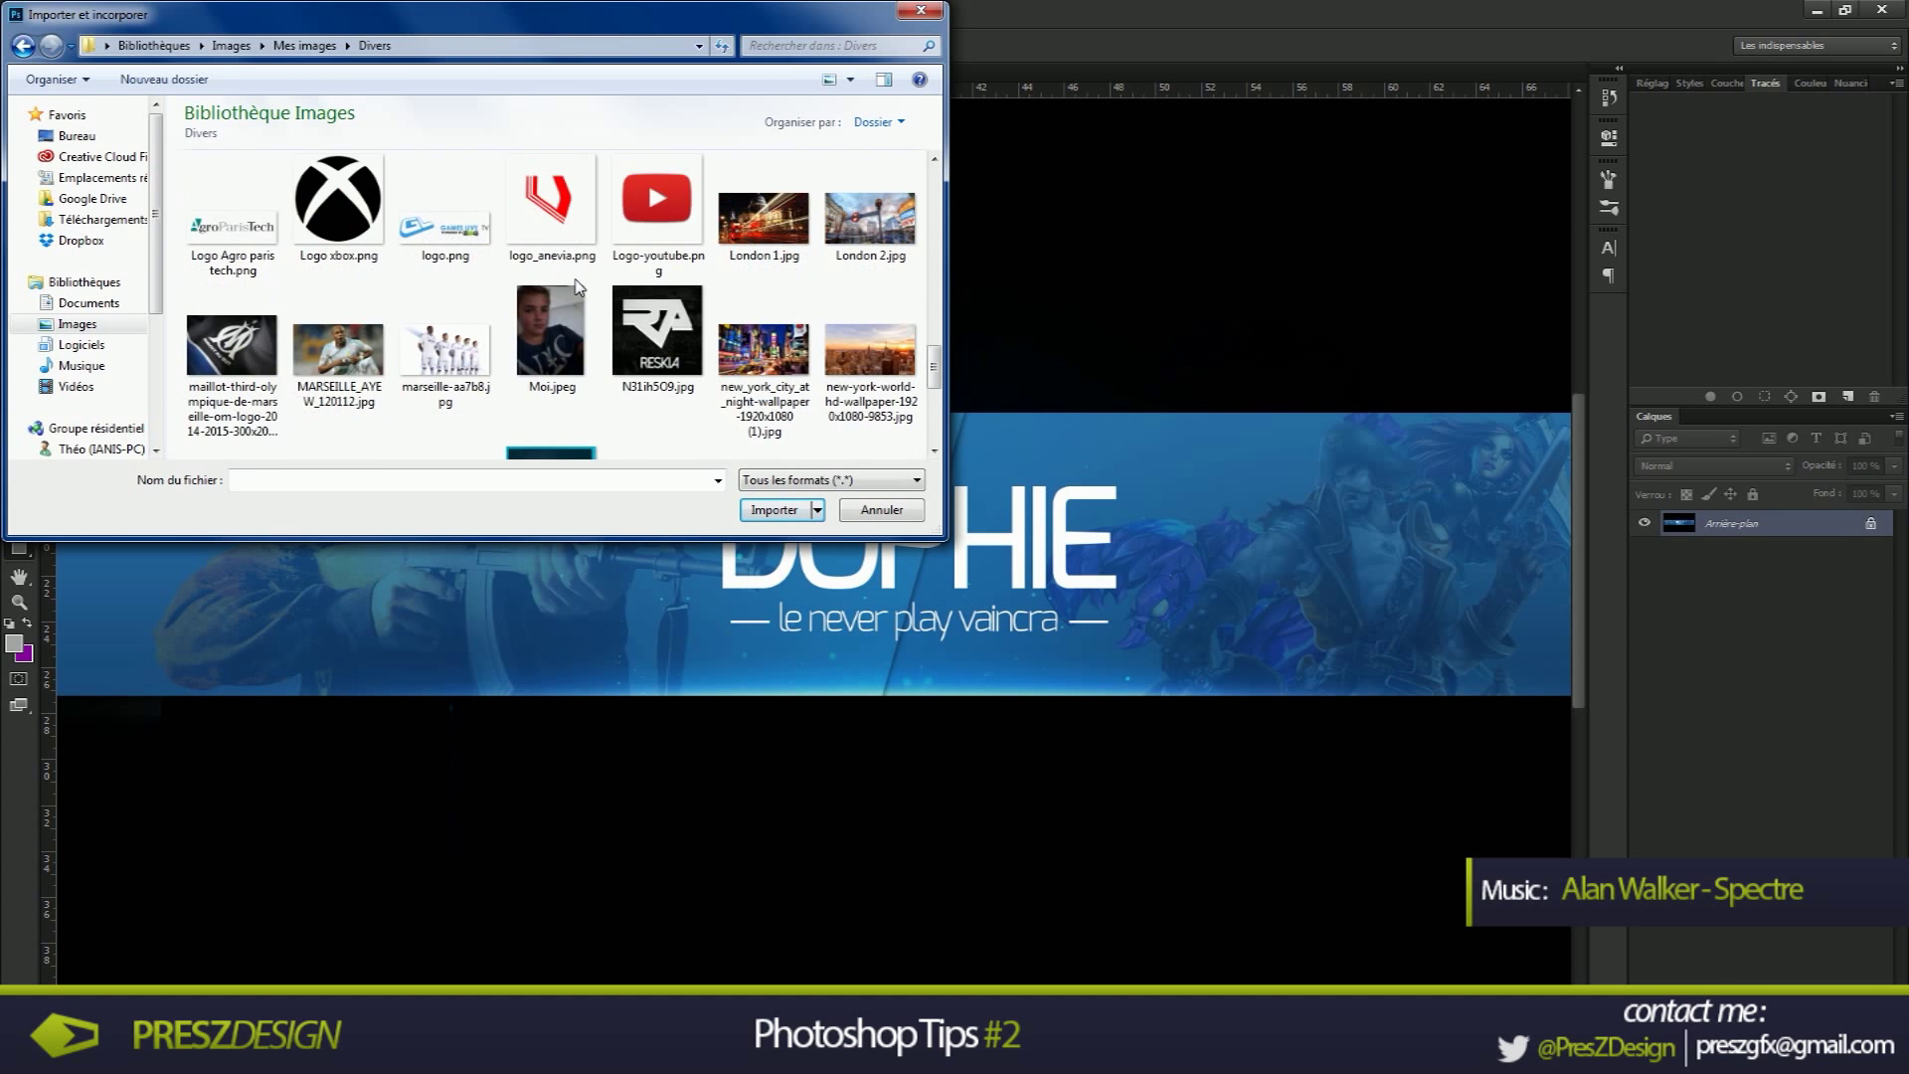
scroll(577, 286, up, 1)
scroll(587, 284, up, 8)
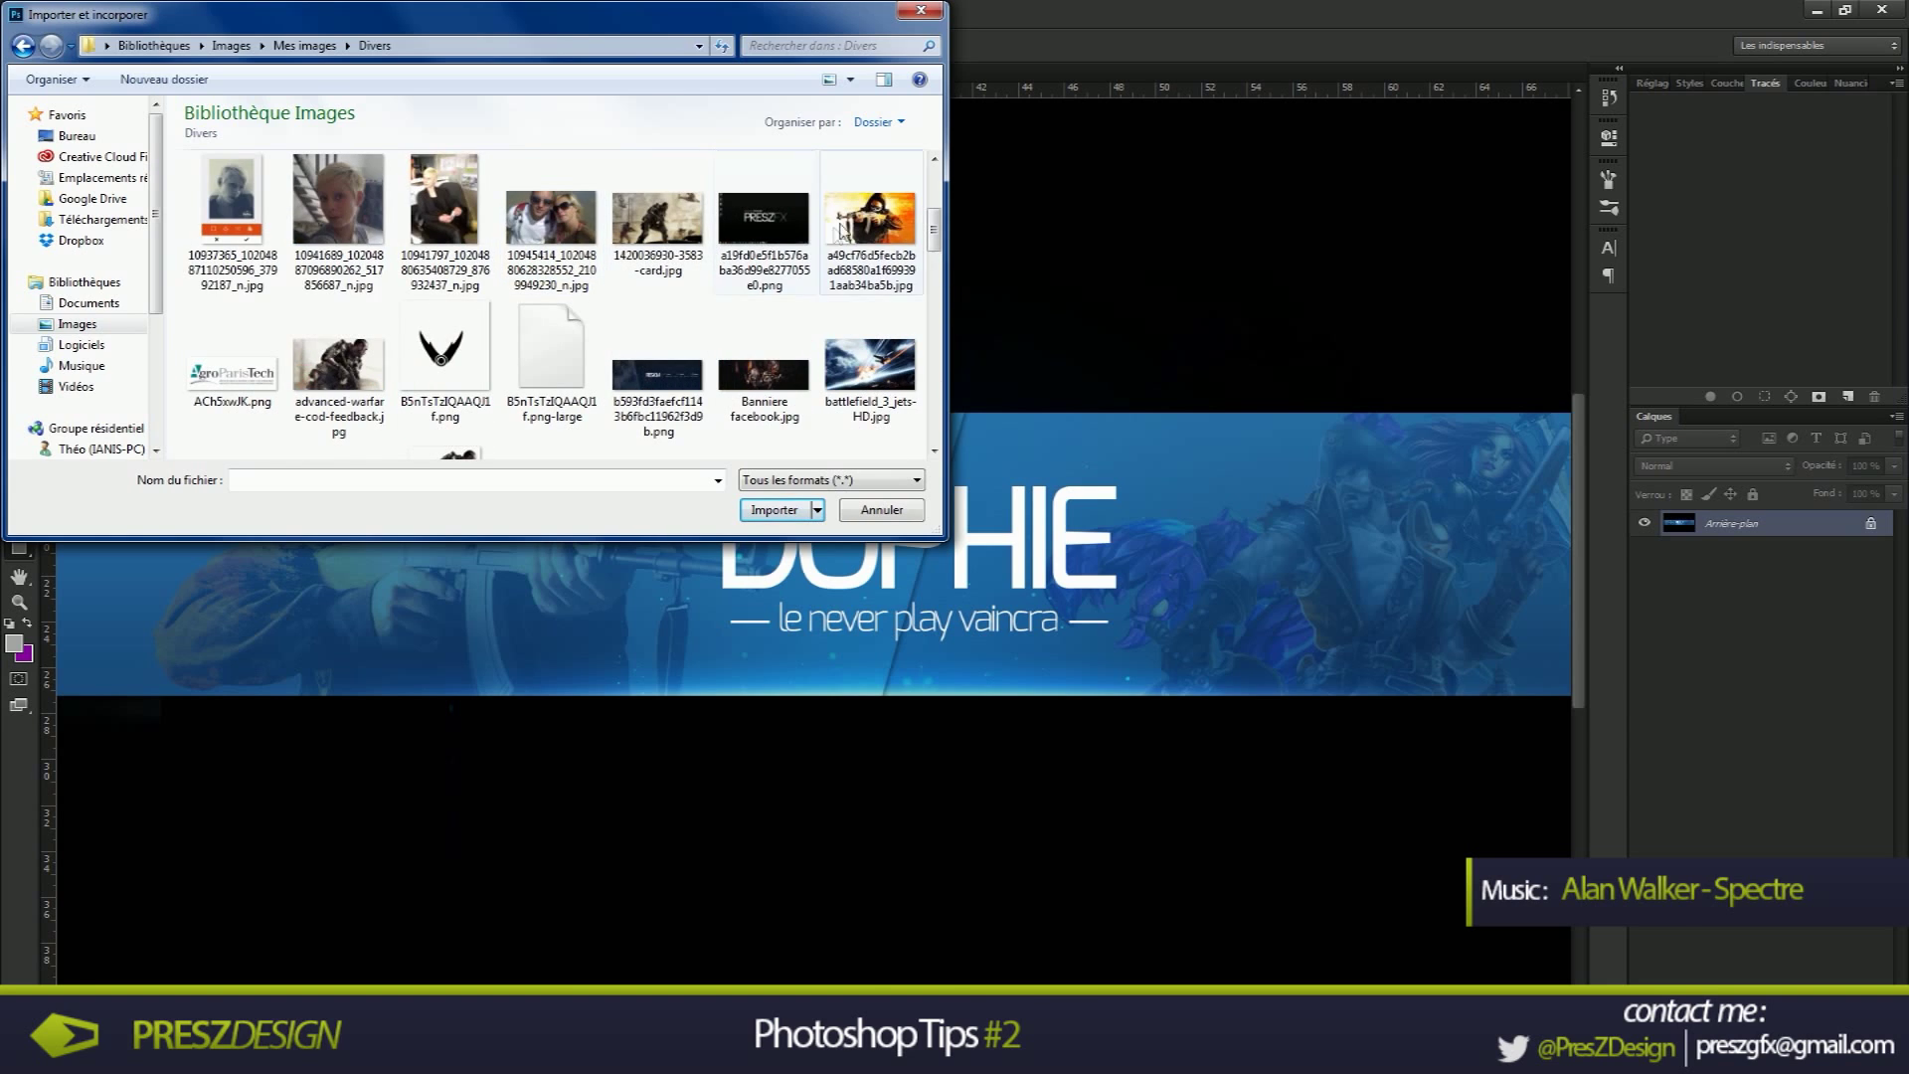
double_click(868, 224)
click(772, 45)
click(1645, 549)
scroll(1014, 490, down, 4)
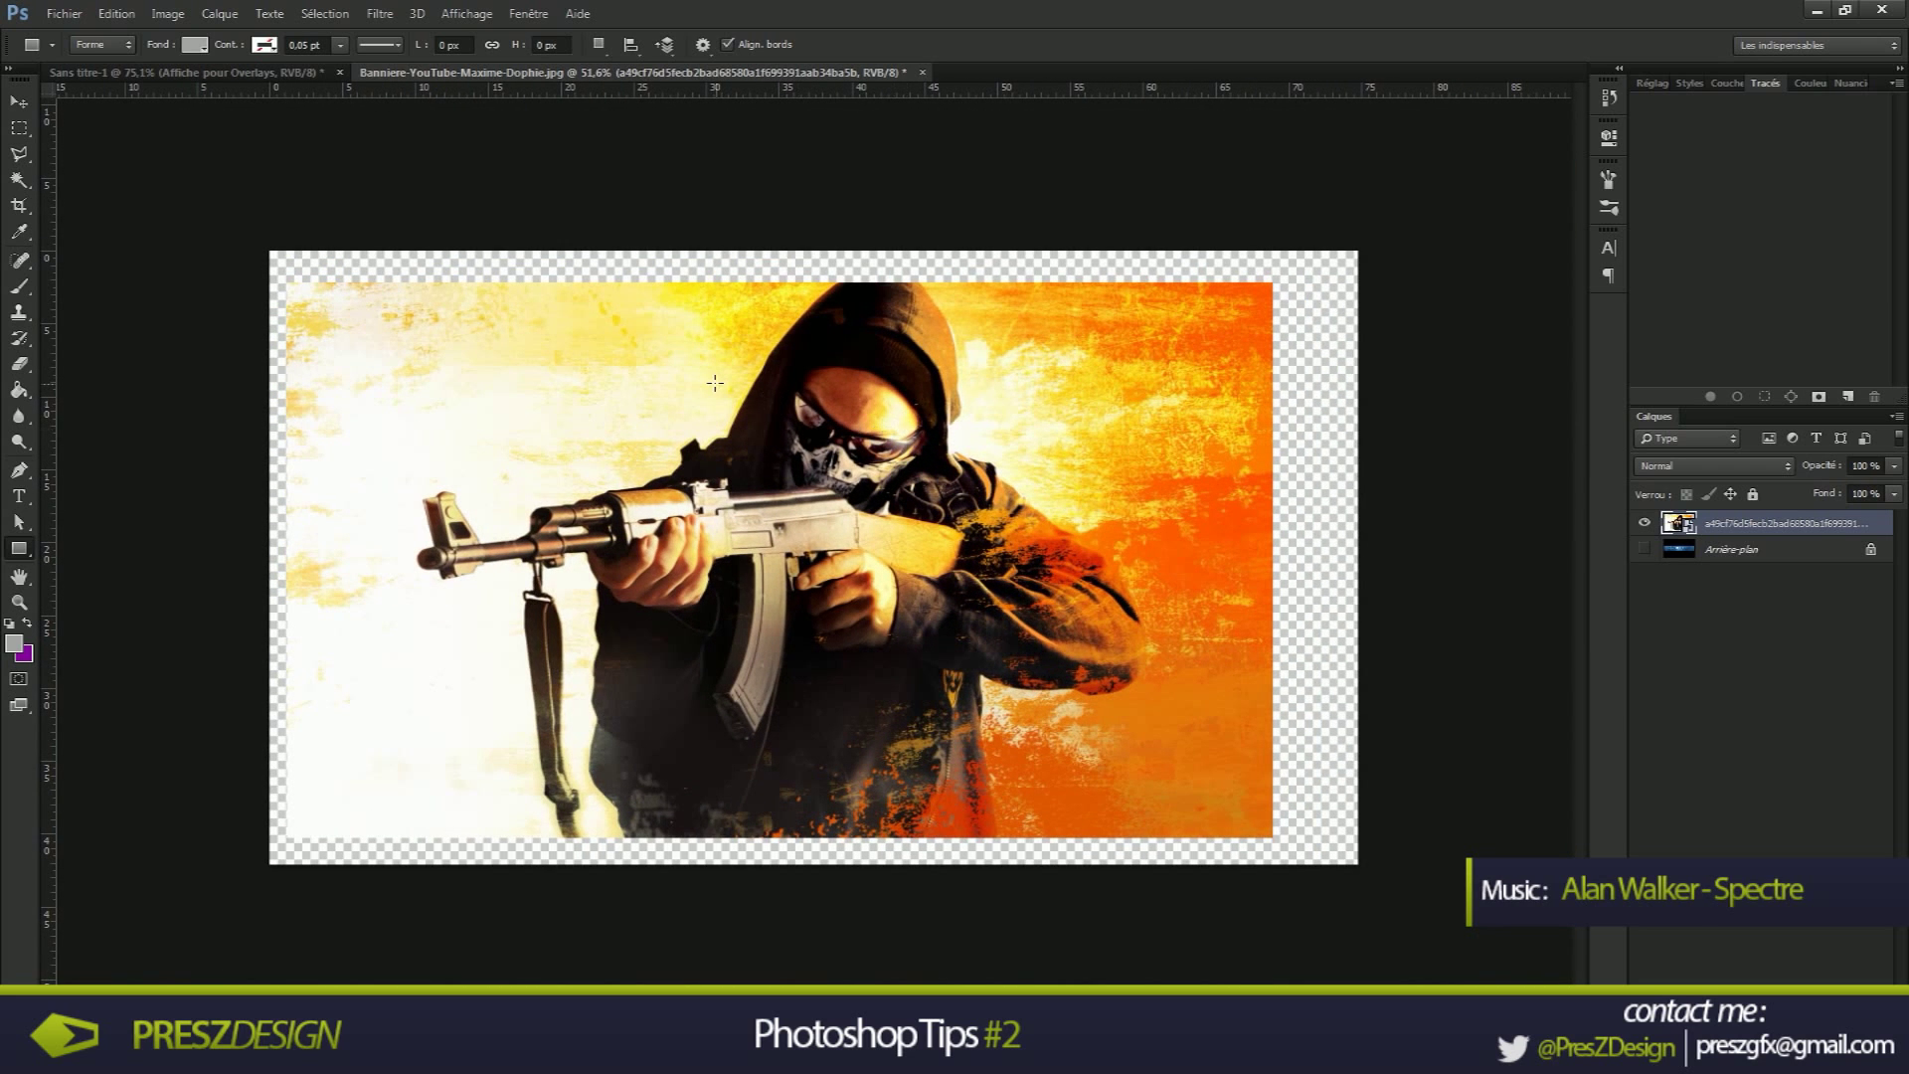
Try to select the gunman's hood and face with the Magic Wand at tolerance 32, and clear the selection
click(22, 183)
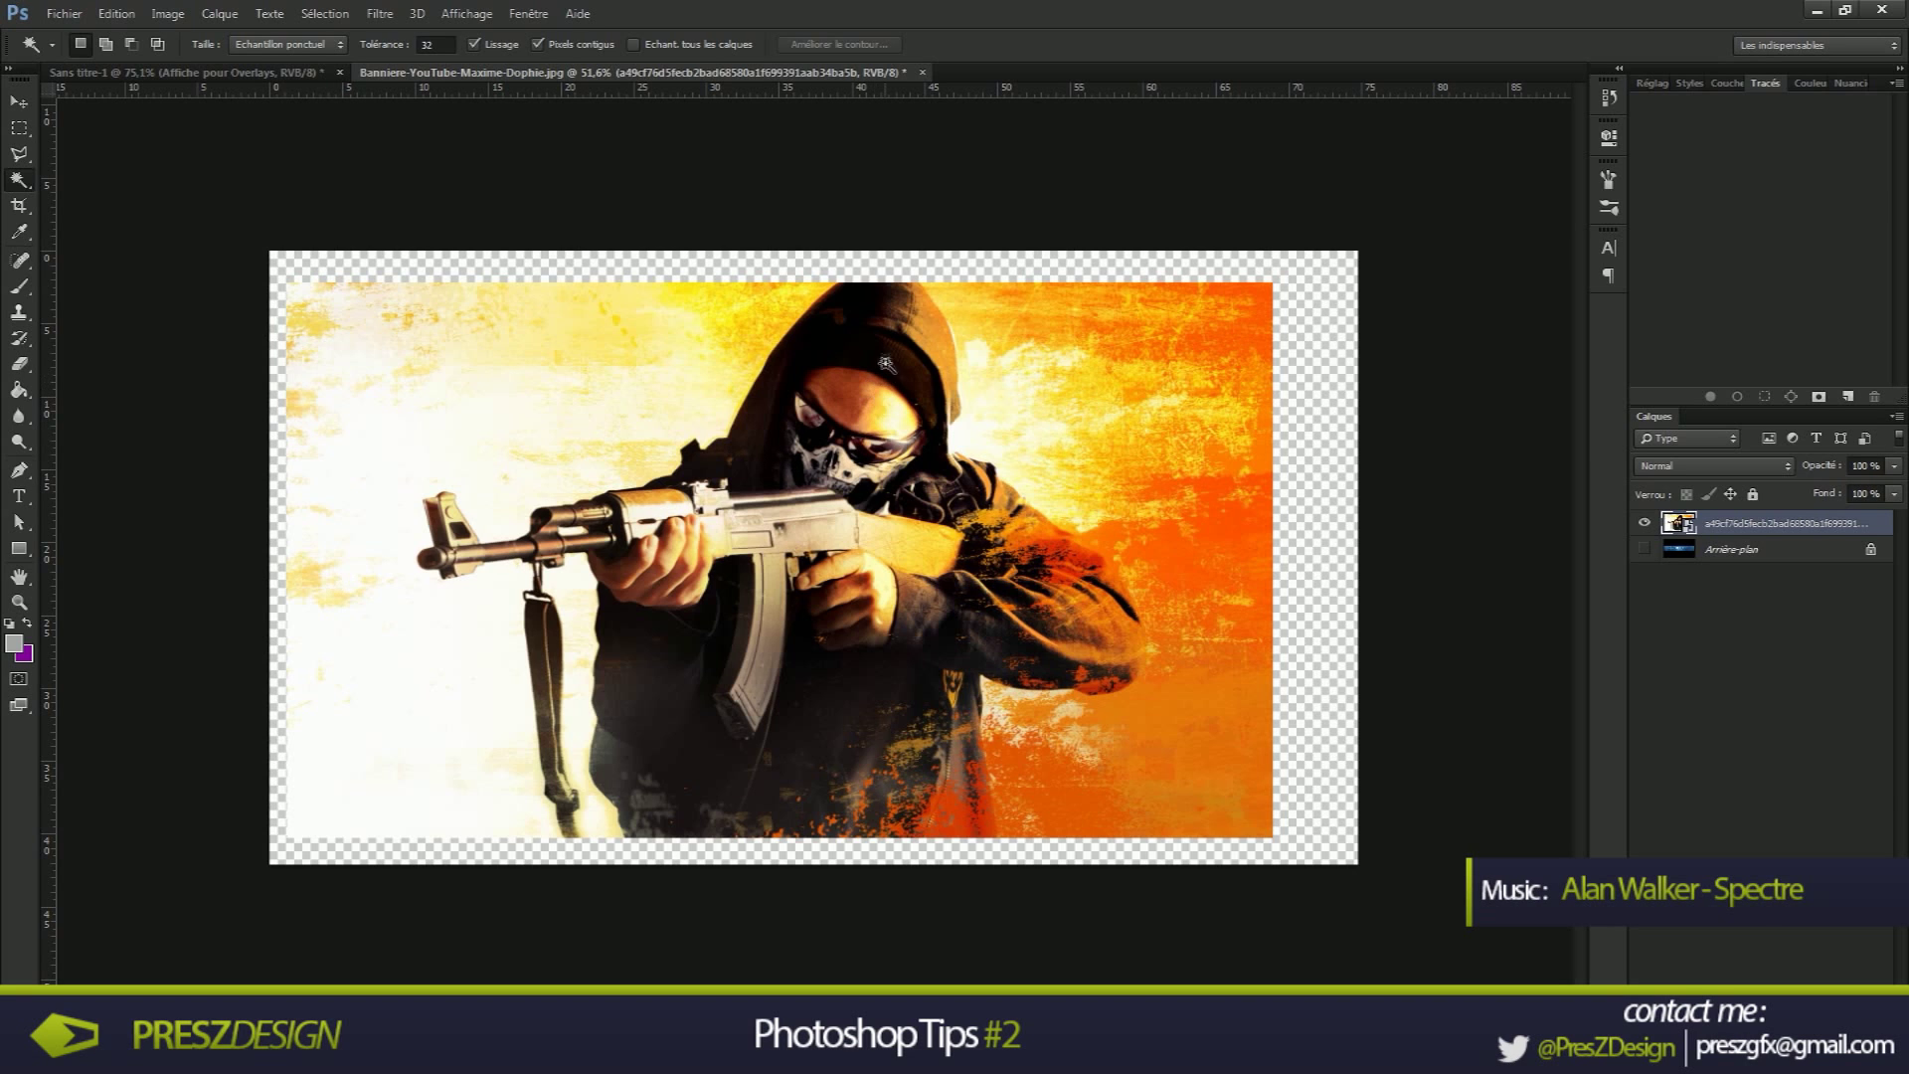
click(890, 309)
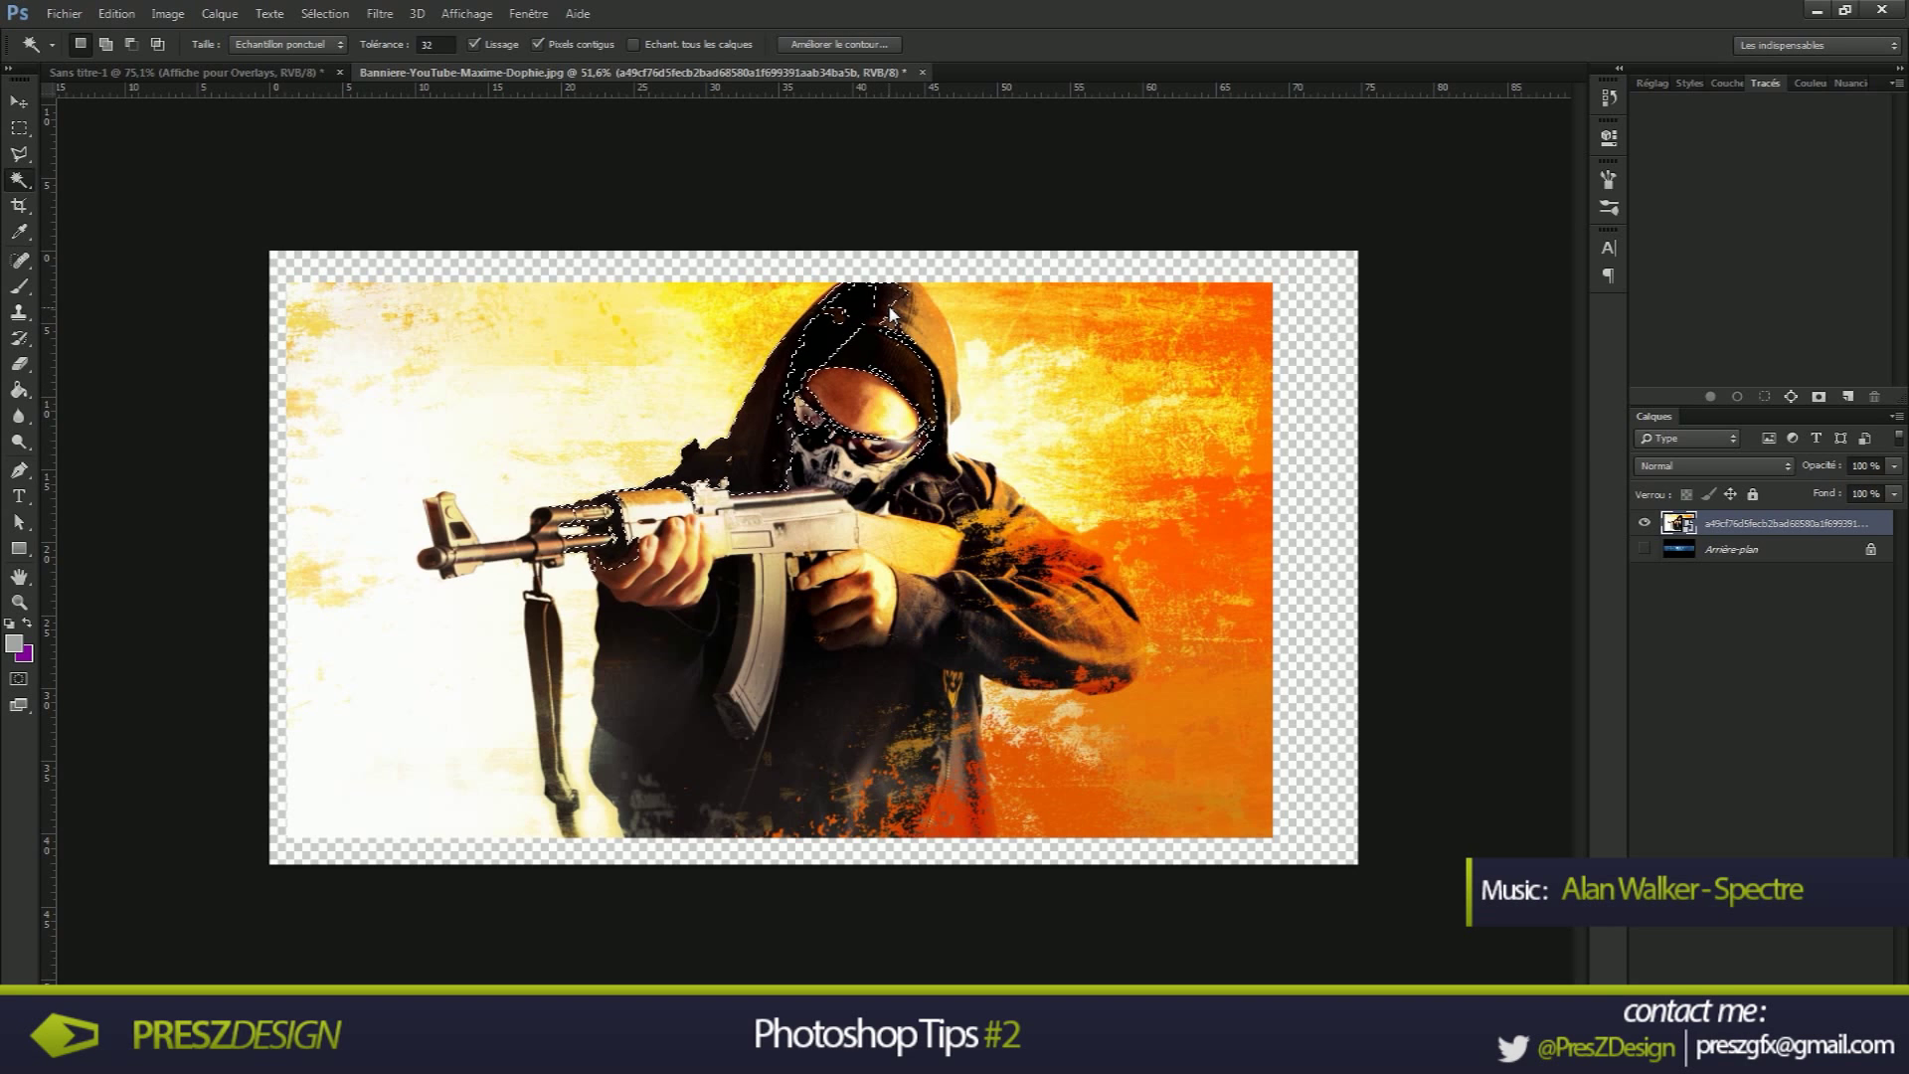
shift+click(856, 316)
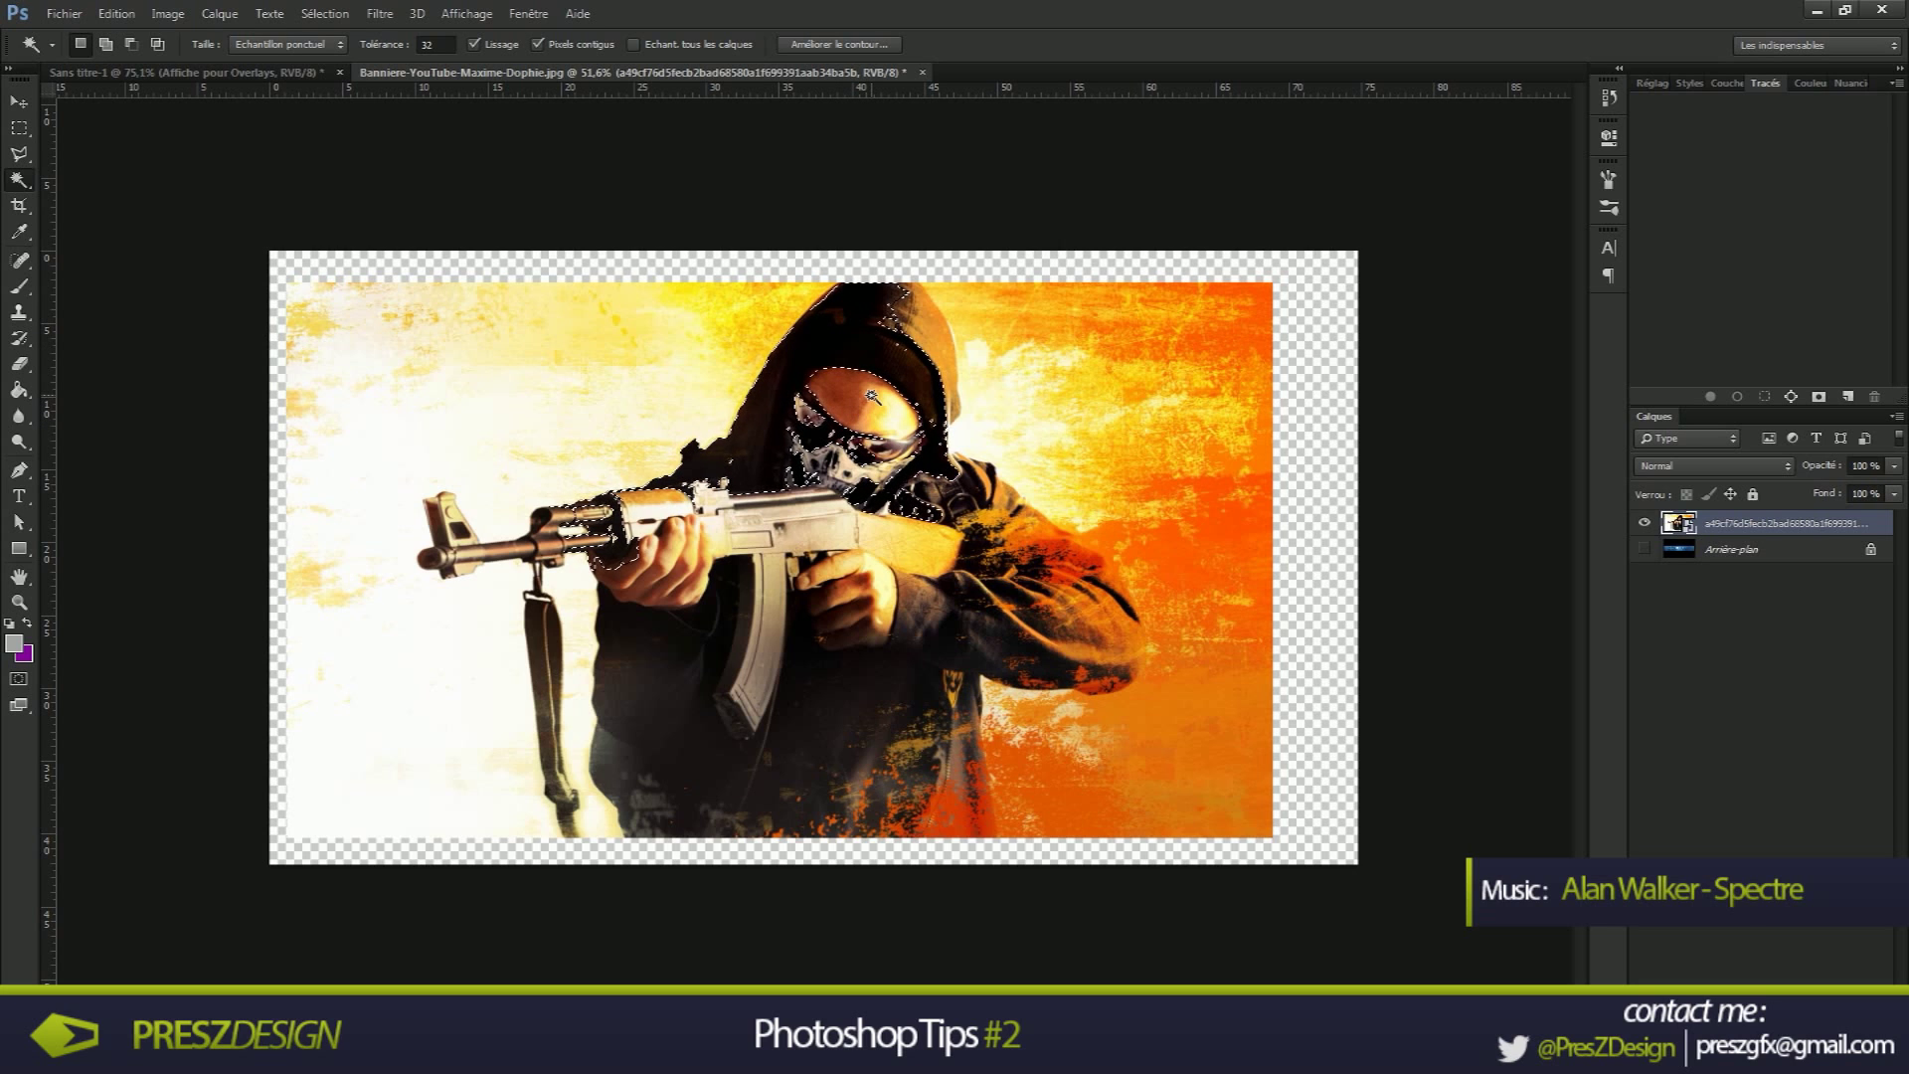
shift+click(870, 400)
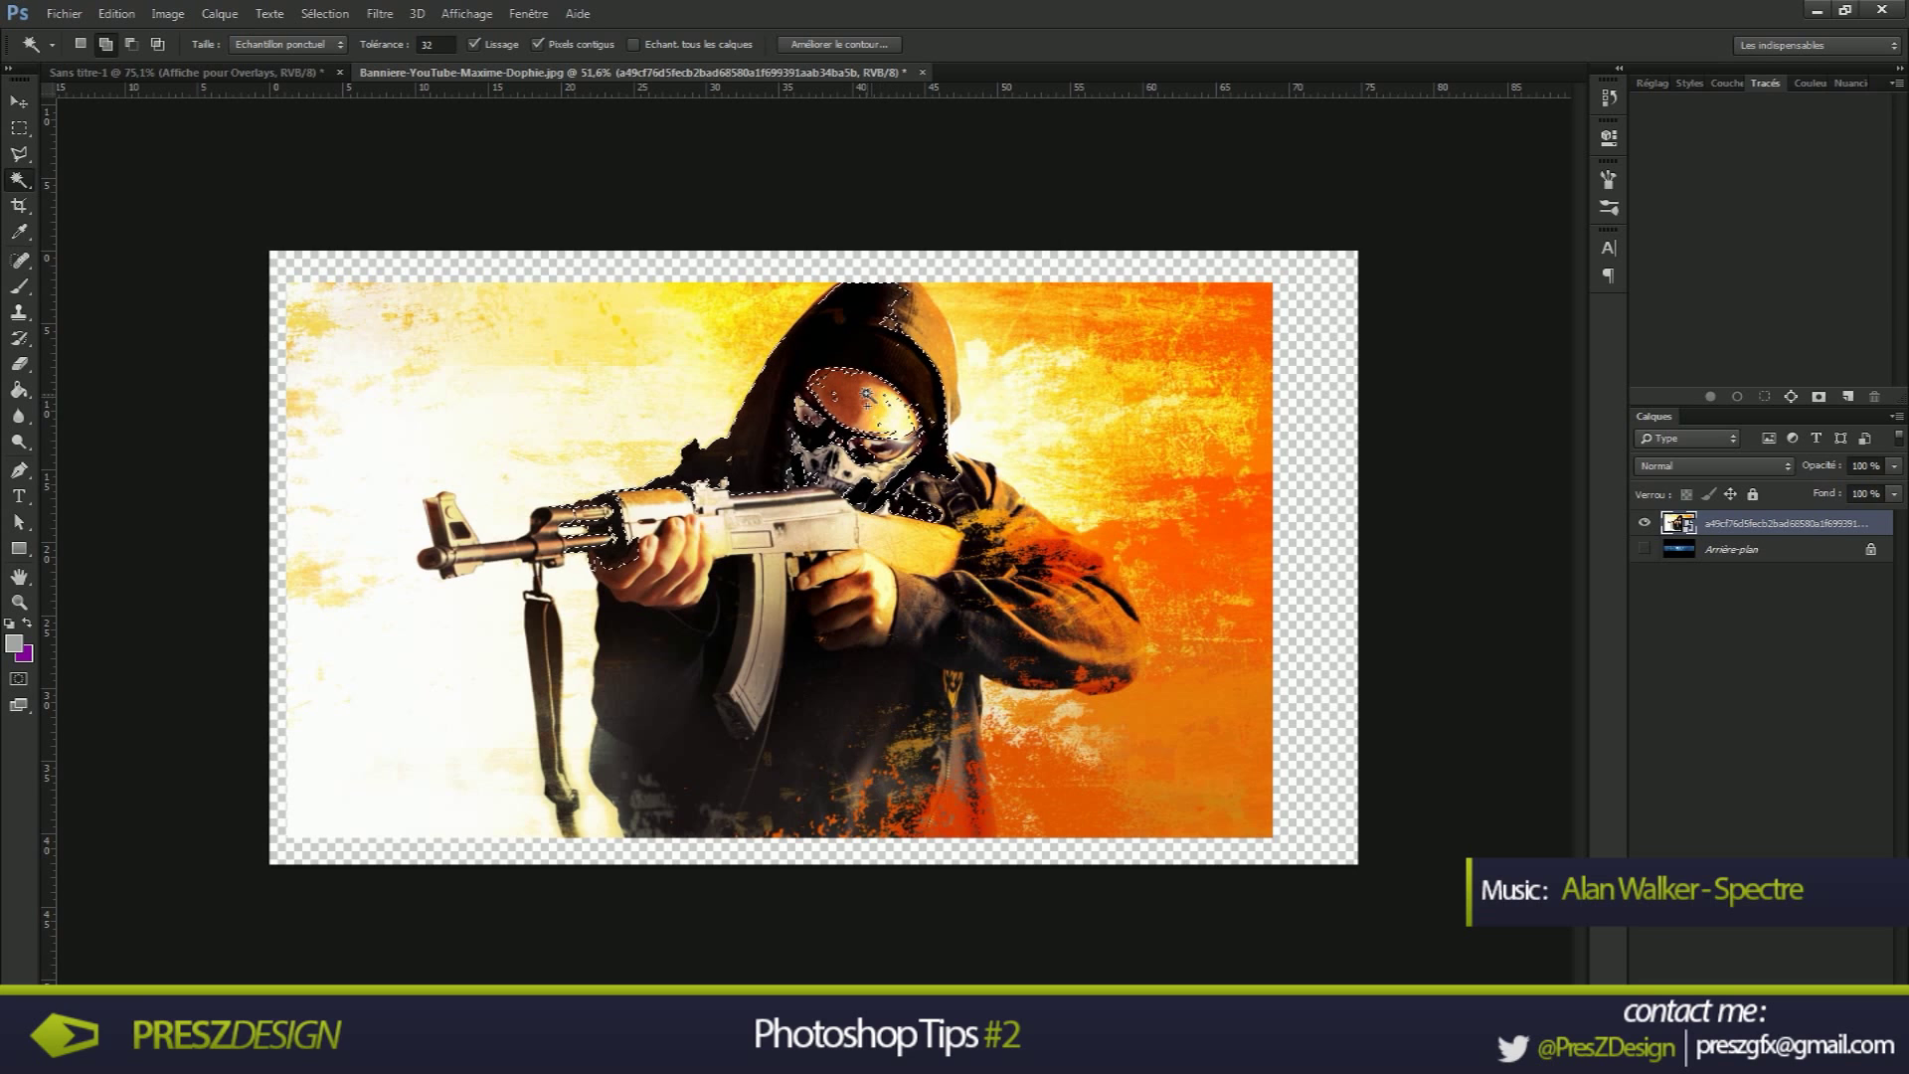
shift+click(840, 406)
shift+click(862, 435)
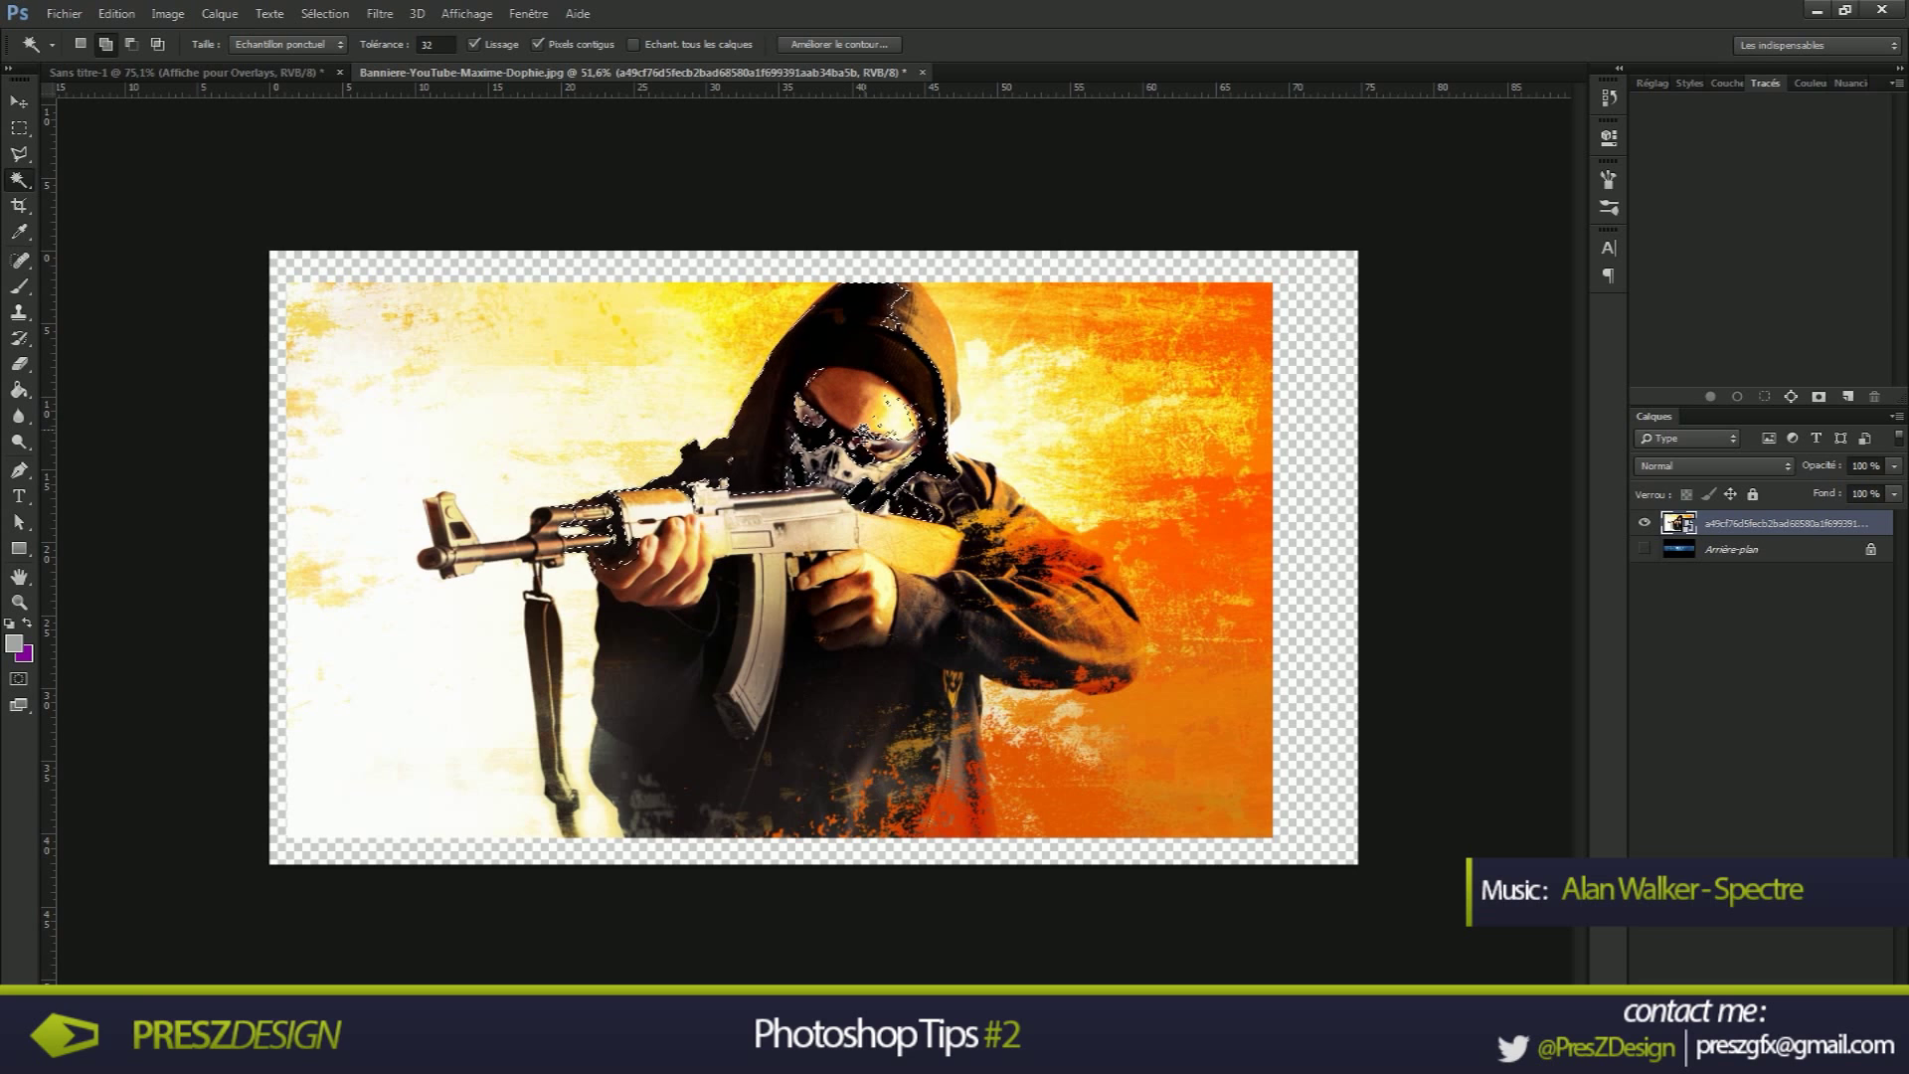
key(ctrl+d)
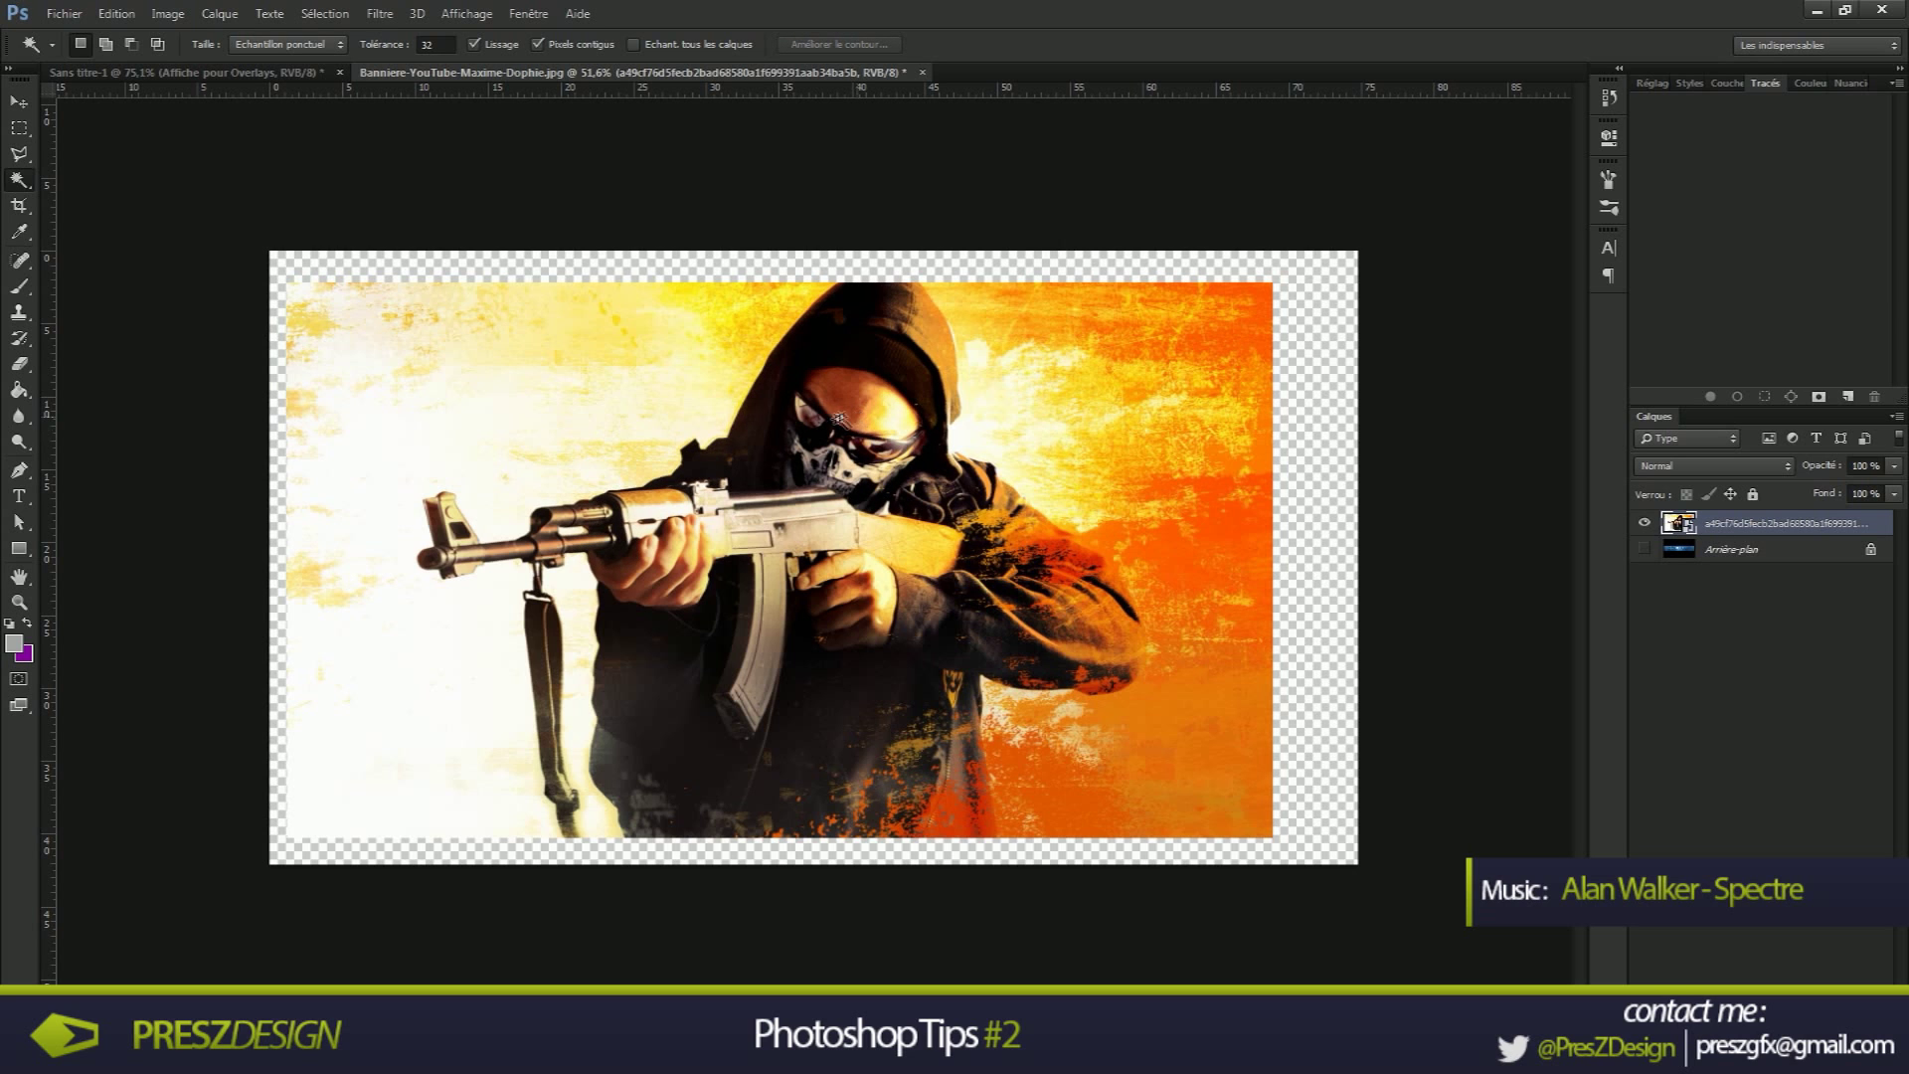
Switch to the Quick Selection tool and set its brush size to 1 px
click(18, 180)
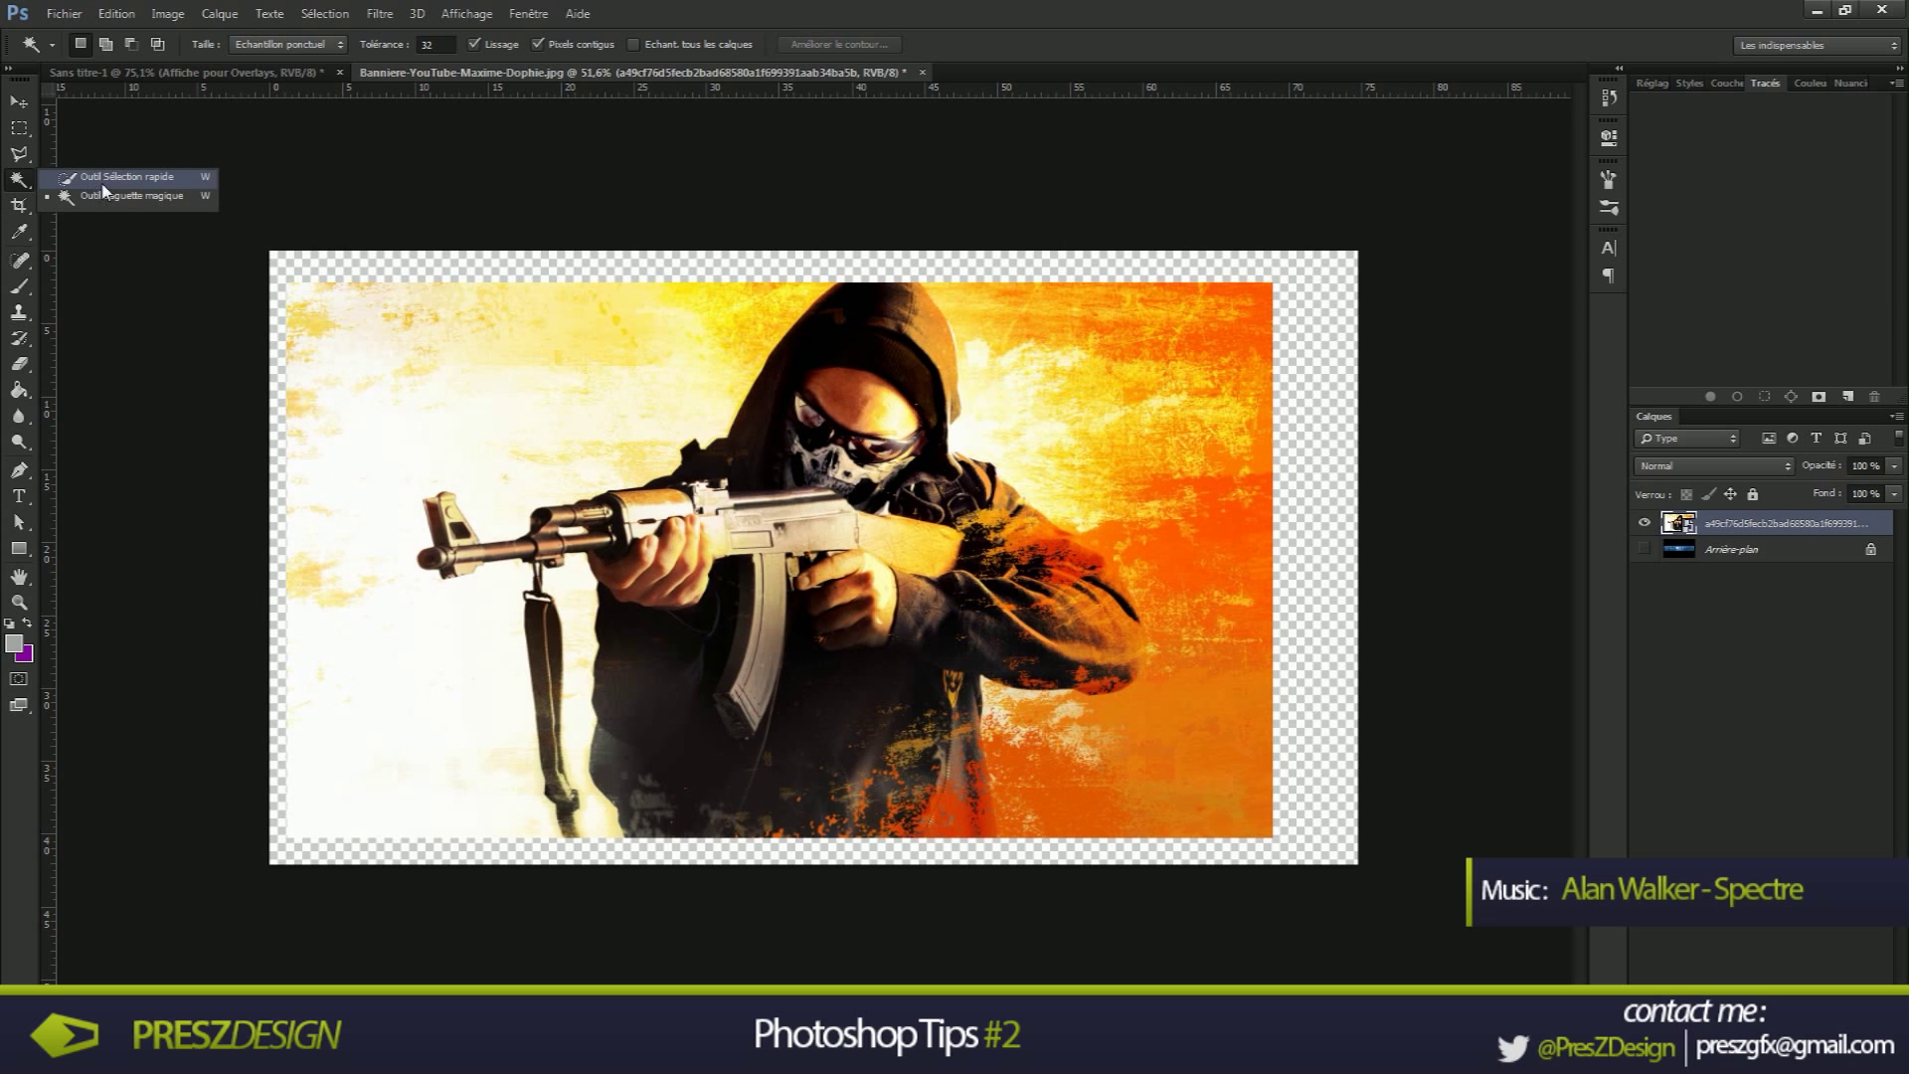
click(157, 182)
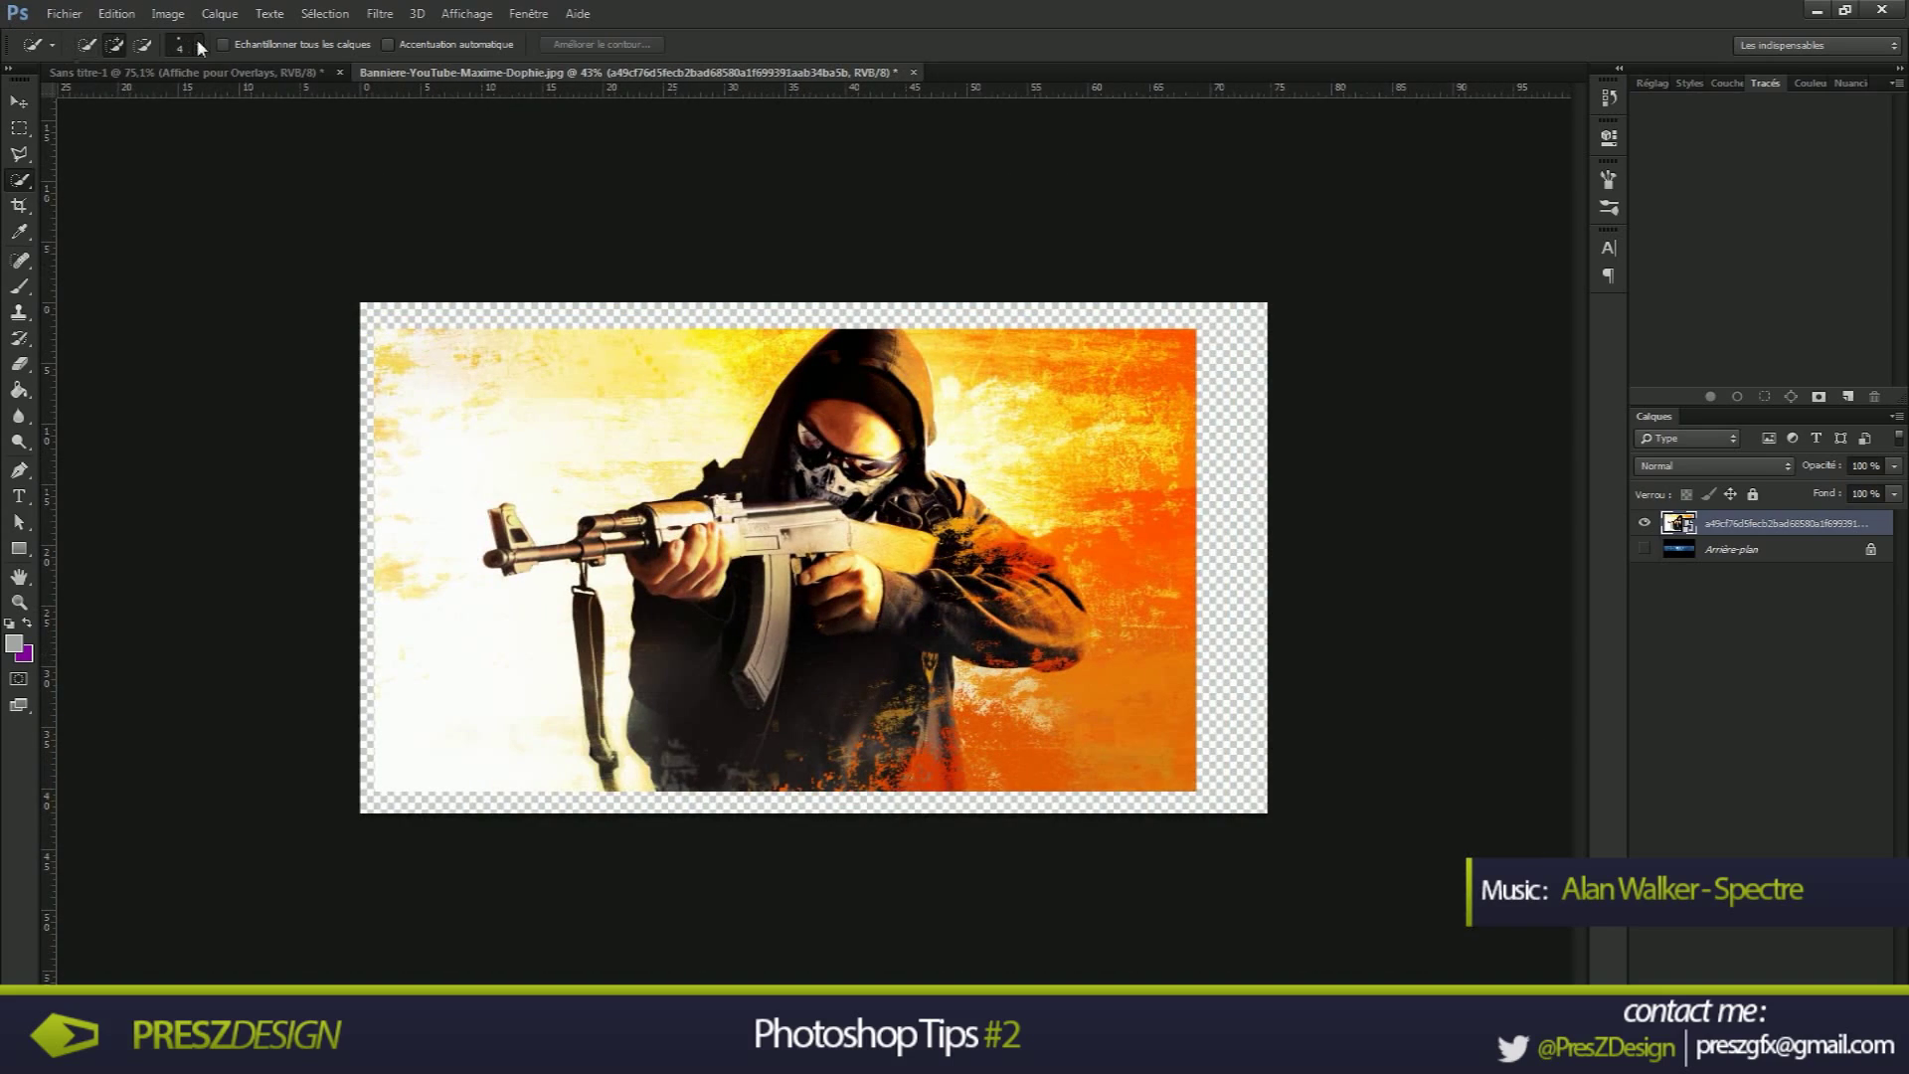
click(198, 45)
drag(133, 98, 2, 109)
click(1072, 46)
Try to trace the gunman's hood and sleeve with the 1 px Quick Selection brush, switch to new-selection mode and deselect
scroll(985, 316, up, 3)
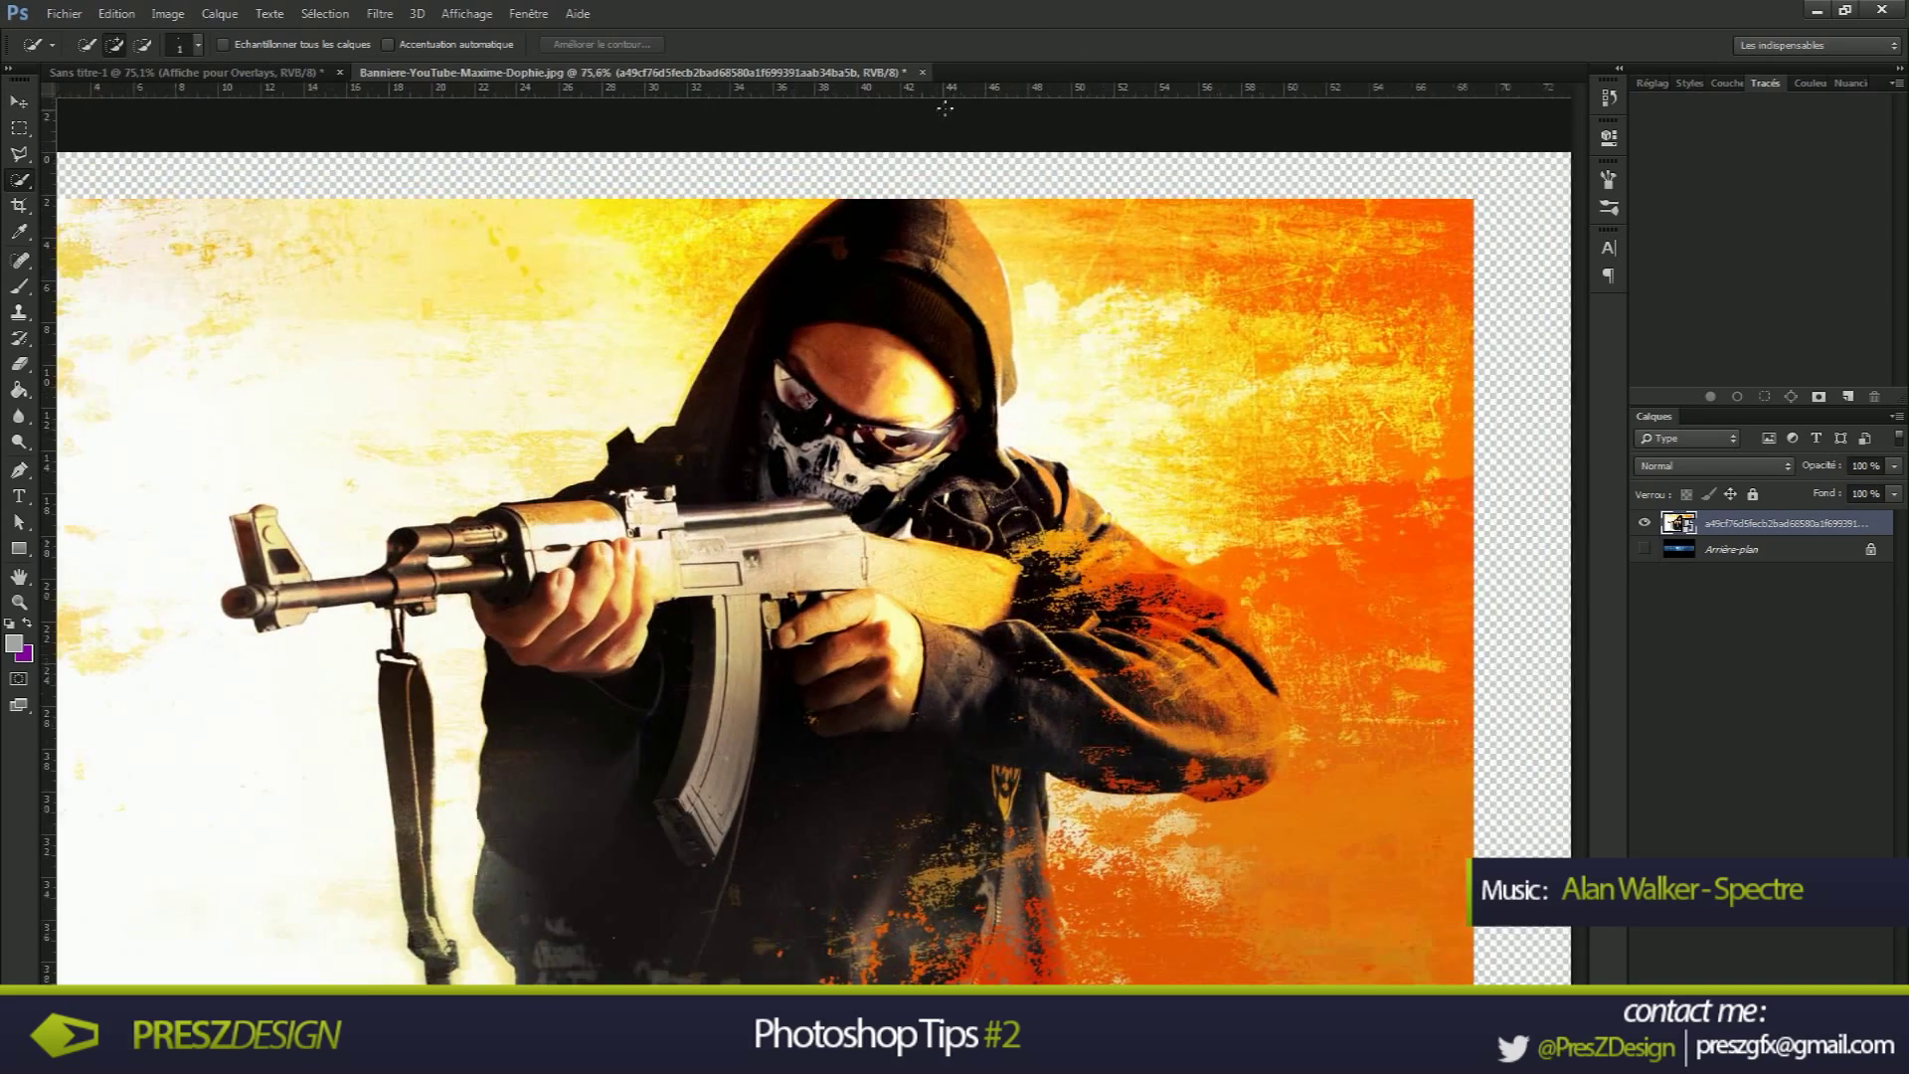
scroll(969, 249, up, 3)
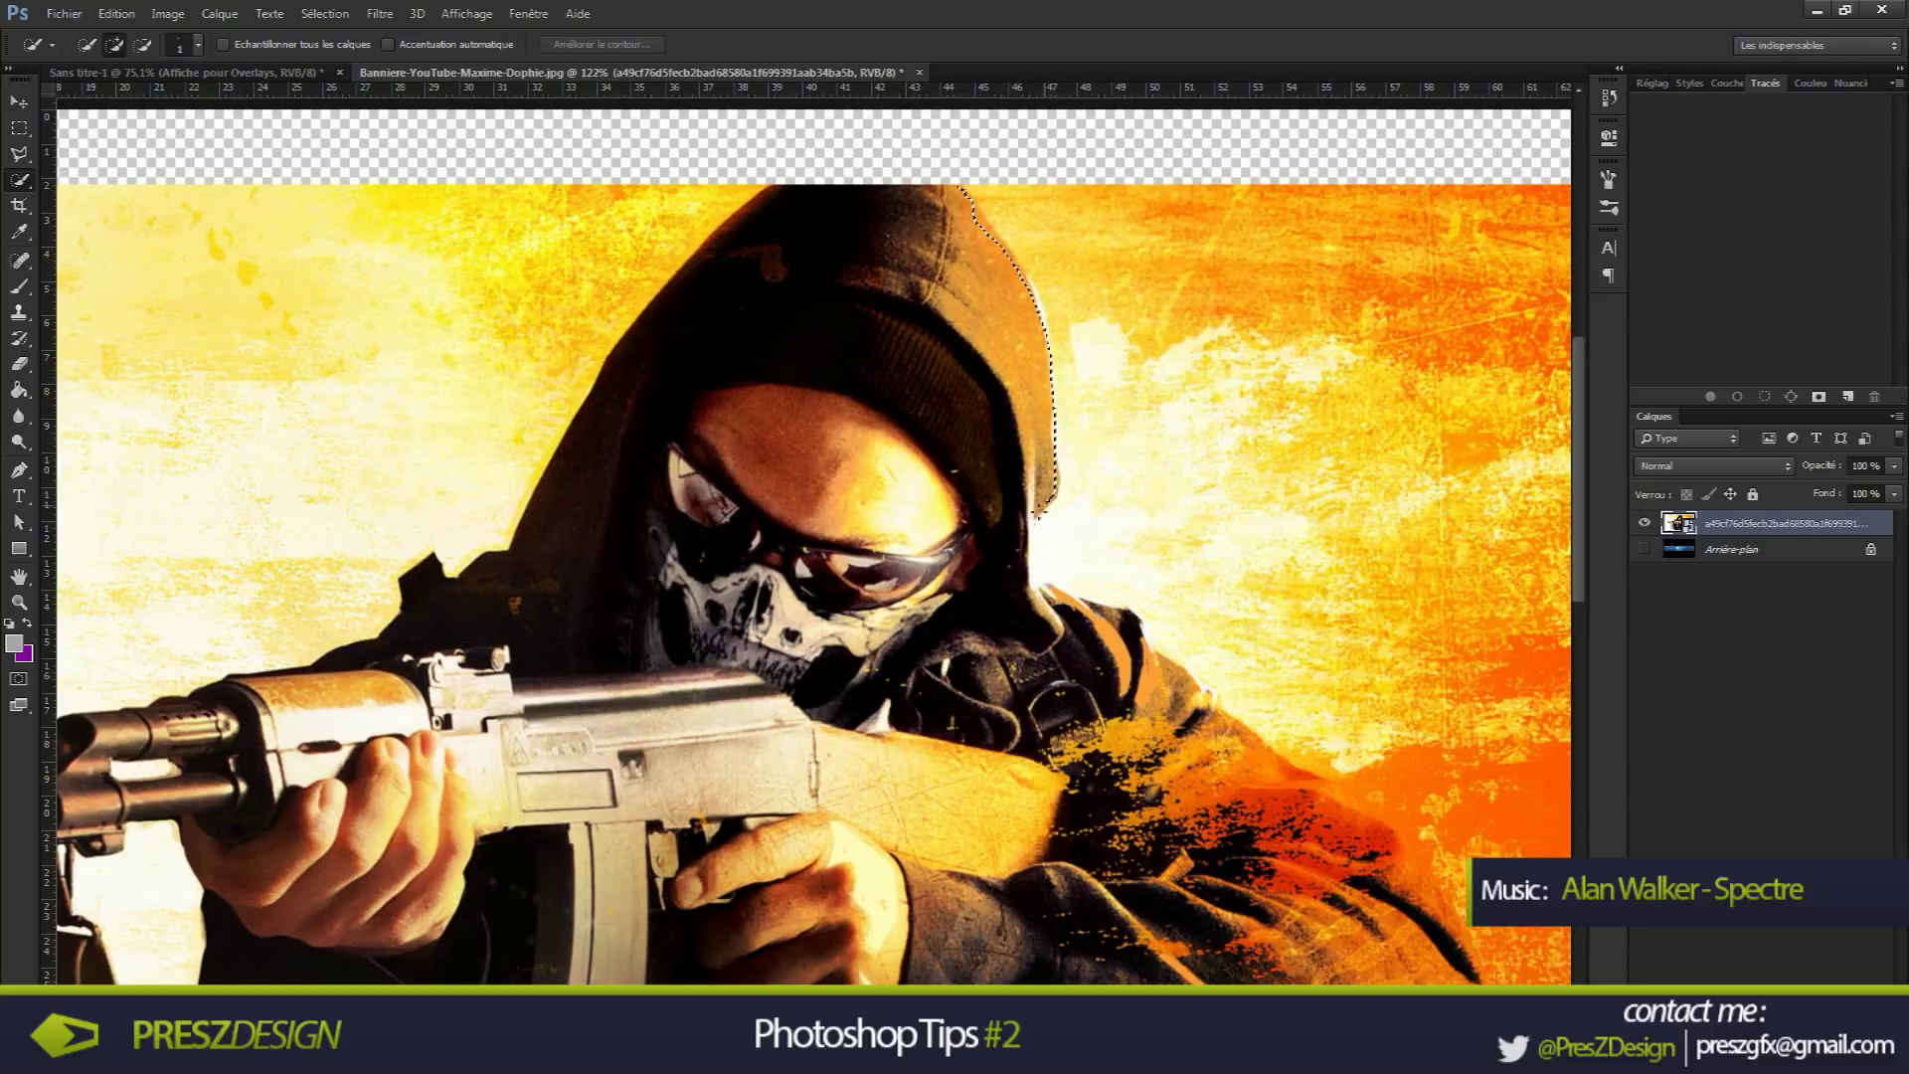
mouse_move(1282, 741)
mouse_down()
mouse_move(1277, 830)
mouse_move(955, 816)
mouse_up()
click(199, 45)
click(200, 46)
click(87, 45)
key(ctrl+d)
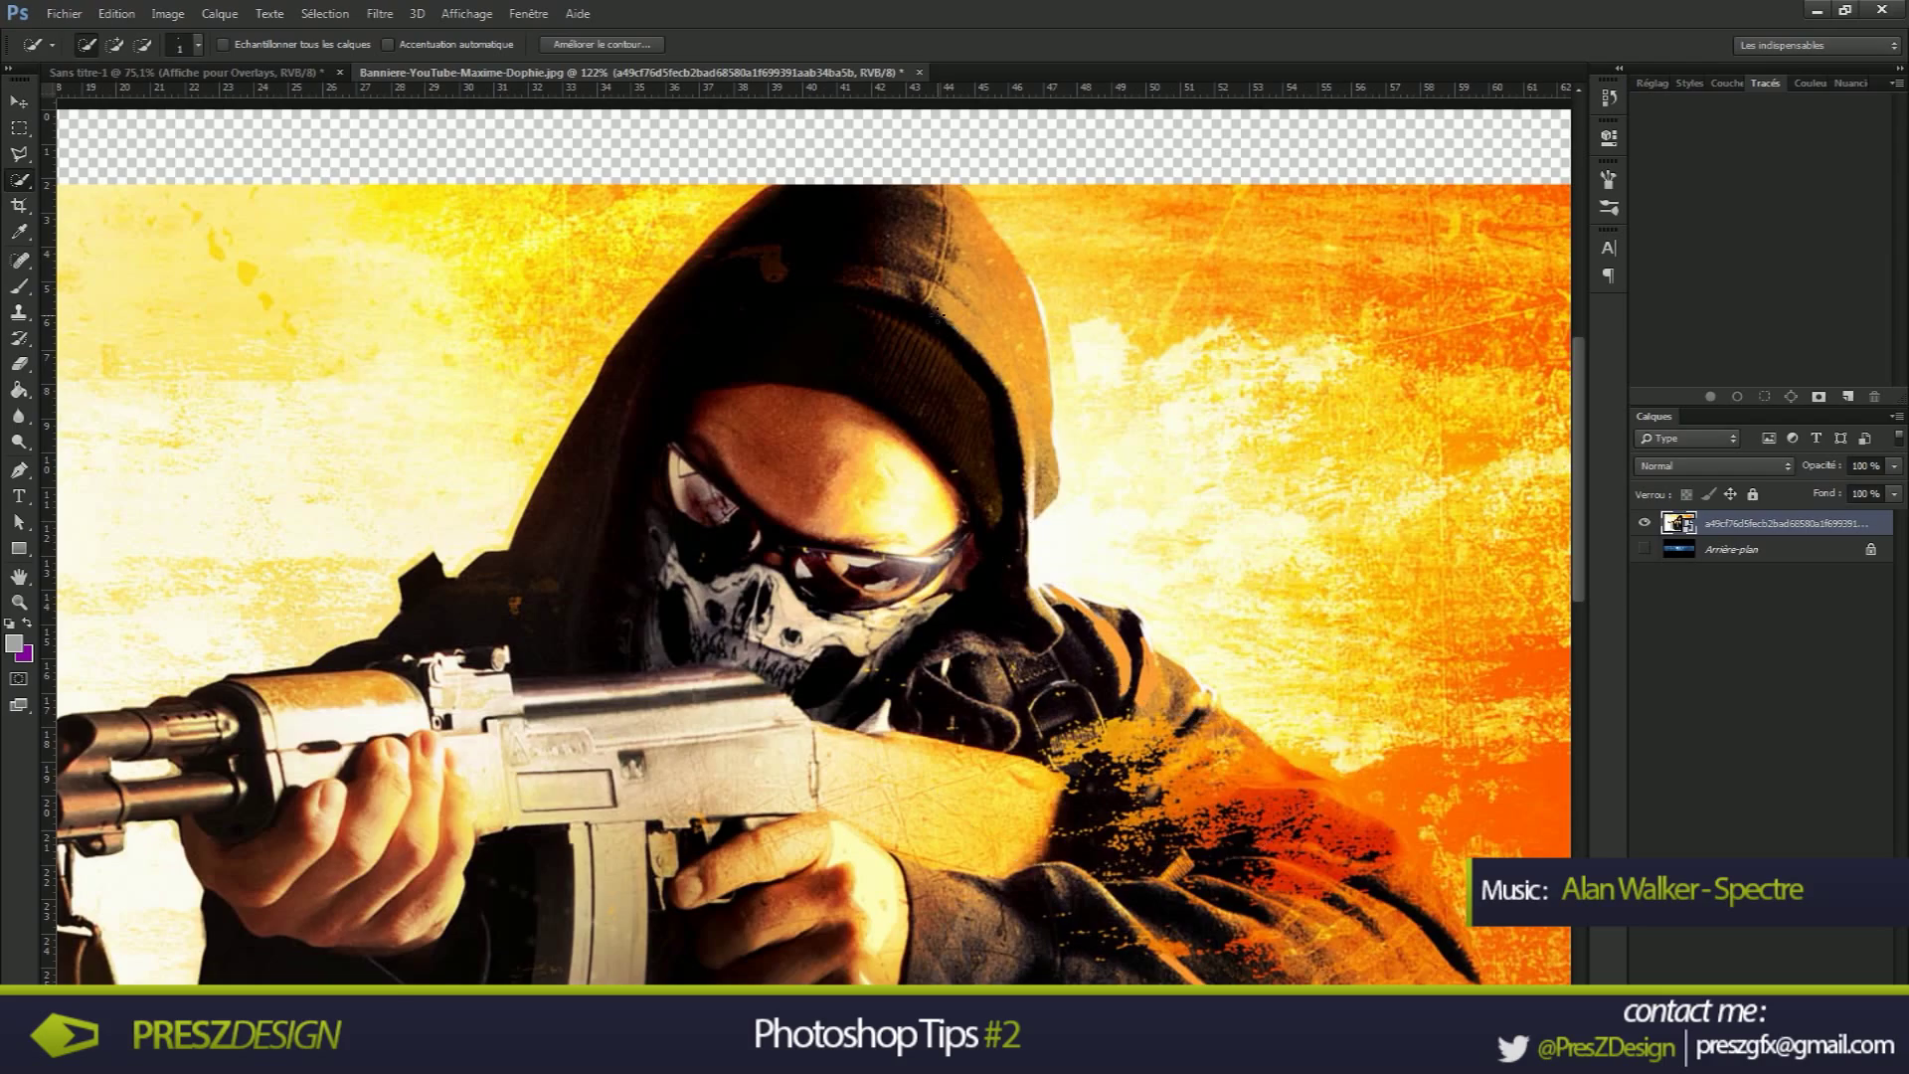
Quick-select parts of the hood and sleeve, try to delete them from the image layer, and extend the selection across the face
scroll(76, 17, up, 8)
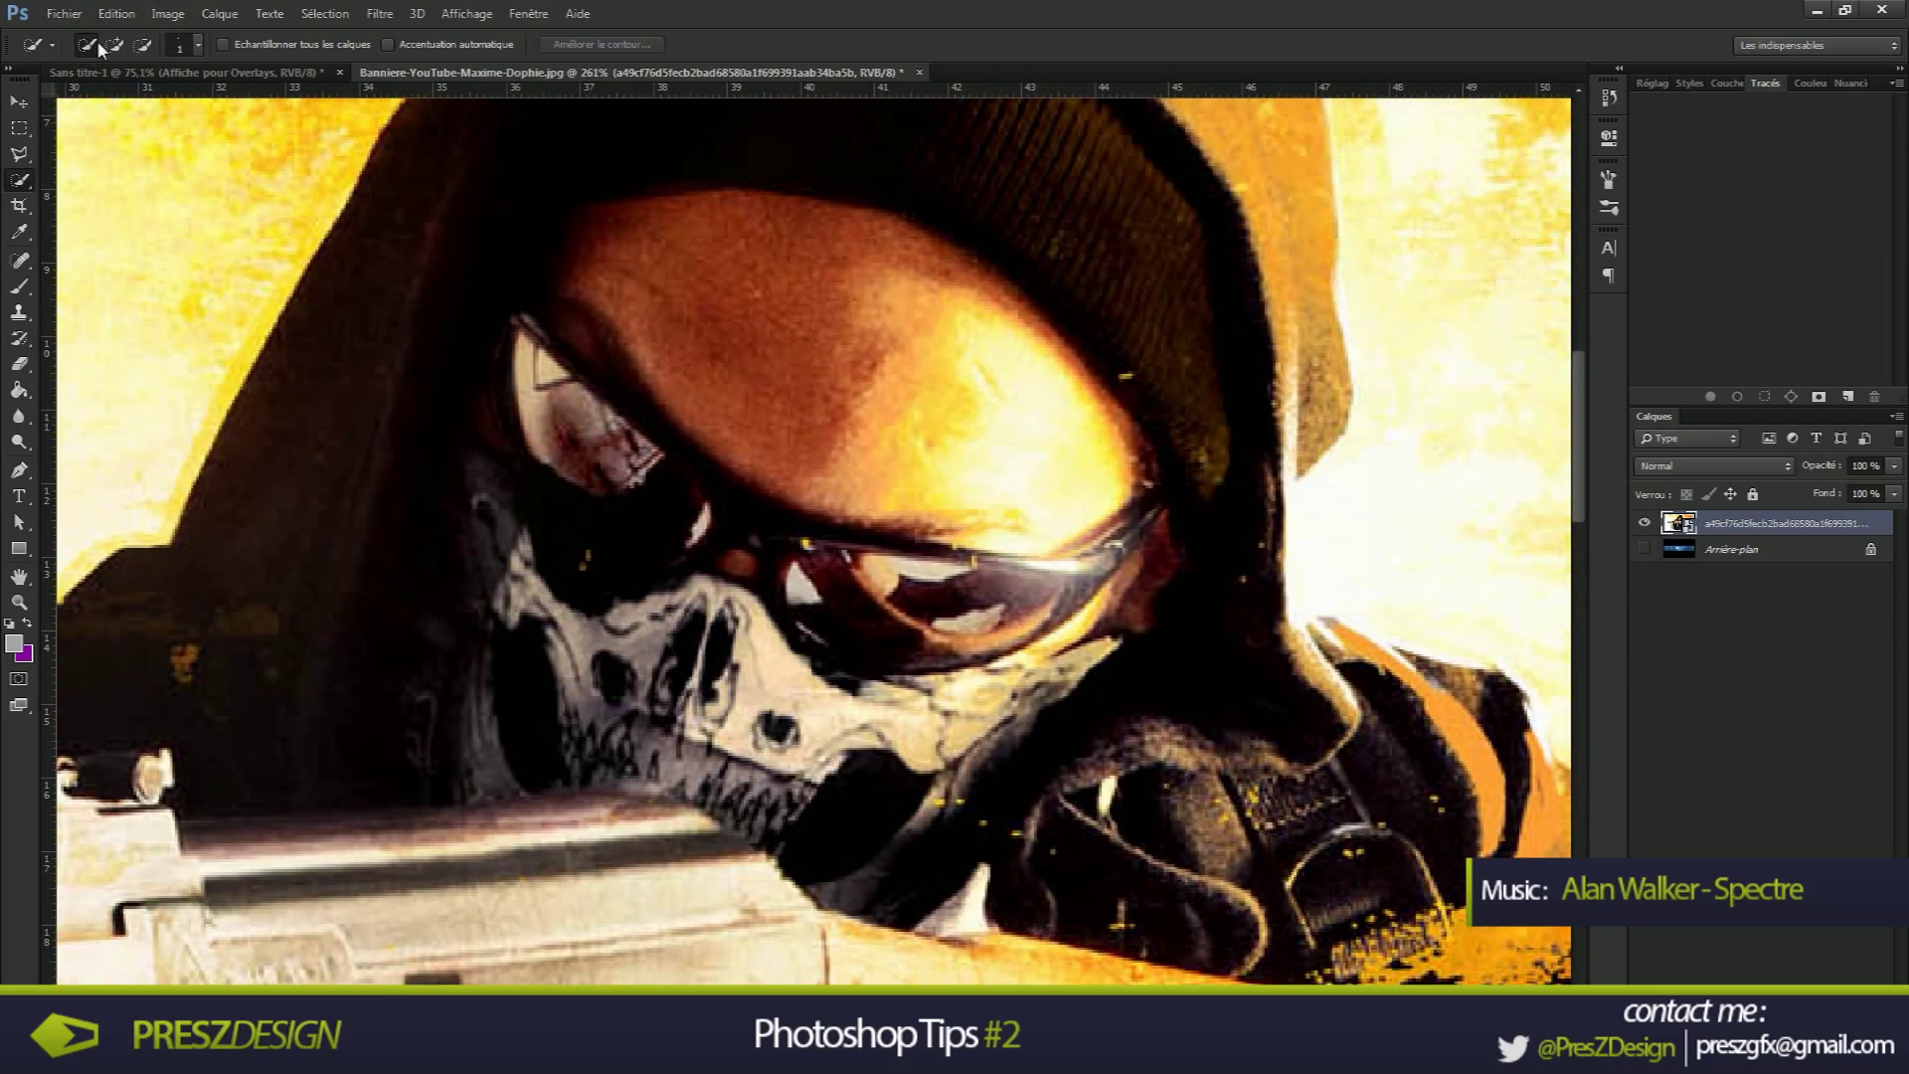
scroll(1036, 218, down, 10)
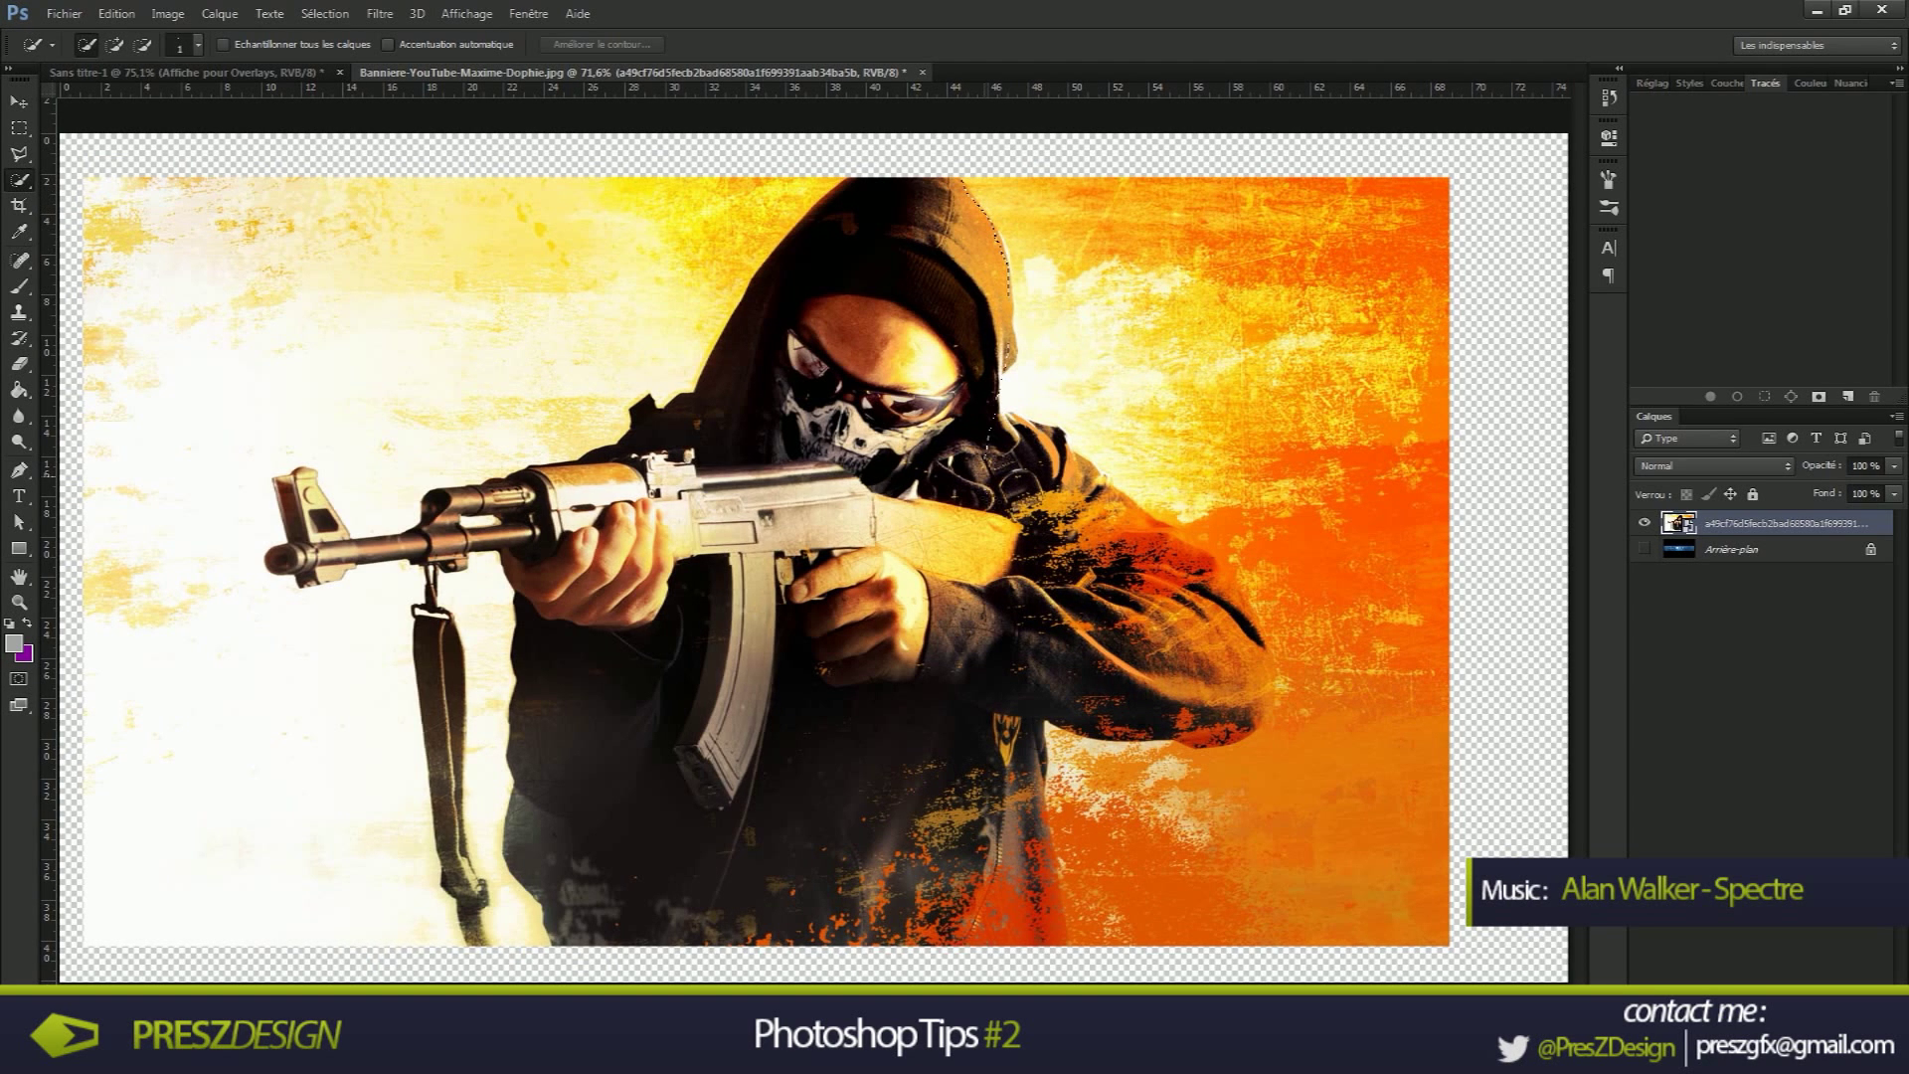
drag(972, 699, 964, 708)
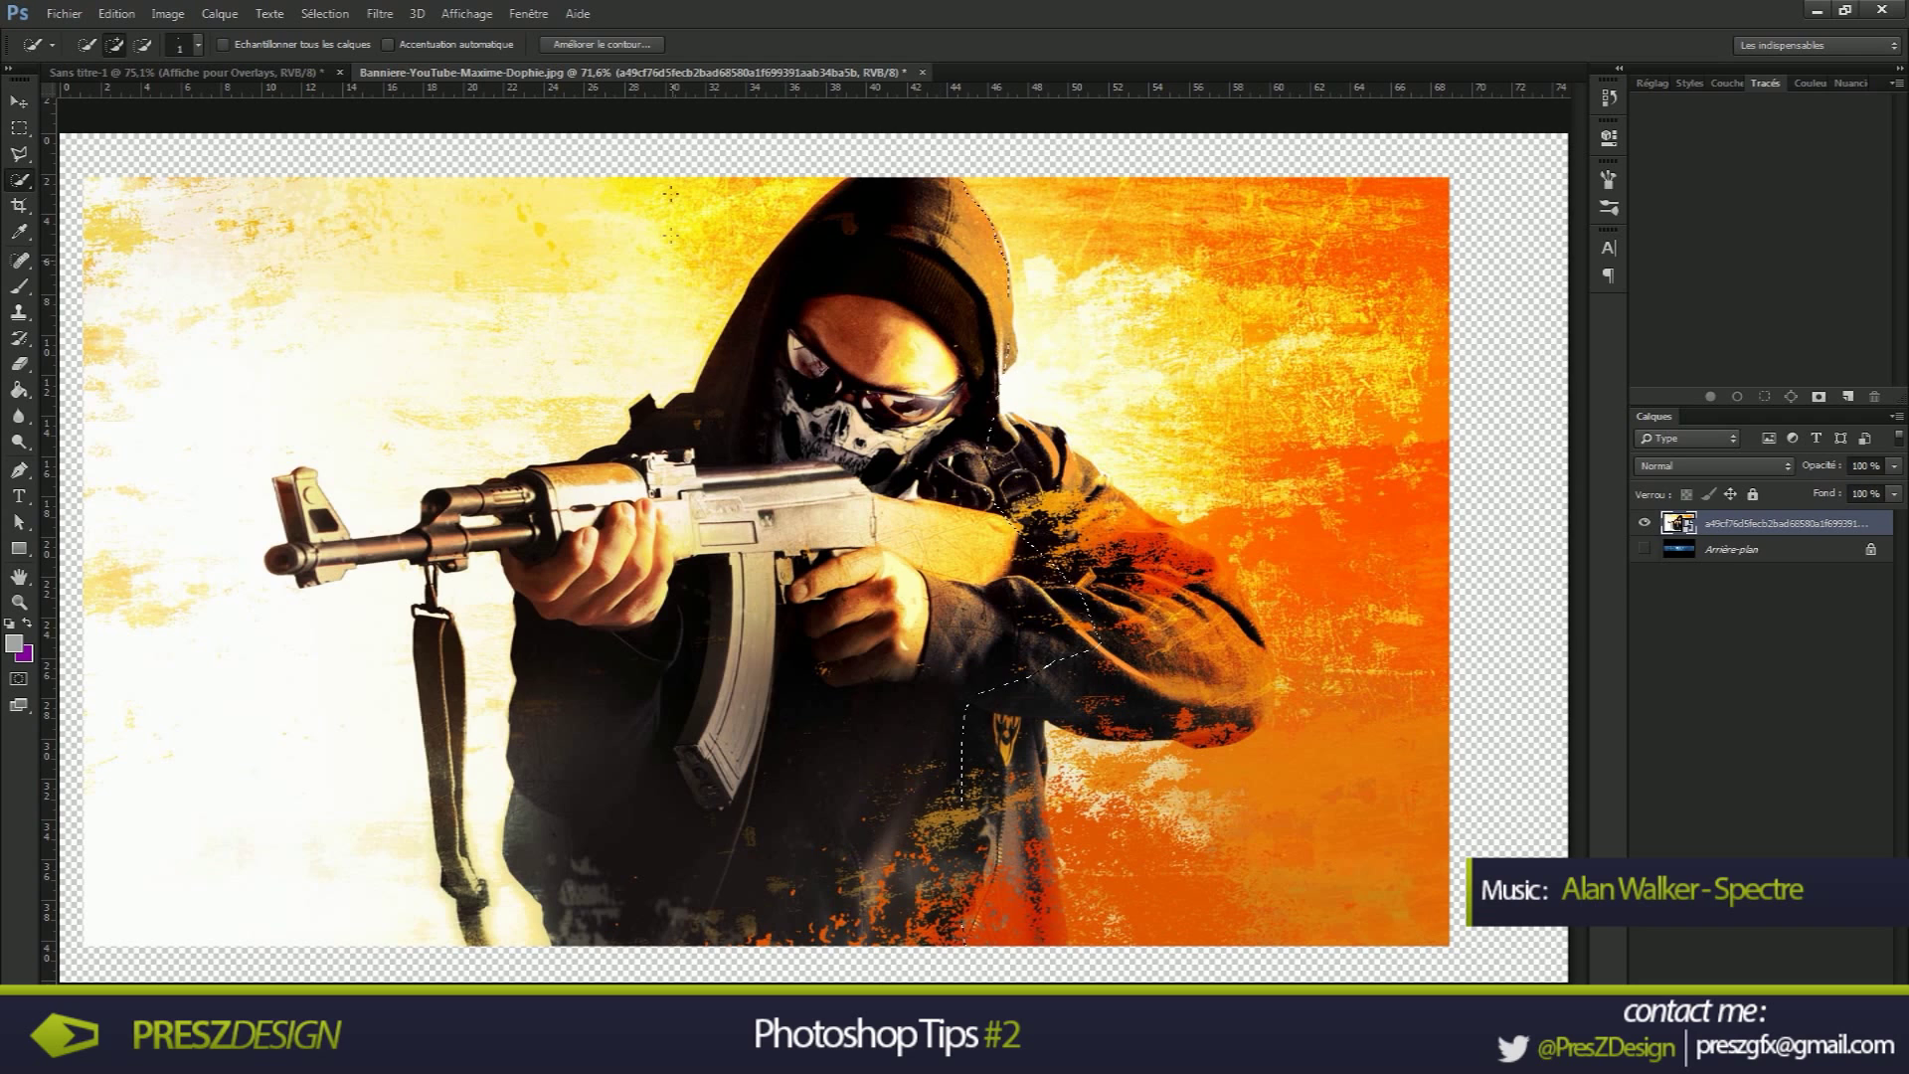
key(Delete)
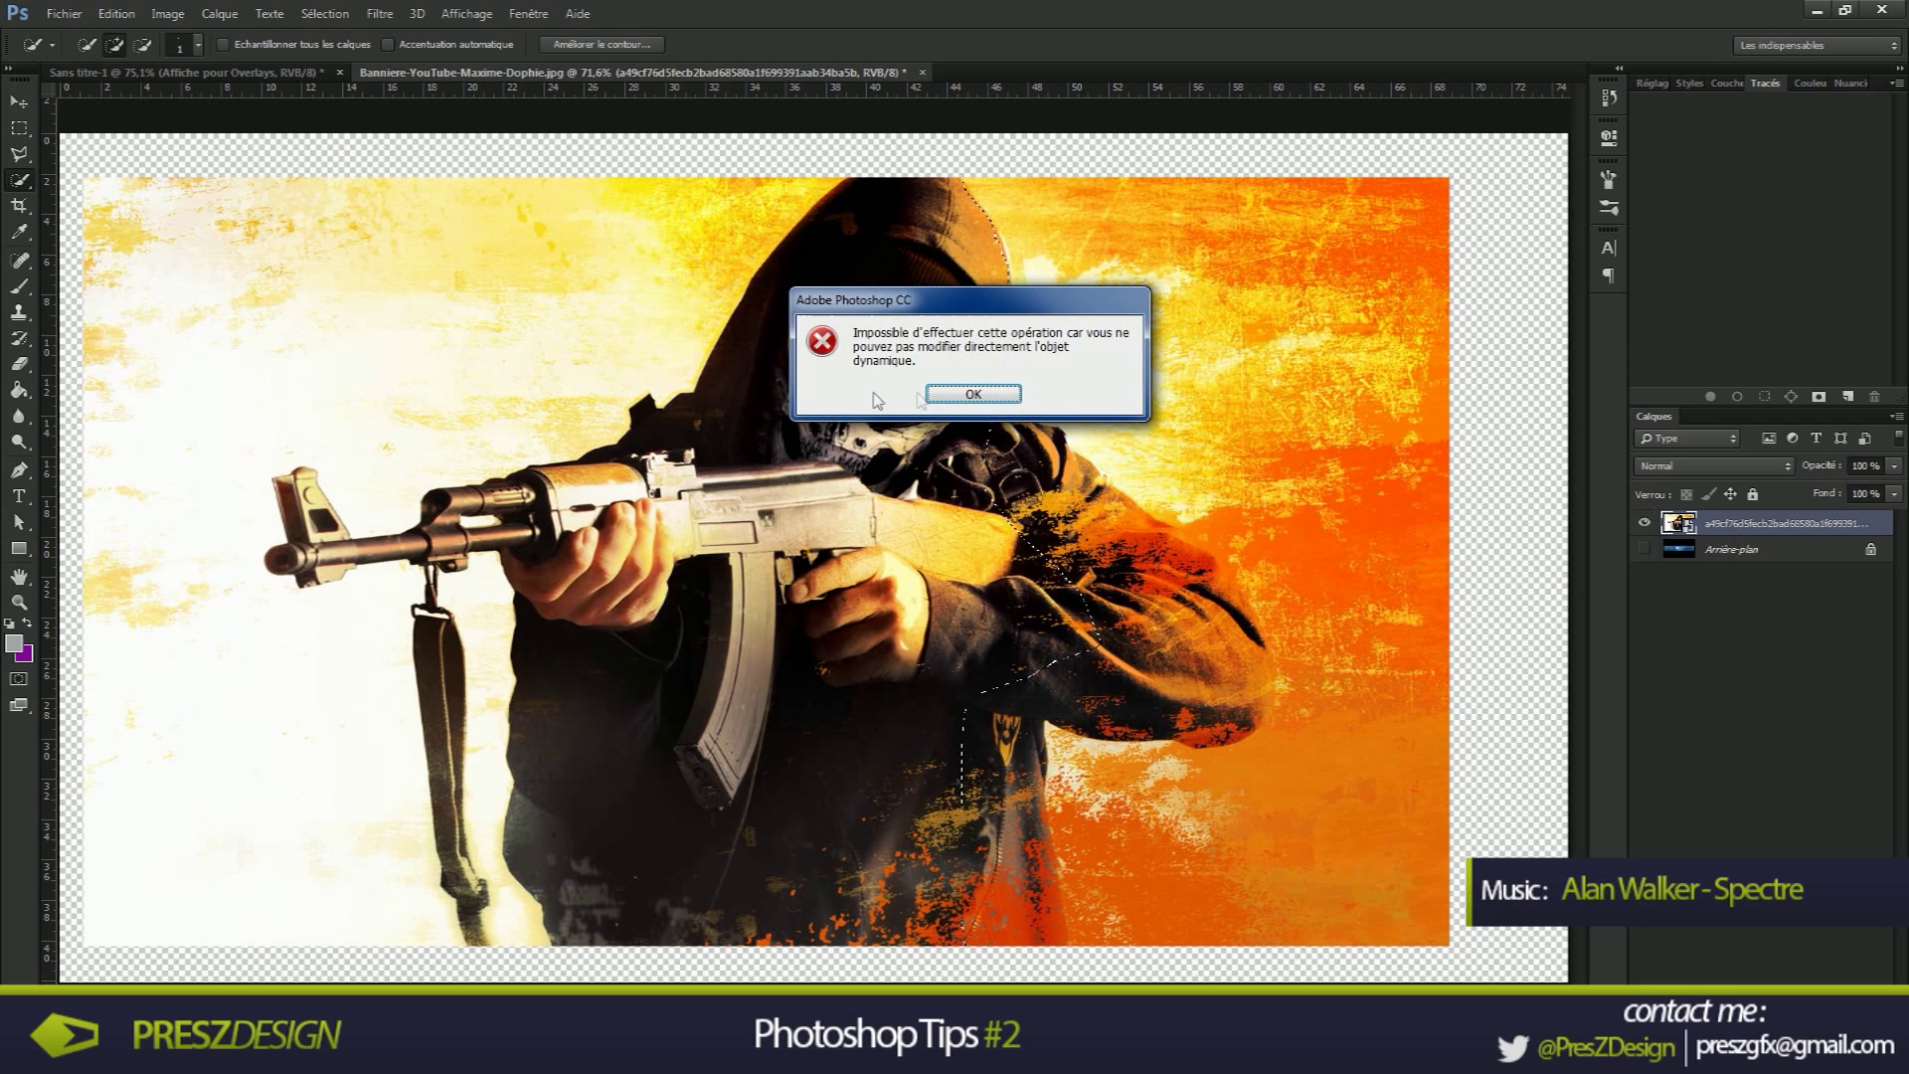
click(1011, 398)
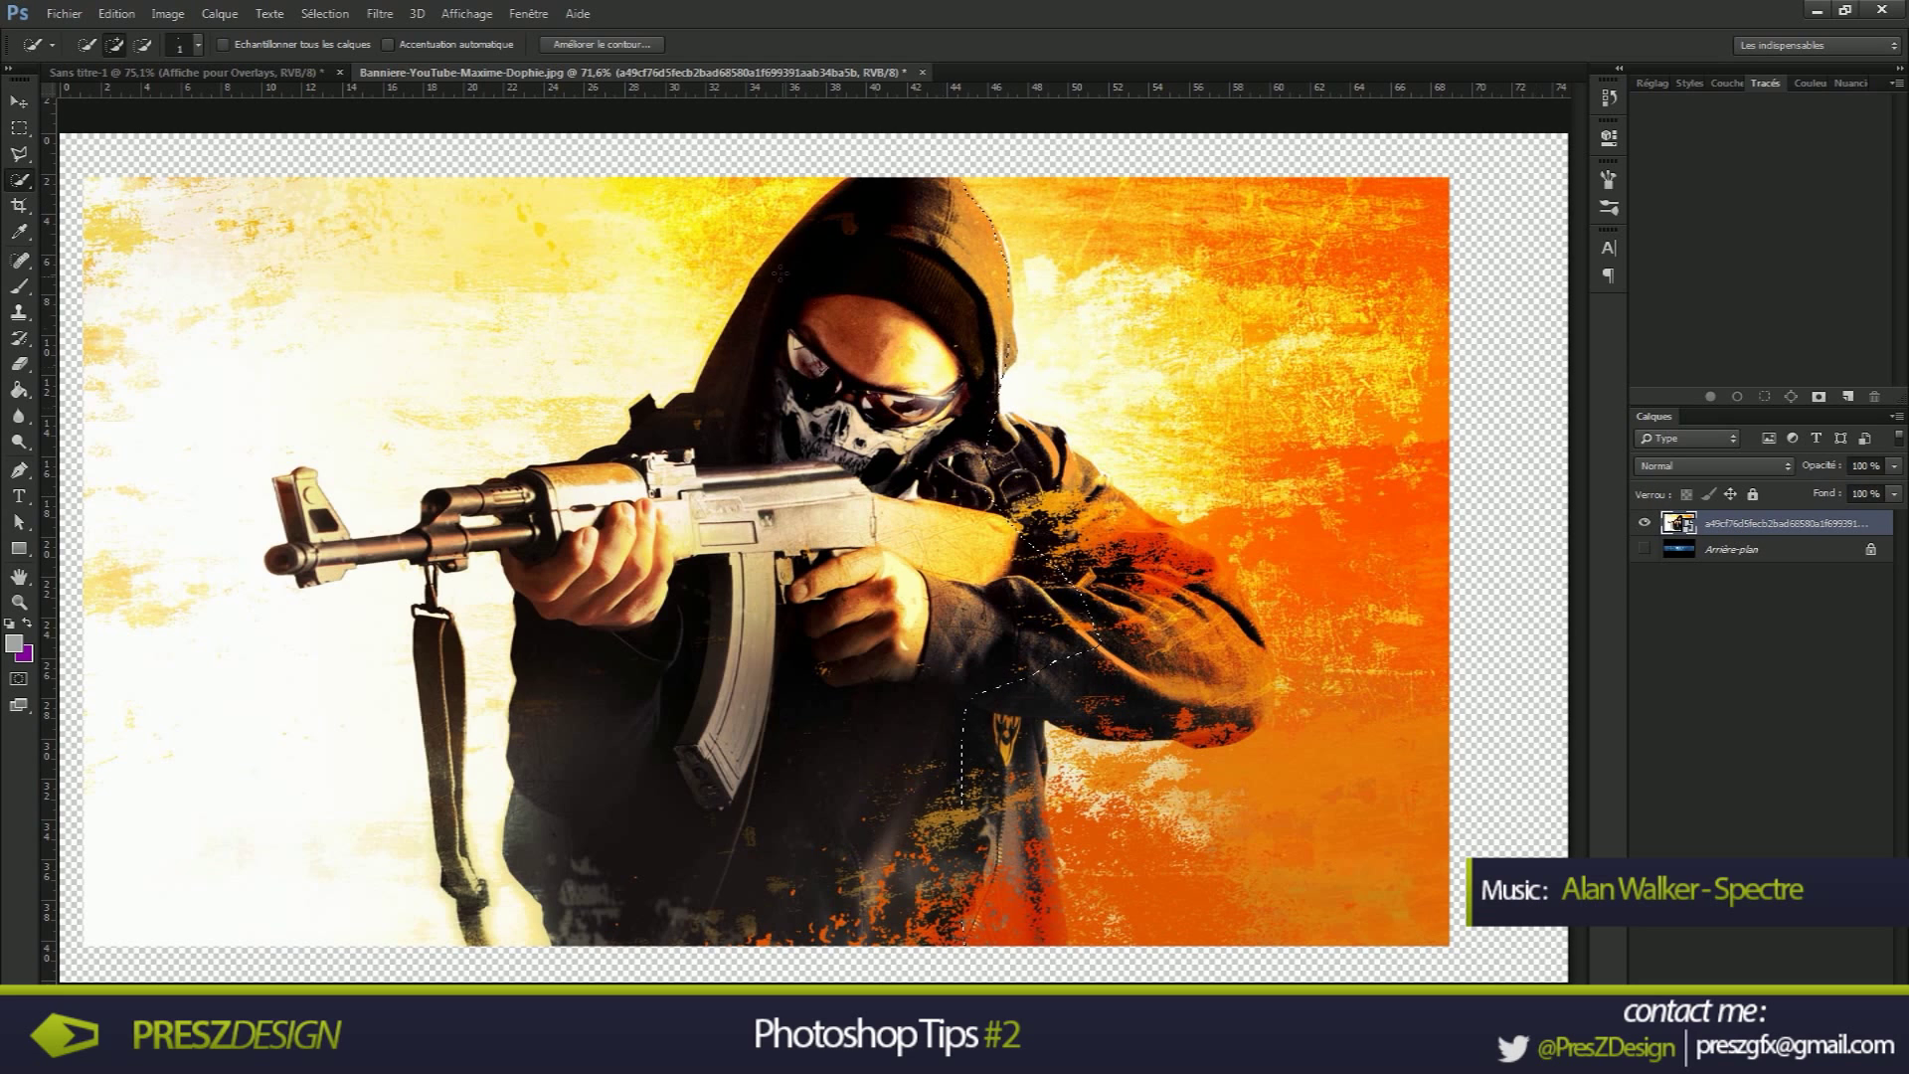
drag(849, 228, 801, 340)
key(alt)
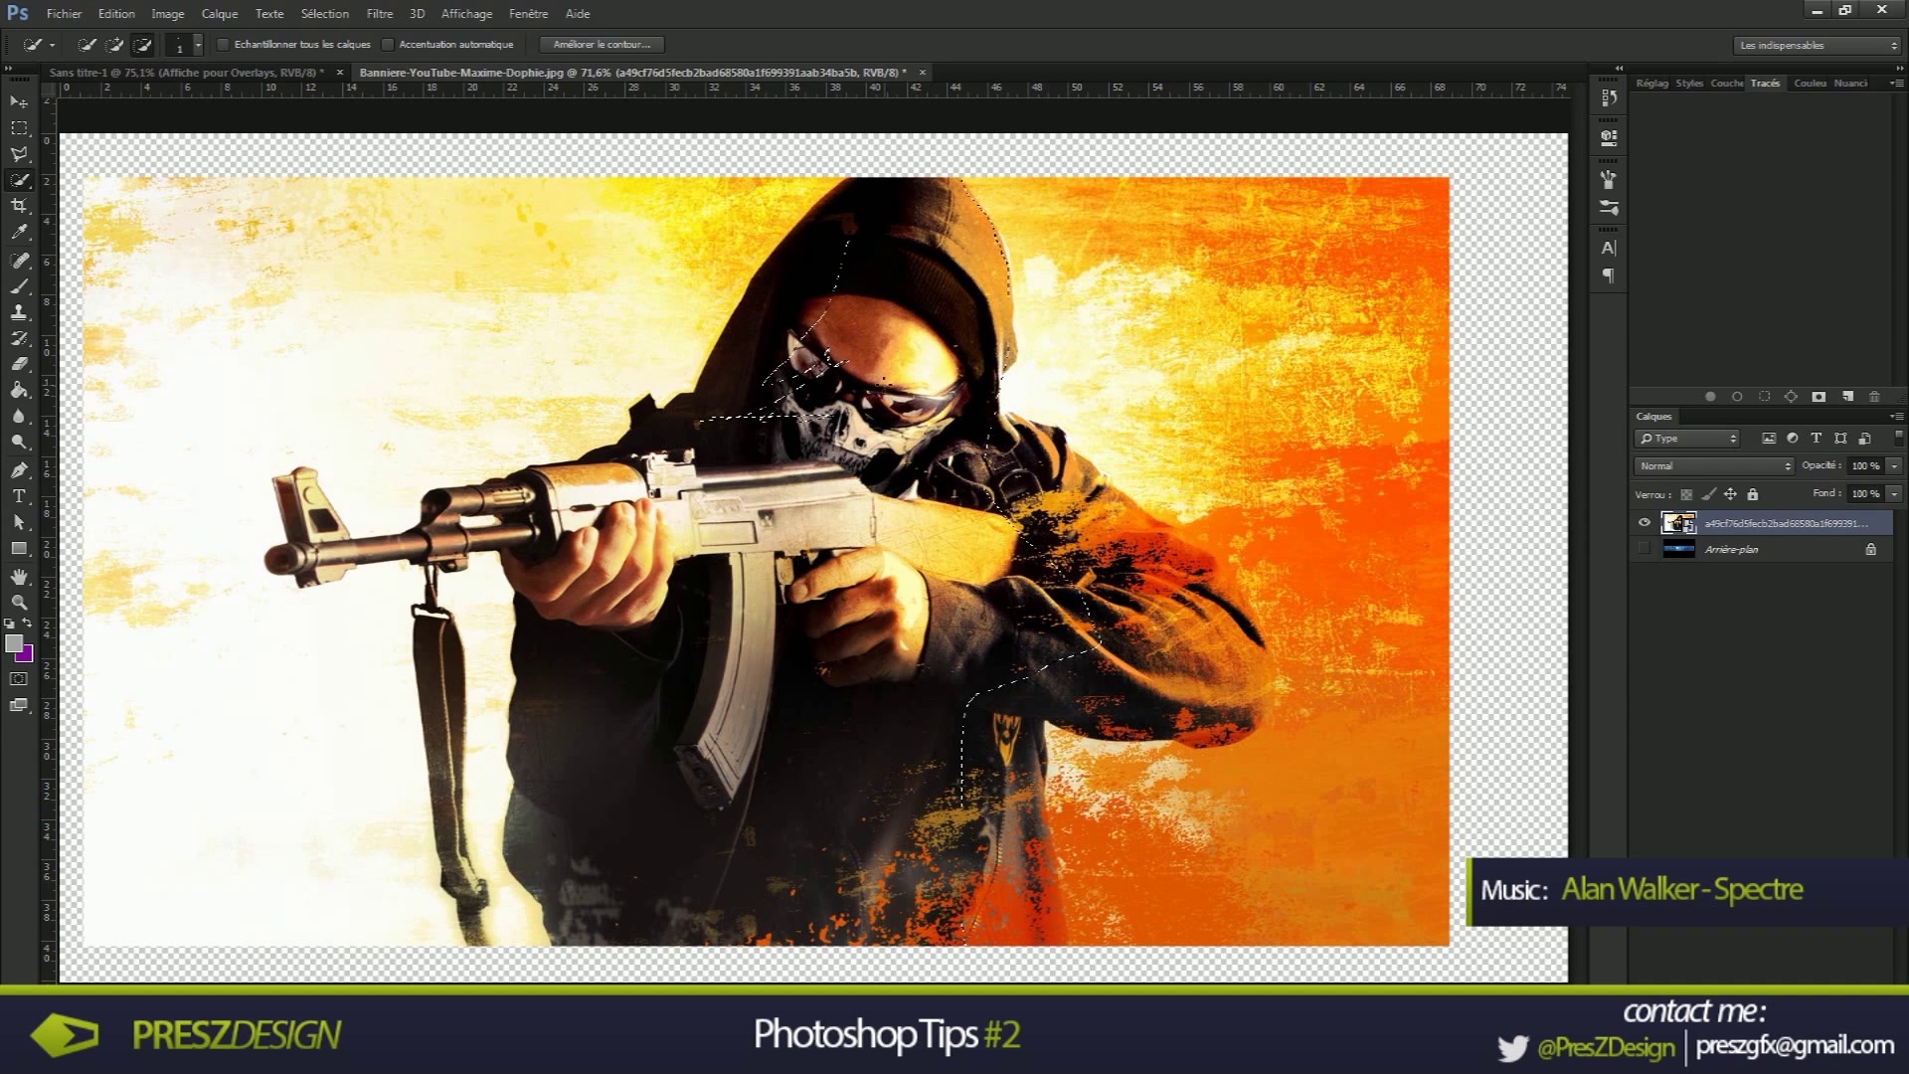
Enlarge the Quick Selection brush to 32 px and make a new selection along the hood's outer edge and the bent arm
click(52, 44)
click(53, 45)
click(192, 49)
click(122, 98)
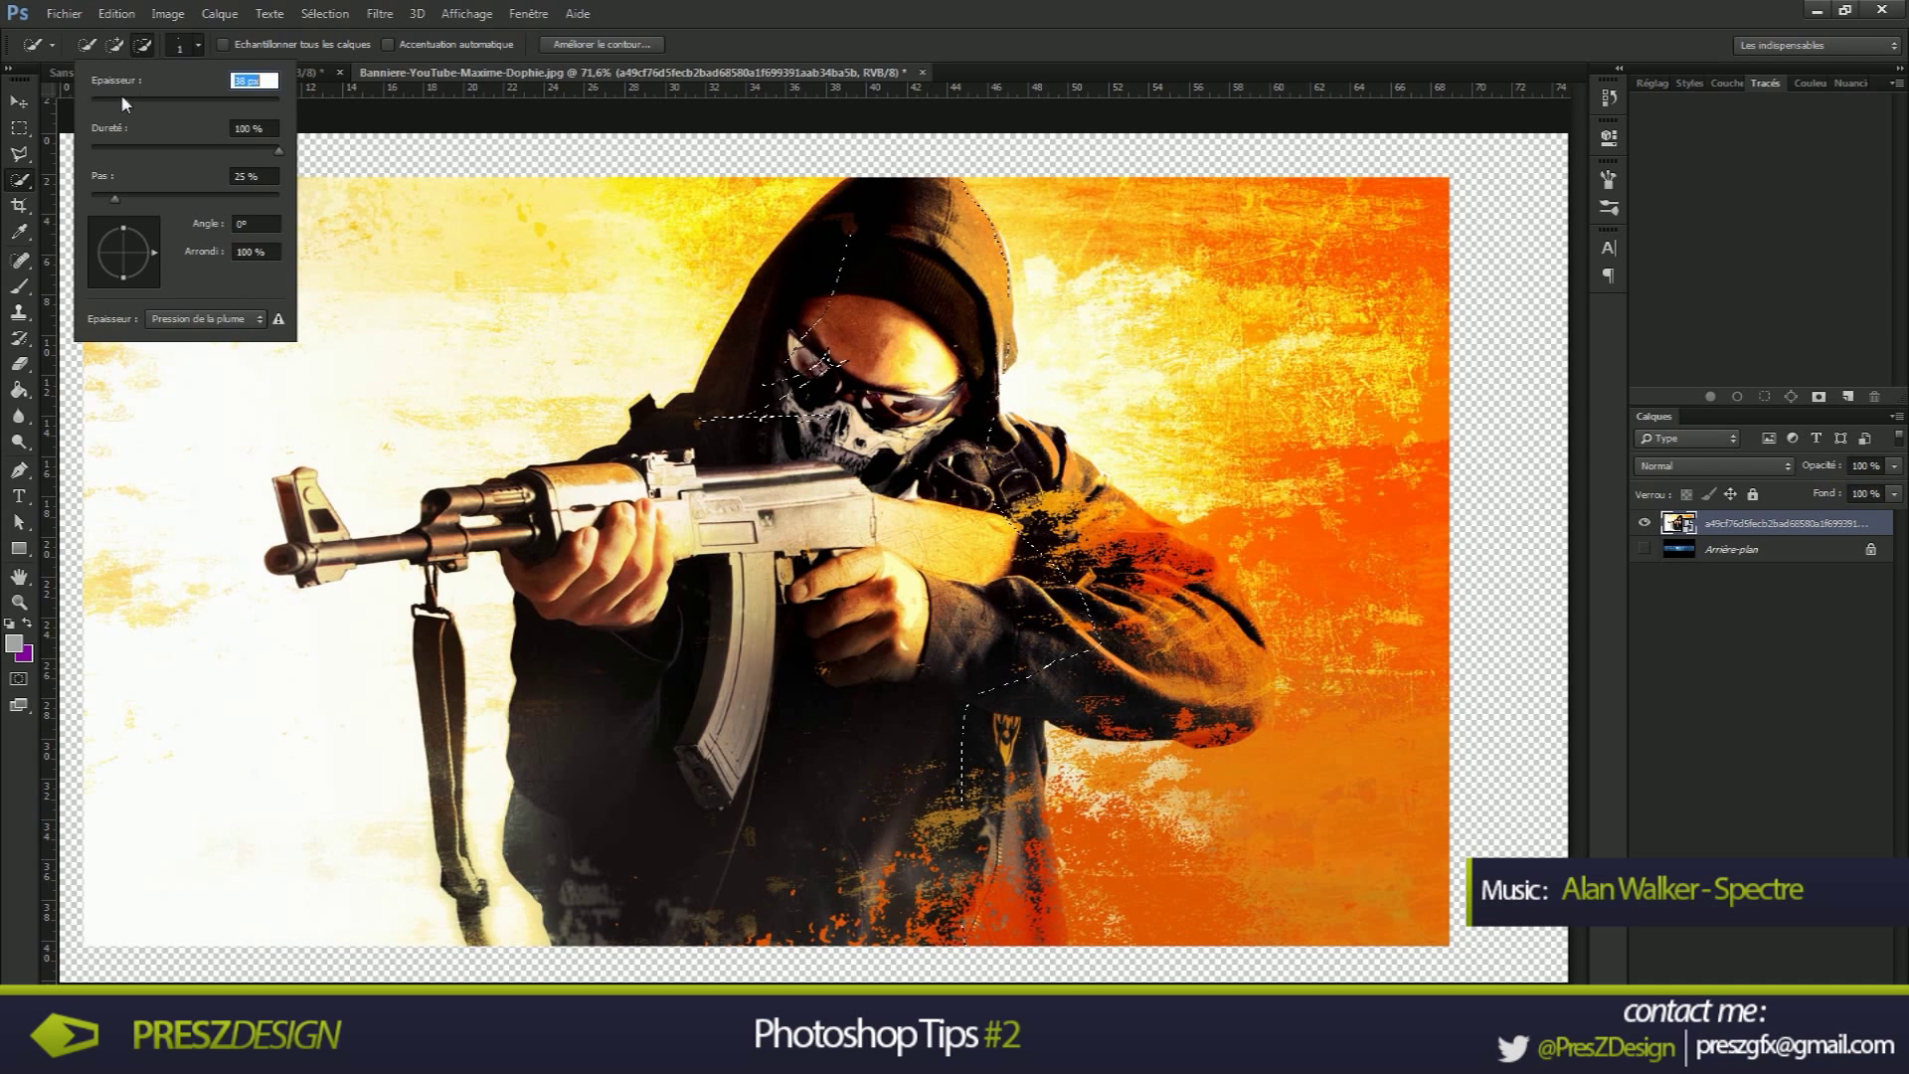
drag(967, 189, 986, 342)
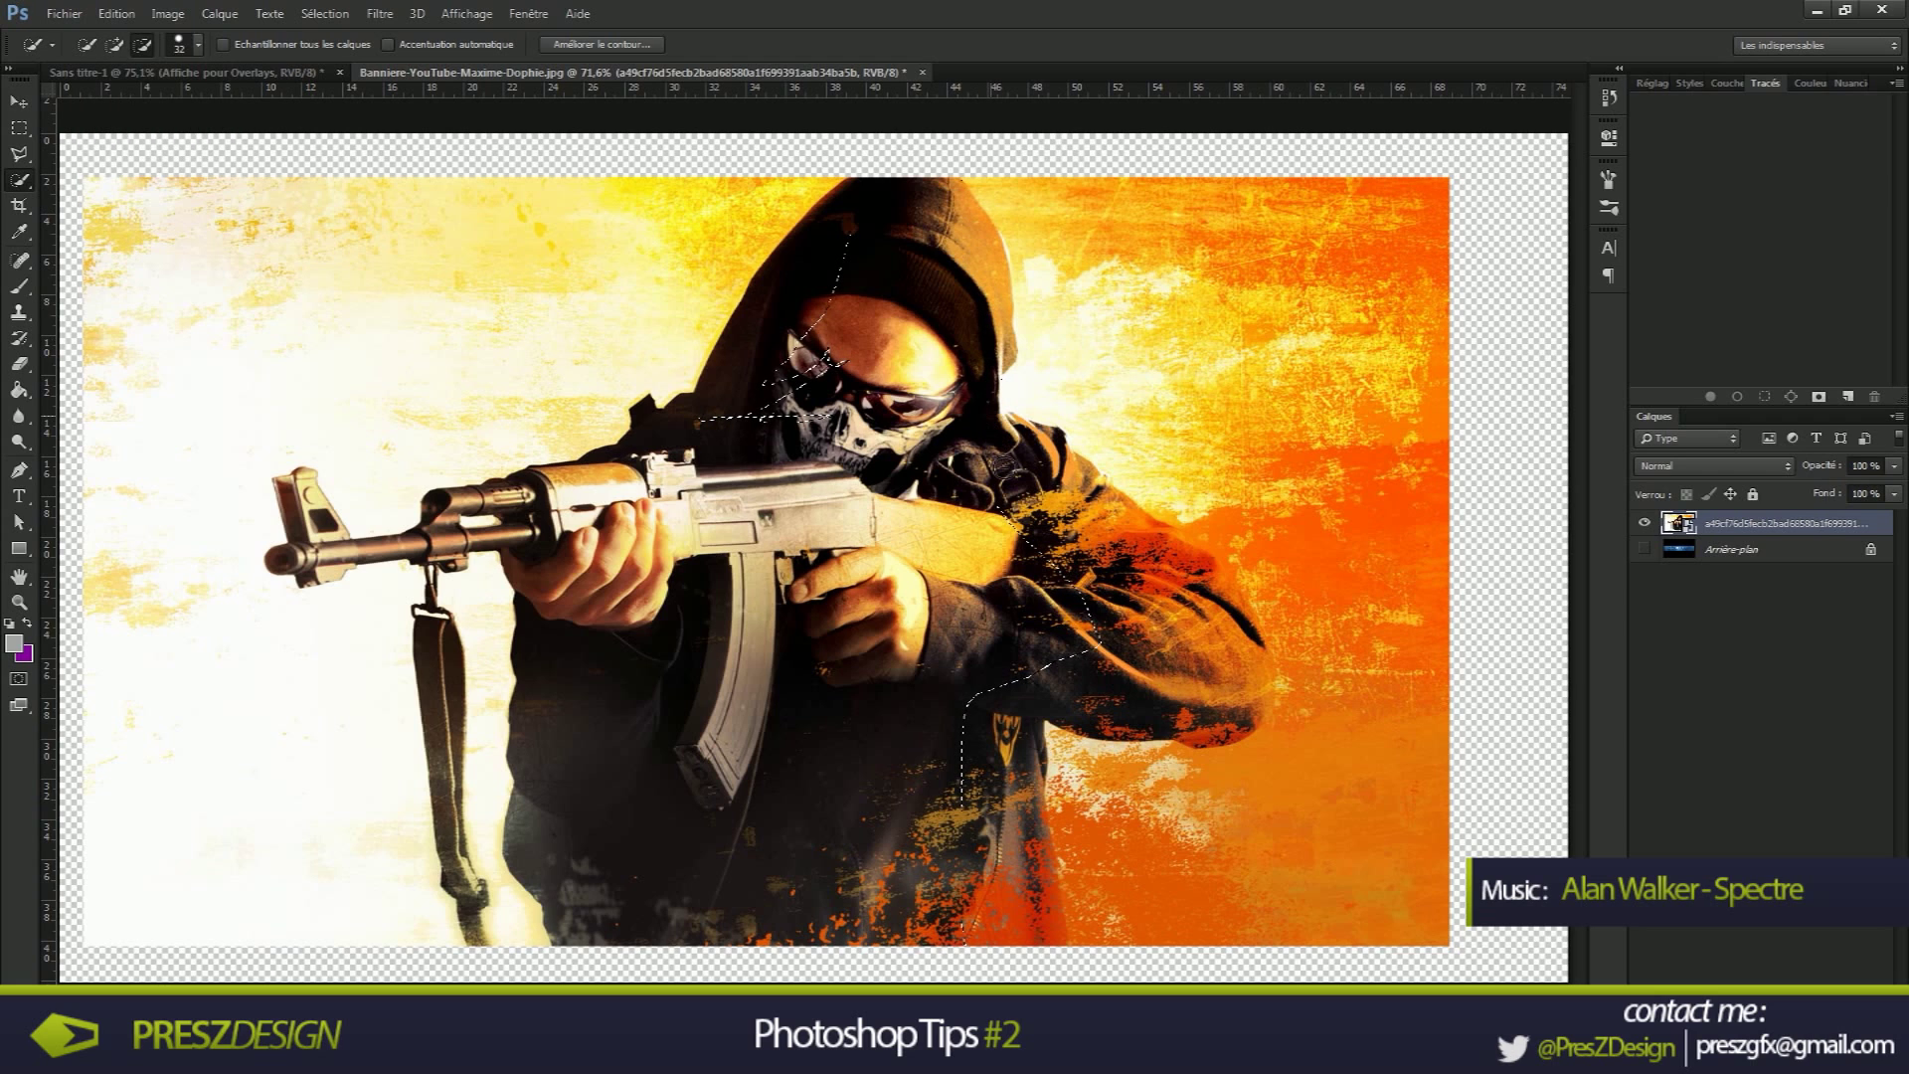
mouse_move(1117, 663)
mouse_down()
mouse_move(906, 701)
mouse_move(949, 660)
mouse_move(911, 267)
mouse_move(829, 303)
mouse_up()
click(88, 45)
mouse_move(953, 179)
mouse_down()
mouse_move(983, 251)
mouse_move(974, 409)
mouse_move(1060, 445)
mouse_move(1208, 572)
mouse_move(1265, 686)
mouse_move(1251, 637)
mouse_move(1250, 724)
mouse_move(1208, 744)
mouse_move(1062, 728)
mouse_move(1074, 586)
mouse_move(1047, 719)
mouse_up()
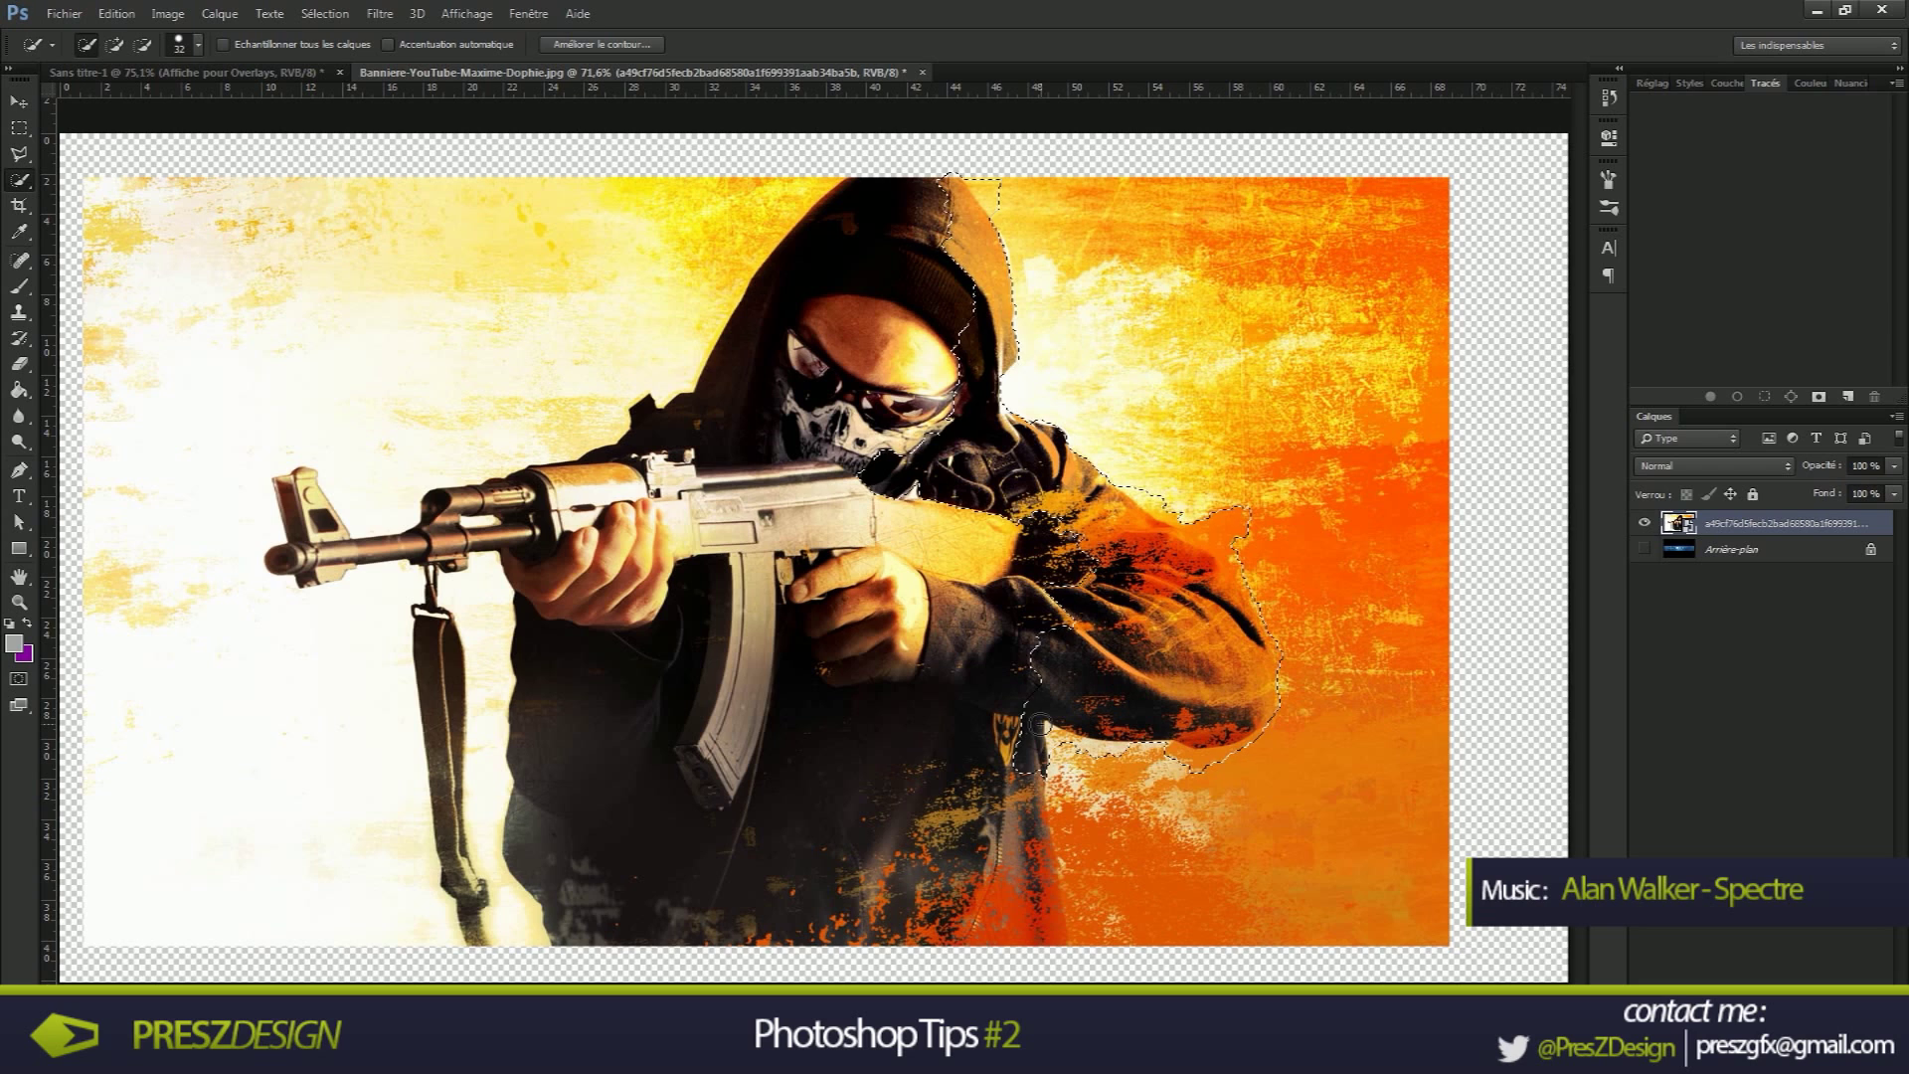
Clear the current selection and reduce the Quick Selection brush size to 4 px
drag(1022, 764, 1038, 853)
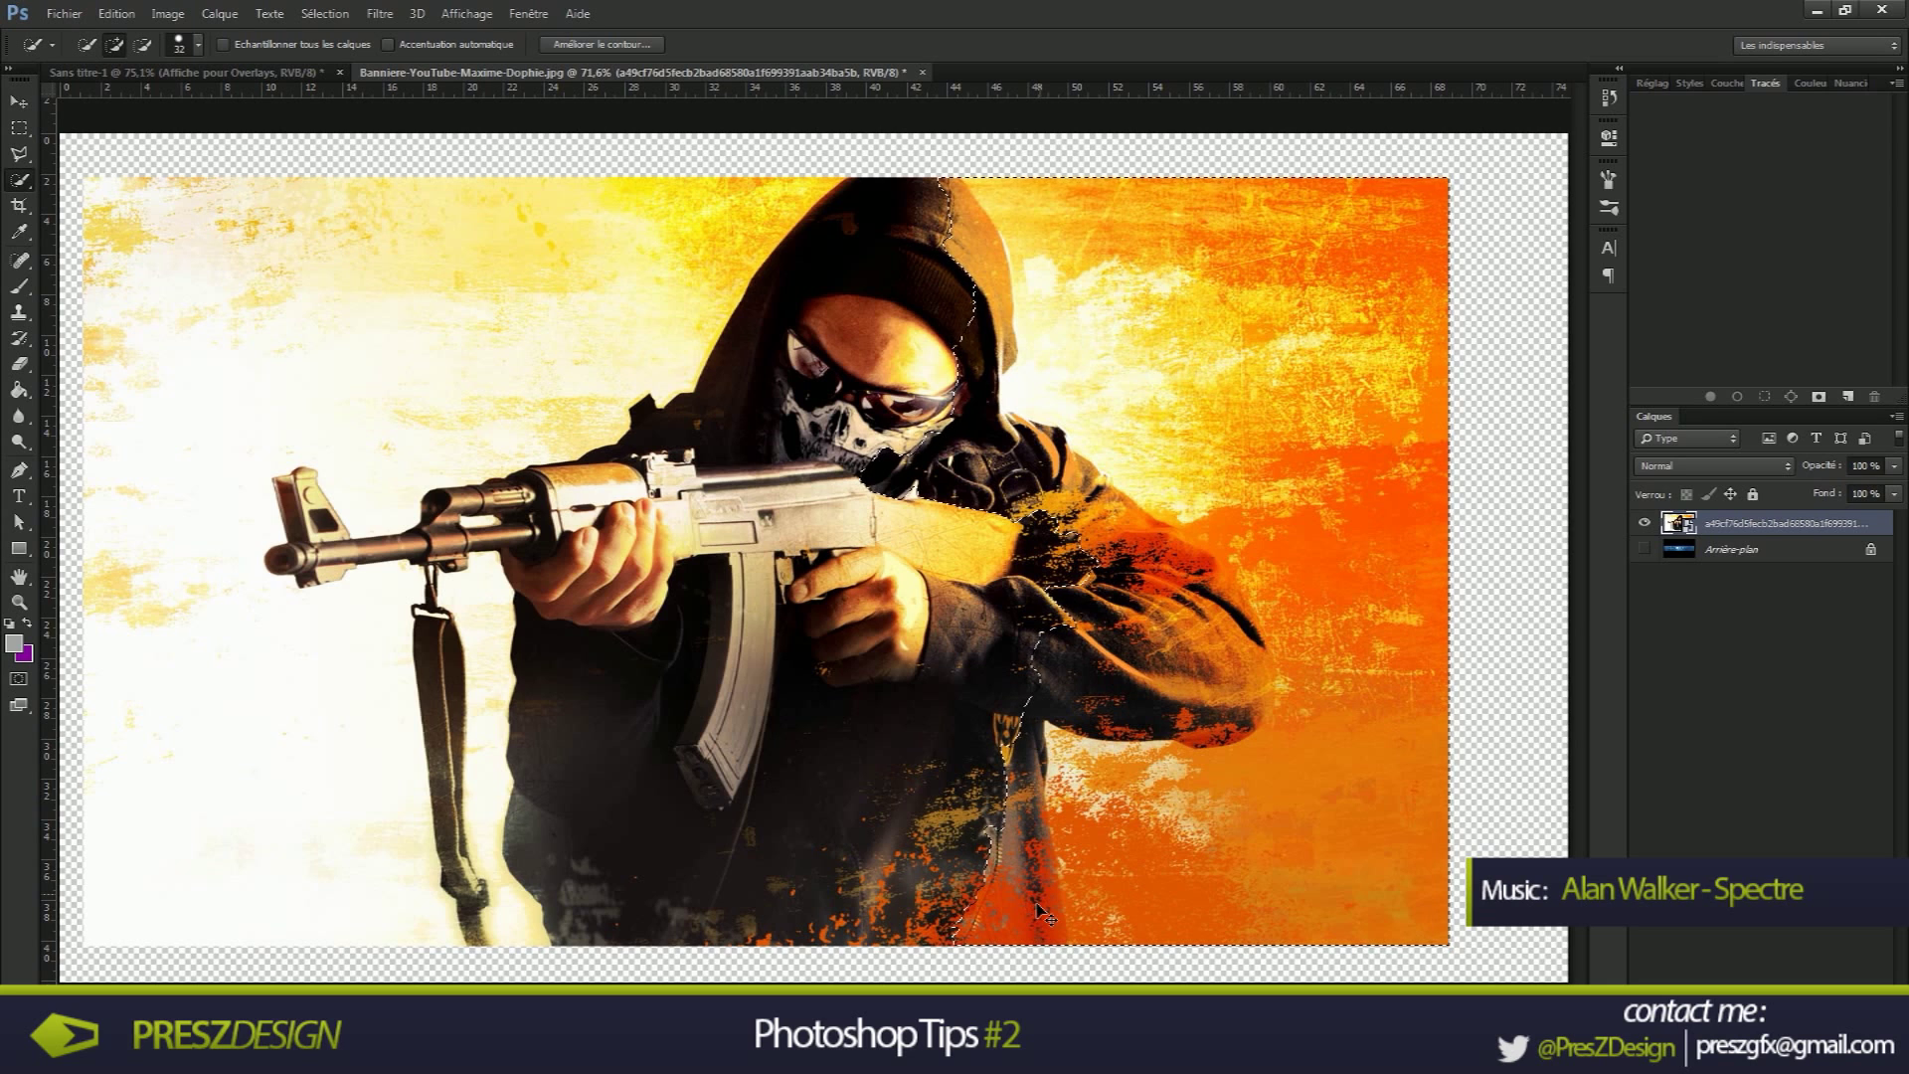
key(ctrl+d)
click(199, 44)
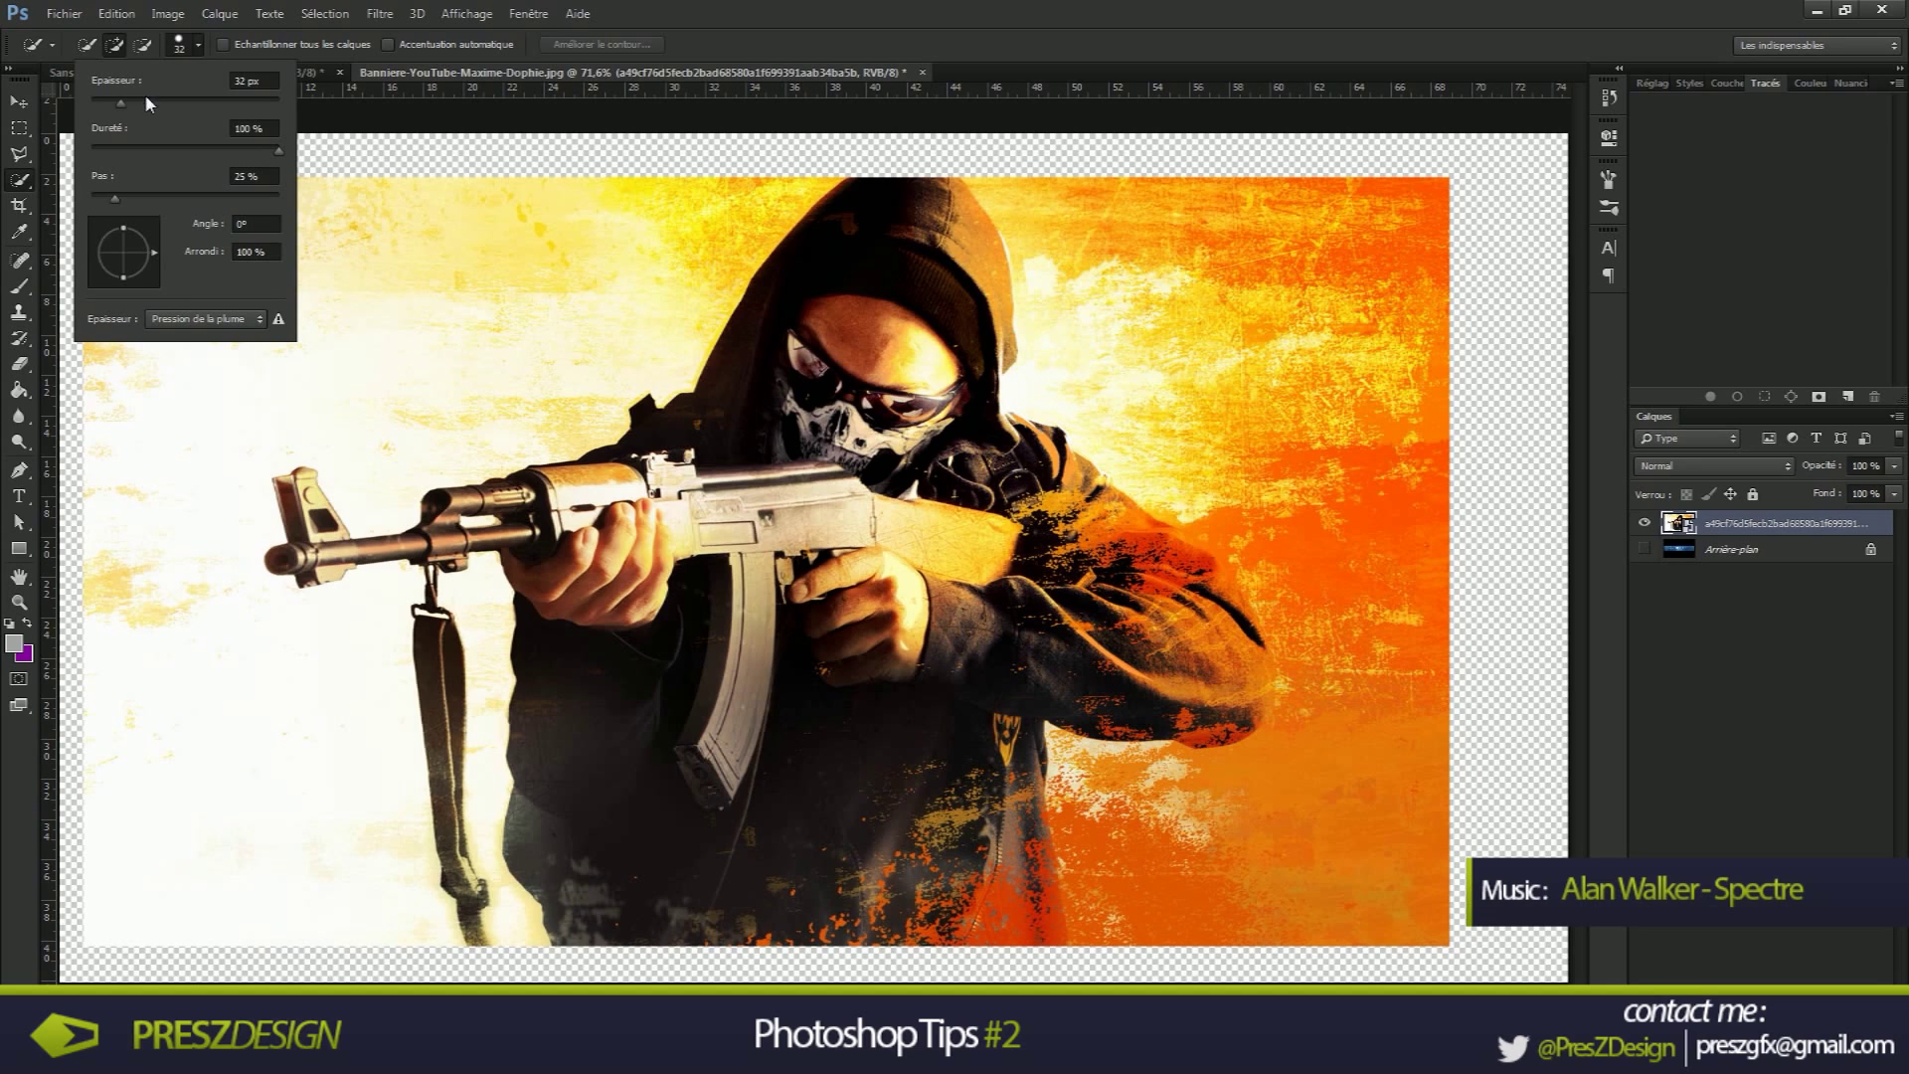
drag(119, 104, 97, 101)
text(96)
click(1219, 13)
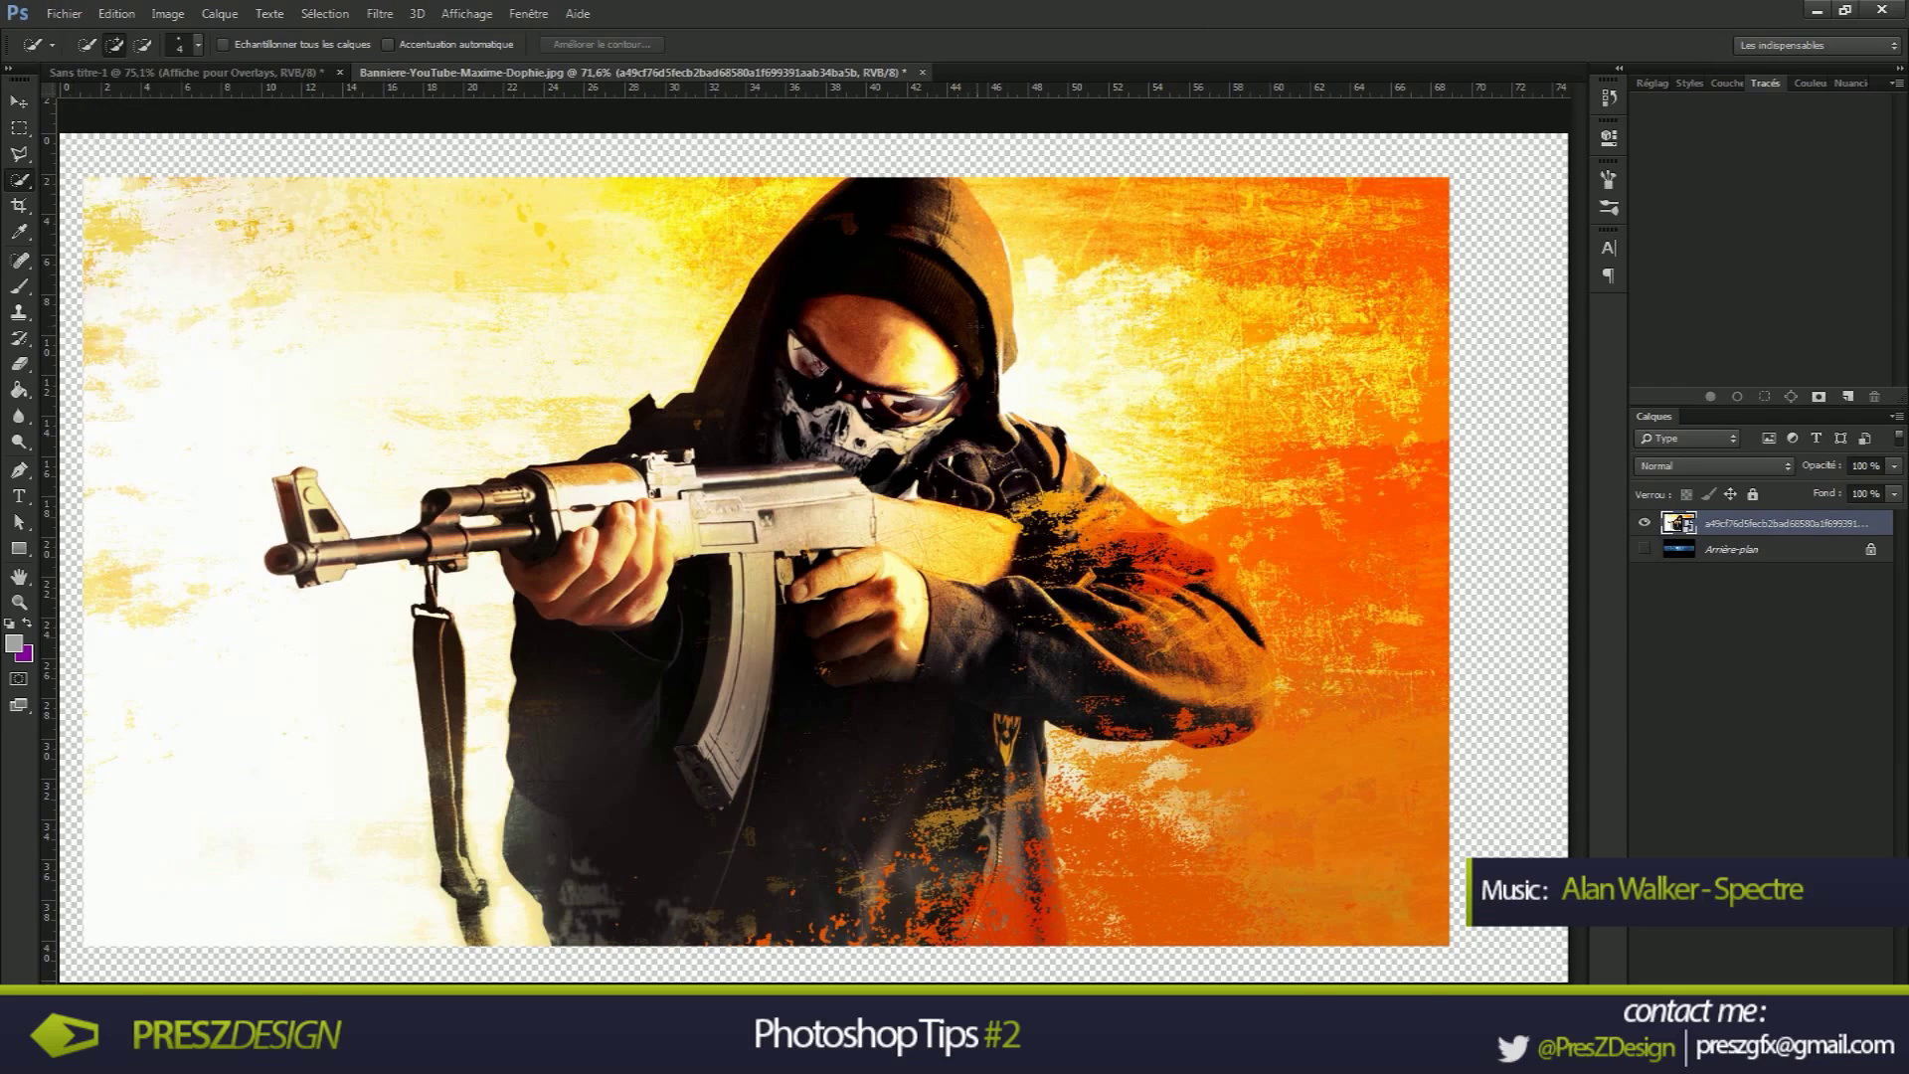
Quick-select the outer strip of the hood, from its top seam down to the shoulder
scroll(934, 310, up, 3)
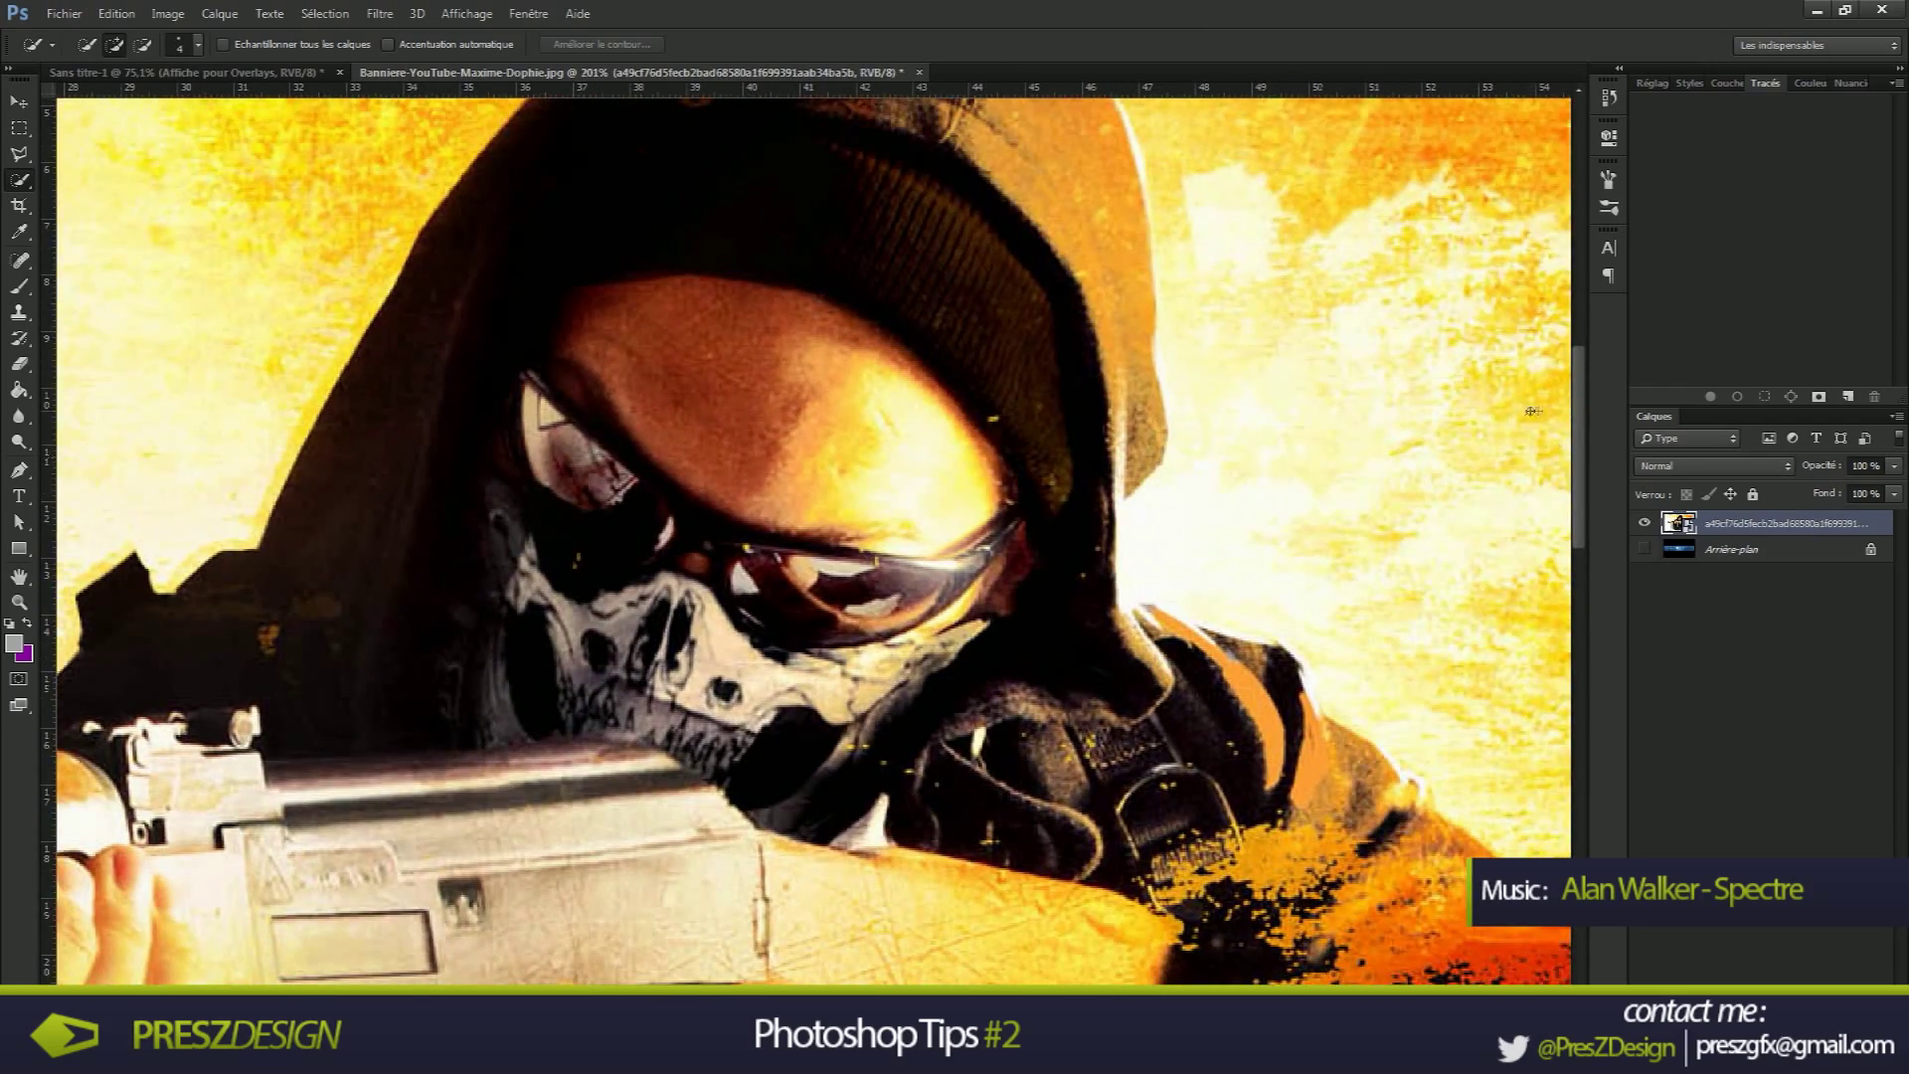
scroll(1582, 432, up, 3)
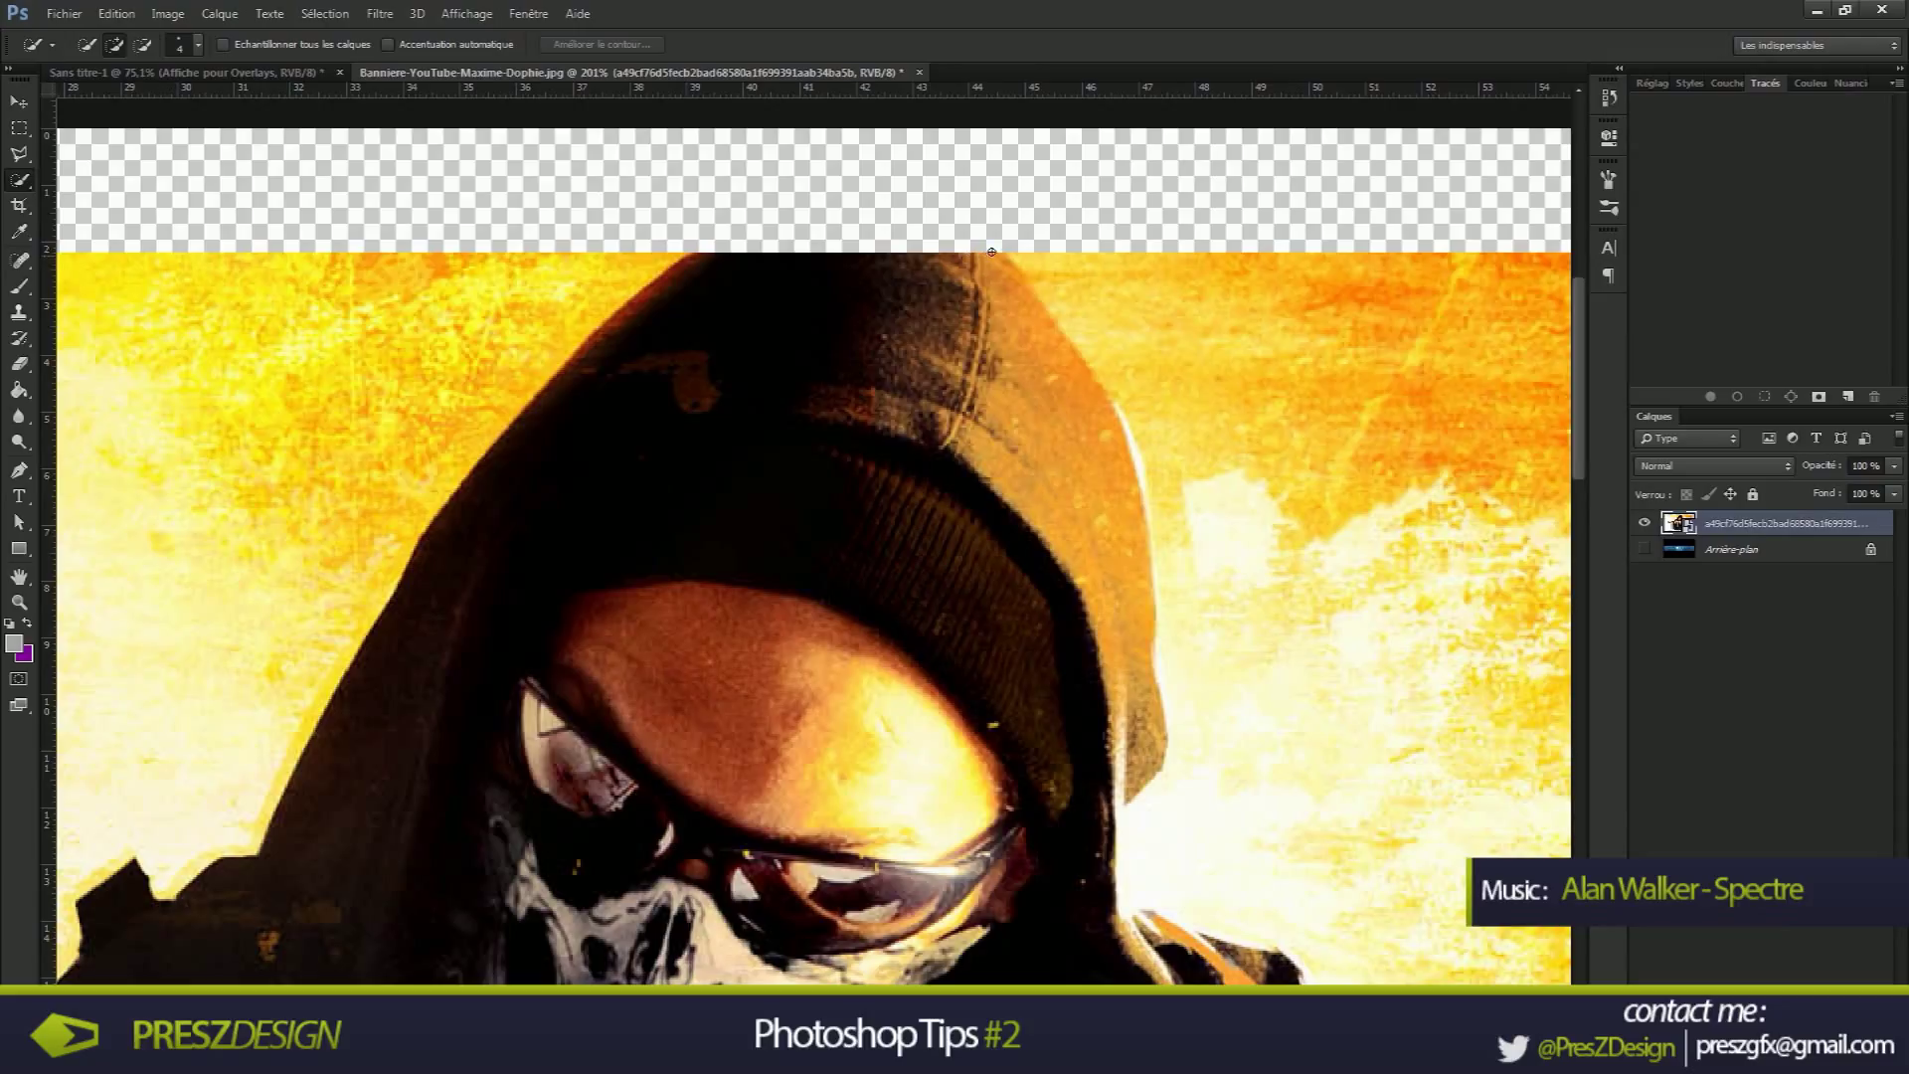
drag(1032, 311, 1054, 346)
drag(1099, 388, 1114, 447)
mouse_move(1142, 753)
mouse_down()
mouse_move(1115, 887)
mouse_move(1170, 960)
mouse_up()
scroll(1119, 892, down, 8)
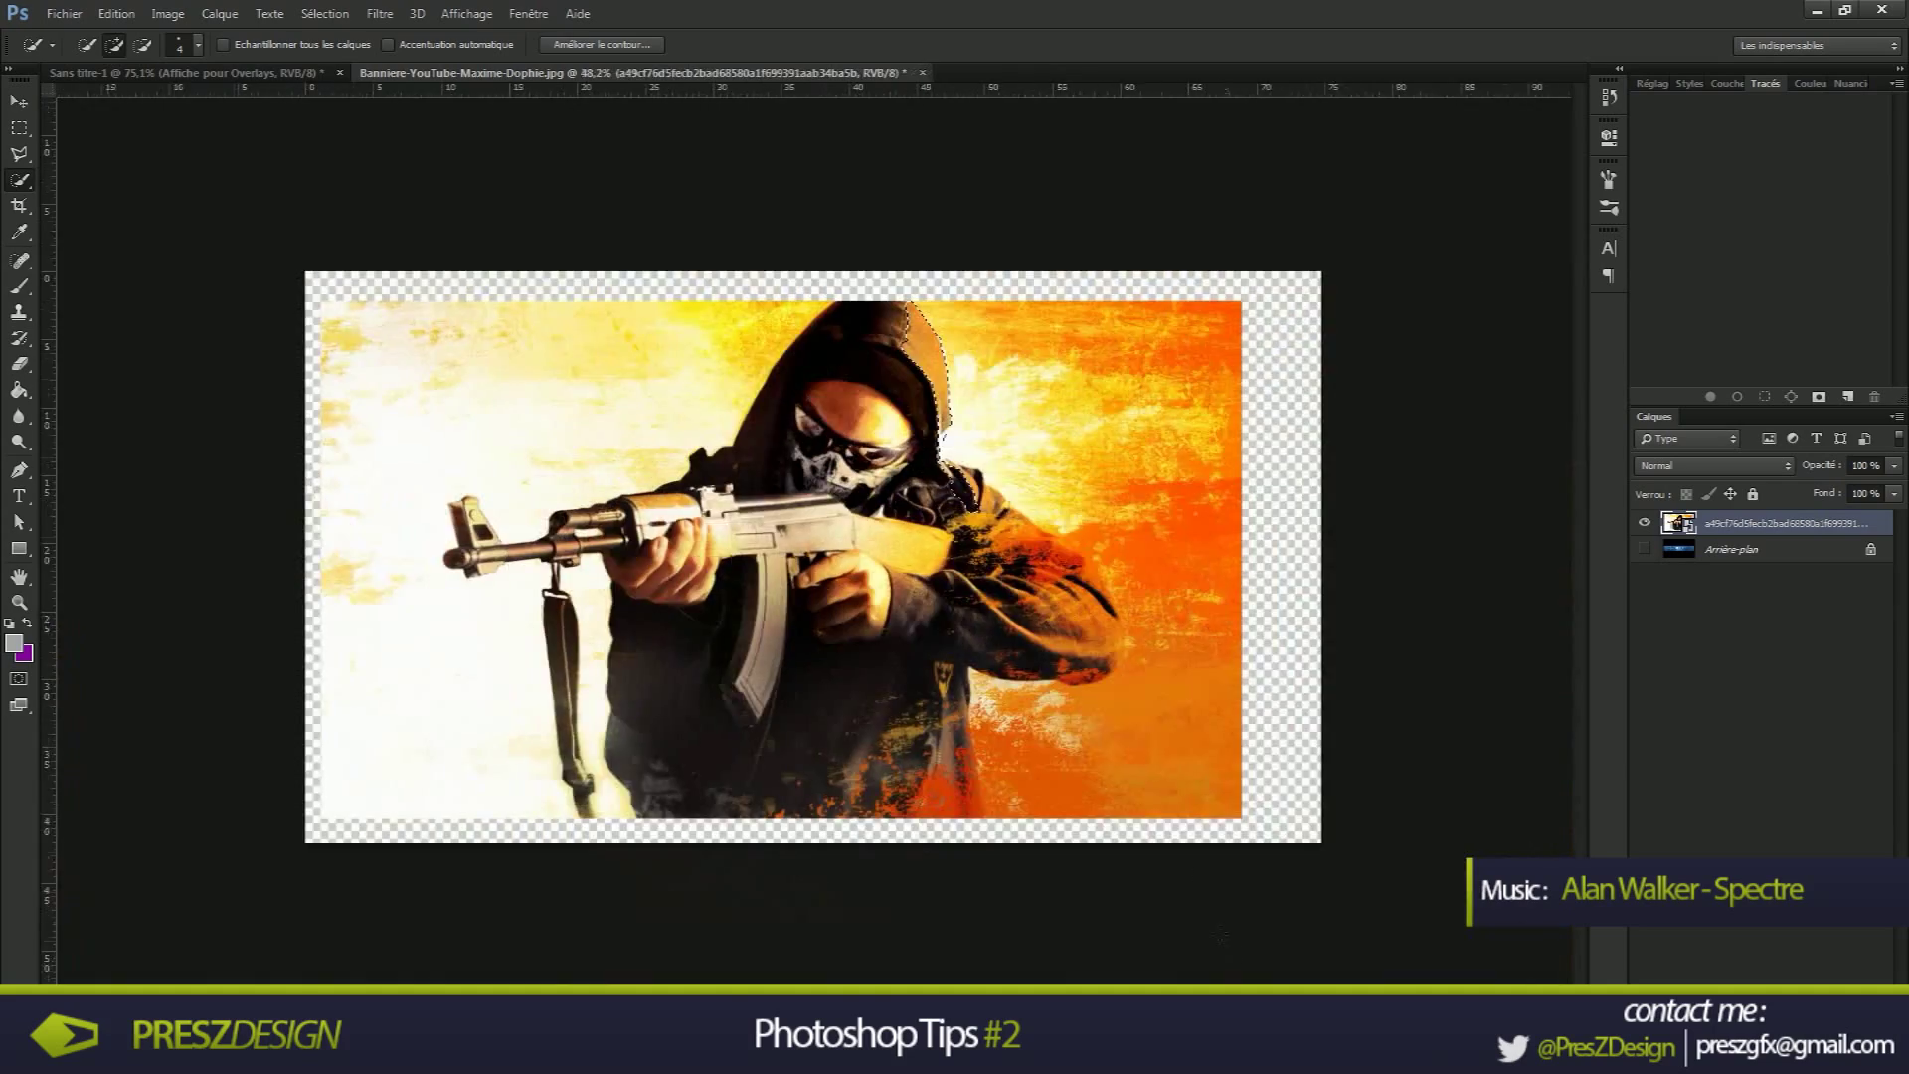
Add the shoulder, the bent arm's outer edge and the underside of the sleeve to the selection
scroll(994, 388, up, 5)
mouse_move(985, 428)
mouse_down()
mouse_move(1004, 418)
mouse_move(1022, 443)
mouse_up()
drag(1069, 507, 1157, 560)
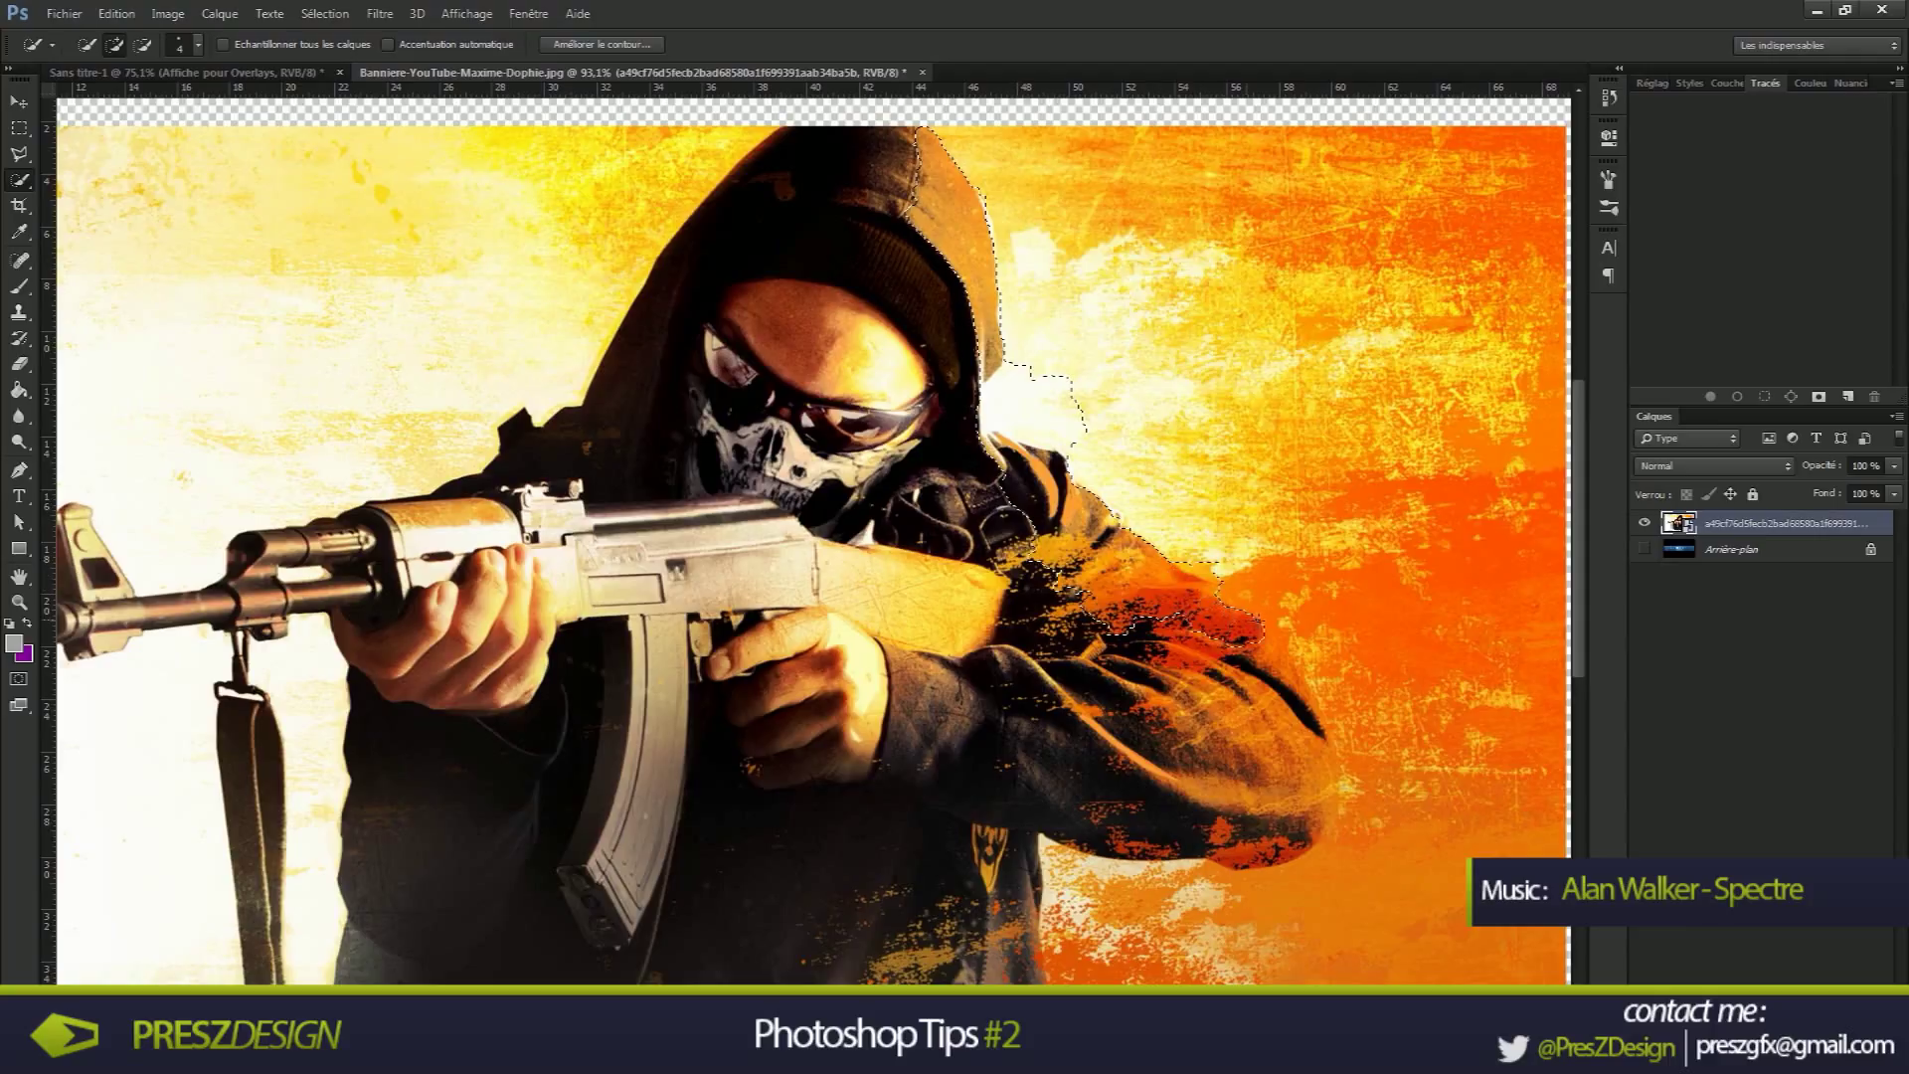
drag(1272, 657, 1323, 795)
mouse_move(1325, 724)
mouse_down()
mouse_move(1322, 835)
mouse_move(1248, 857)
mouse_up()
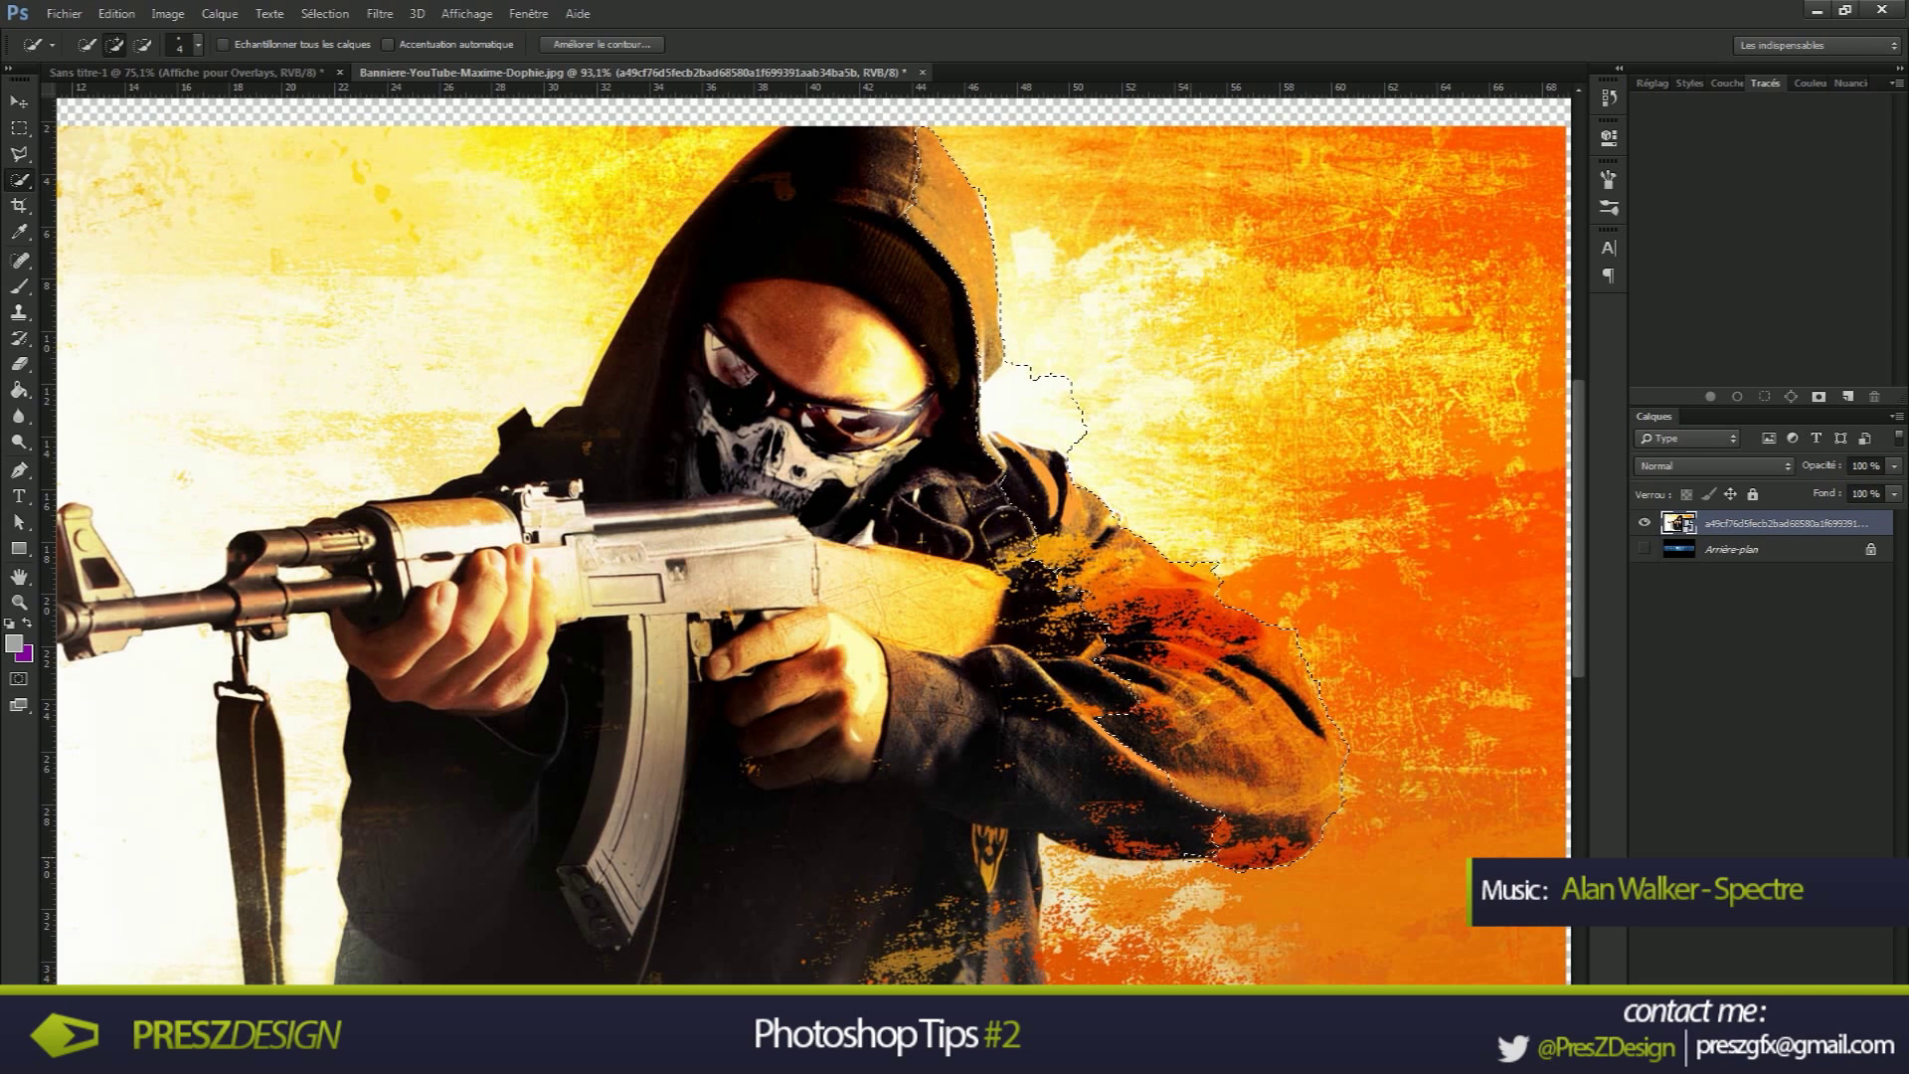
mouse_move(1149, 797)
mouse_down()
mouse_move(1056, 843)
mouse_move(1030, 901)
mouse_move(1032, 980)
mouse_up()
Extend the selection down the jacket's edge beside the zipper to the bottom of the image
scroll(1034, 969, down, 7)
scroll(1045, 925, up, 10)
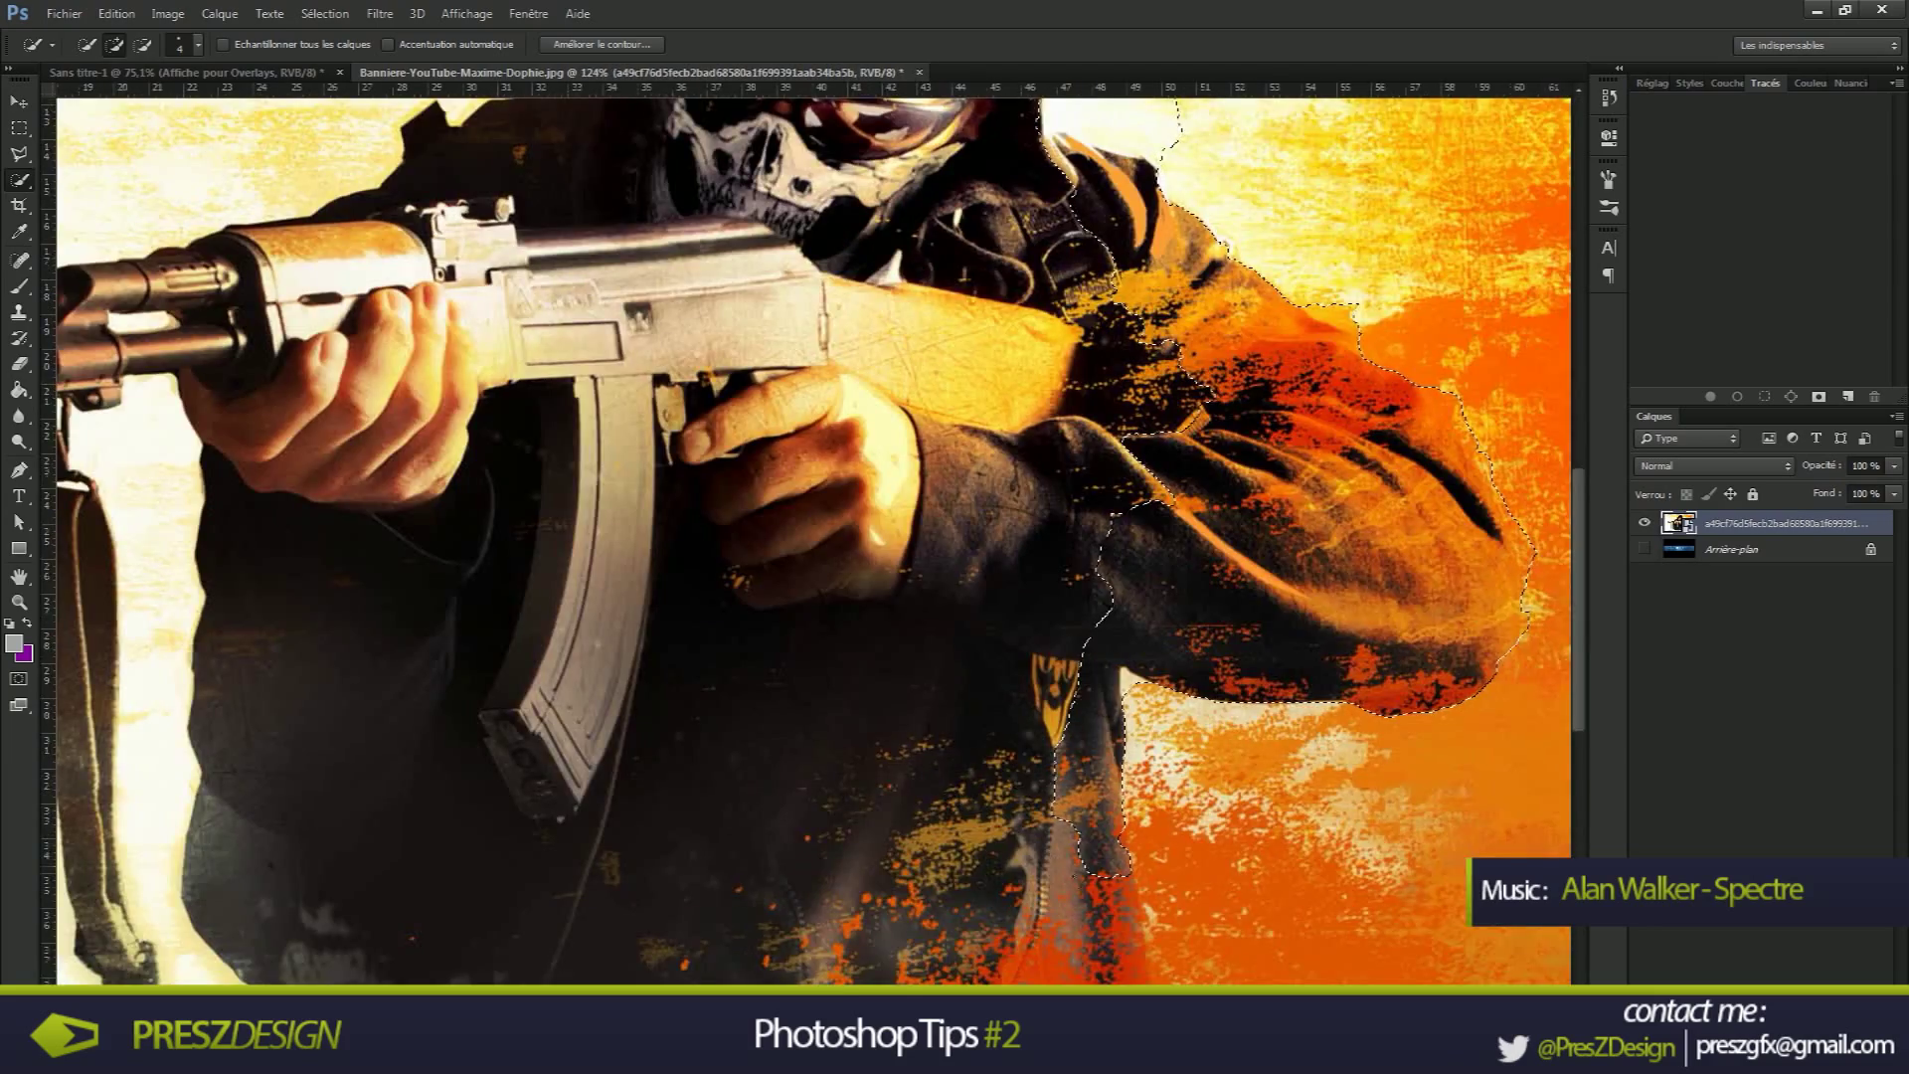
scroll(1129, 925, up, 5)
drag(1122, 591, 1174, 921)
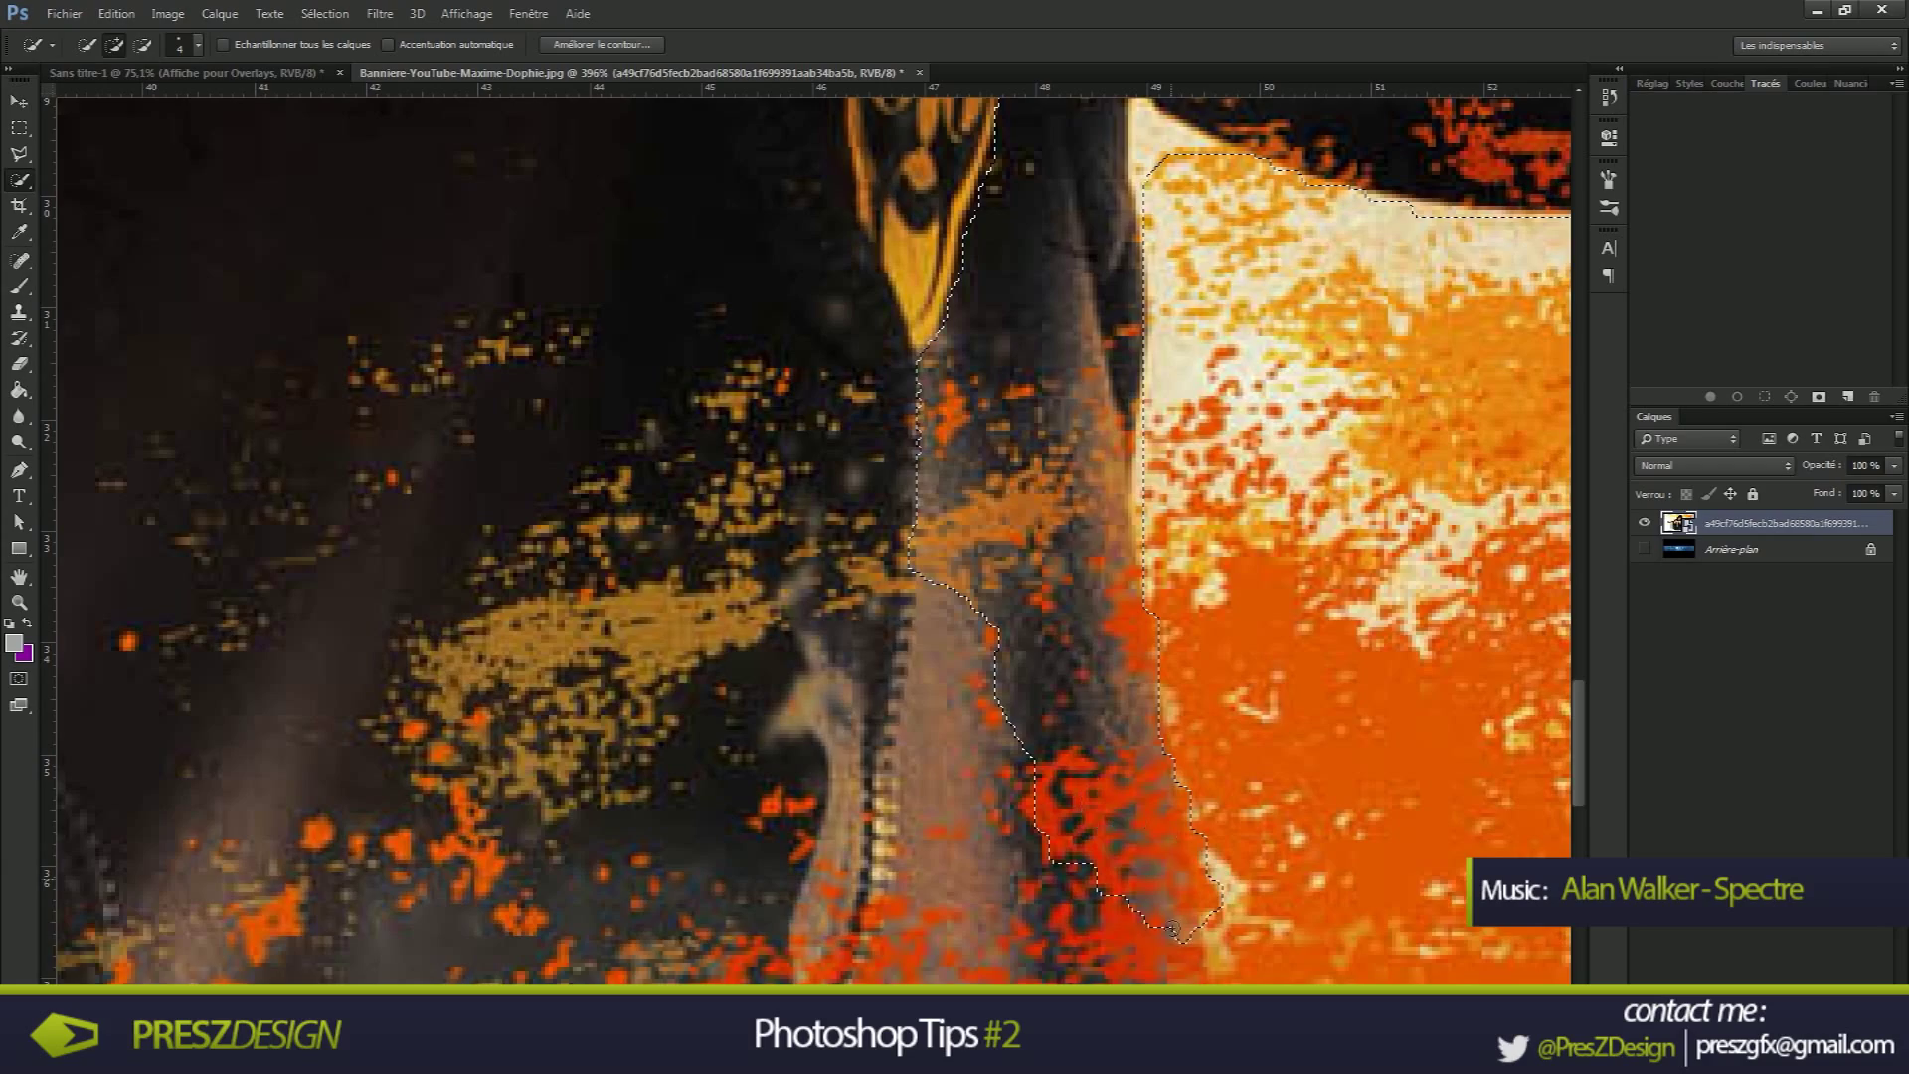
scroll(1068, 540, down, 7)
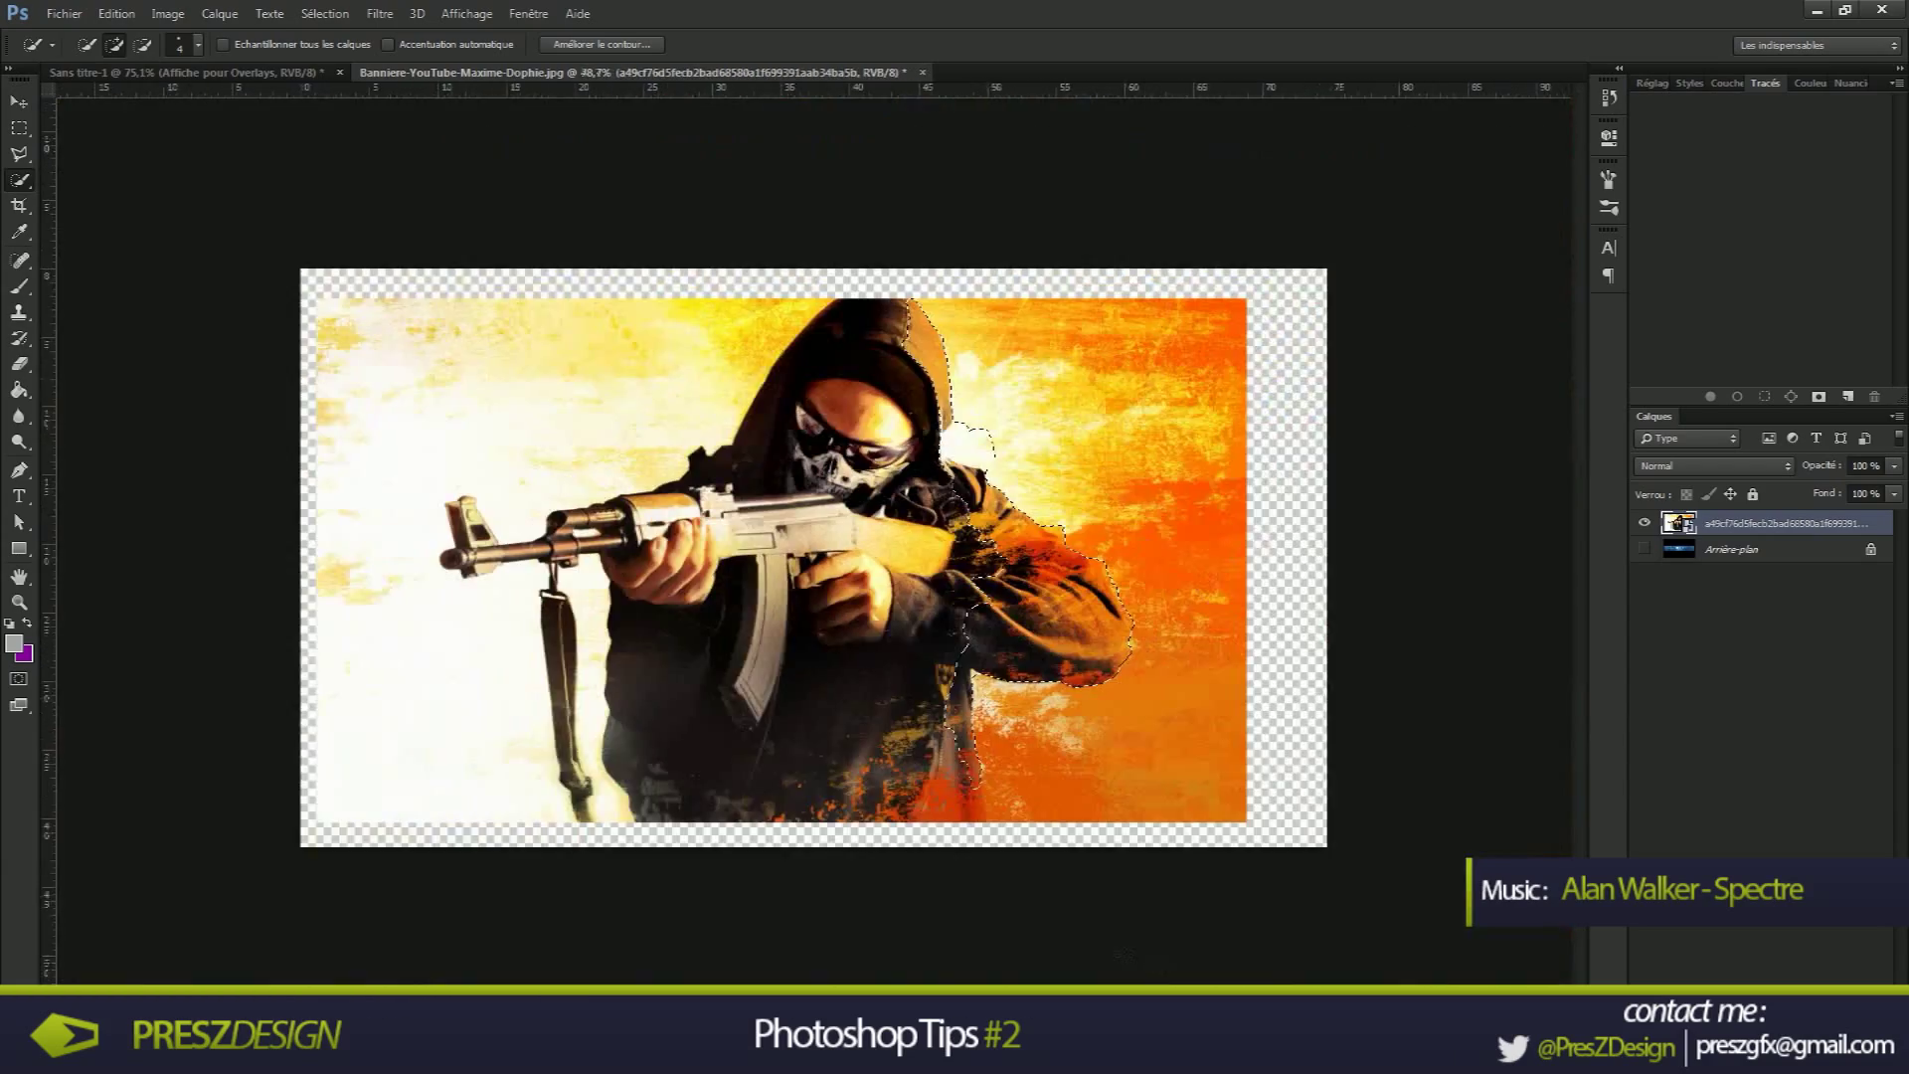
scroll(1035, 959, up, 5)
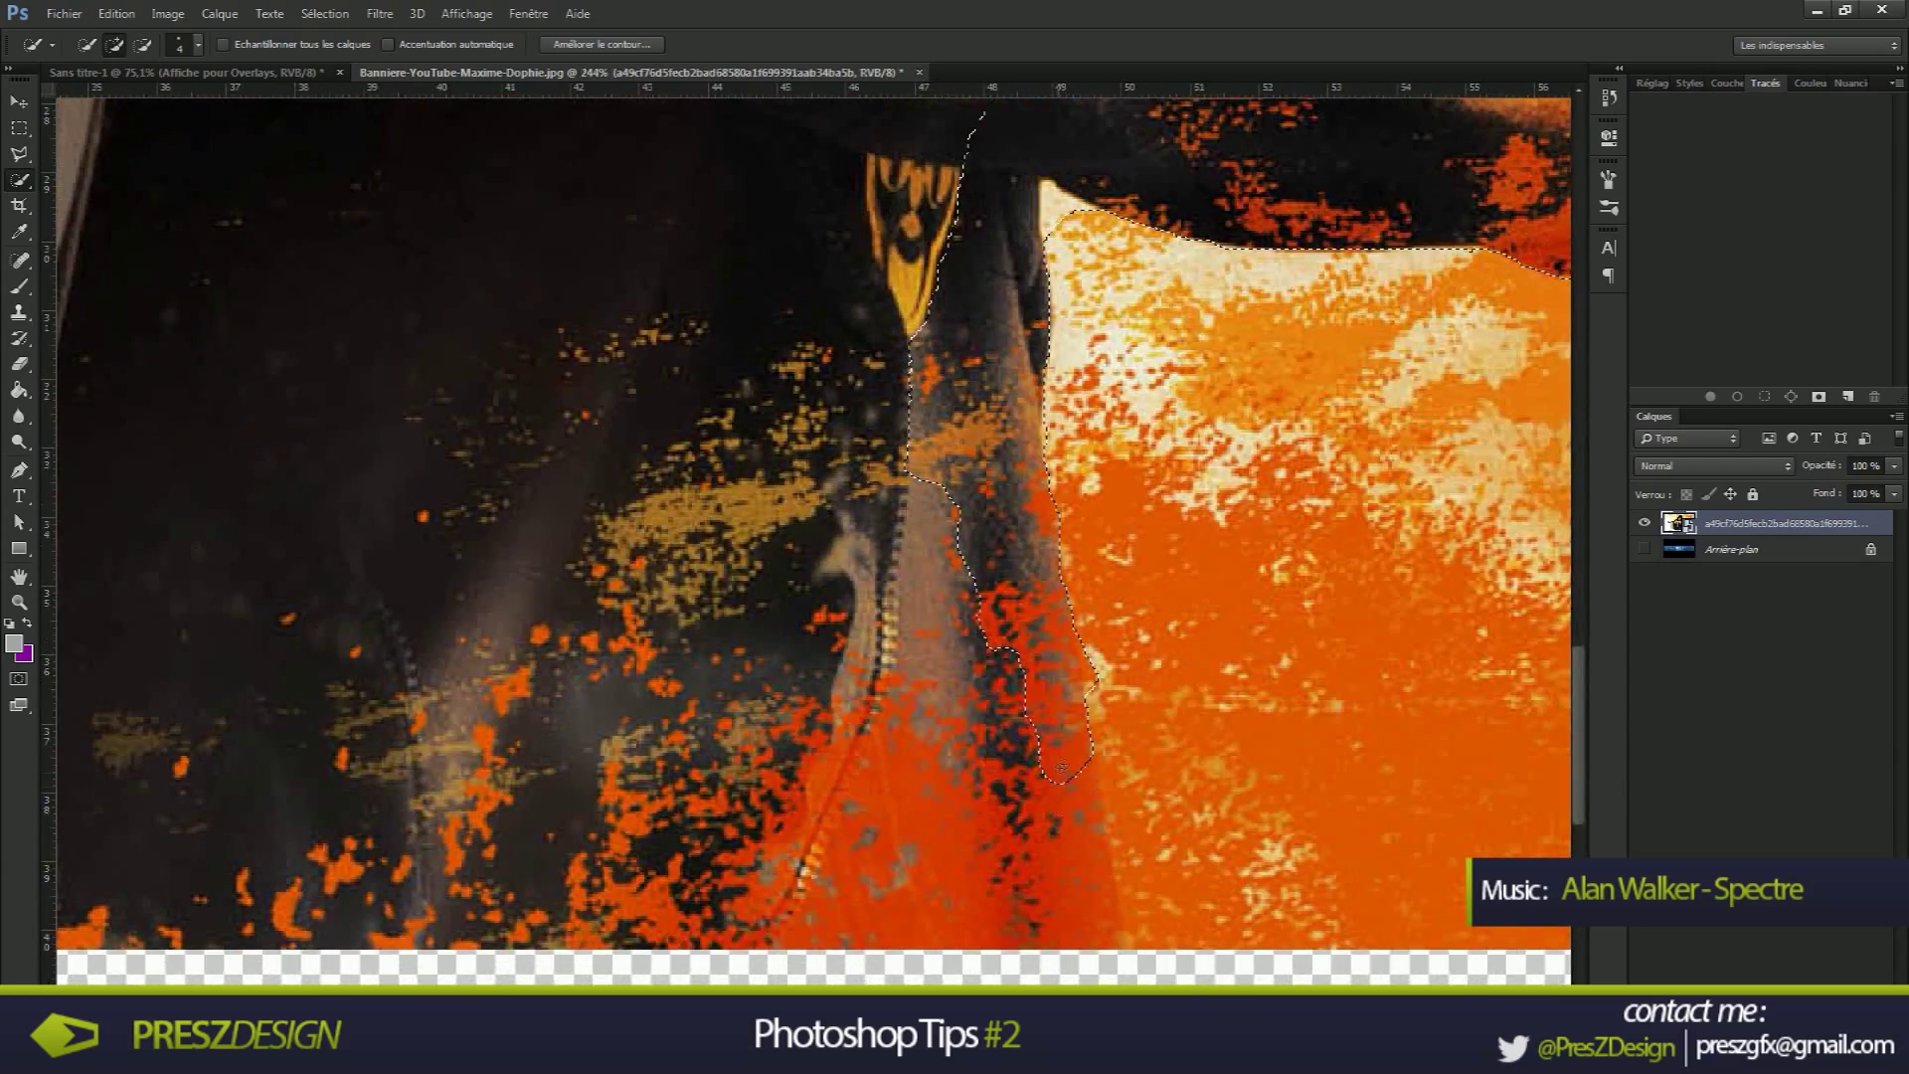
drag(1091, 843, 1102, 890)
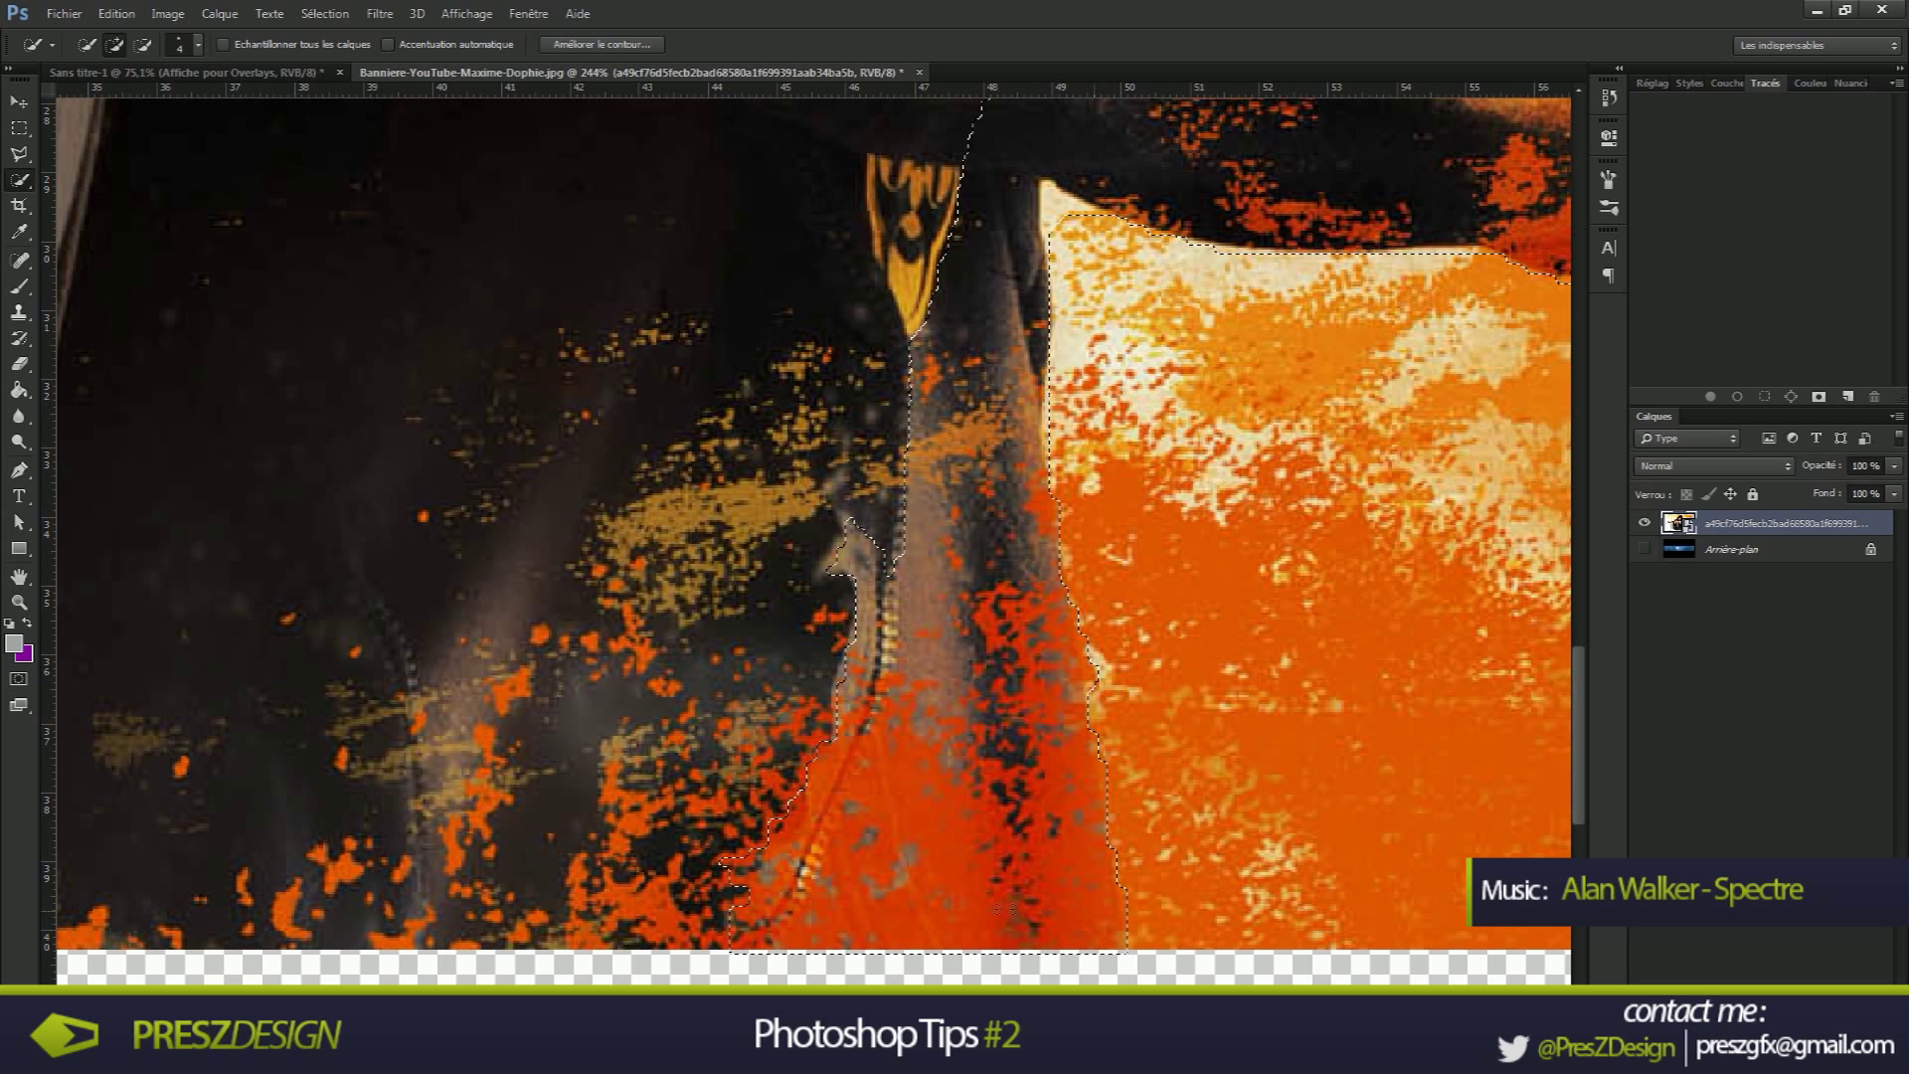
Add the jacket's bottom edge and dark torso to the selection, across to the side beneath the front hand
drag(686, 907, 70, 910)
scroll(515, 971, left, 7)
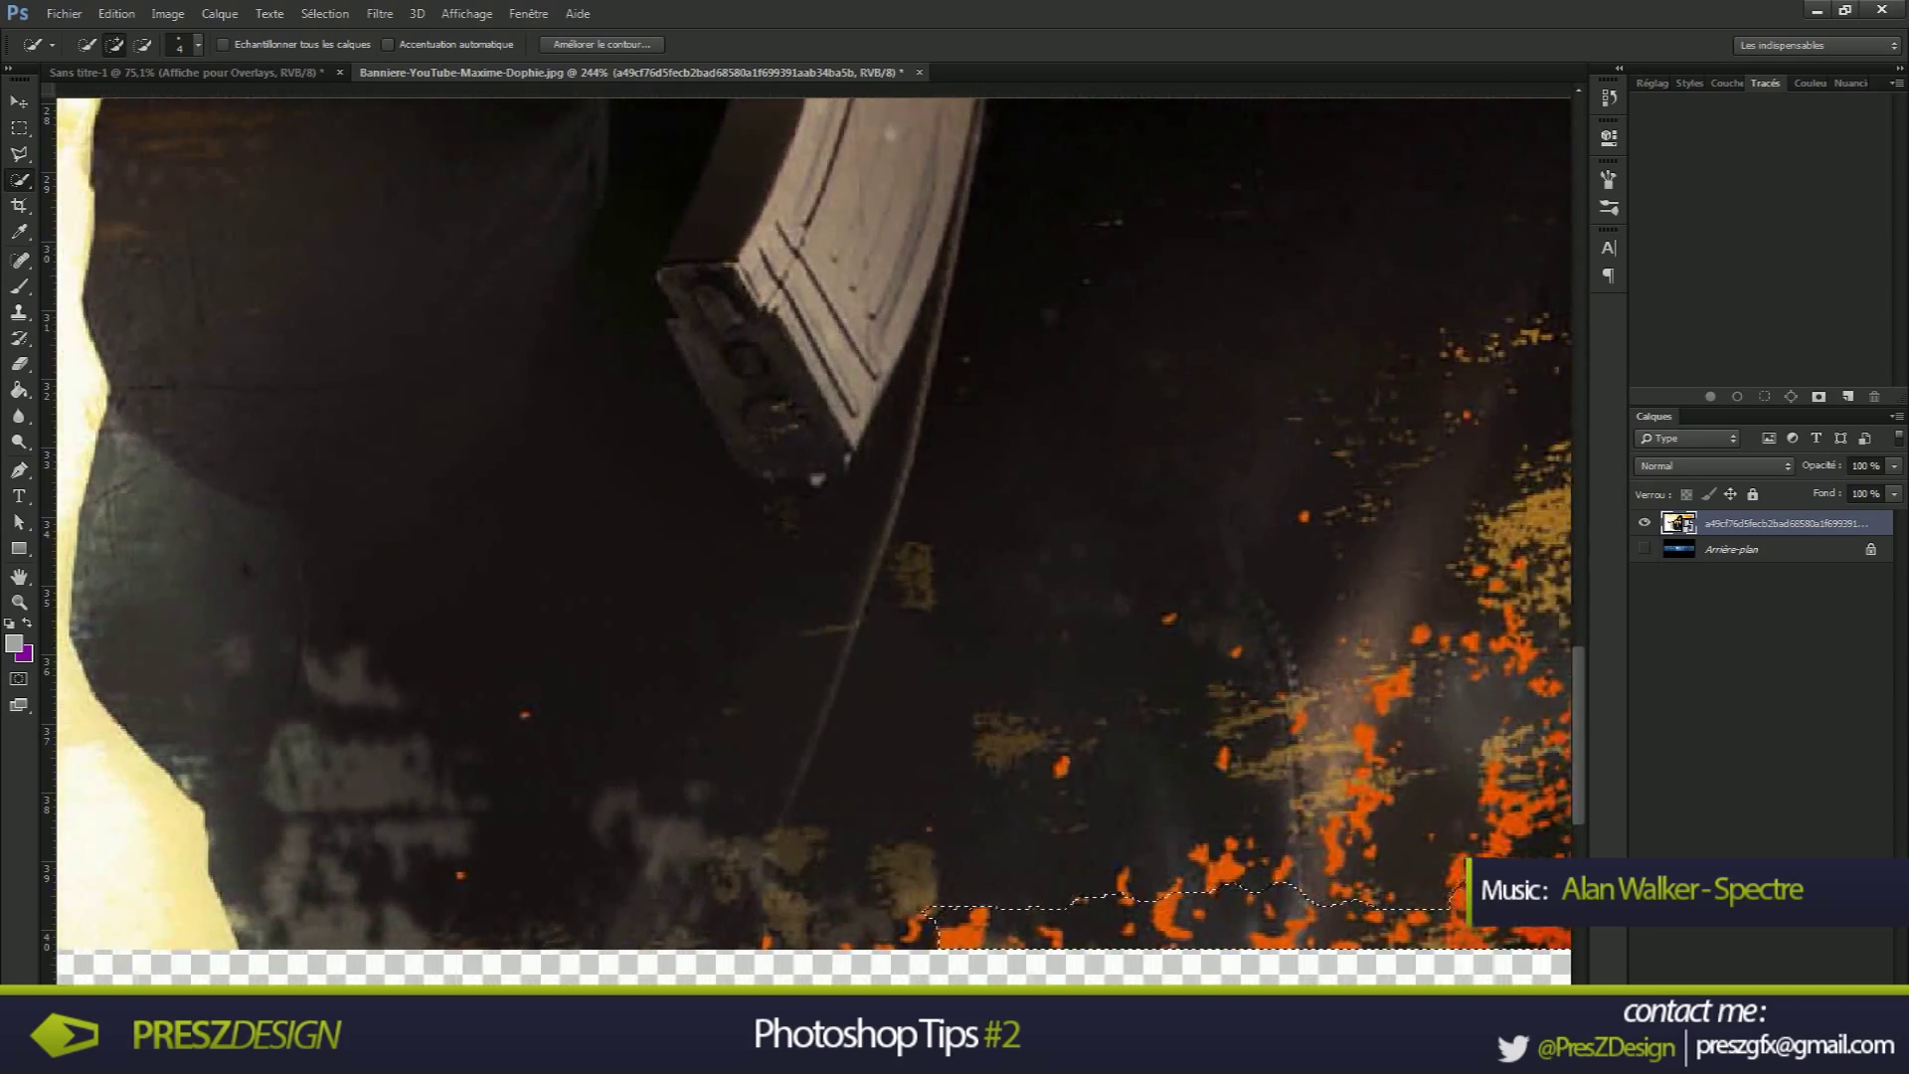
drag(950, 924, 418, 921)
scroll(418, 921, down, 10)
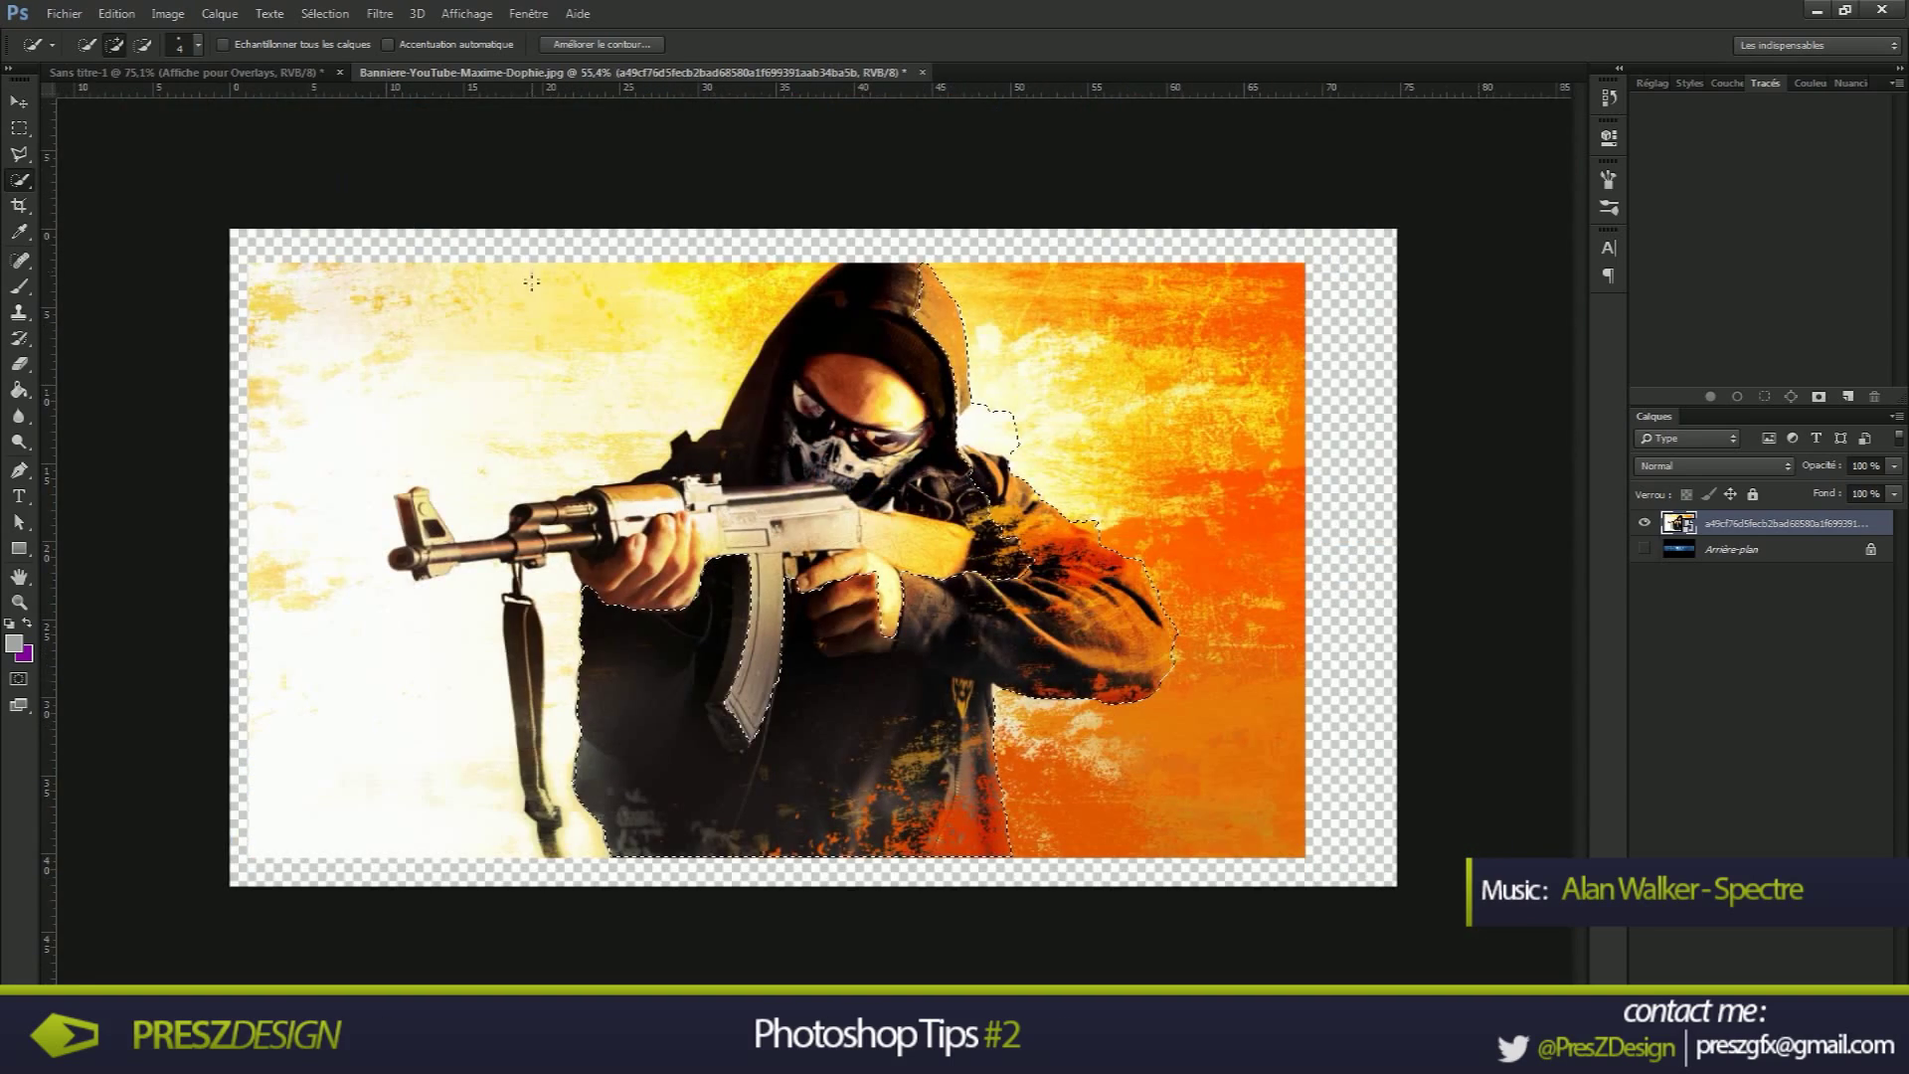
scroll(545, 688, up, 3)
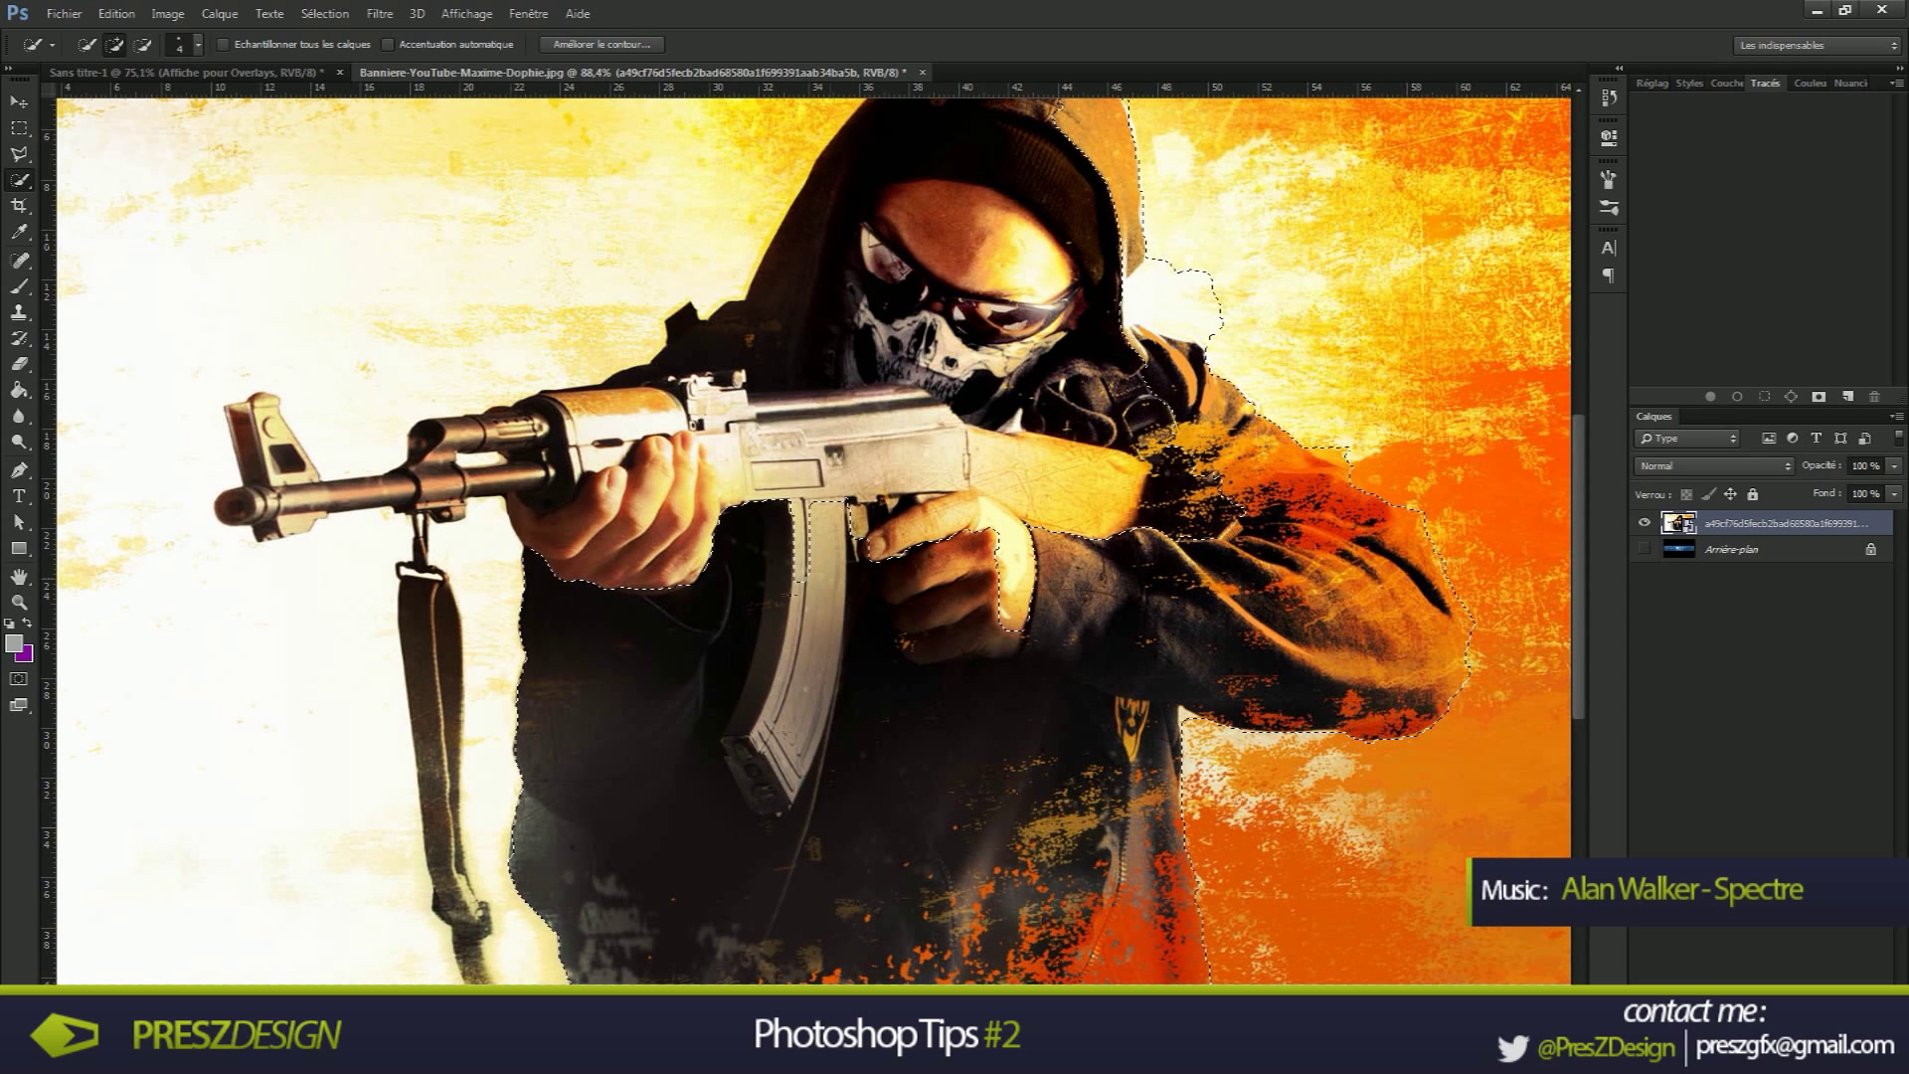
Add the rifle body, the hands, the masked face and the rest of the hood to the selection
drag(792, 507, 1056, 418)
mouse_move(1063, 233)
mouse_down()
mouse_move(990, 180)
mouse_move(975, 215)
mouse_up()
scroll(975, 215, down, 4)
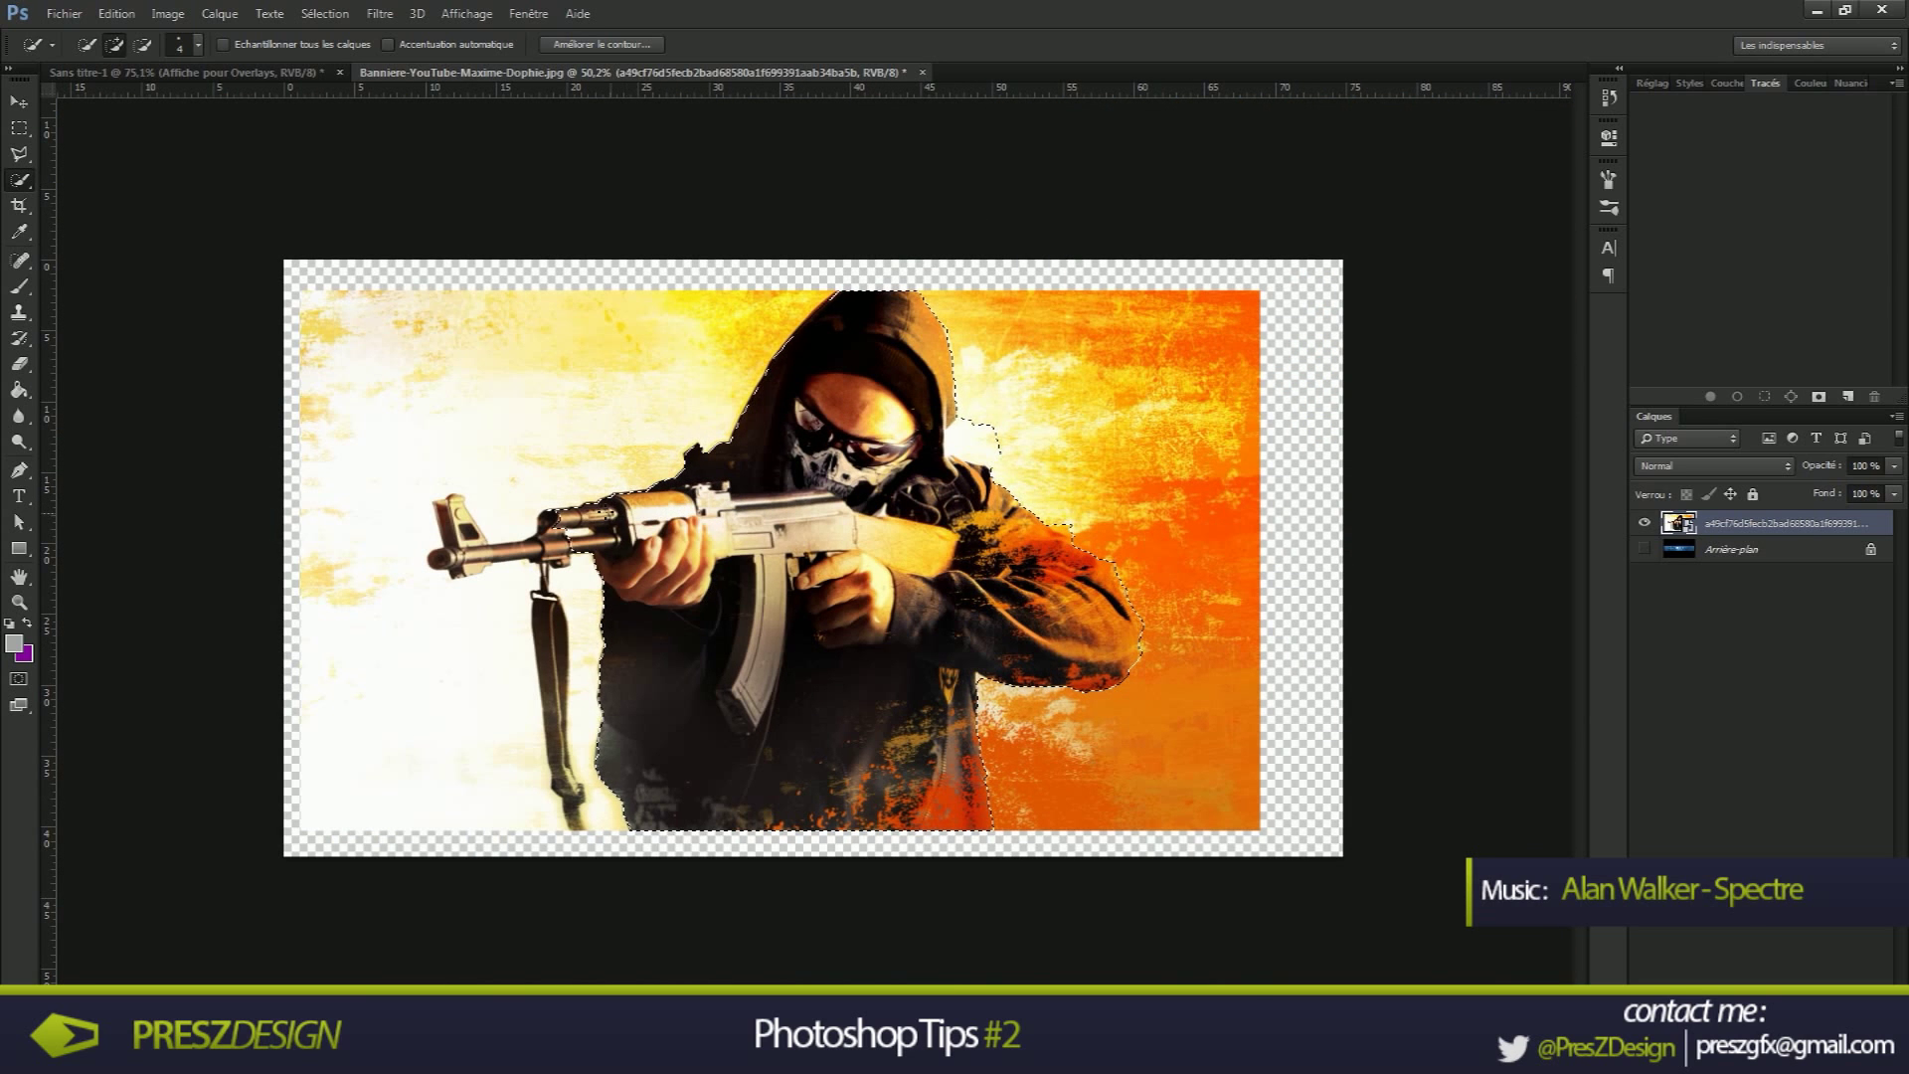
Add the gas tube, barrel, front sight and muzzle of the rifle to the selection
scroll(552, 512, up, 10)
scroll(354, 496, up, 3)
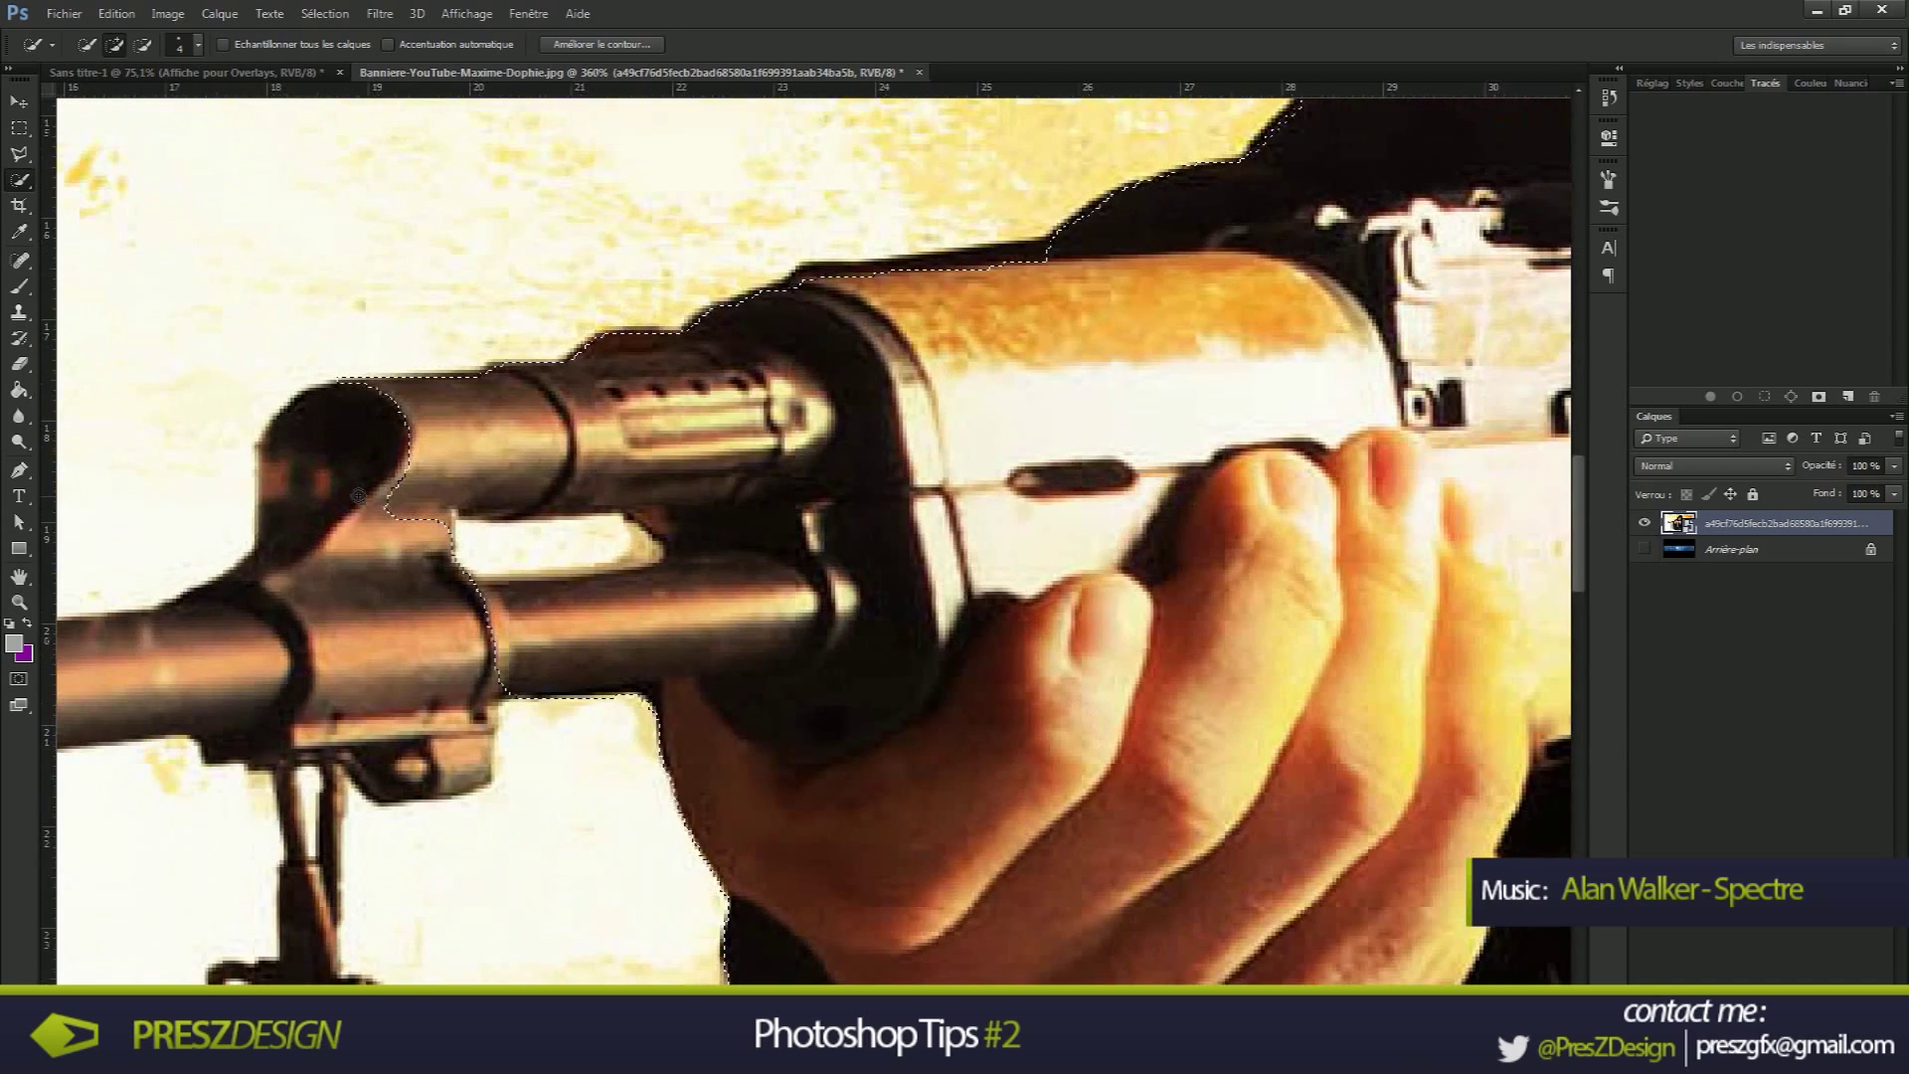
mouse_move(394, 427)
mouse_down()
mouse_move(322, 464)
mouse_move(314, 395)
mouse_move(291, 415)
mouse_move(245, 593)
mouse_up()
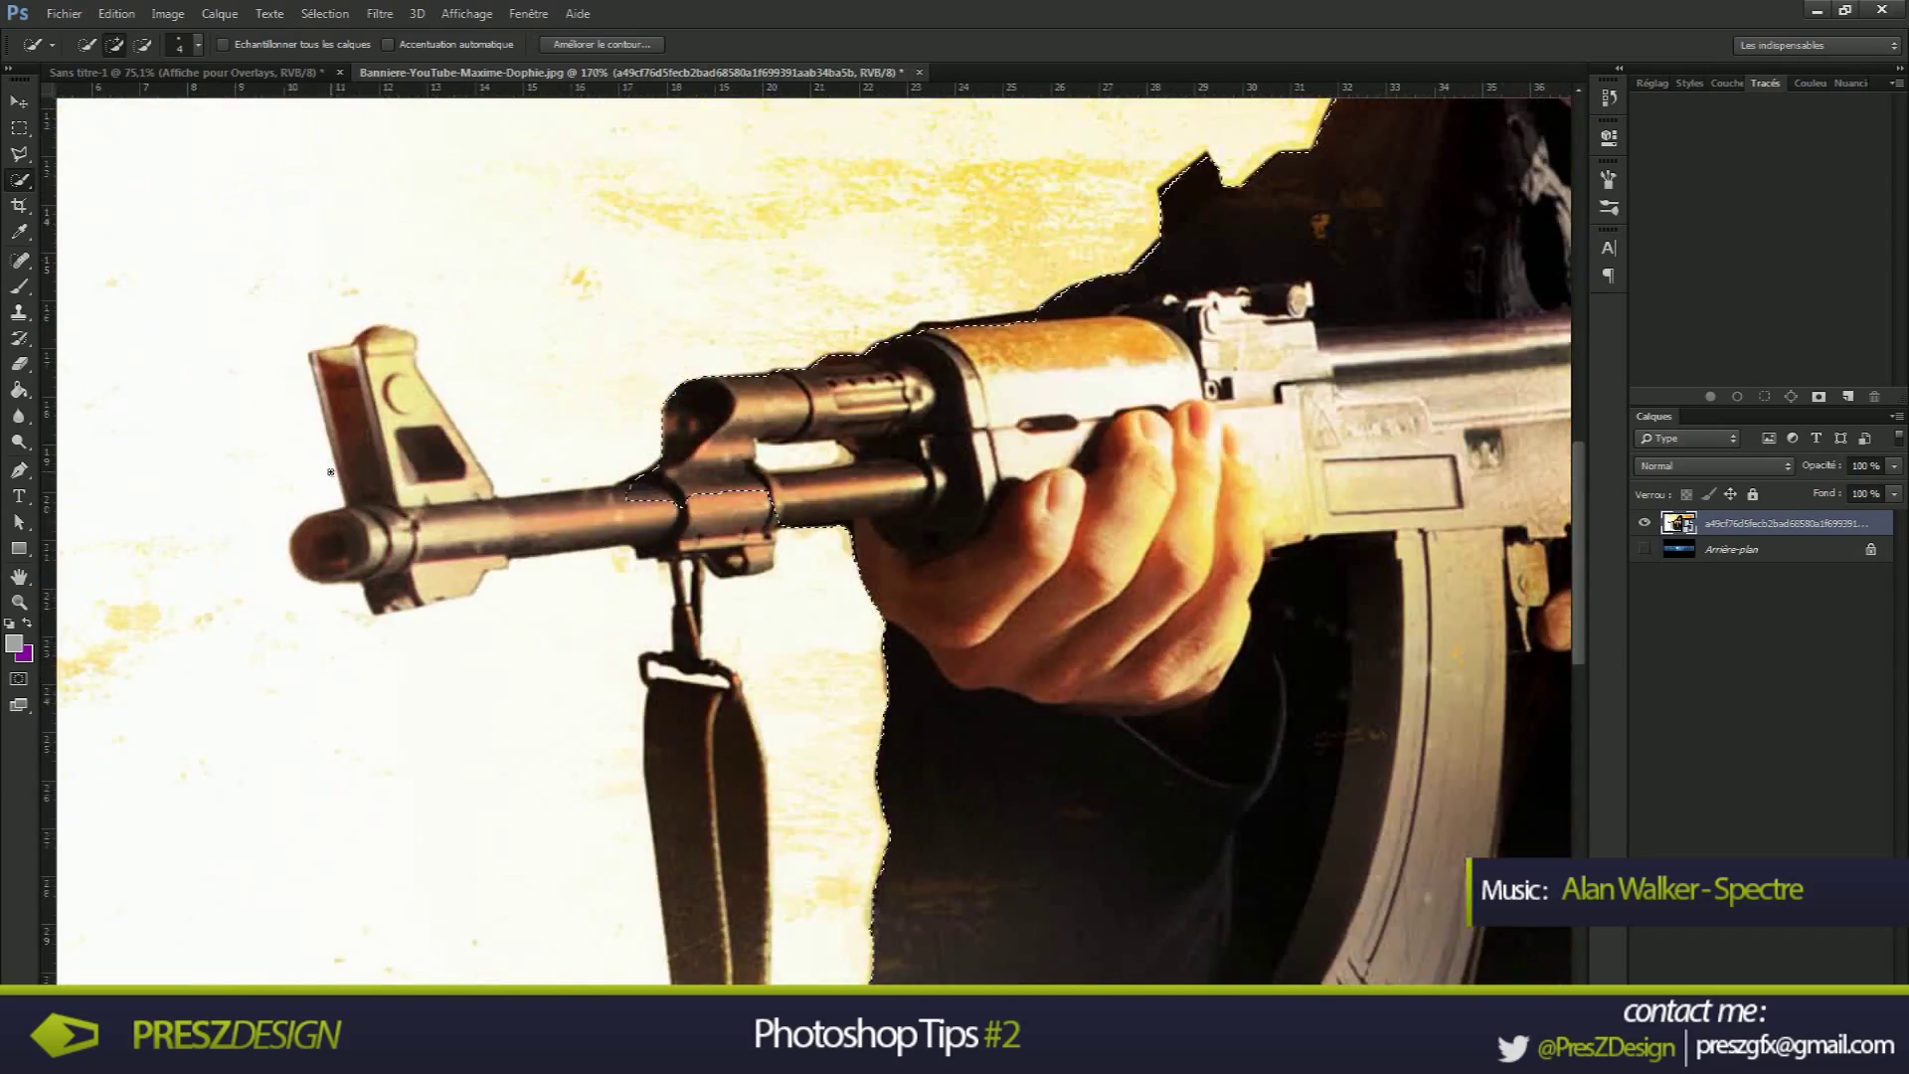
mouse_move(366, 496)
mouse_down()
mouse_move(325, 349)
mouse_move(410, 338)
mouse_up()
mouse_move(473, 463)
mouse_down()
mouse_move(485, 489)
mouse_move(313, 532)
mouse_up()
drag(421, 581, 466, 580)
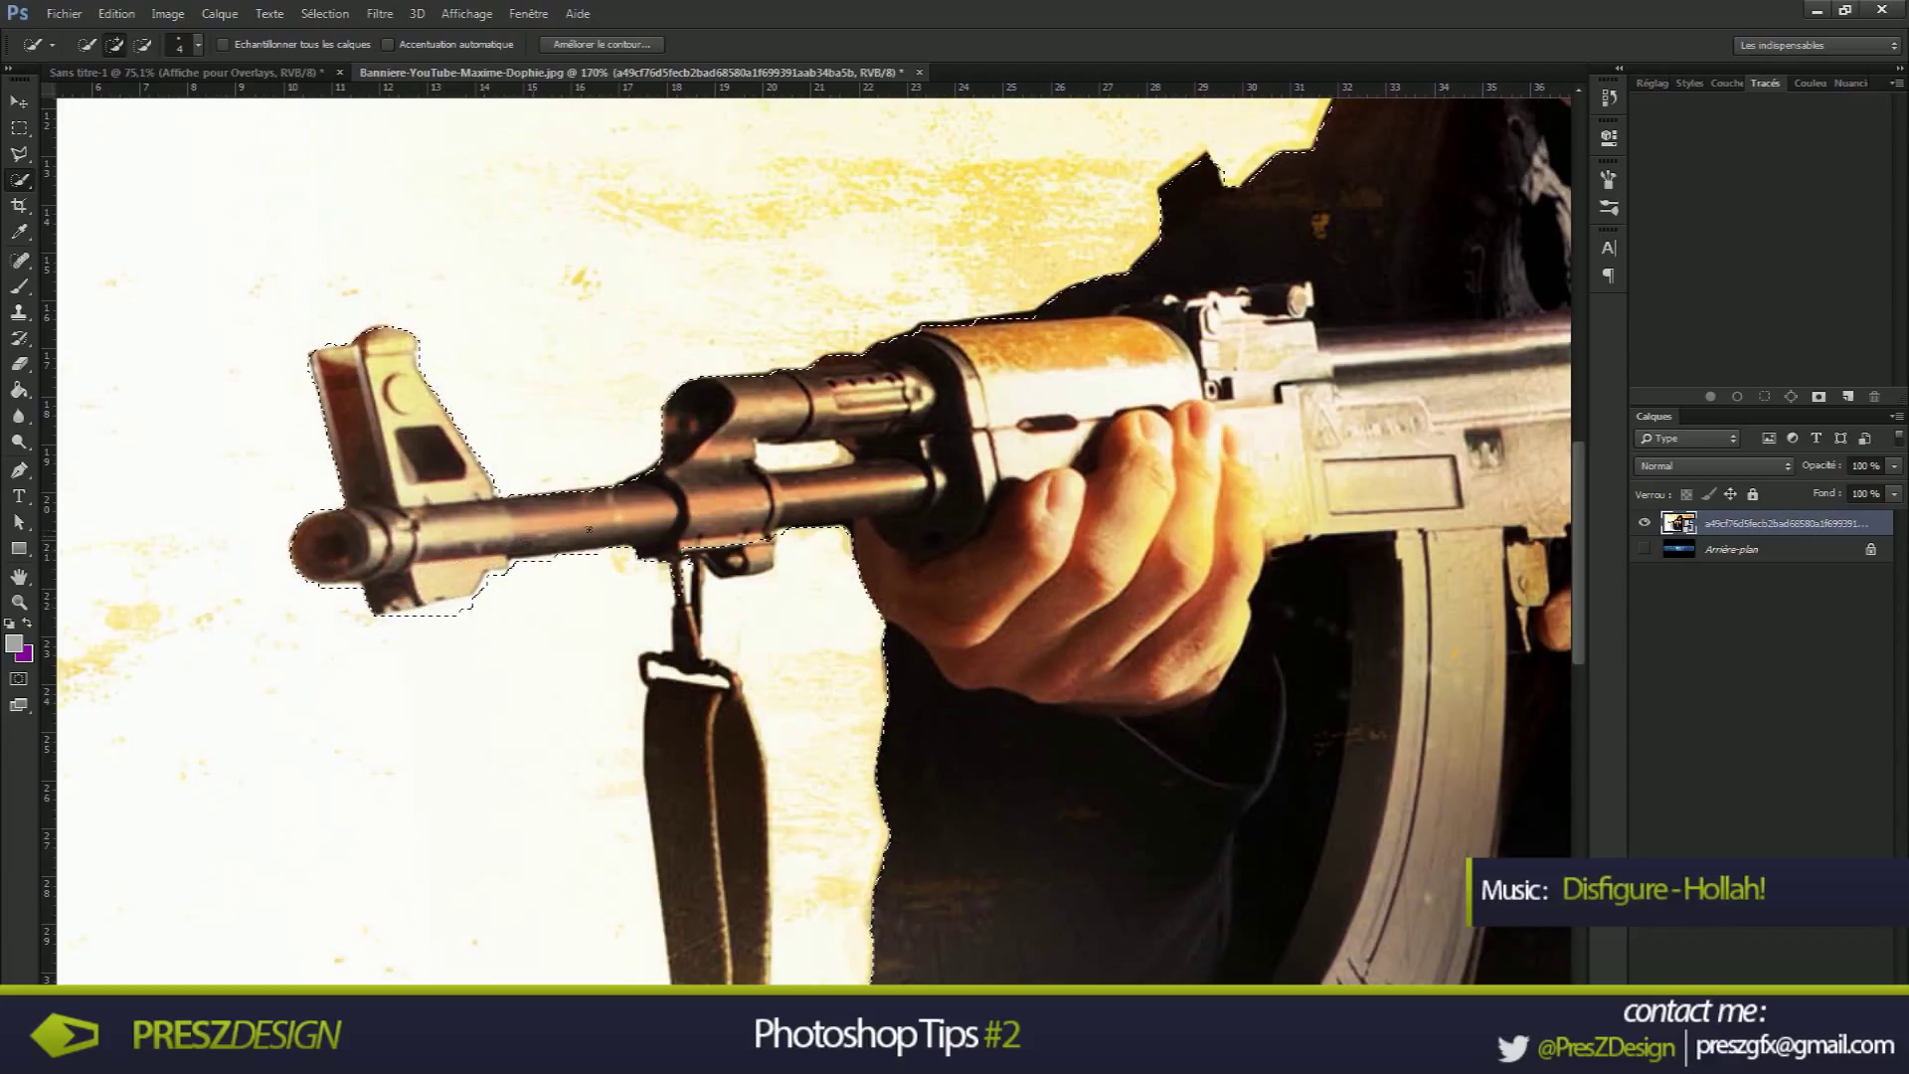
Add the rifle's hanging sling and its metal clip to the selection
drag(681, 593, 684, 631)
drag(720, 732, 726, 788)
drag(646, 718, 660, 688)
scroll(701, 908, down, 4)
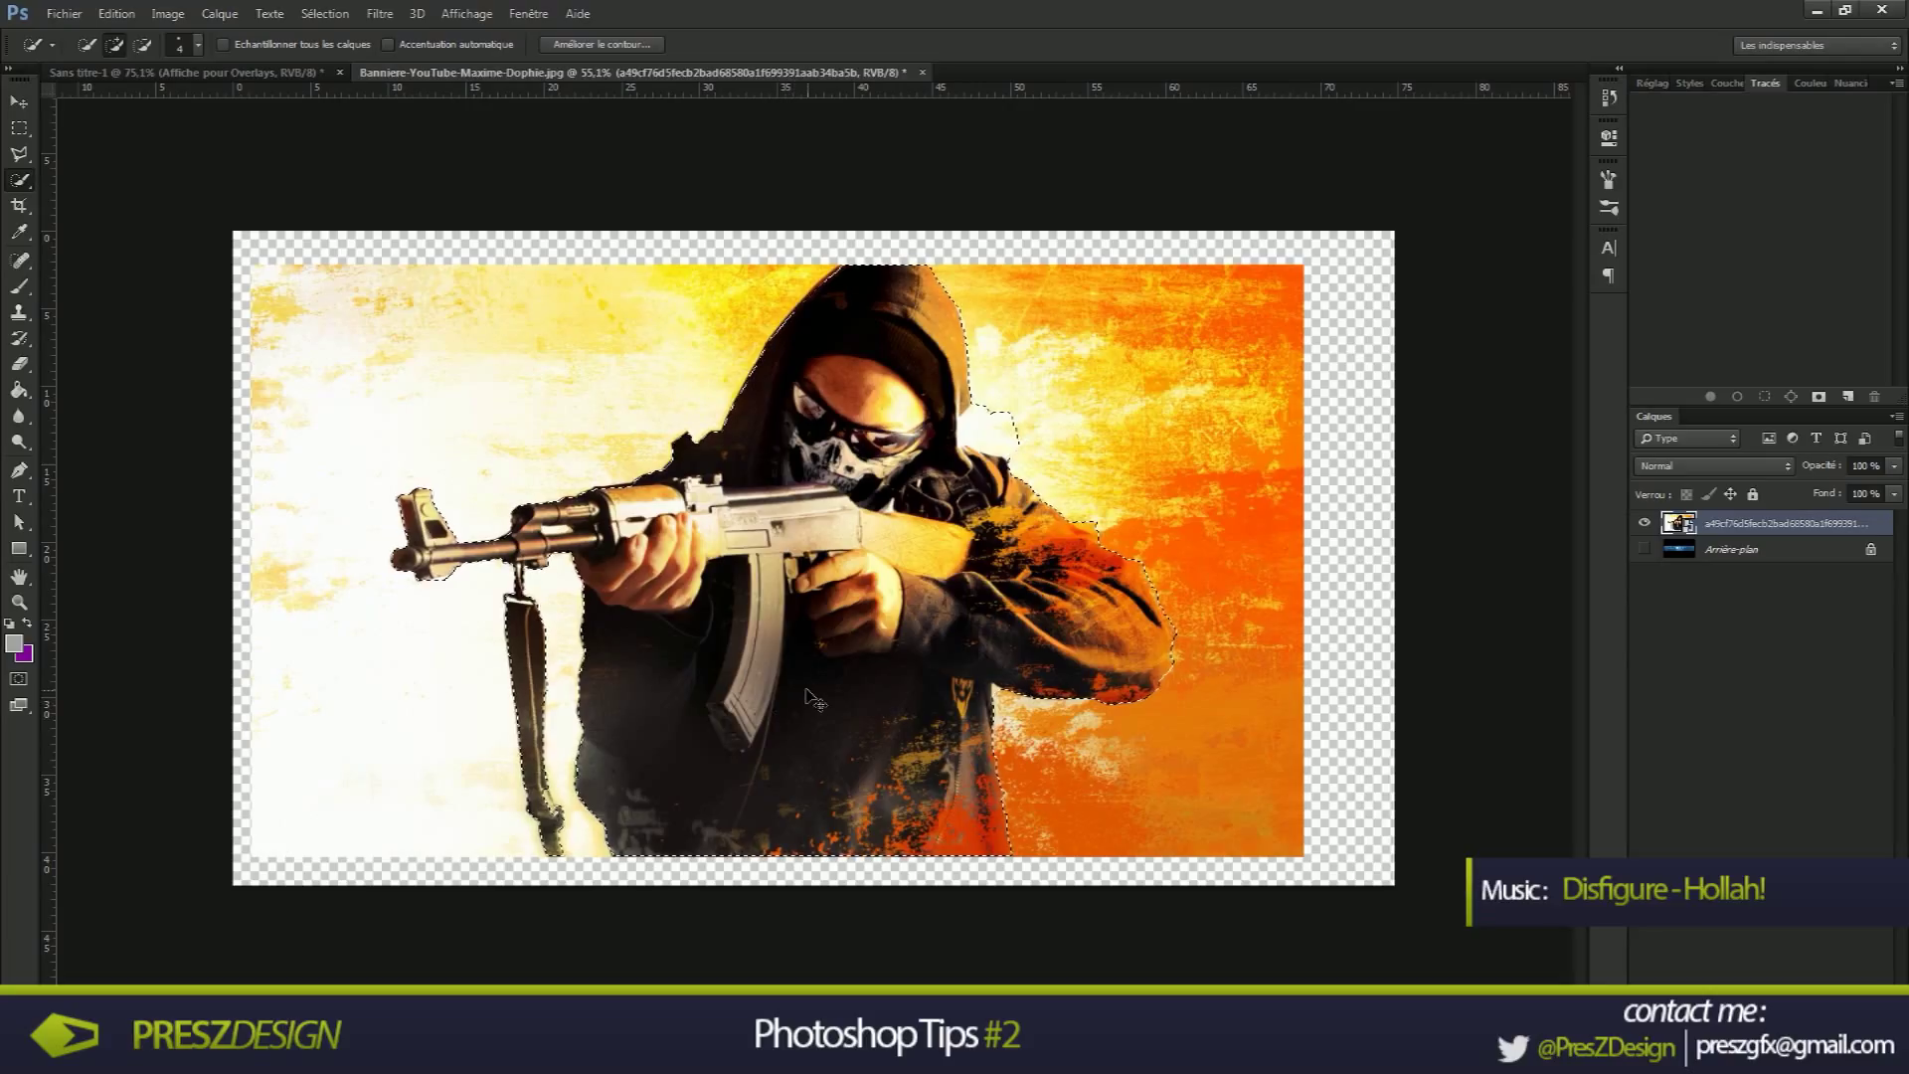
Copy the selected gunman to a new layer and hide the original image layer
key(ctrl+j)
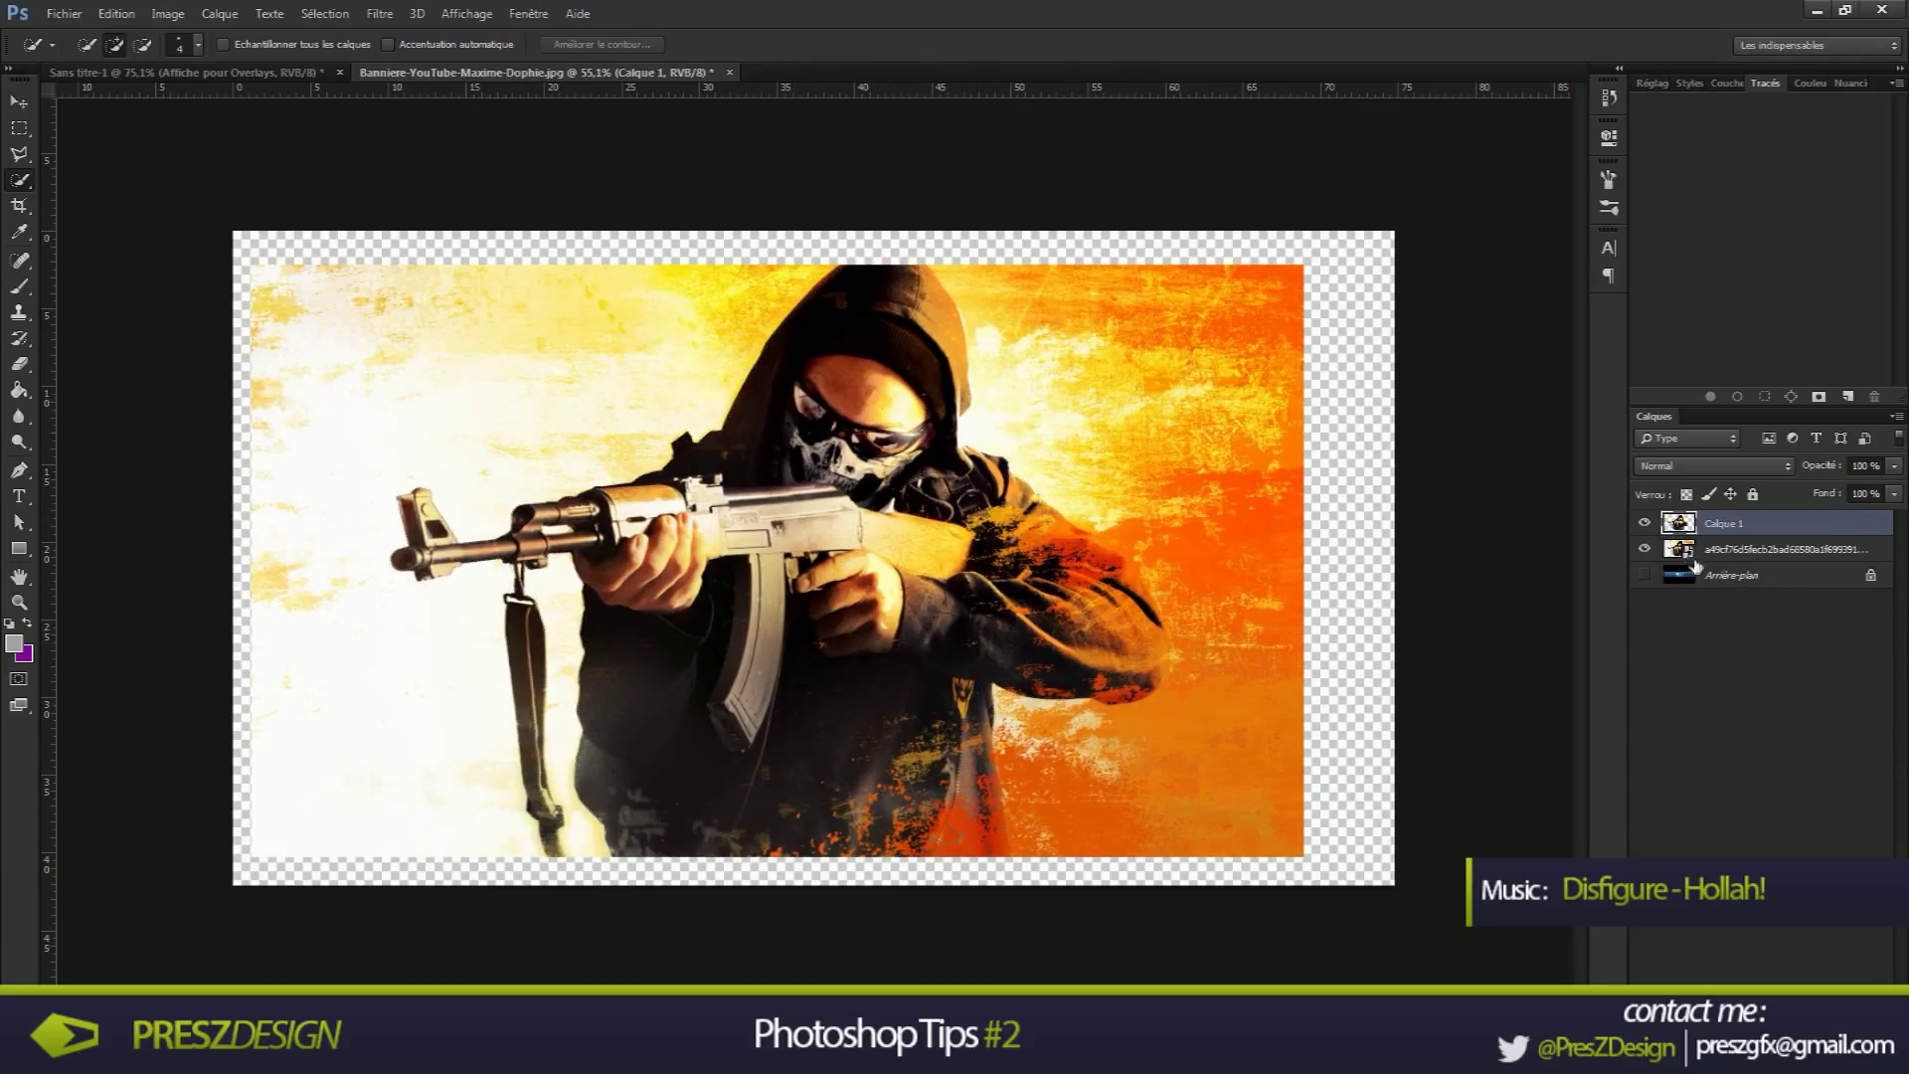
click(1644, 550)
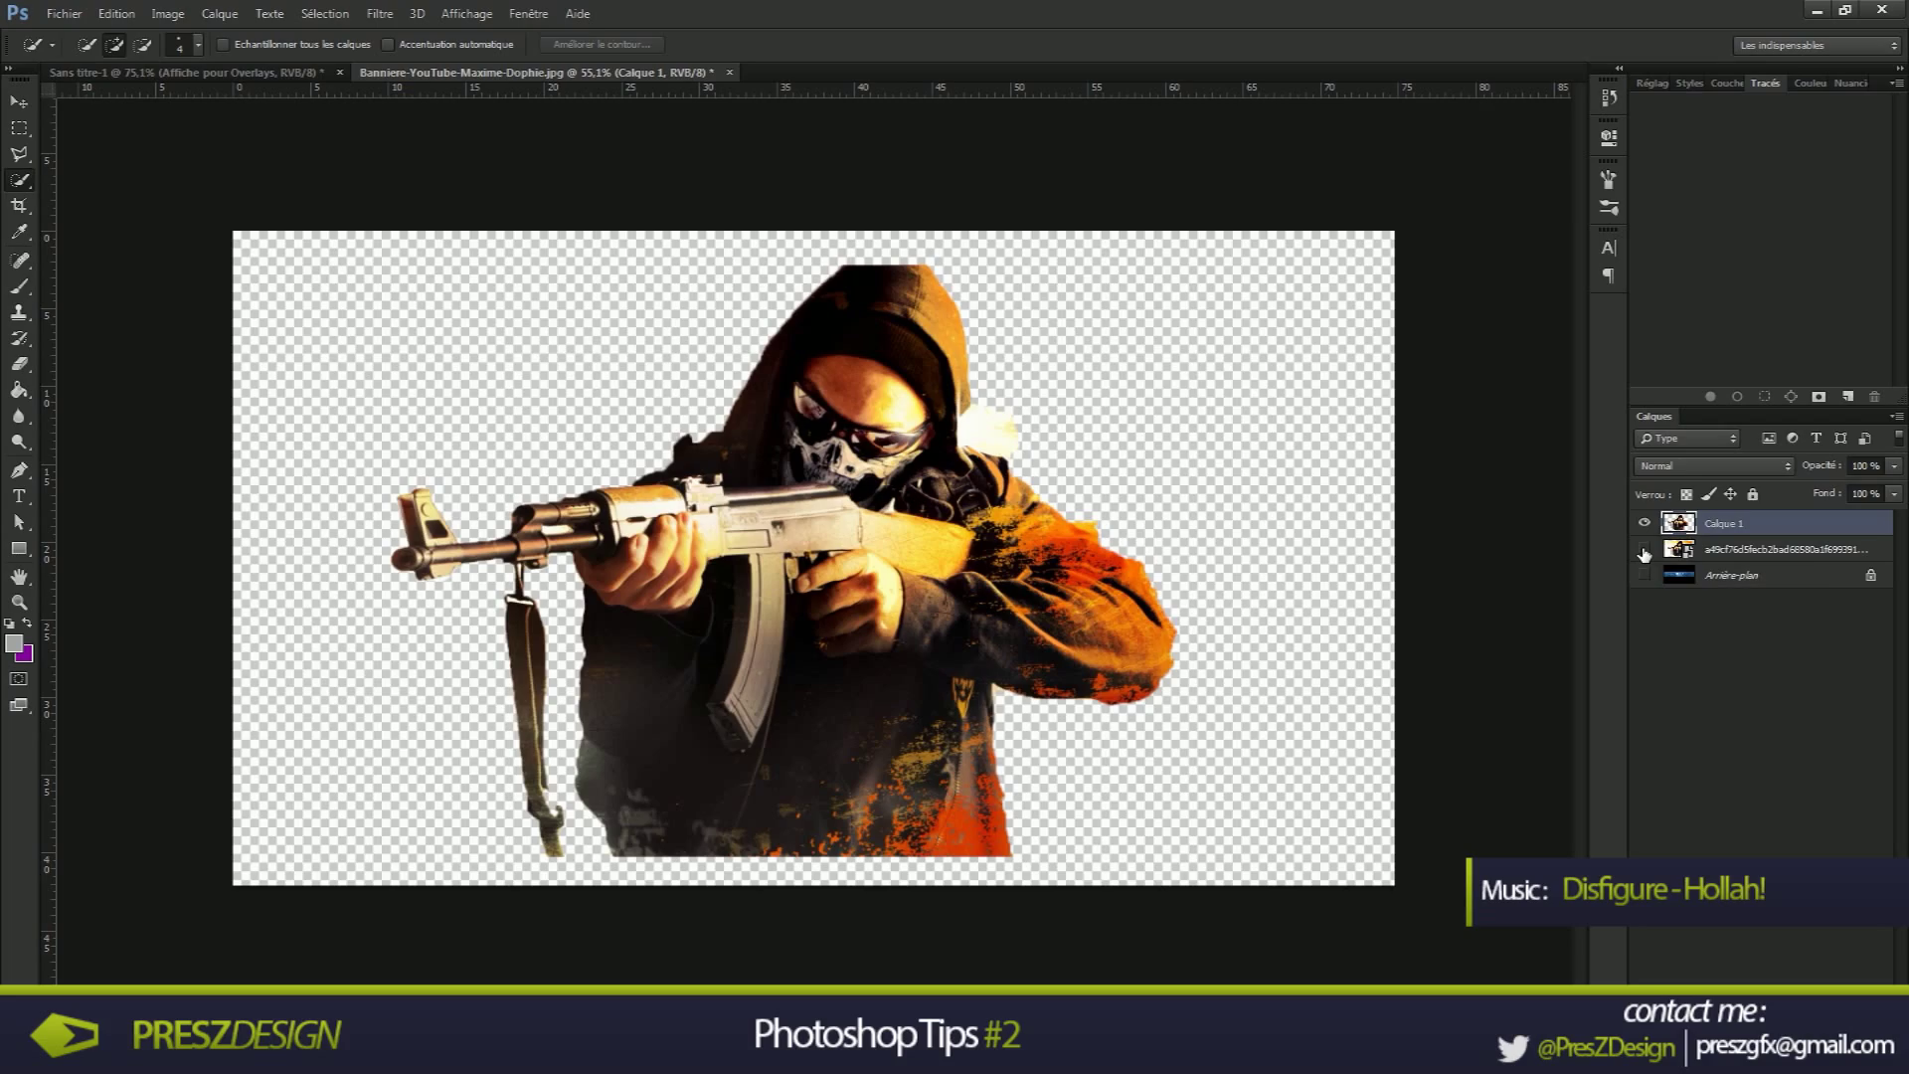
Erase the leftover white patch between the hood and shoulder with a 15 px Eraser
scroll(962, 342, up, 1)
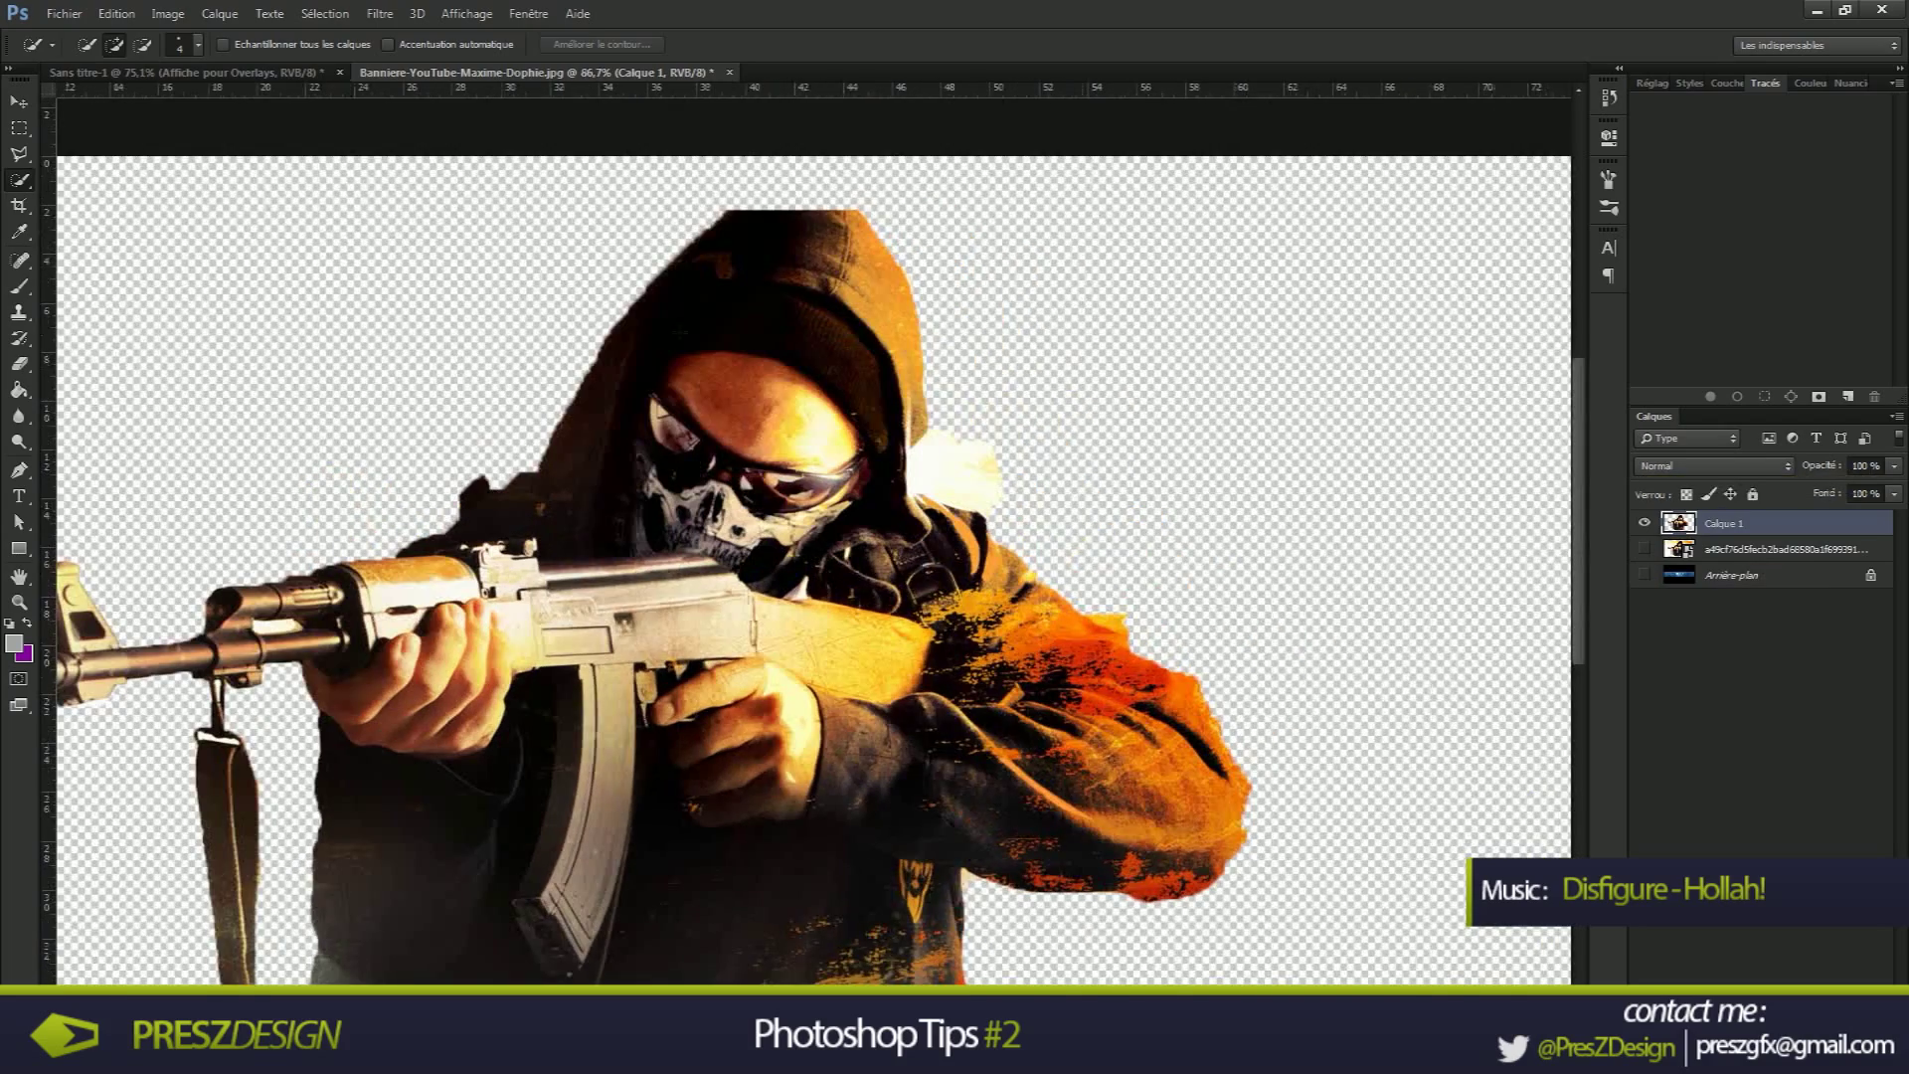
click(18, 365)
scroll(861, 433, up, 5)
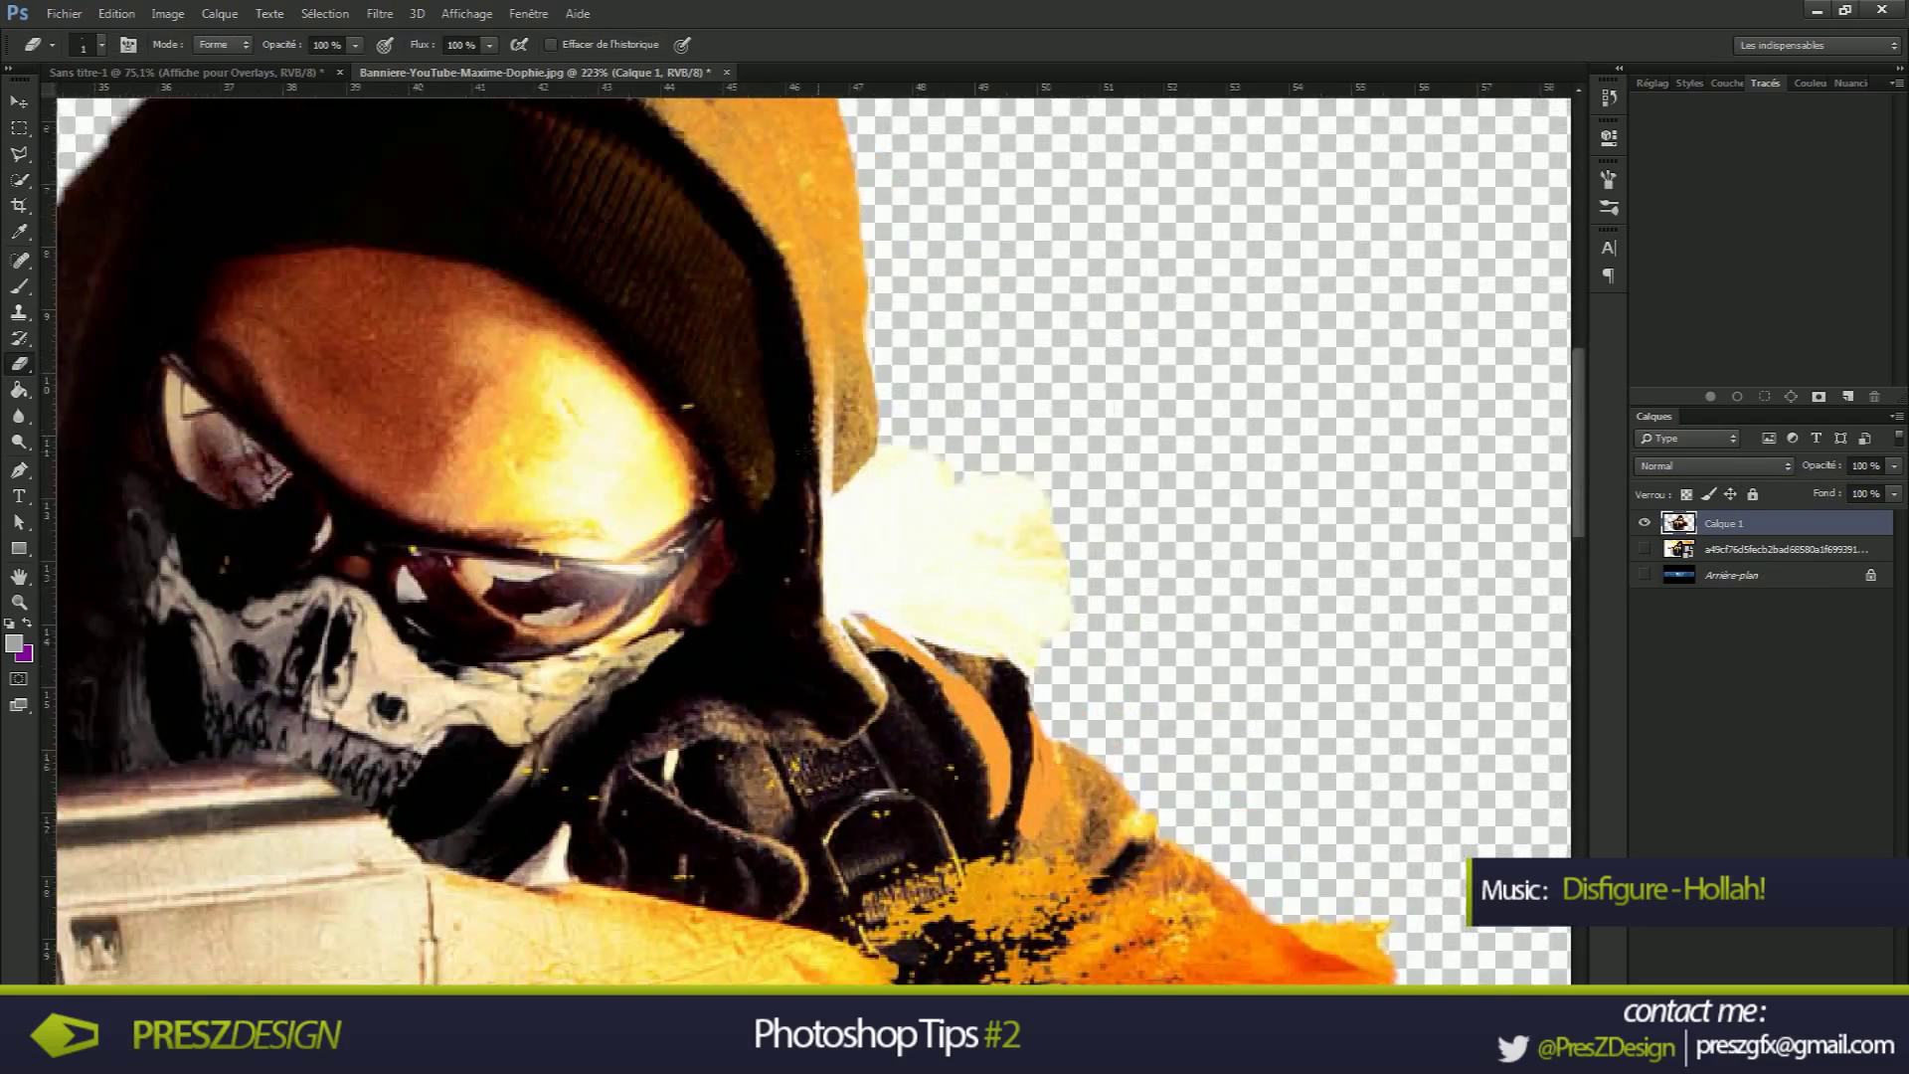
scroll(861, 434, up, 1)
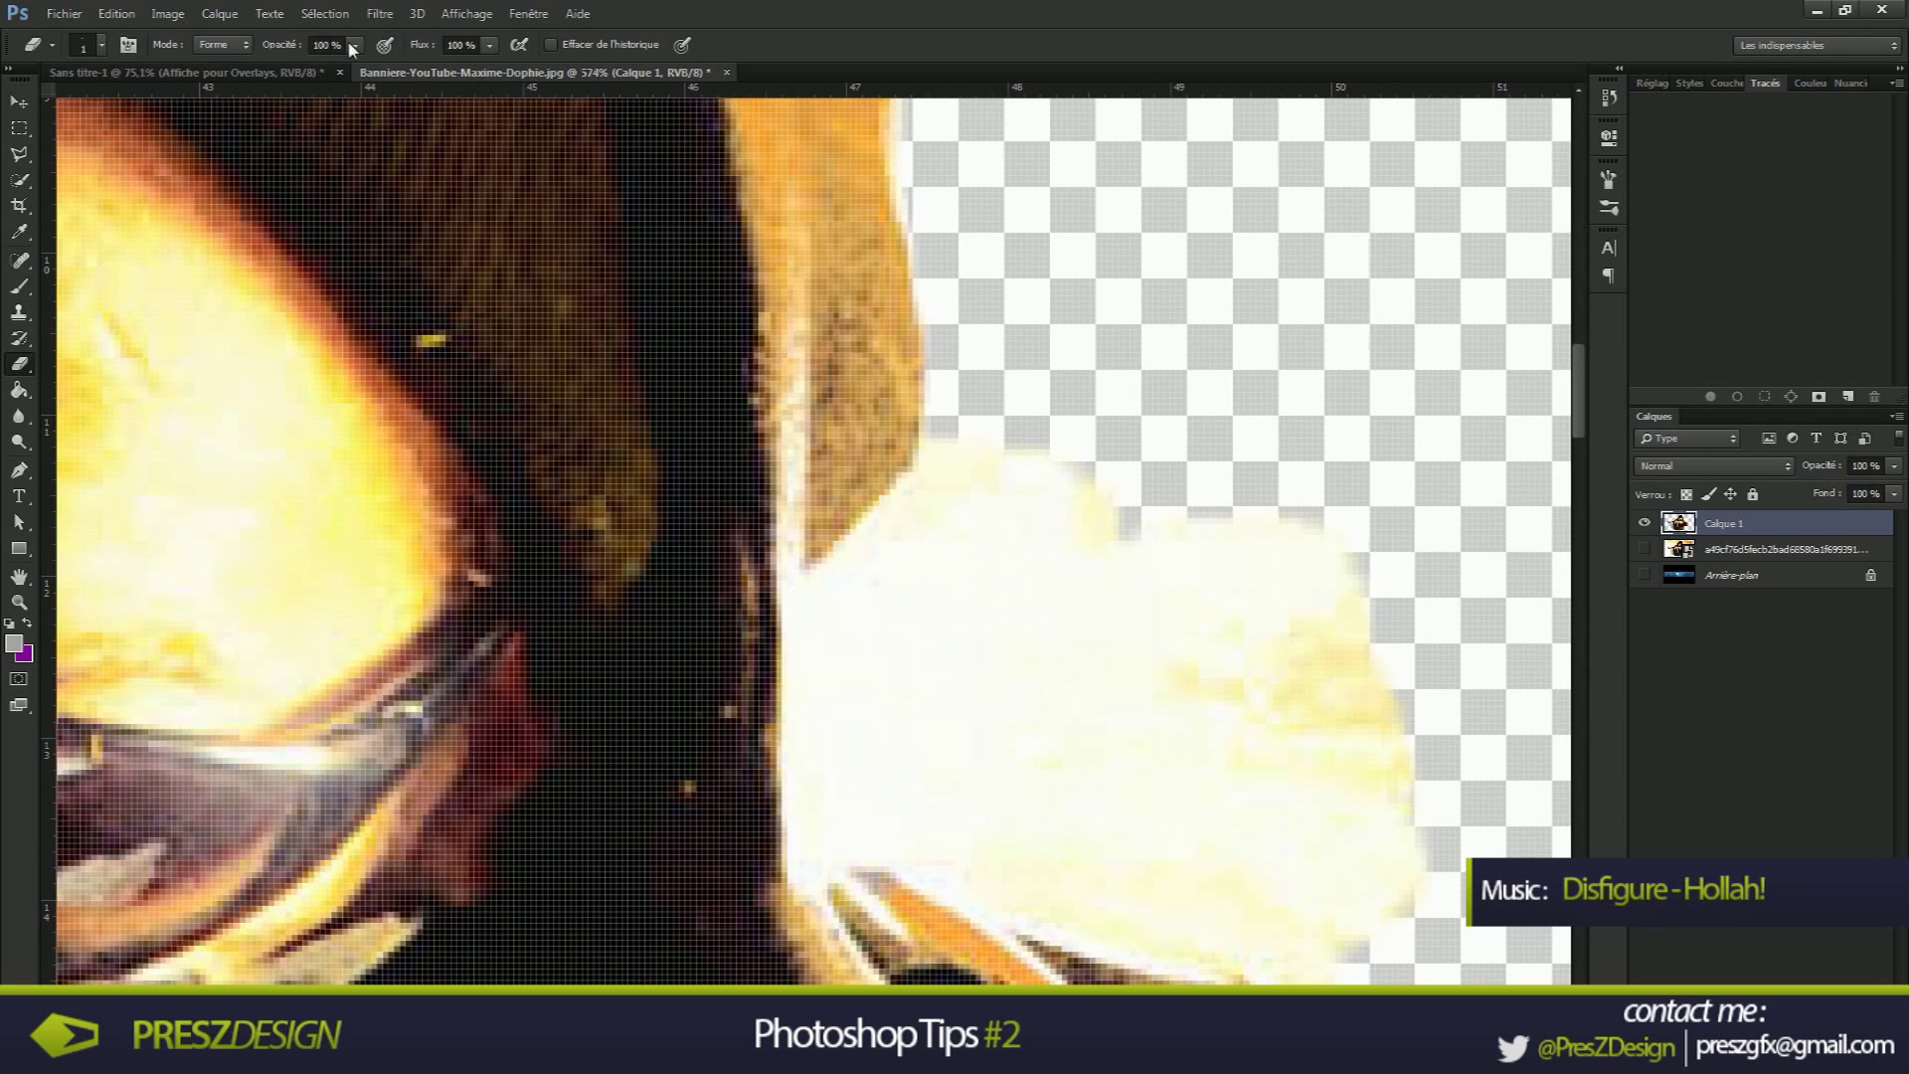
click(87, 47)
drag(111, 107, 119, 105)
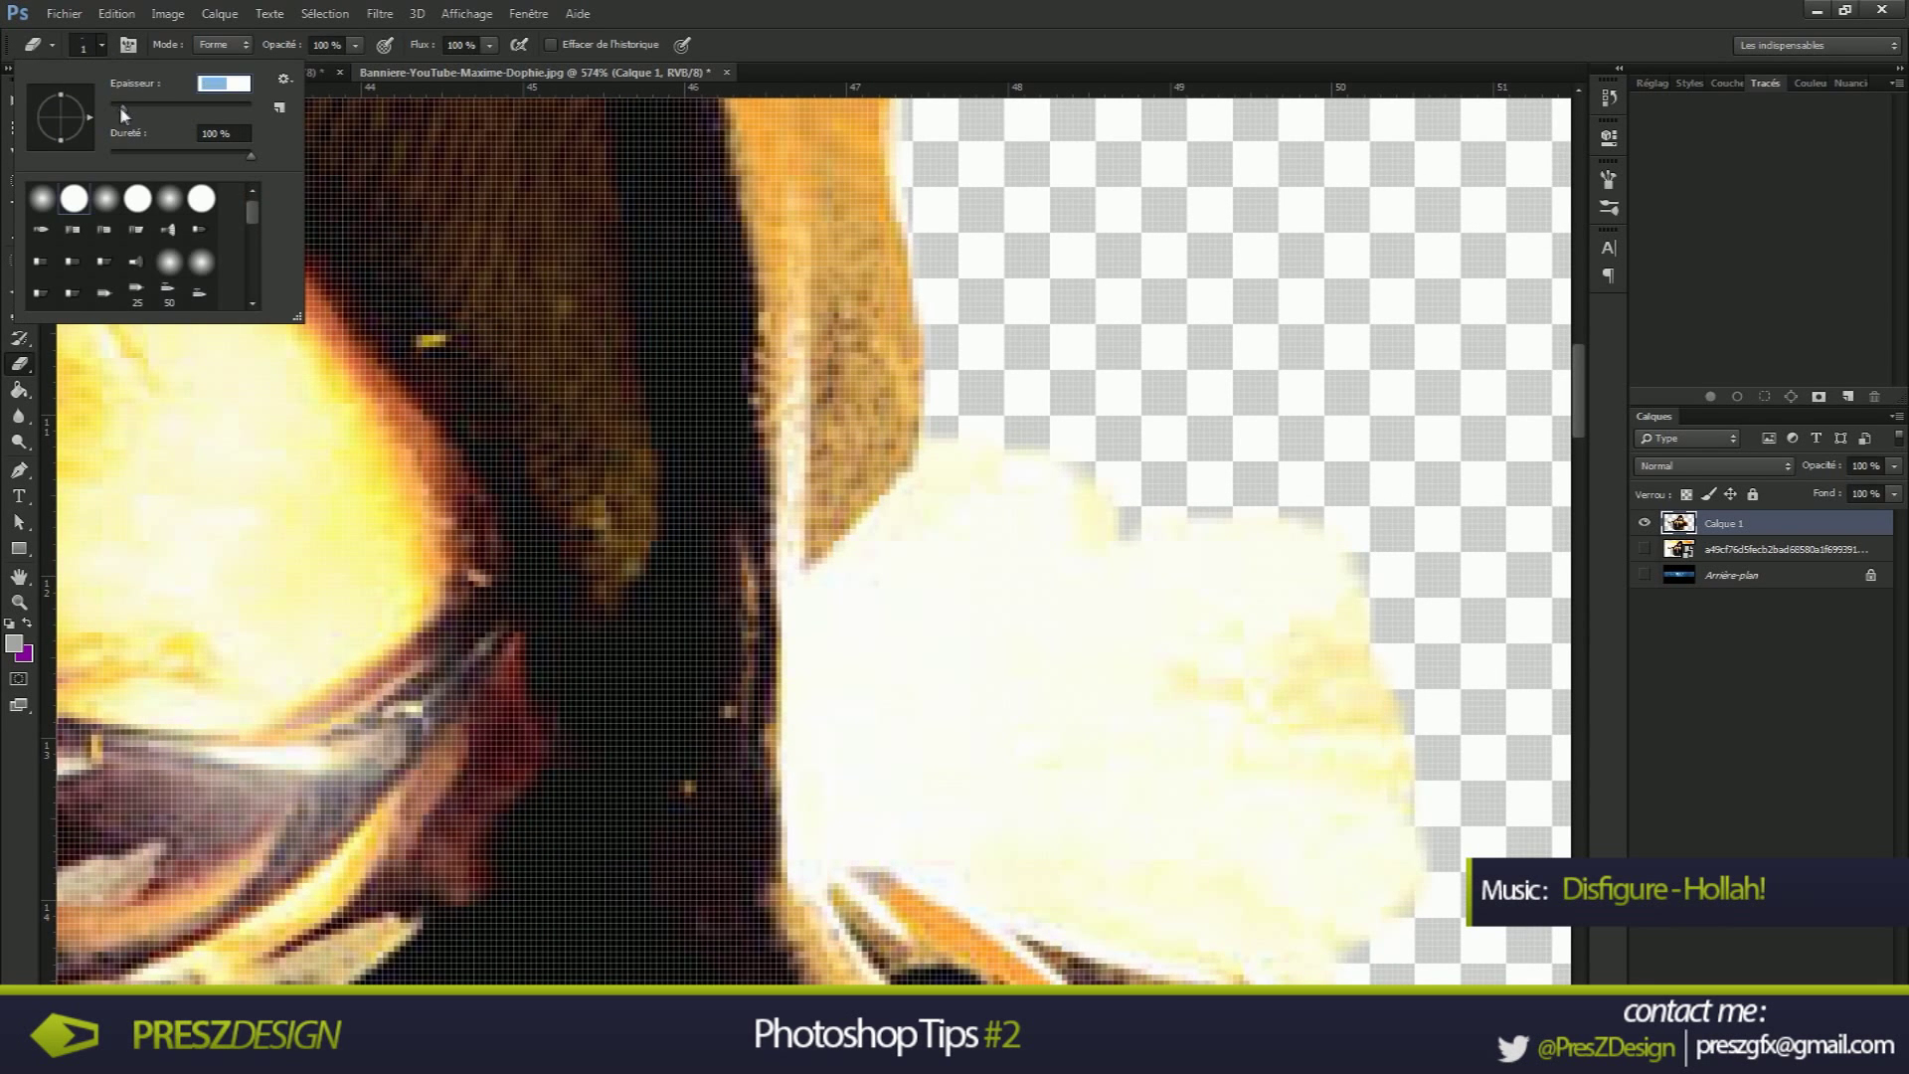
mouse_move(987, 424)
mouse_down()
mouse_move(837, 614)
mouse_move(826, 824)
mouse_move(934, 825)
mouse_move(1269, 952)
mouse_move(1364, 935)
mouse_move(1391, 856)
mouse_move(1345, 565)
mouse_move(1152, 523)
mouse_move(1050, 460)
mouse_move(876, 731)
mouse_move(883, 756)
mouse_move(1010, 640)
mouse_move(1056, 537)
mouse_move(1052, 819)
mouse_move(1157, 549)
mouse_move(1093, 836)
mouse_move(1264, 530)
mouse_move(1157, 866)
mouse_move(1262, 618)
mouse_move(1191, 913)
mouse_move(1294, 709)
mouse_move(1299, 948)
mouse_move(1298, 885)
mouse_up()
scroll(718, 811, down, 15)
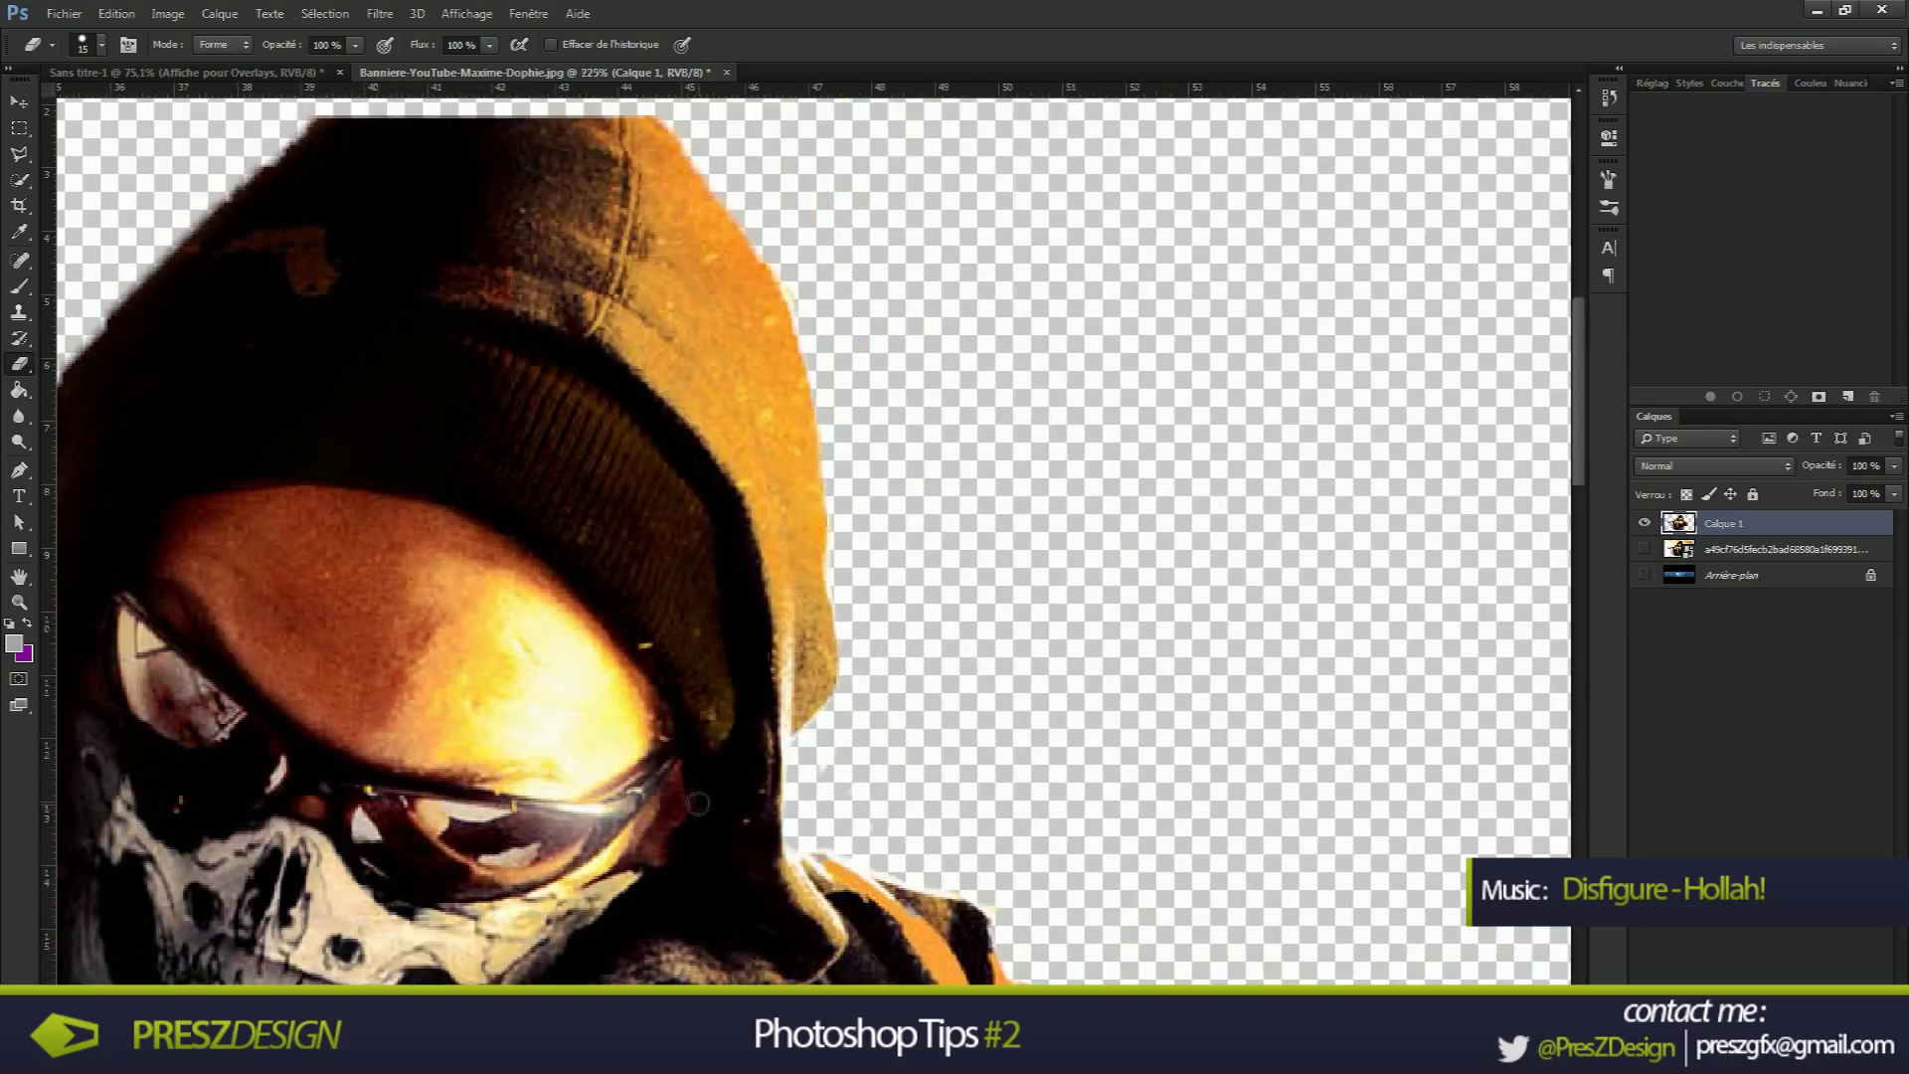
Erase the leftover yellow background spur along the upper edge of the bent arm's sleeve
scroll(714, 791, down, 2)
scroll(1144, 336, up, 8)
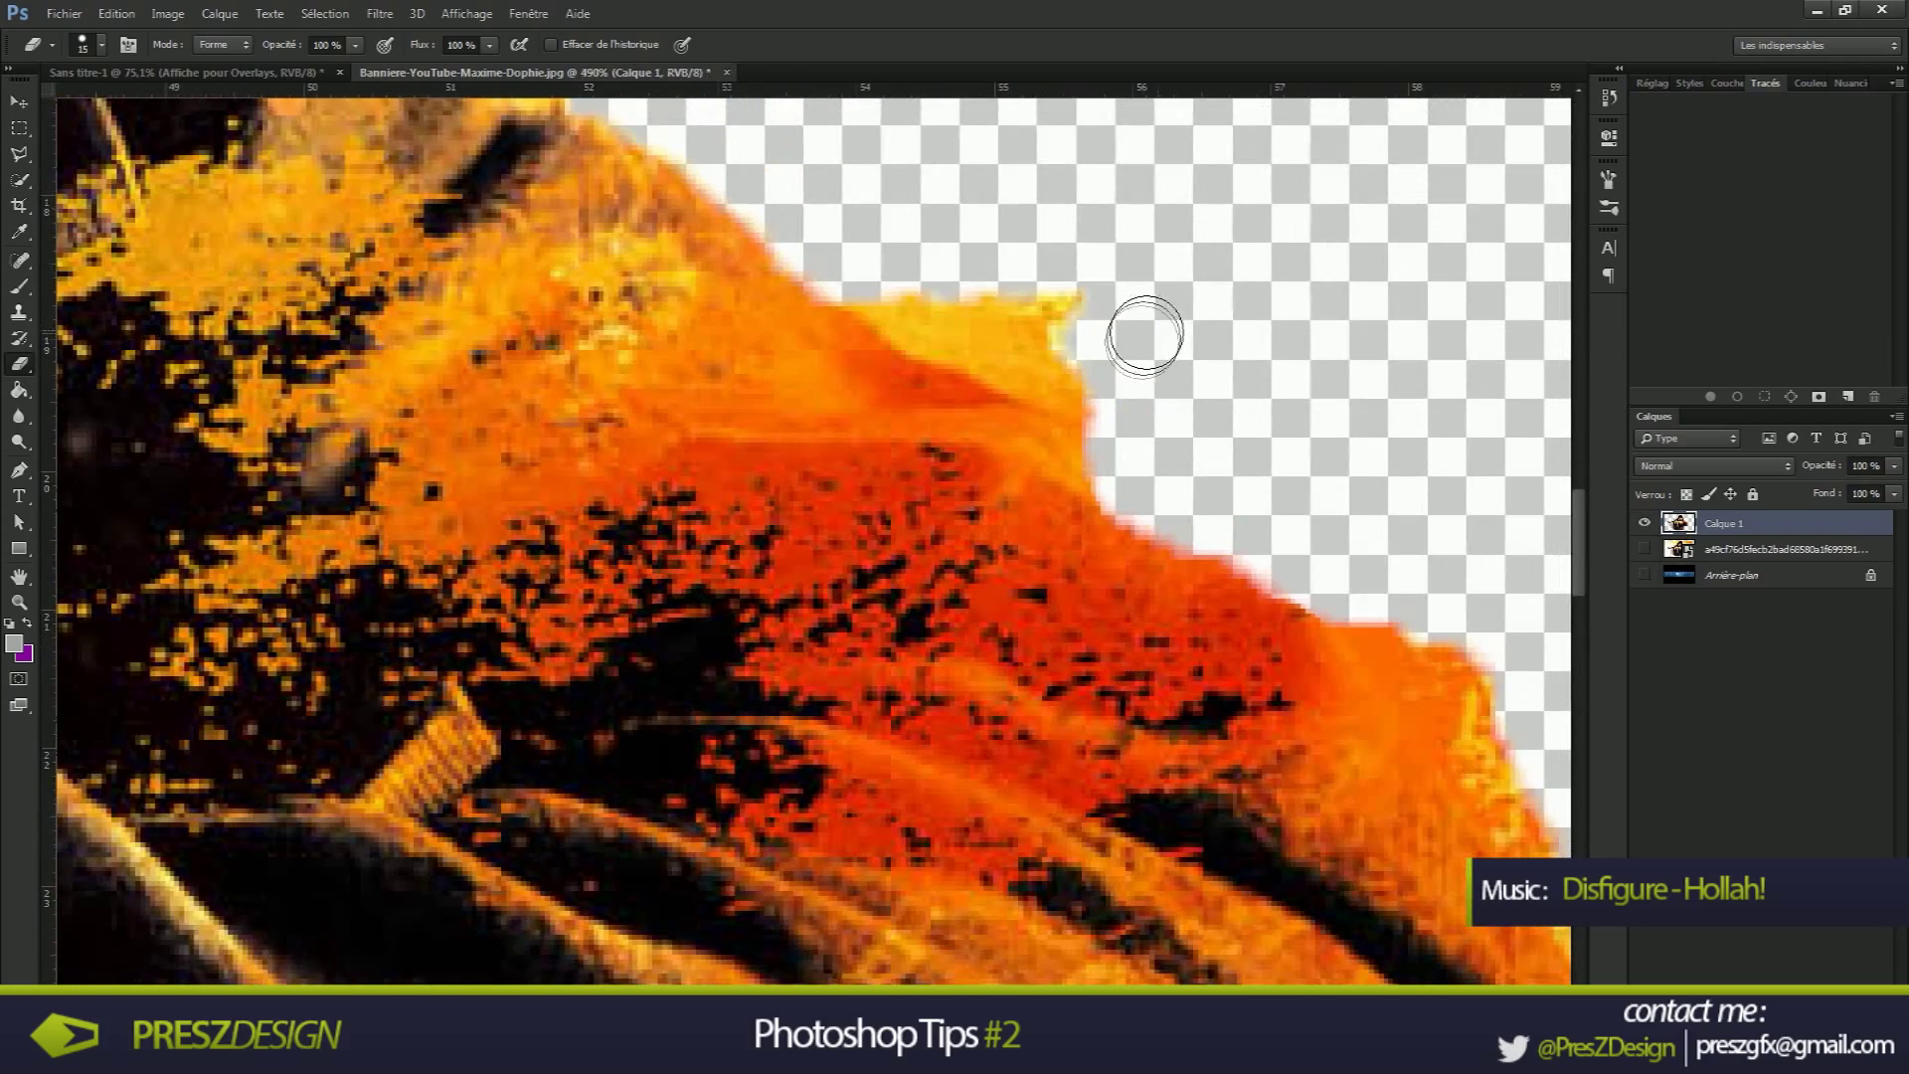
mouse_move(1116, 388)
mouse_down()
mouse_move(937, 325)
mouse_move(886, 286)
mouse_move(1139, 293)
mouse_up()
scroll(835, 691, down, 6)
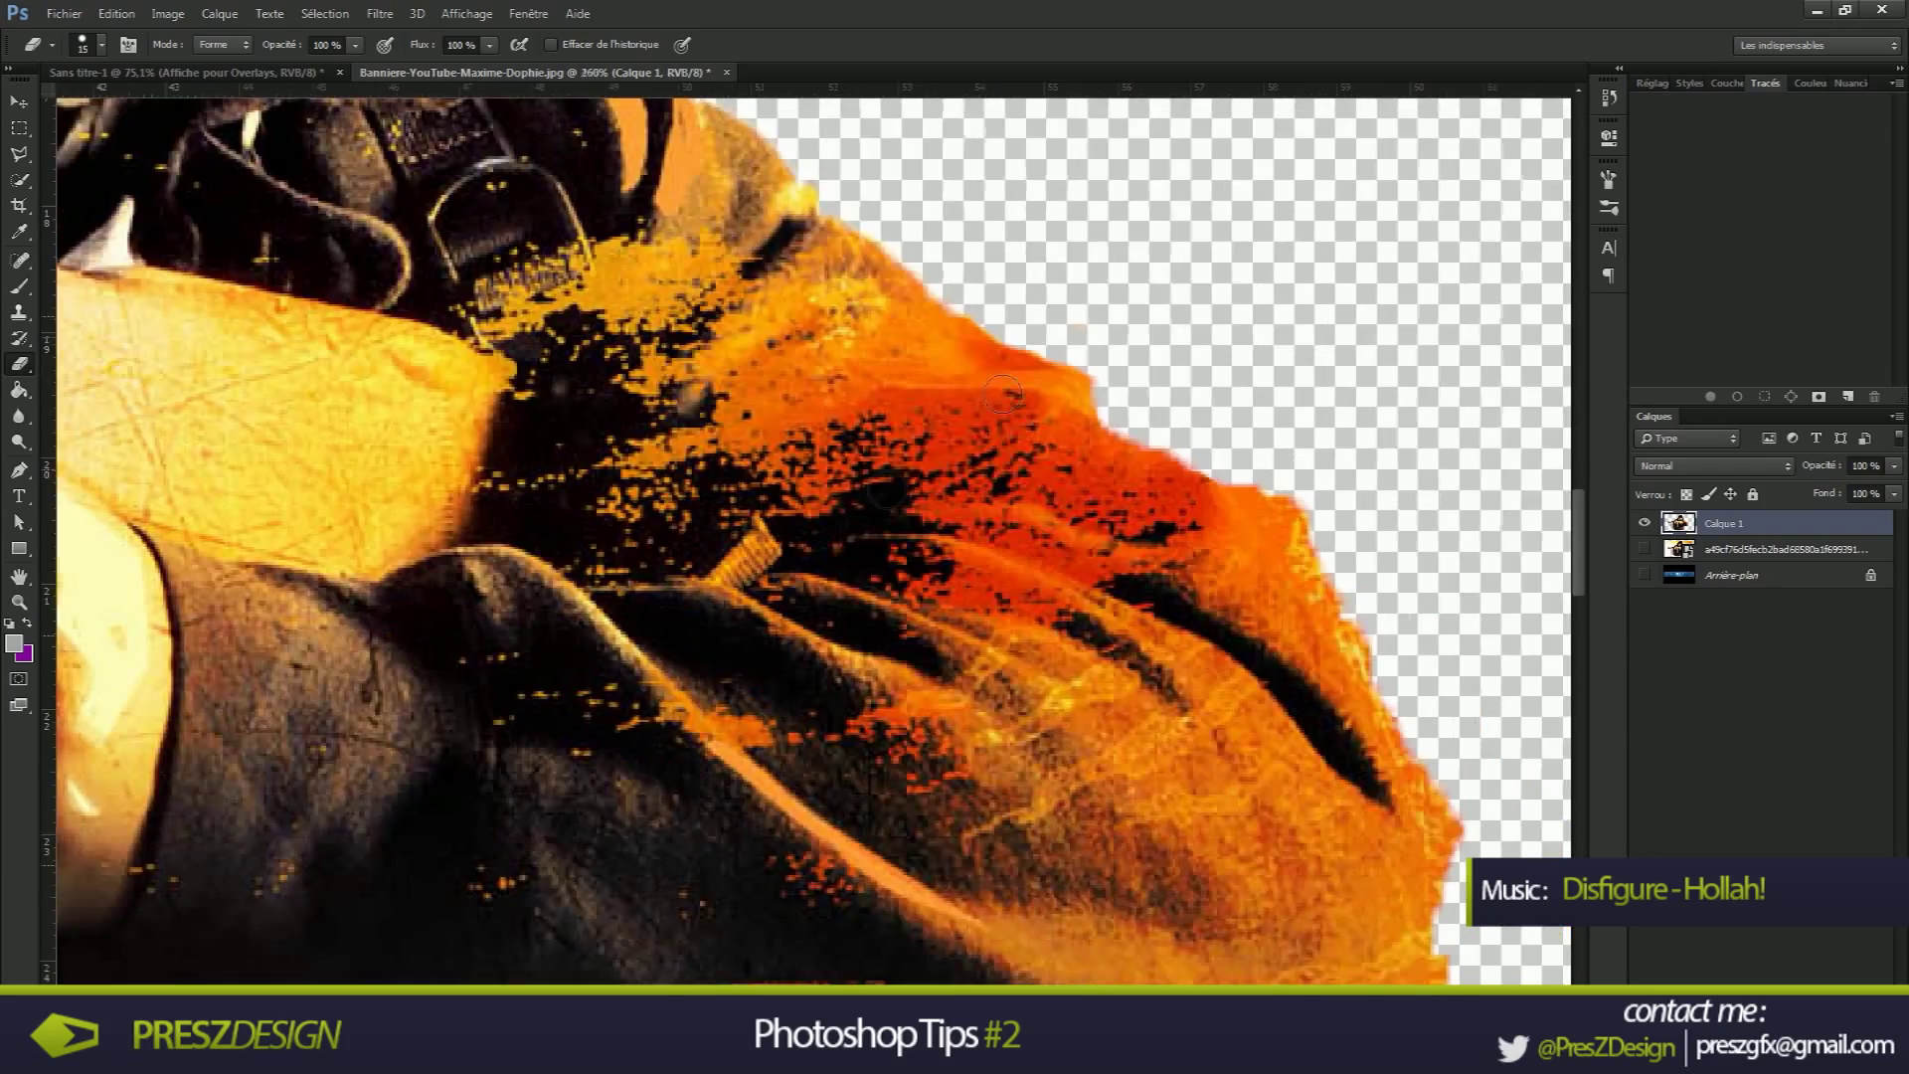
scroll(845, 686, down, 4)
Erase the leftover white background in the slot between the rifle's gas tube and barrel, including its pointed end
scroll(574, 579, up, 1)
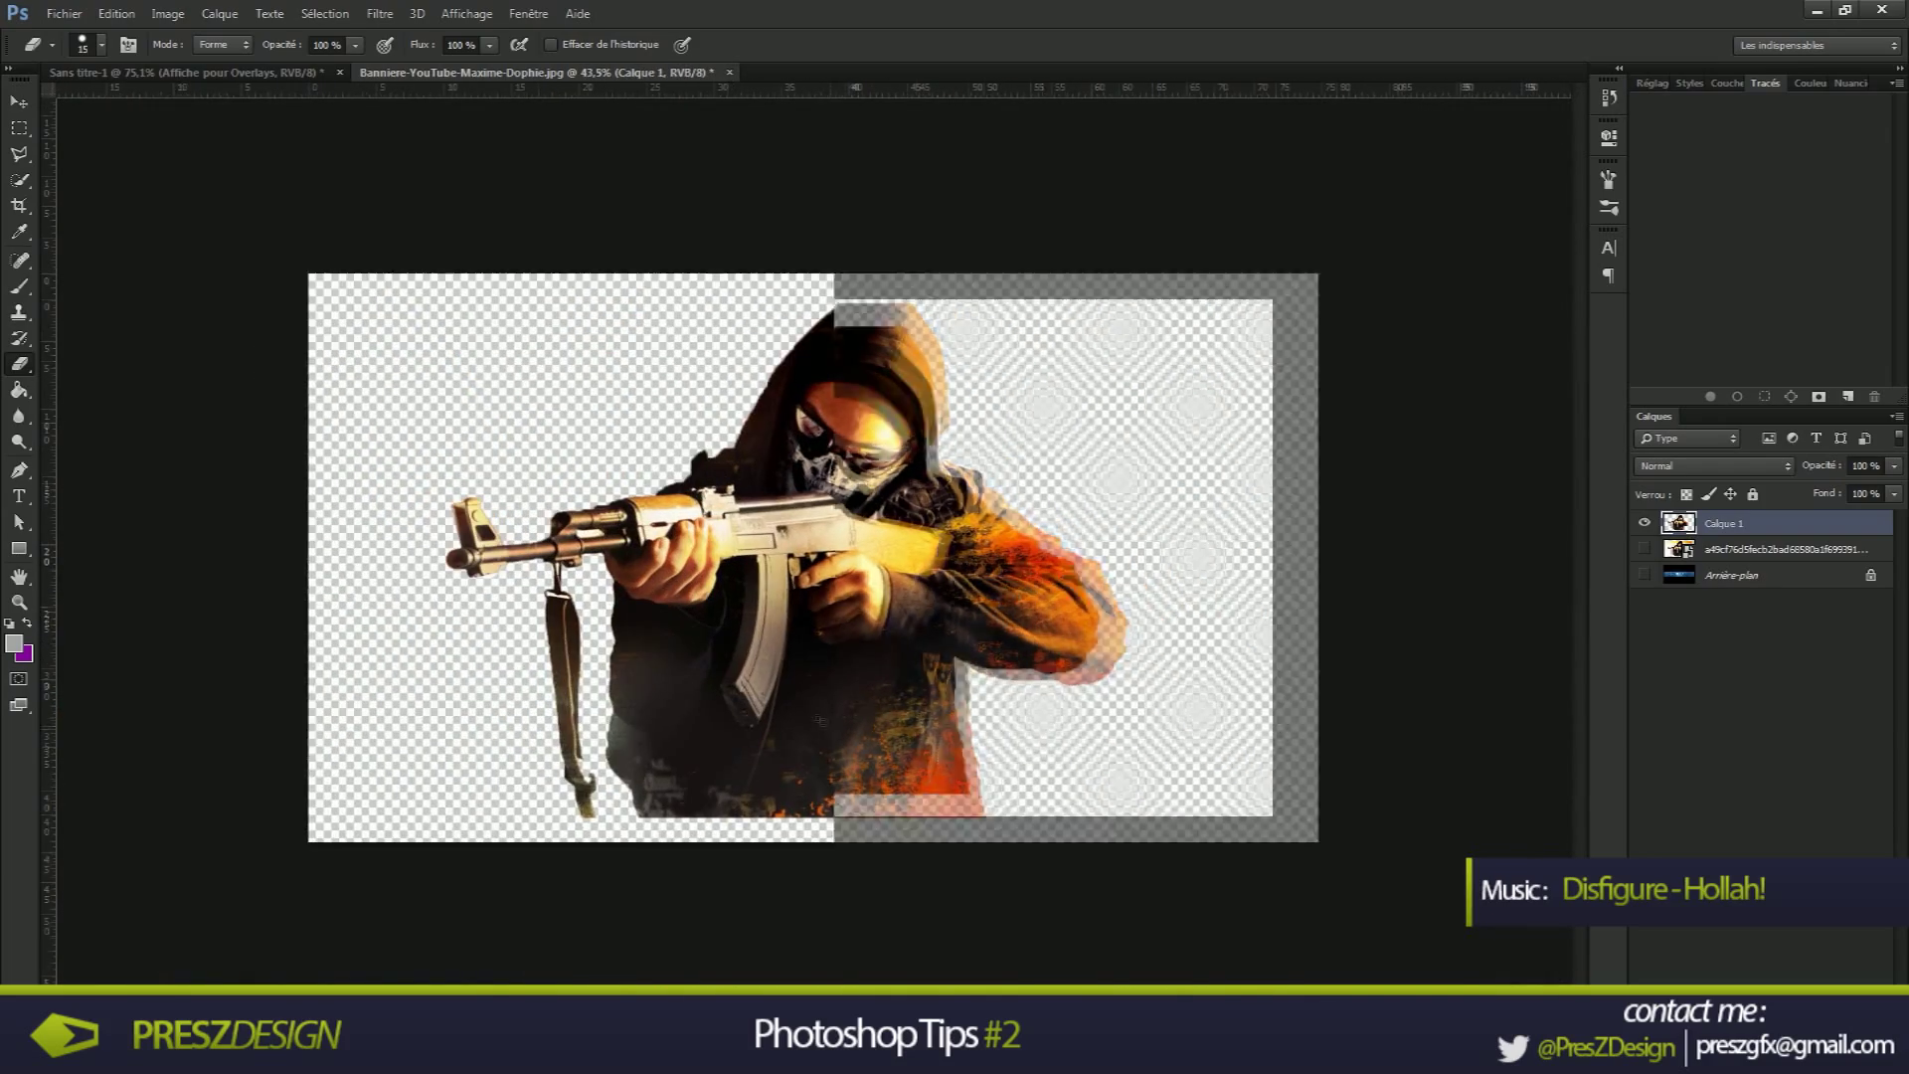
scroll(574, 579, up, 8)
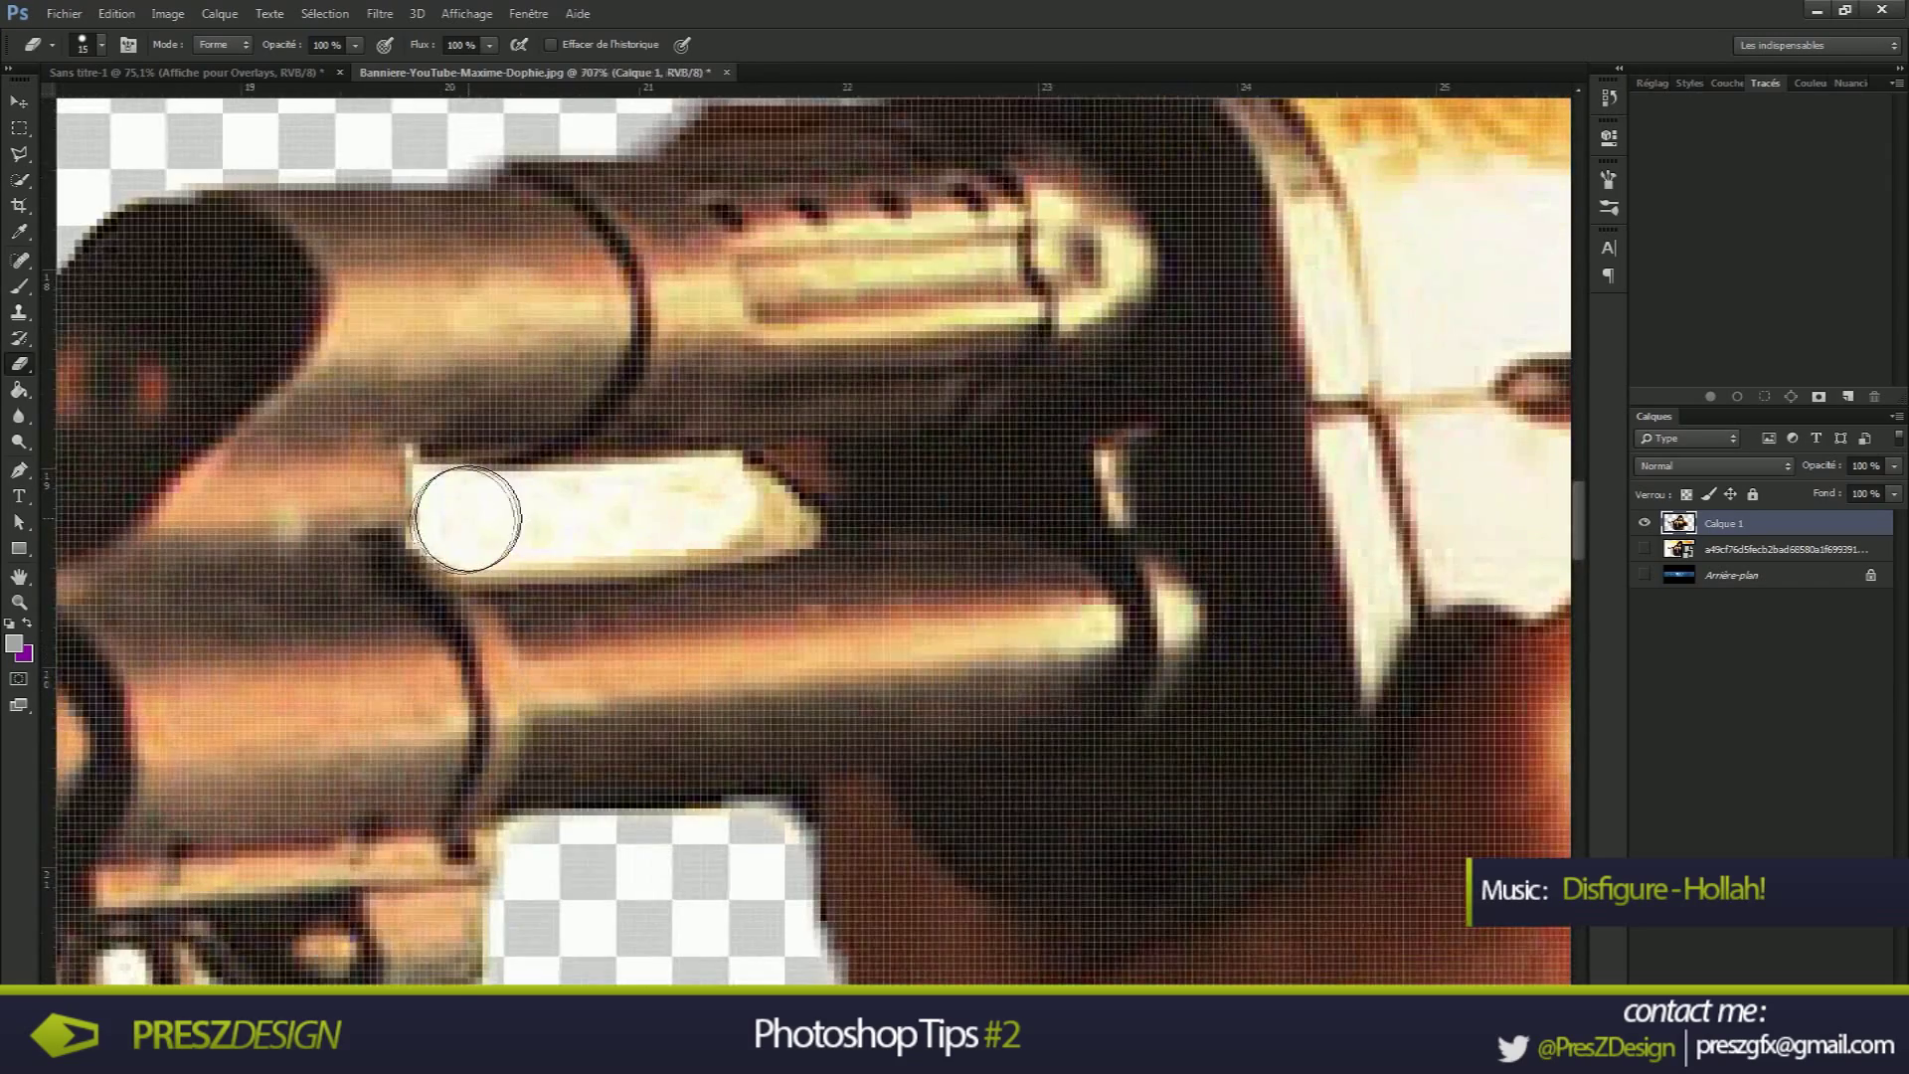
drag(468, 520, 716, 511)
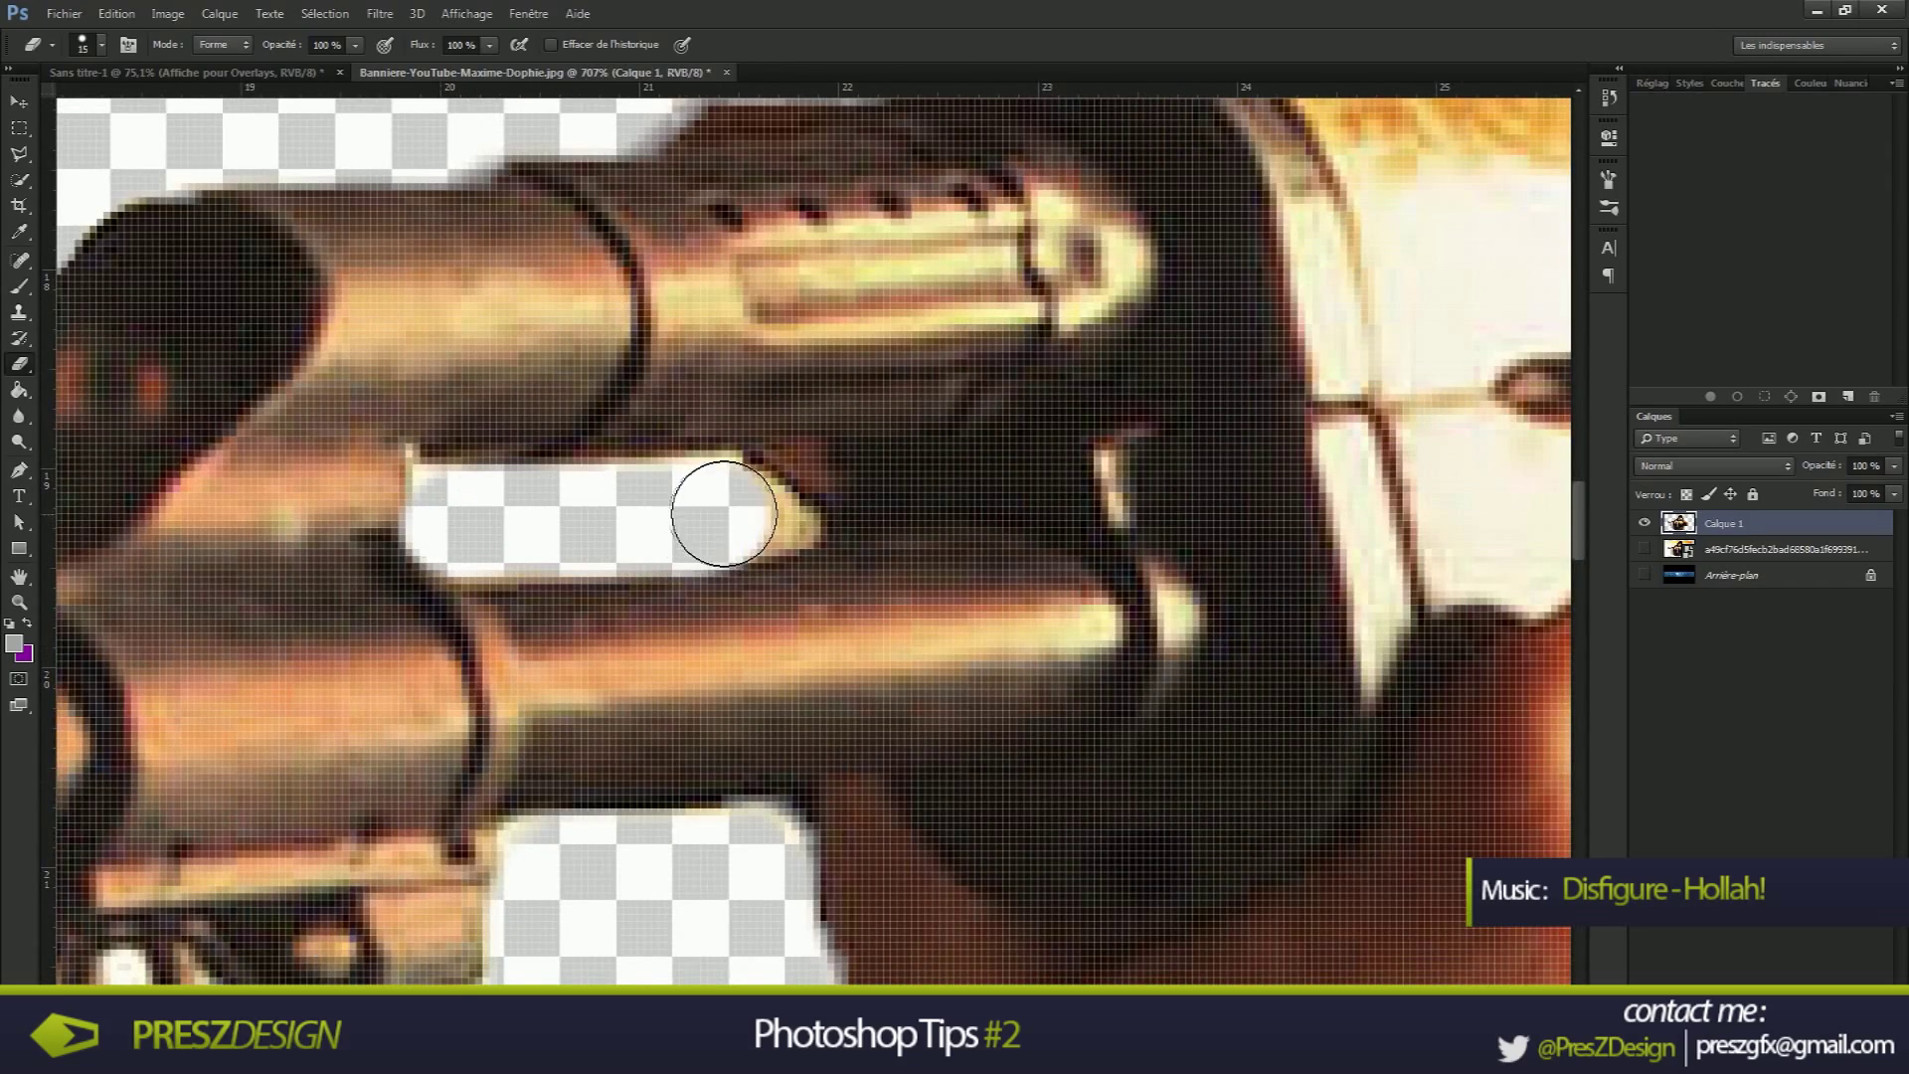
scroll(513, 544, down, 3)
scroll(111, 577, down, 5)
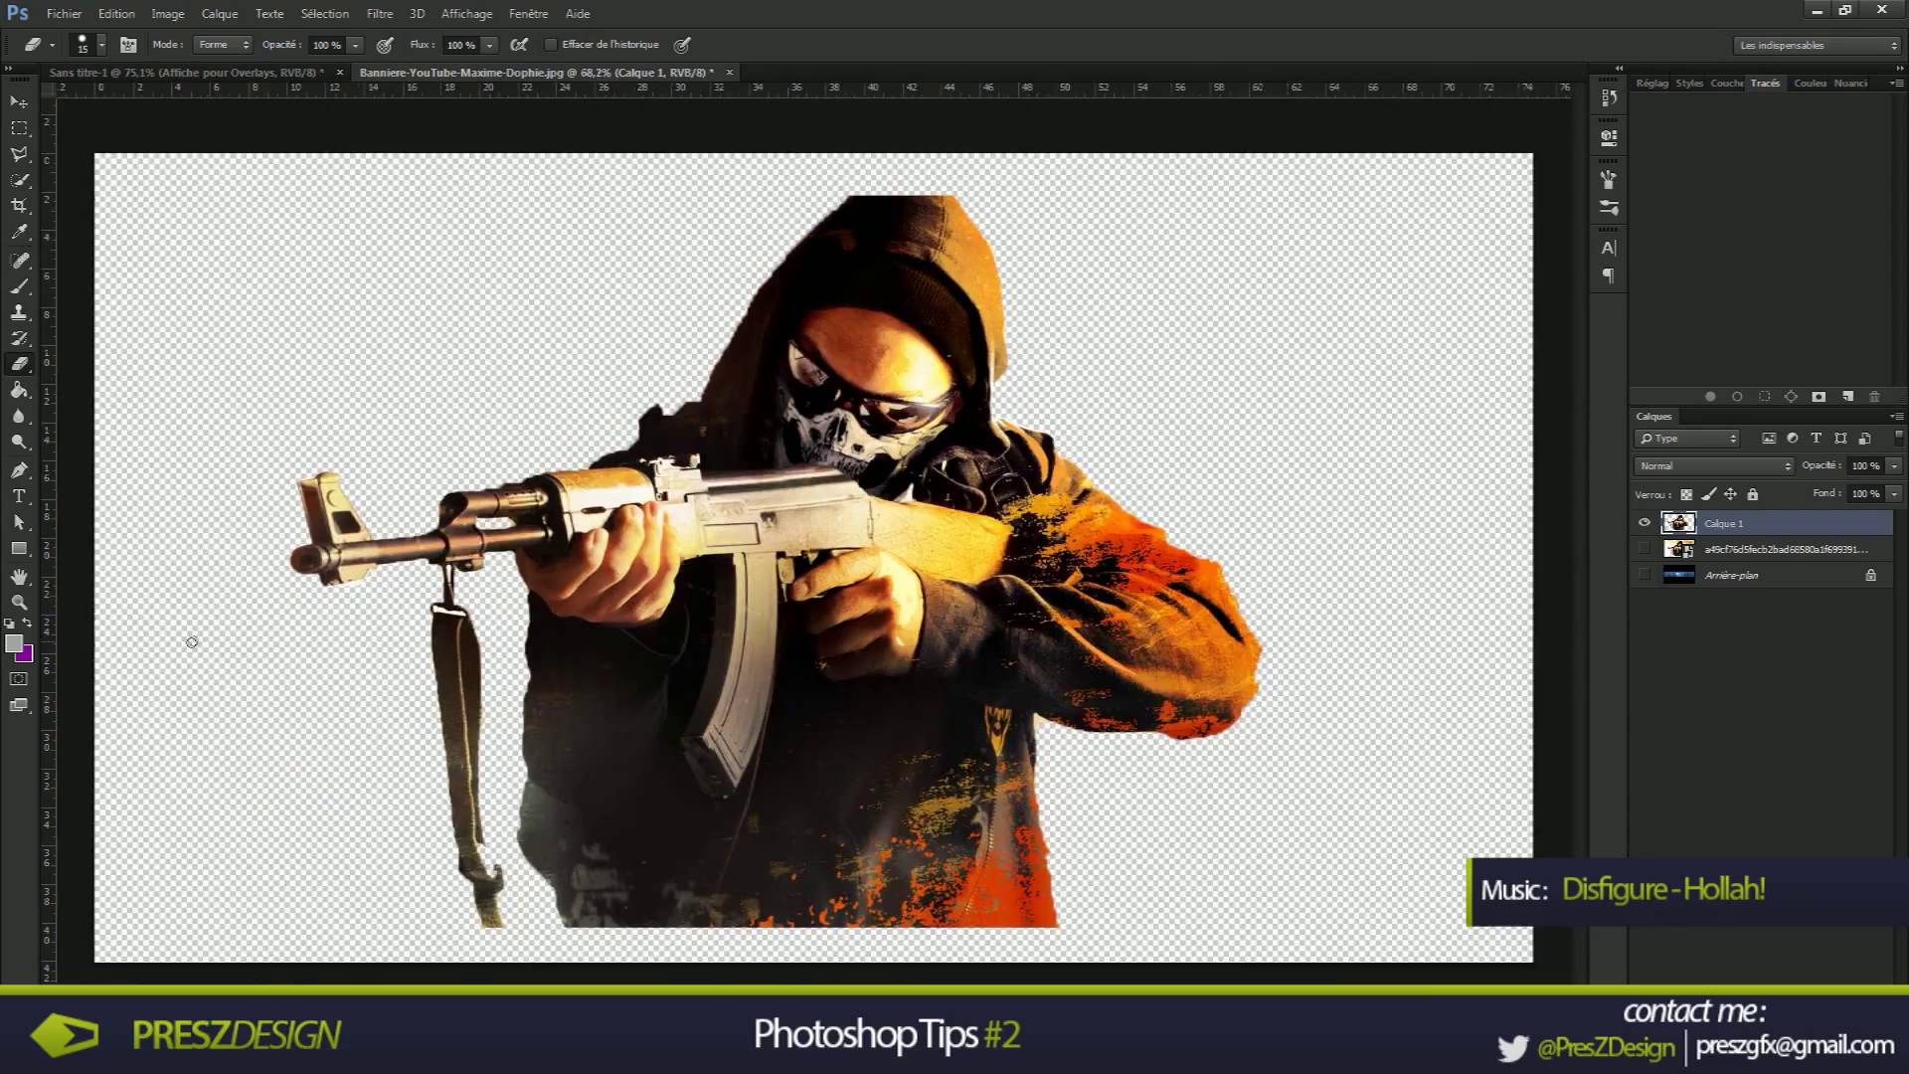
scroll(614, 519, up, 12)
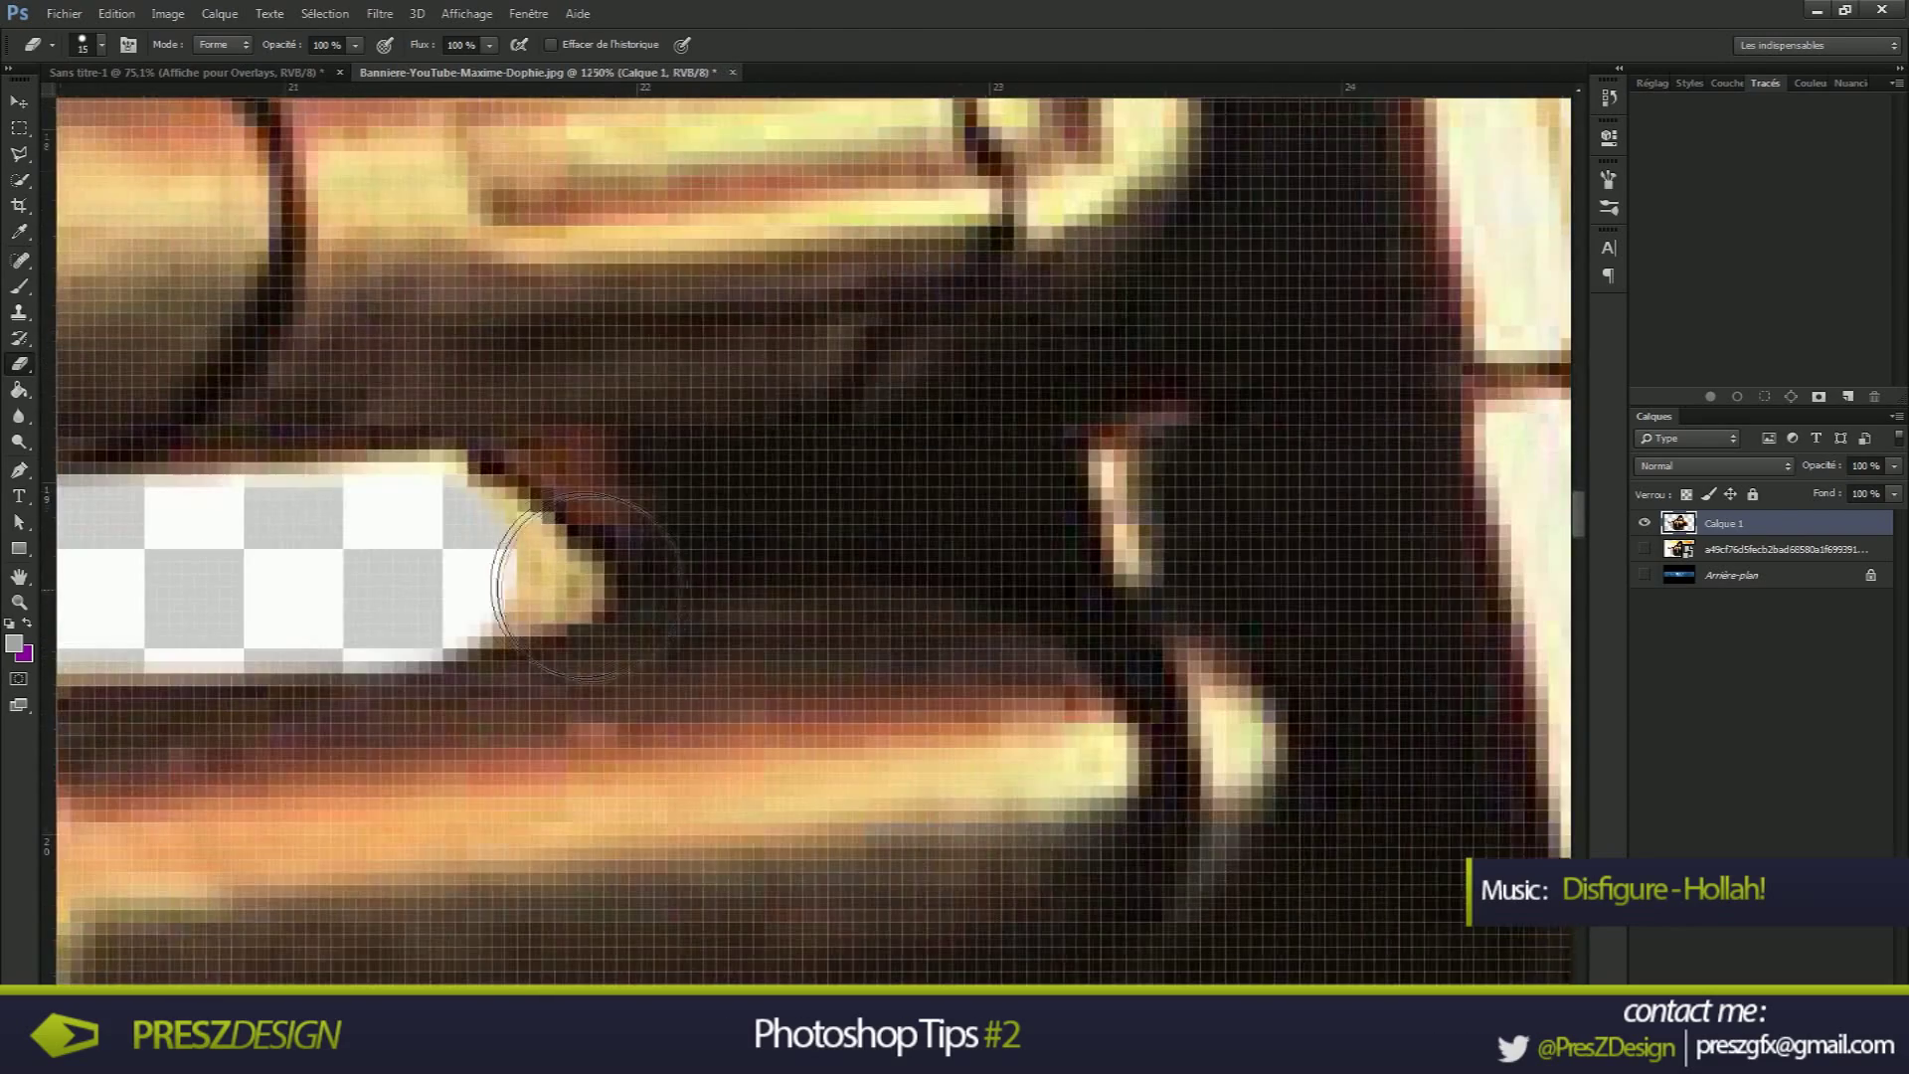
click(500, 563)
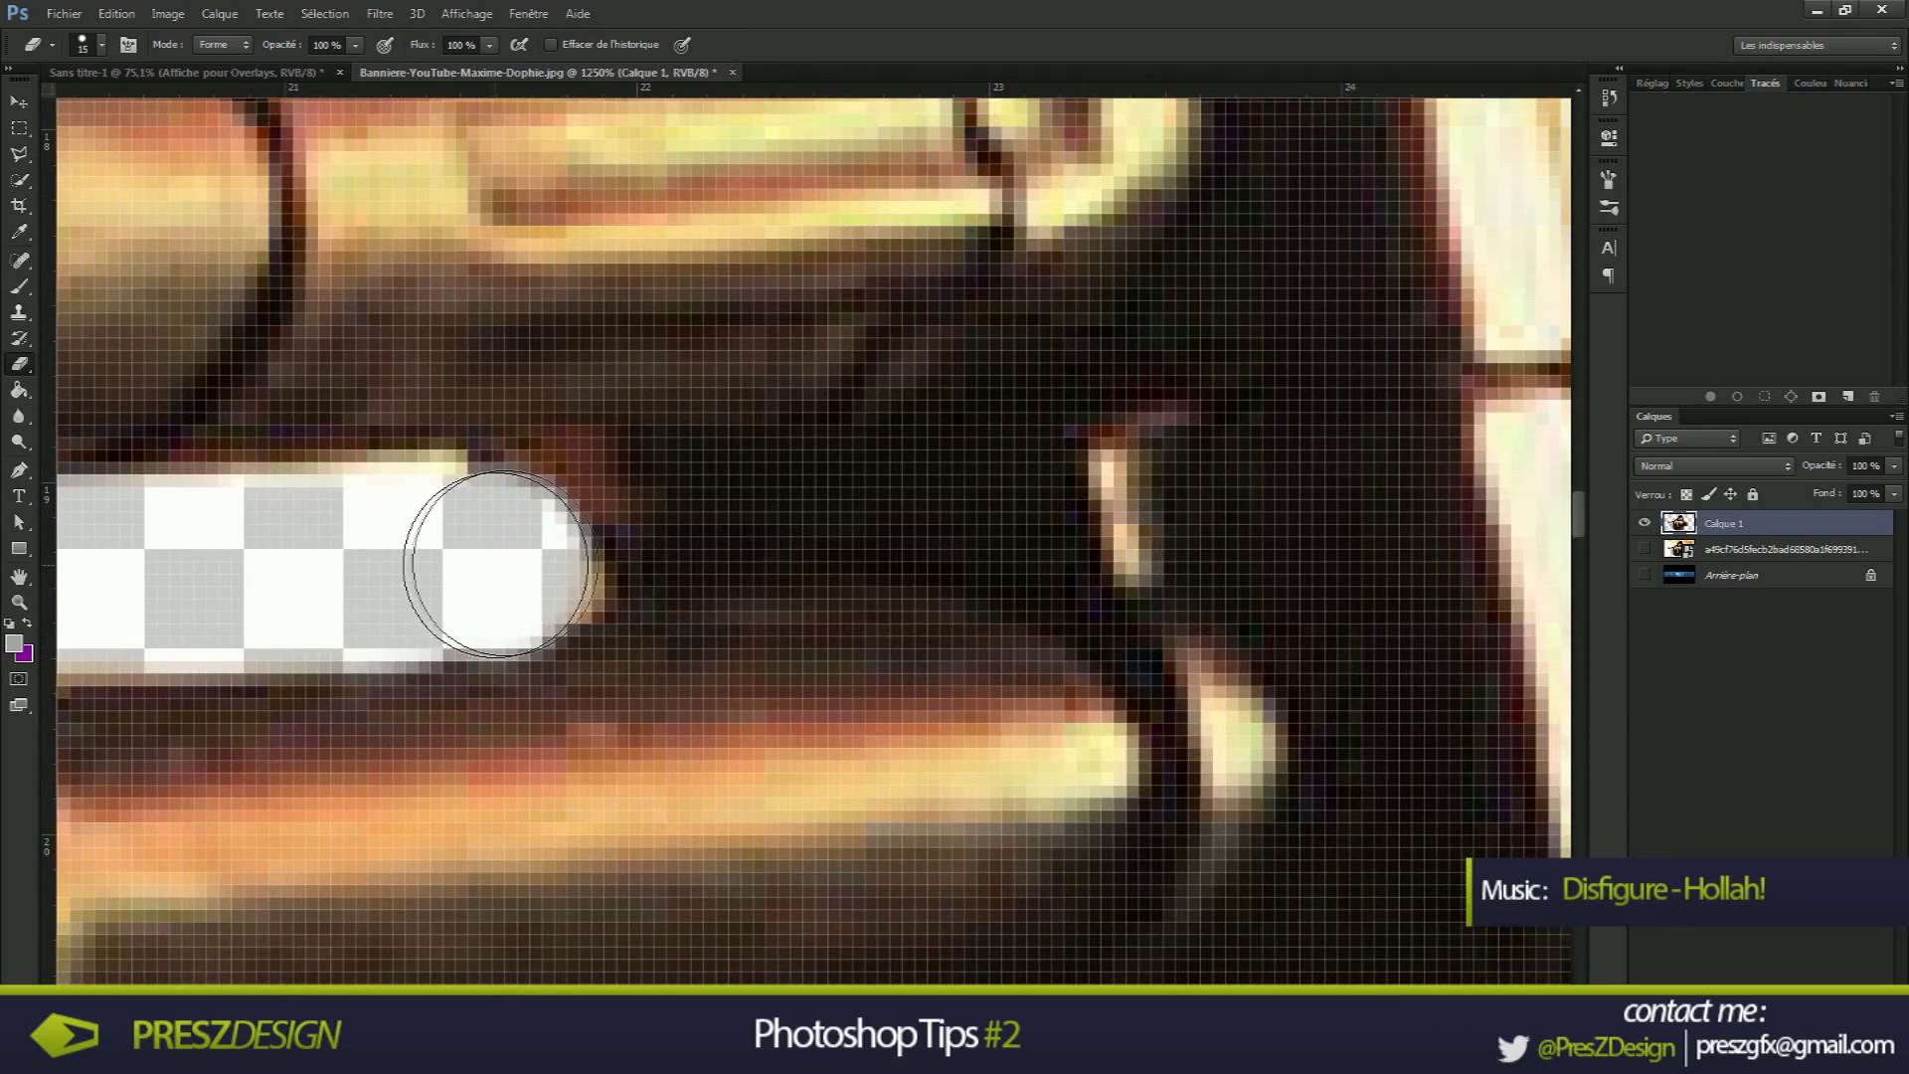
scroll(420, 561, down, 4)
scroll(338, 545, down, 5)
Set the Eraser size to 2 px and erase the leftover white gap inside the sling's attachment beneath the rifle barrel
scroll(338, 545, up, 2)
scroll(323, 542, up, 14)
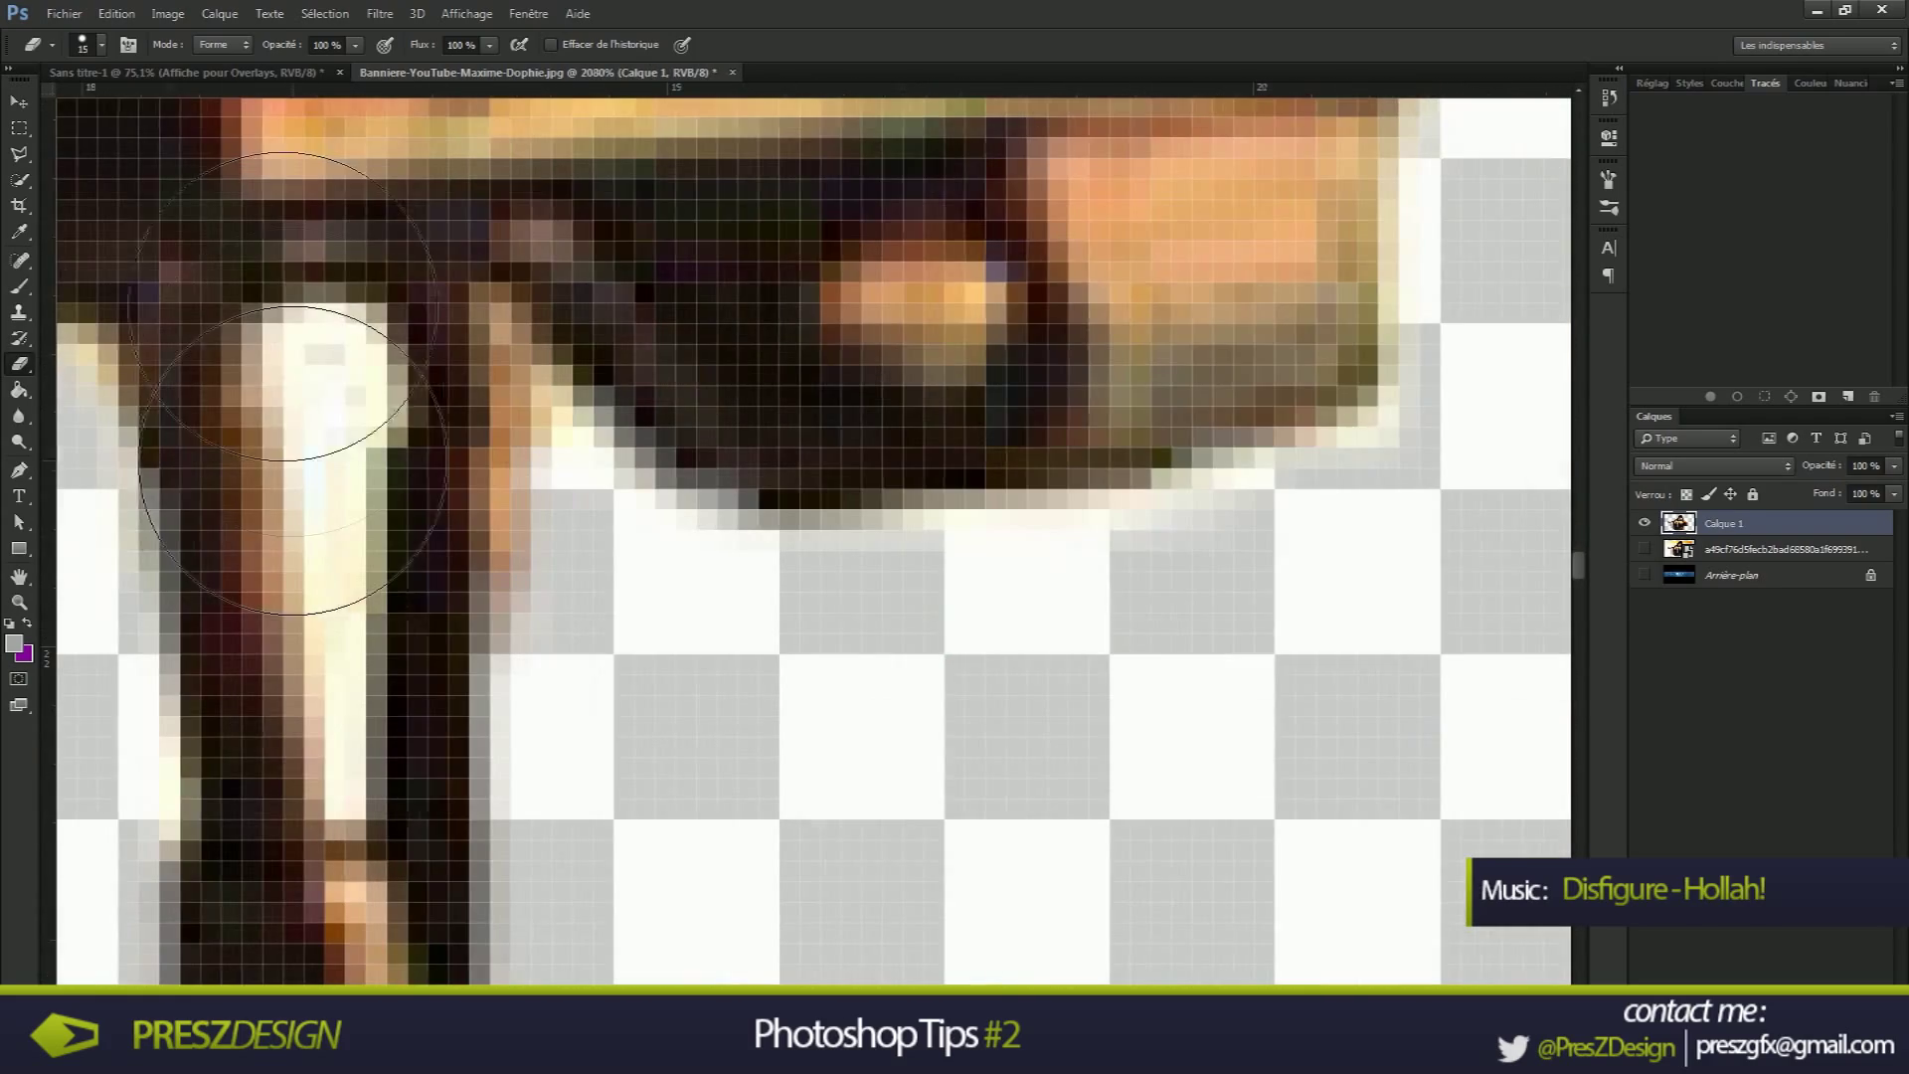
click(101, 45)
drag(117, 106, 111, 104)
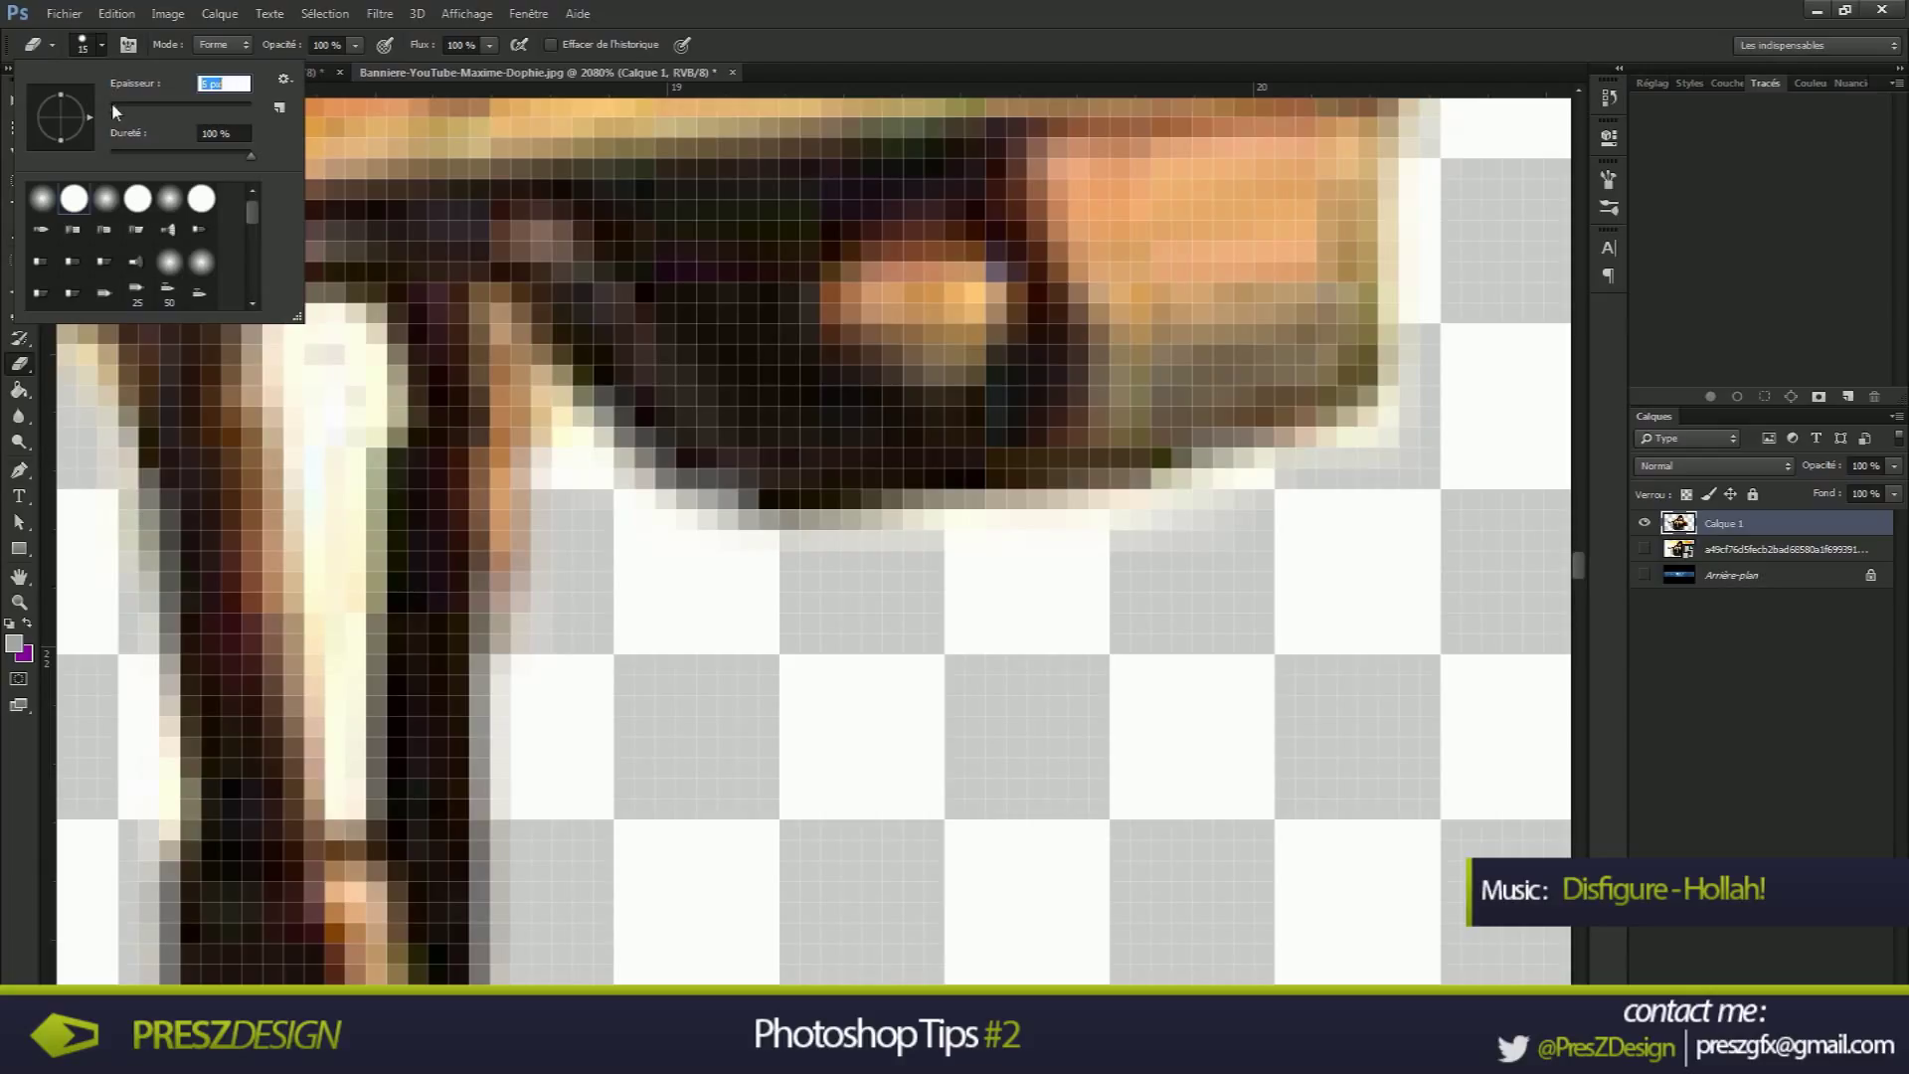
mouse_move(298, 341)
mouse_down()
mouse_move(350, 324)
mouse_move(306, 326)
mouse_move(291, 350)
mouse_move(304, 627)
mouse_move(347, 849)
mouse_move(334, 393)
mouse_move(354, 378)
mouse_move(368, 396)
mouse_move(296, 346)
mouse_move(317, 344)
mouse_move(322, 605)
mouse_move(330, 446)
mouse_move(358, 576)
mouse_move(370, 392)
mouse_move(326, 322)
mouse_move(285, 328)
mouse_move(257, 374)
mouse_move(316, 461)
mouse_up()
scroll(384, 438, down, 6)
scroll(384, 361, down, 8)
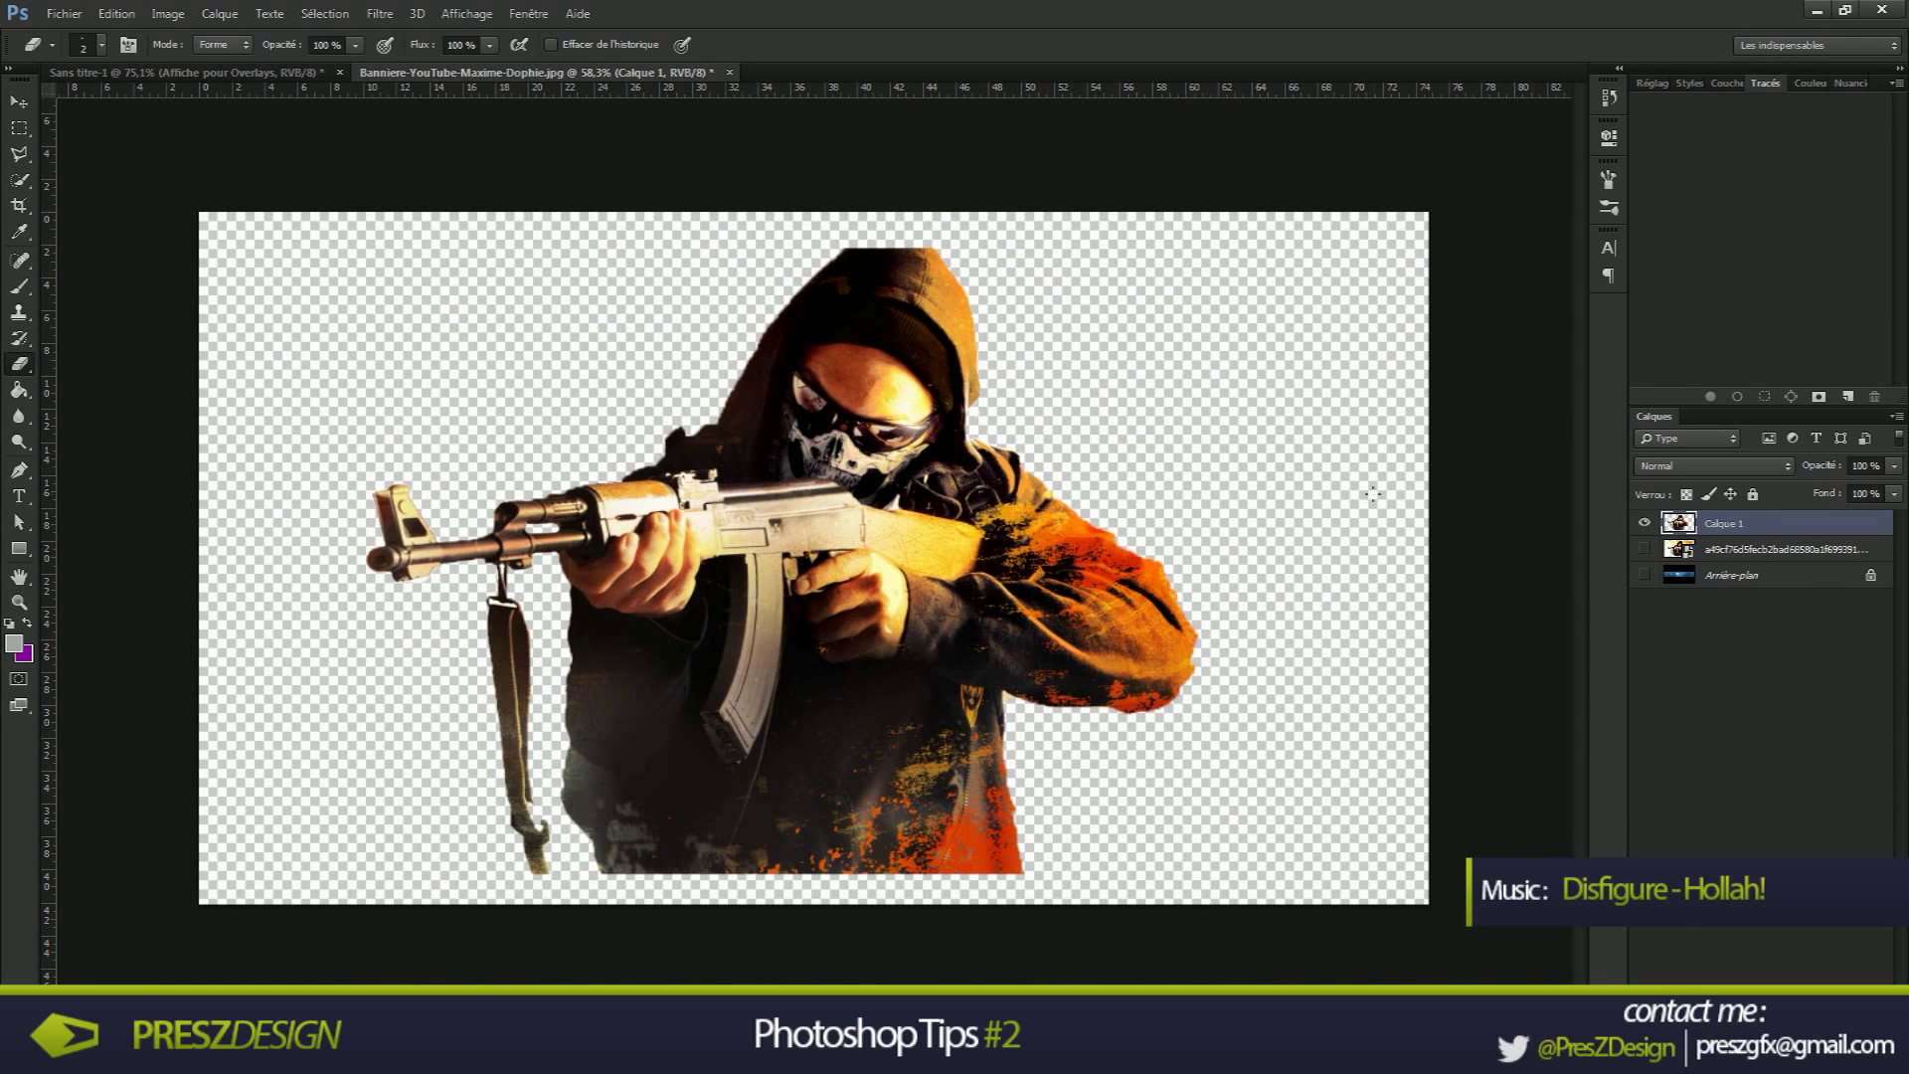
Move the gunman cutout slightly and compare it against the original image layer, leaving the original hidden
click(19, 103)
mouse_move(832, 544)
mouse_down()
mouse_move(920, 565)
mouse_move(869, 535)
mouse_up()
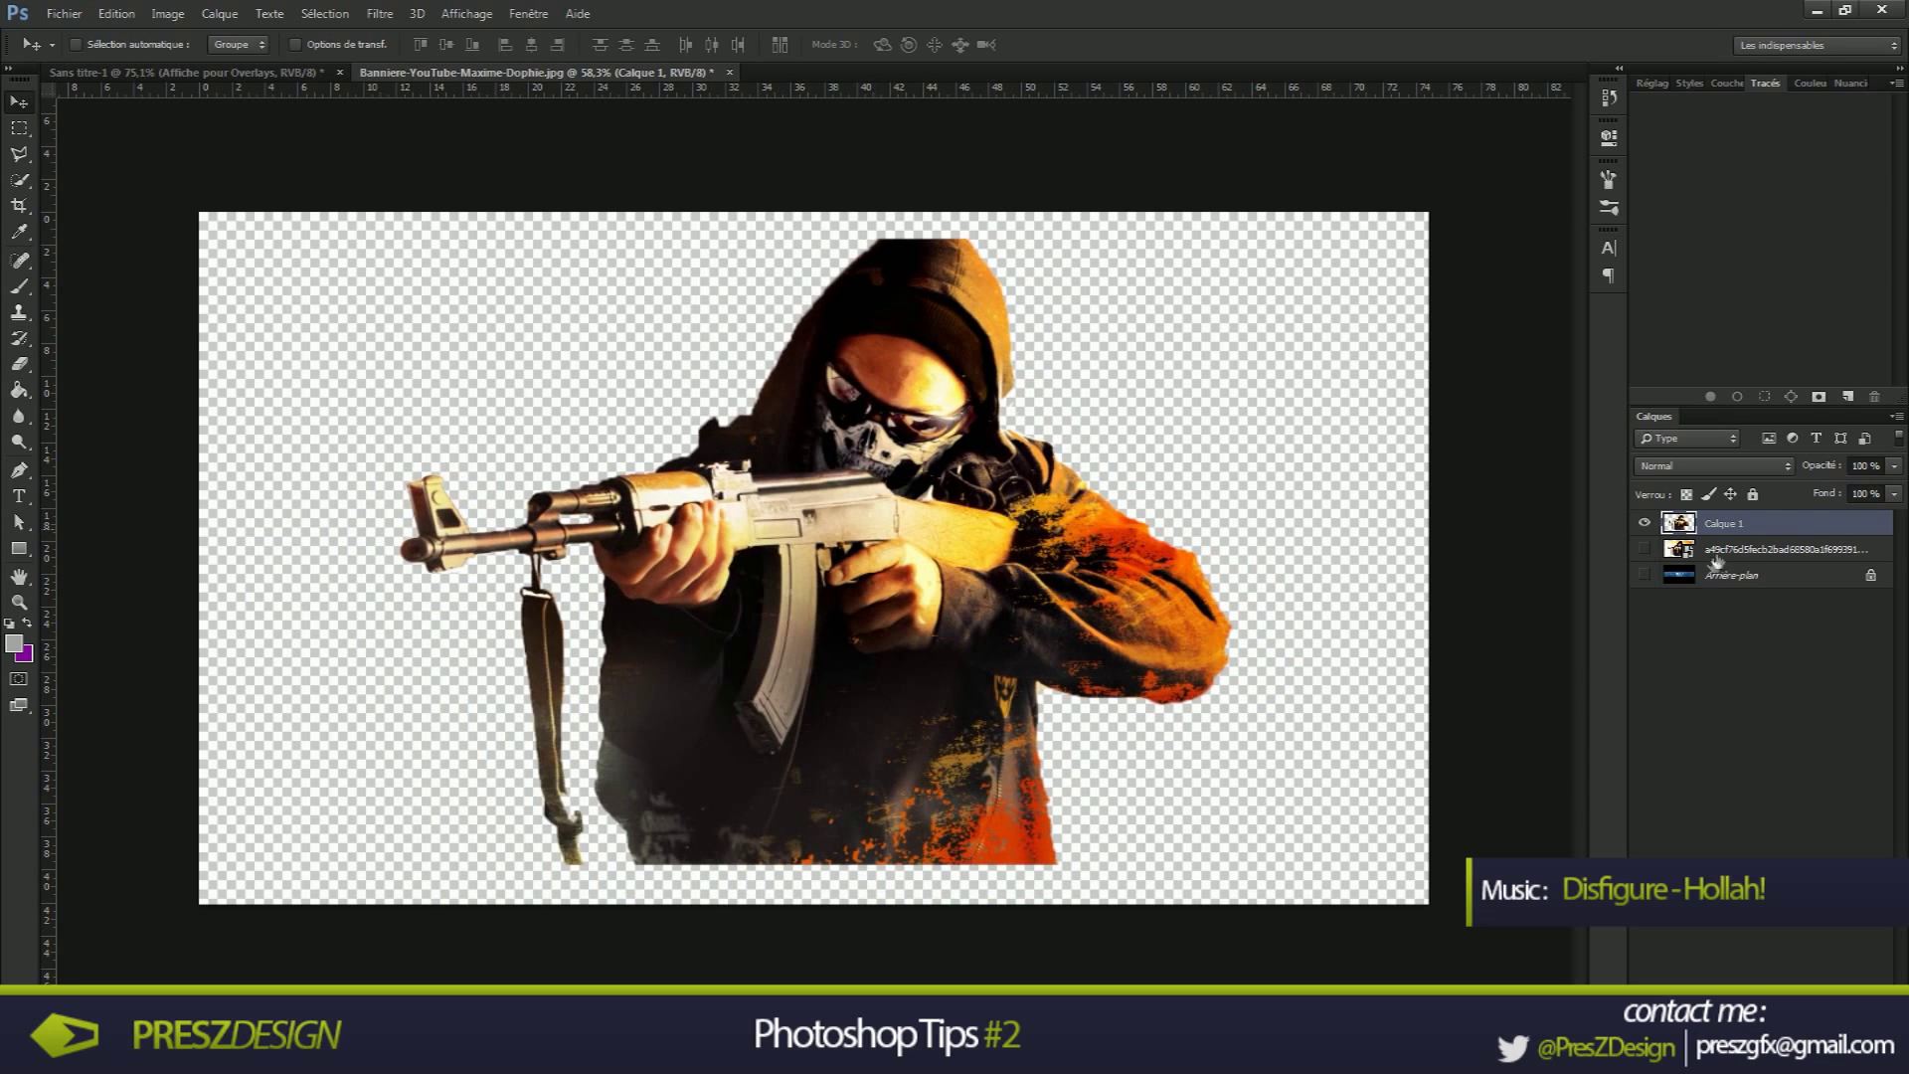
click(1646, 550)
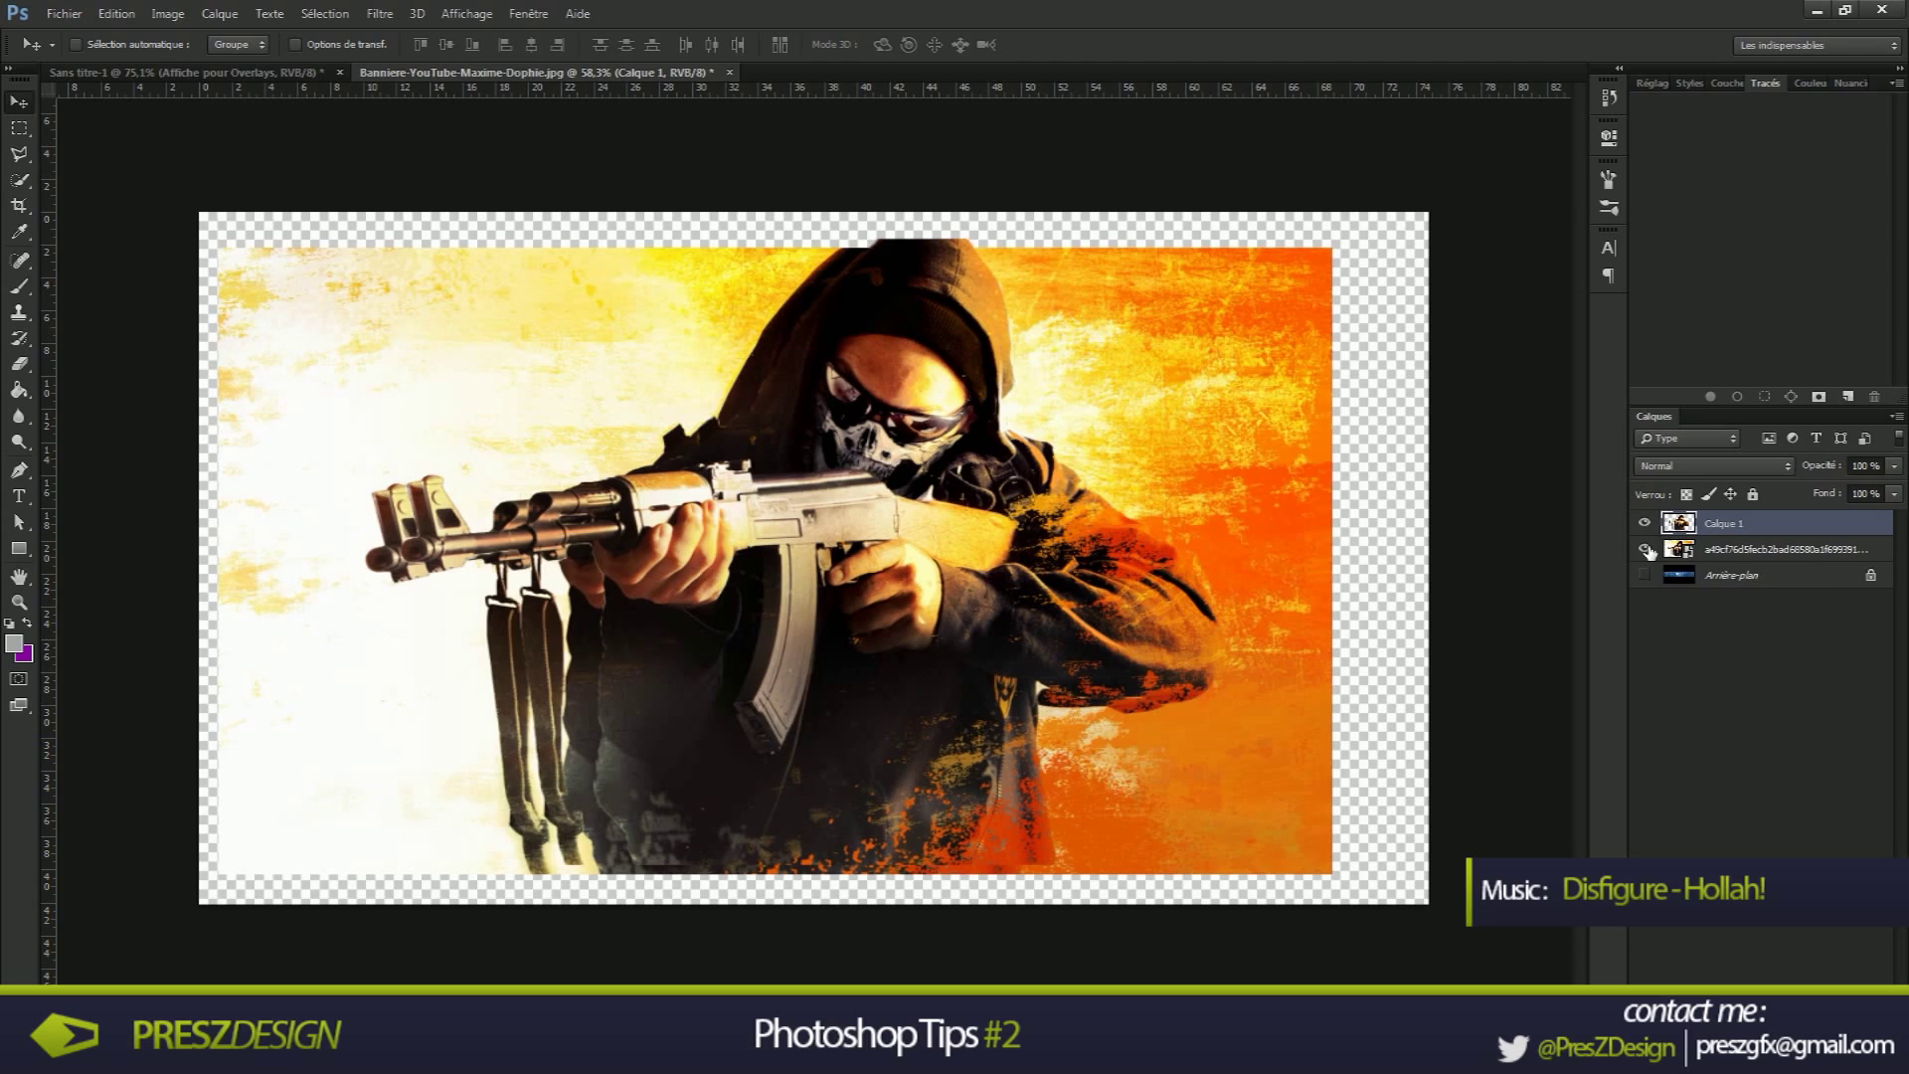
click(1646, 550)
click(1645, 550)
drag(1049, 453, 1054, 364)
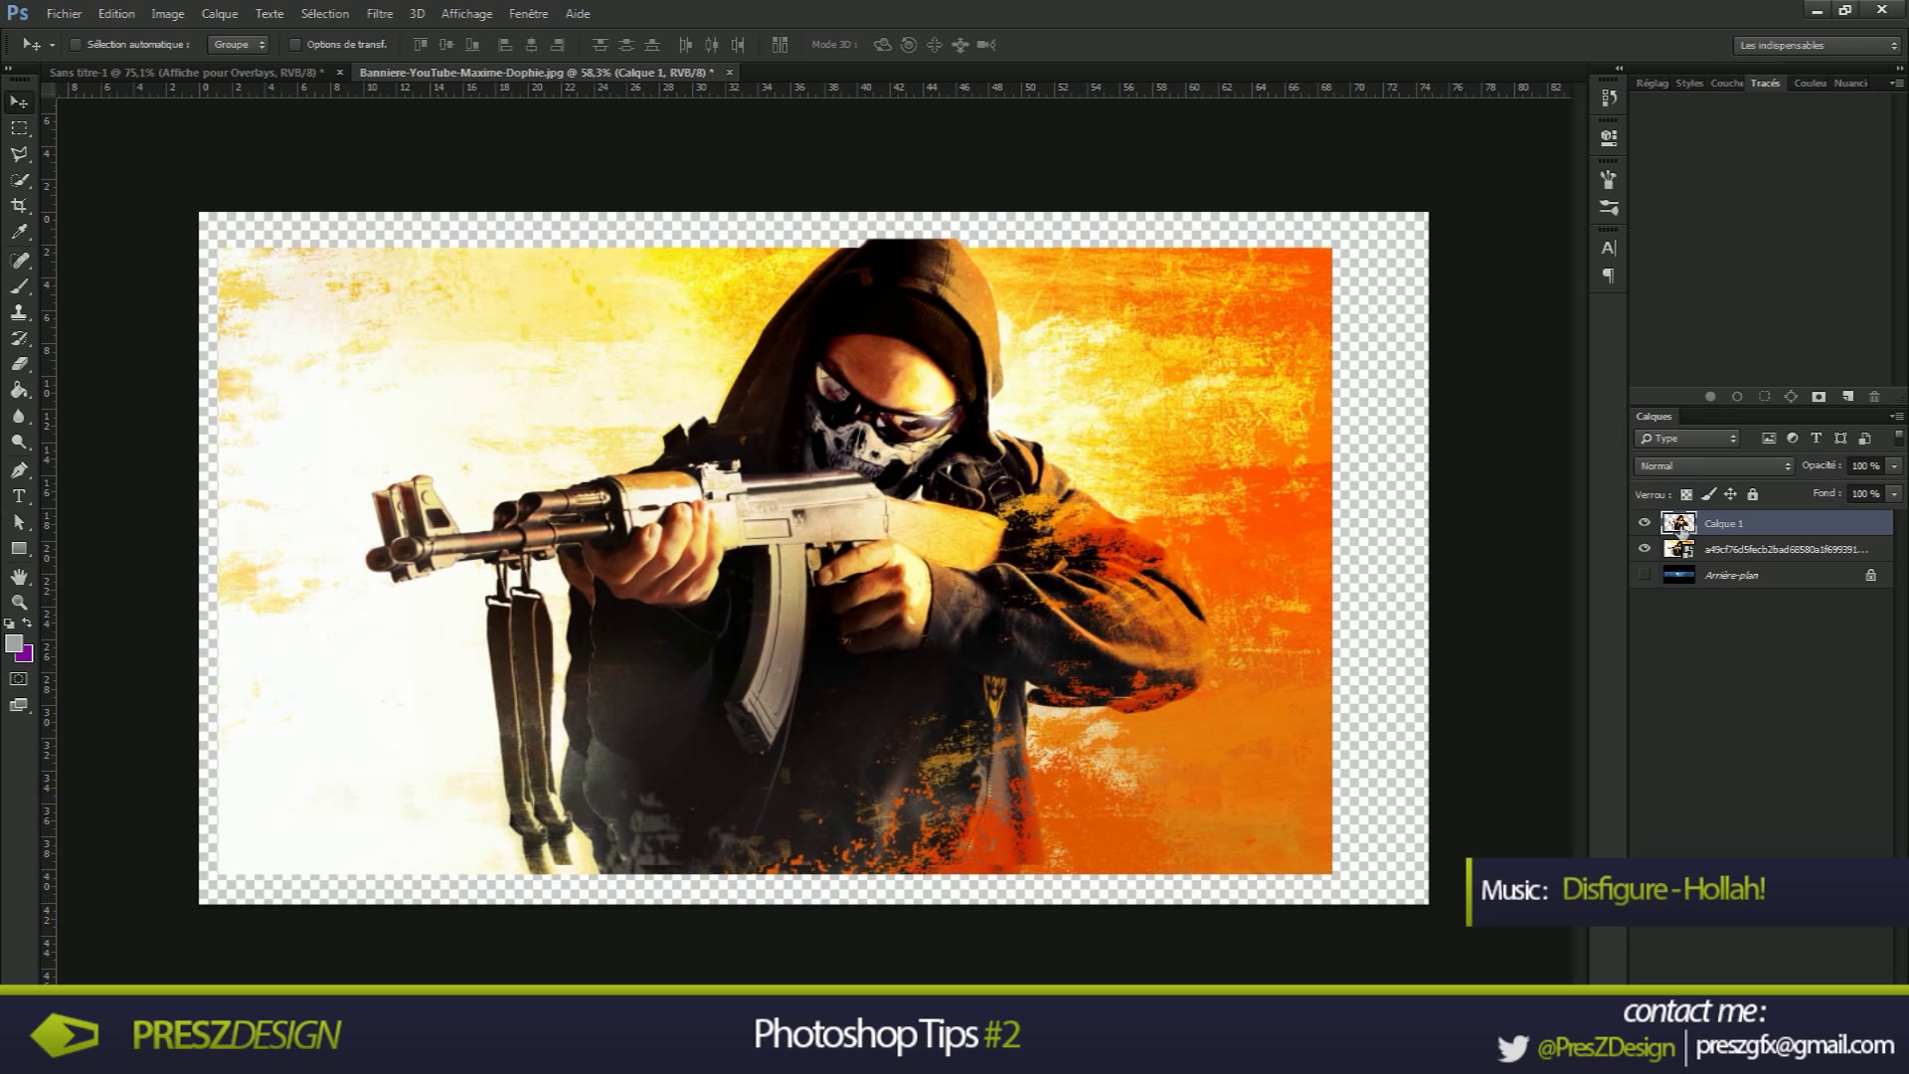
click(1645, 550)
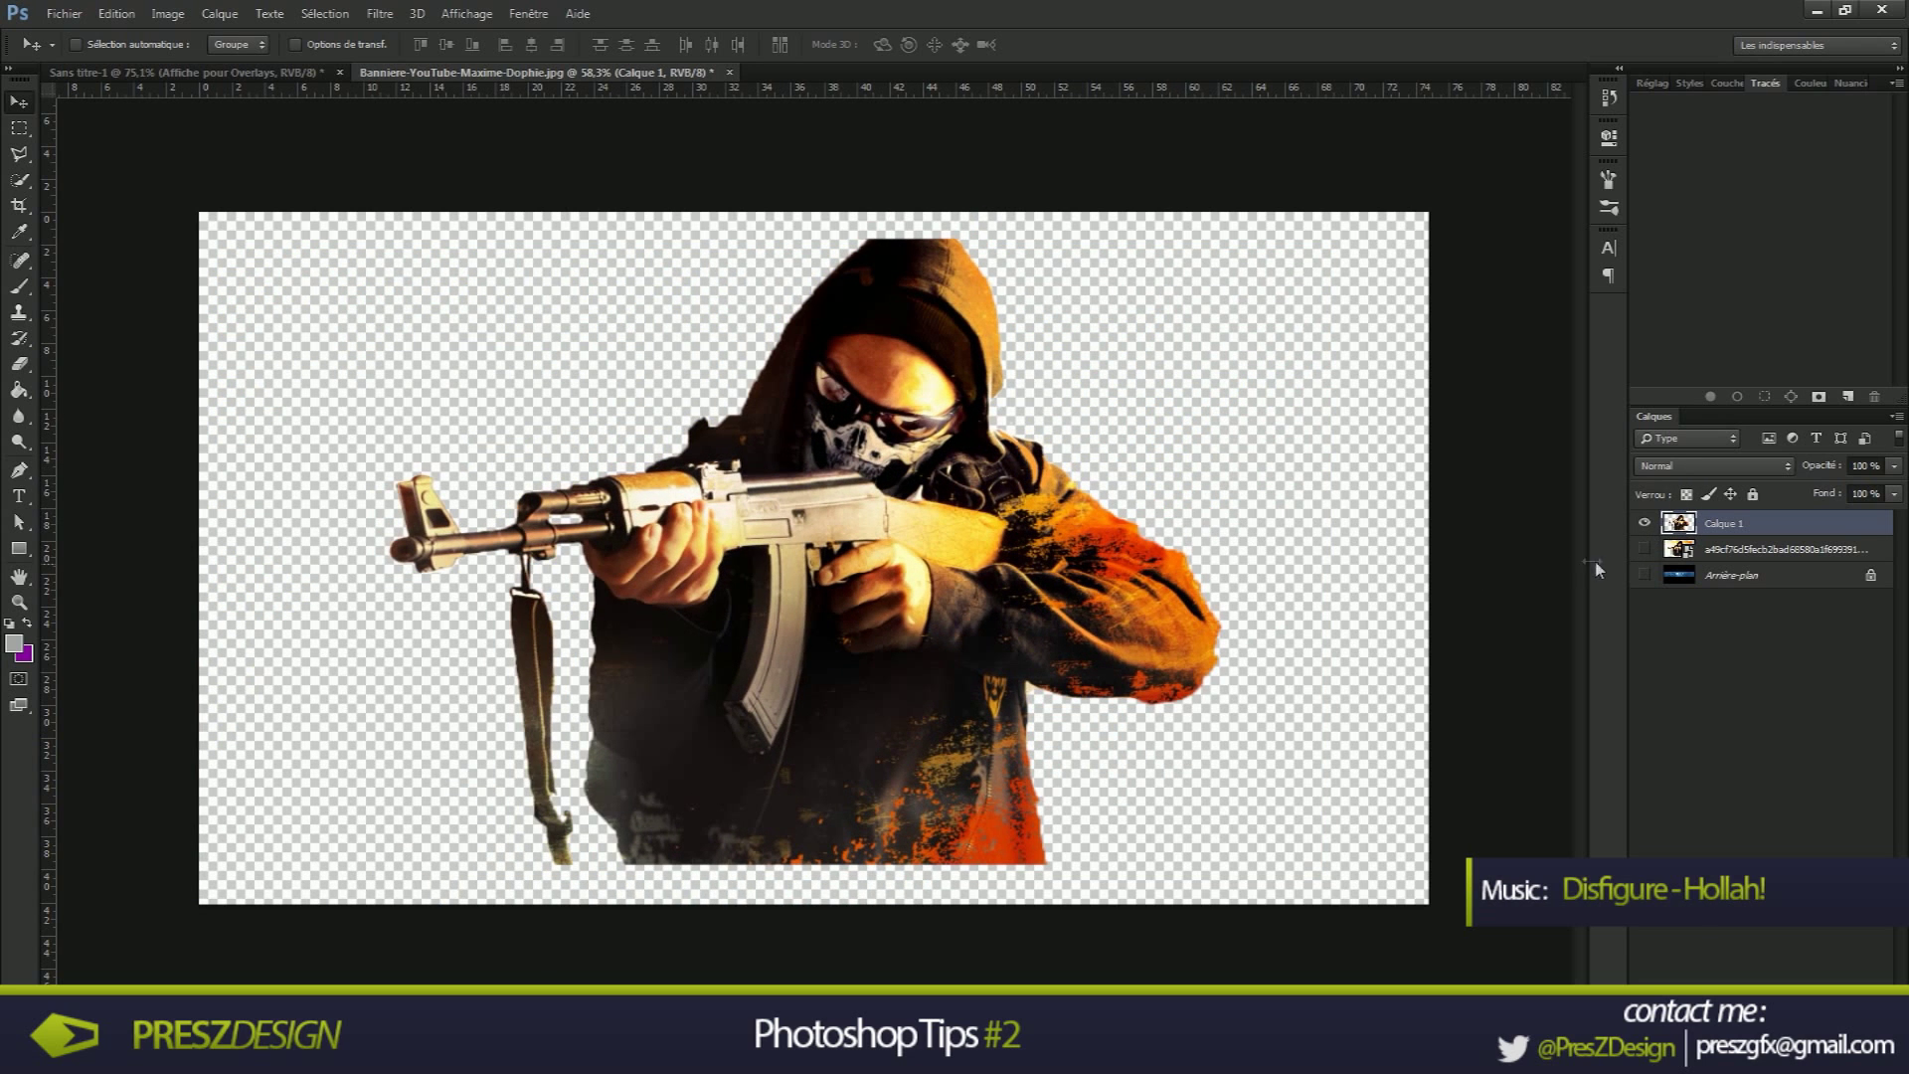
Hide the cutout and examine the finished banner on the Arrière-plan layer, including how the gunman is blended into it
click(1645, 522)
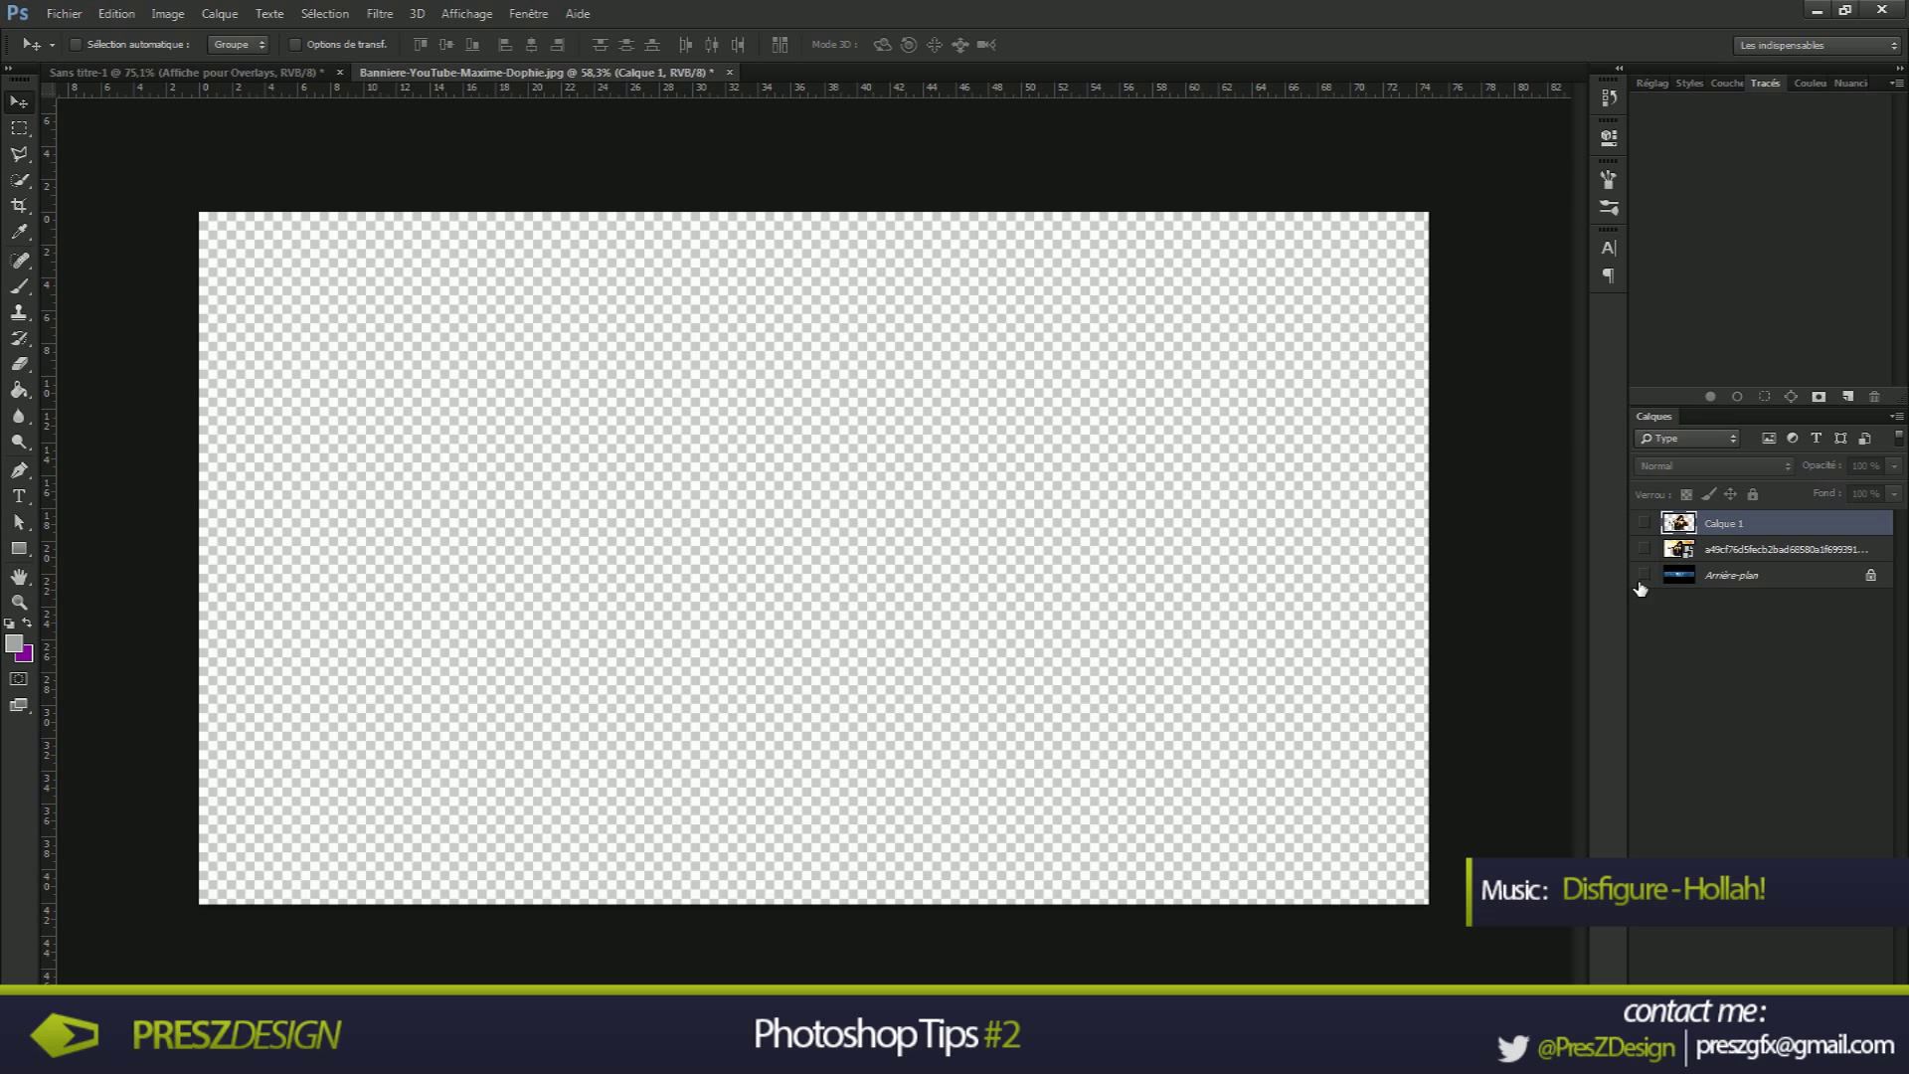
scroll(484, 560, up, 3)
scroll(457, 555, down, 3)
scroll(432, 549, up, 2)
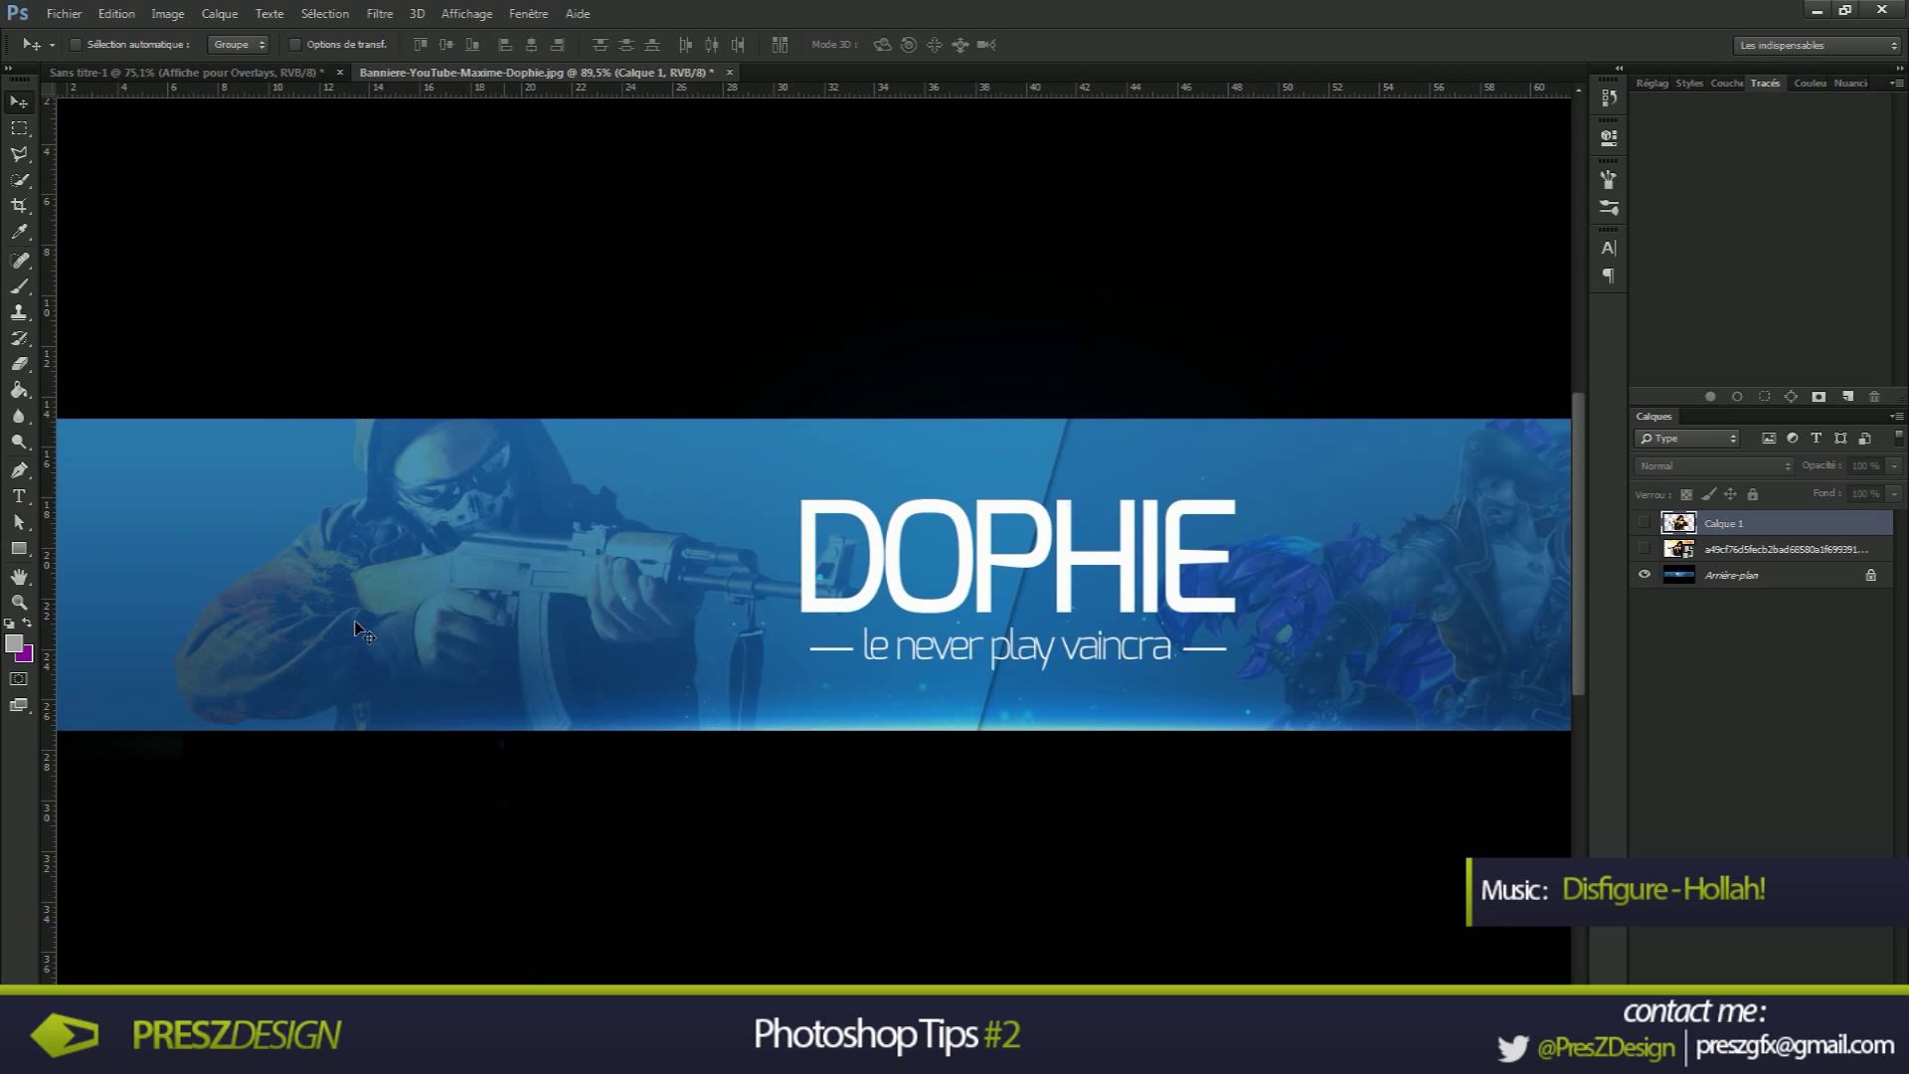
scroll(364, 632, down, 4)
scroll(857, 624, up, 1)
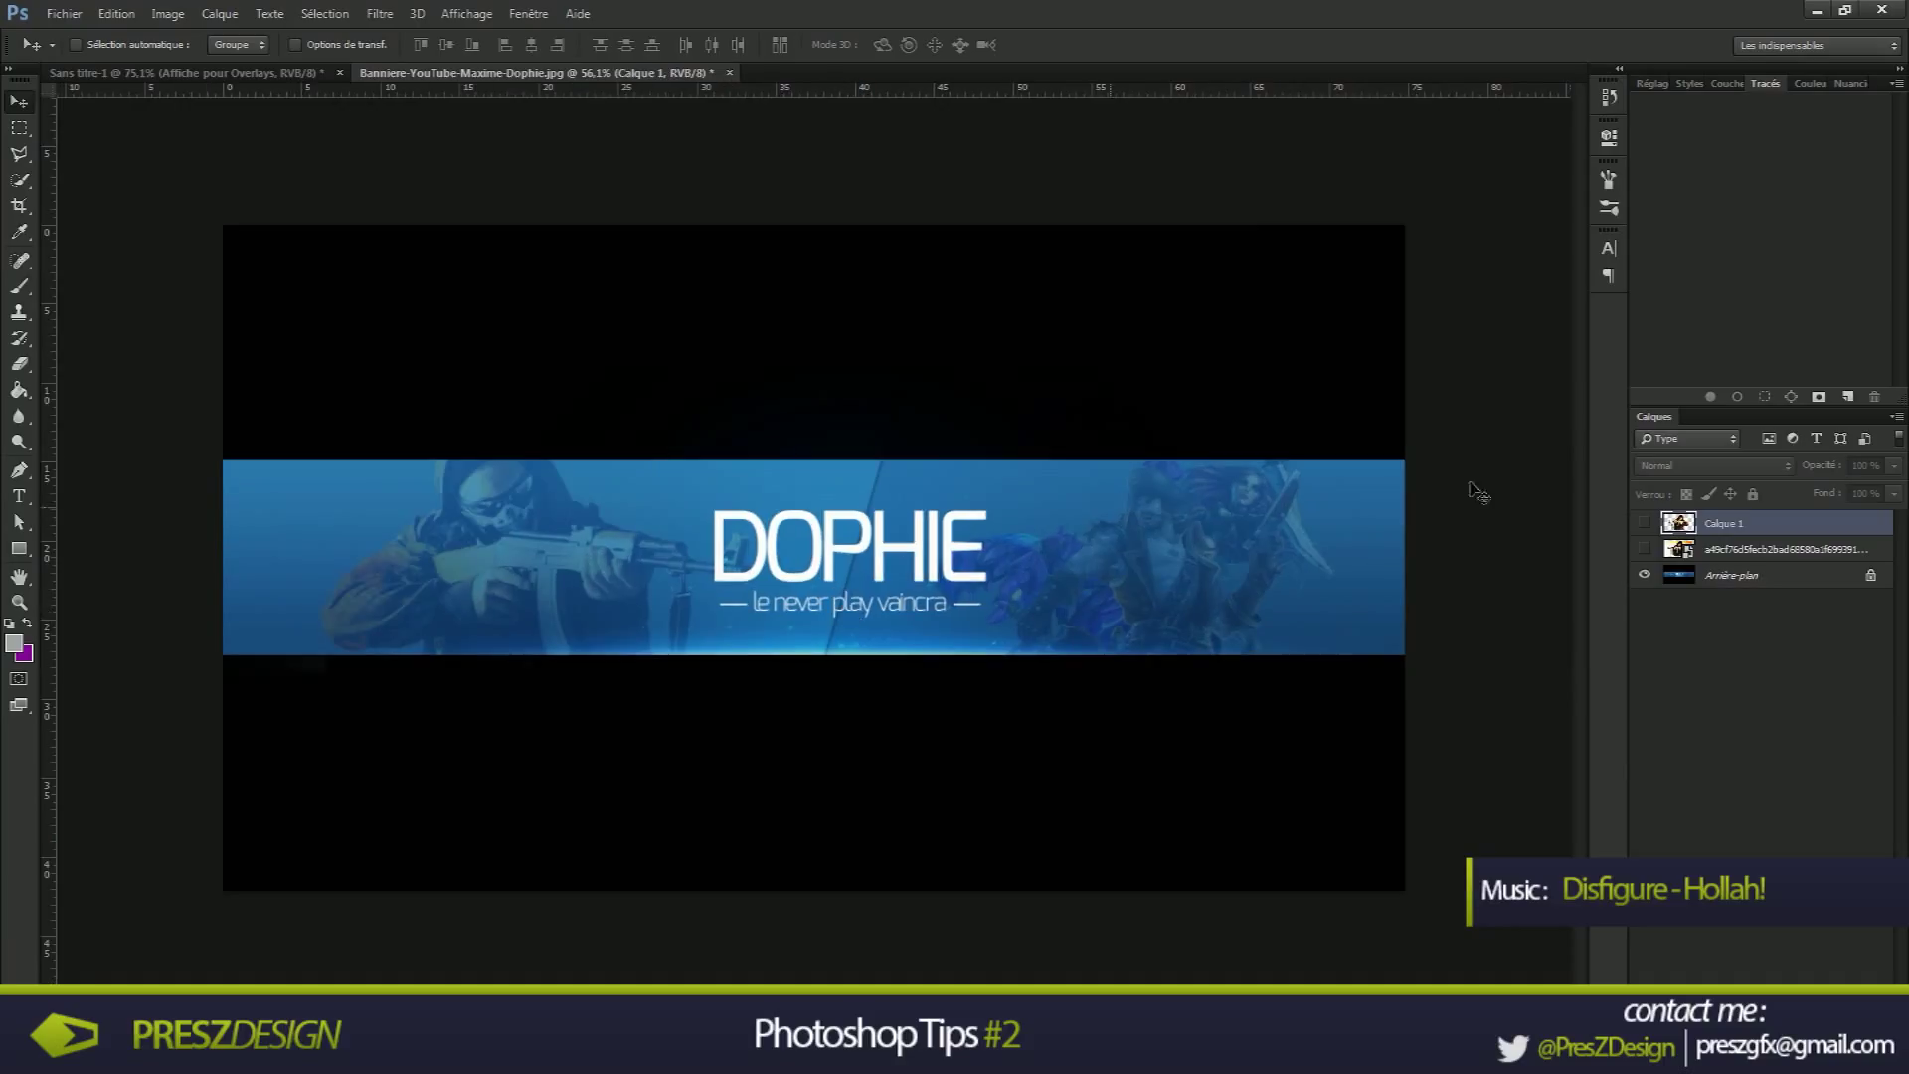
click(1646, 576)
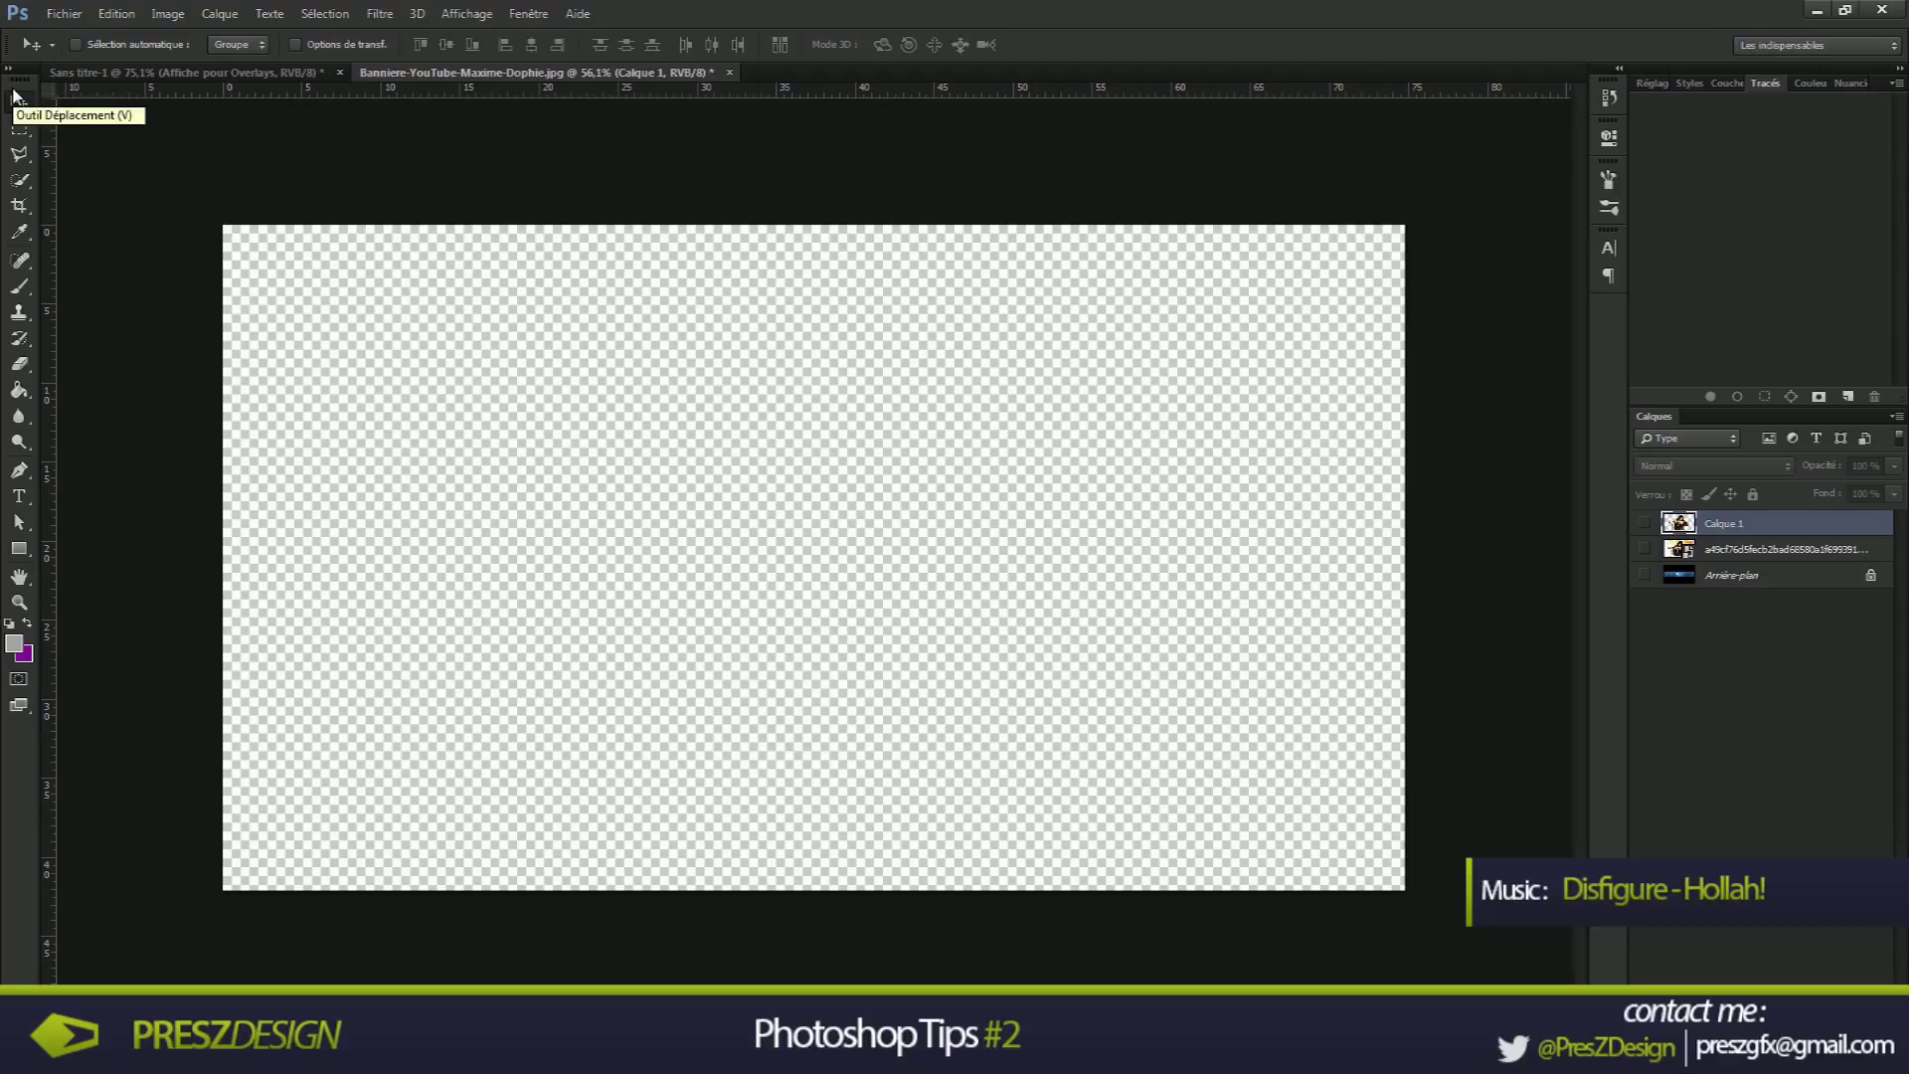
Delete the gunman cutout and original image layers, and close the banner document without saving
key(Delete)
key(Delete)
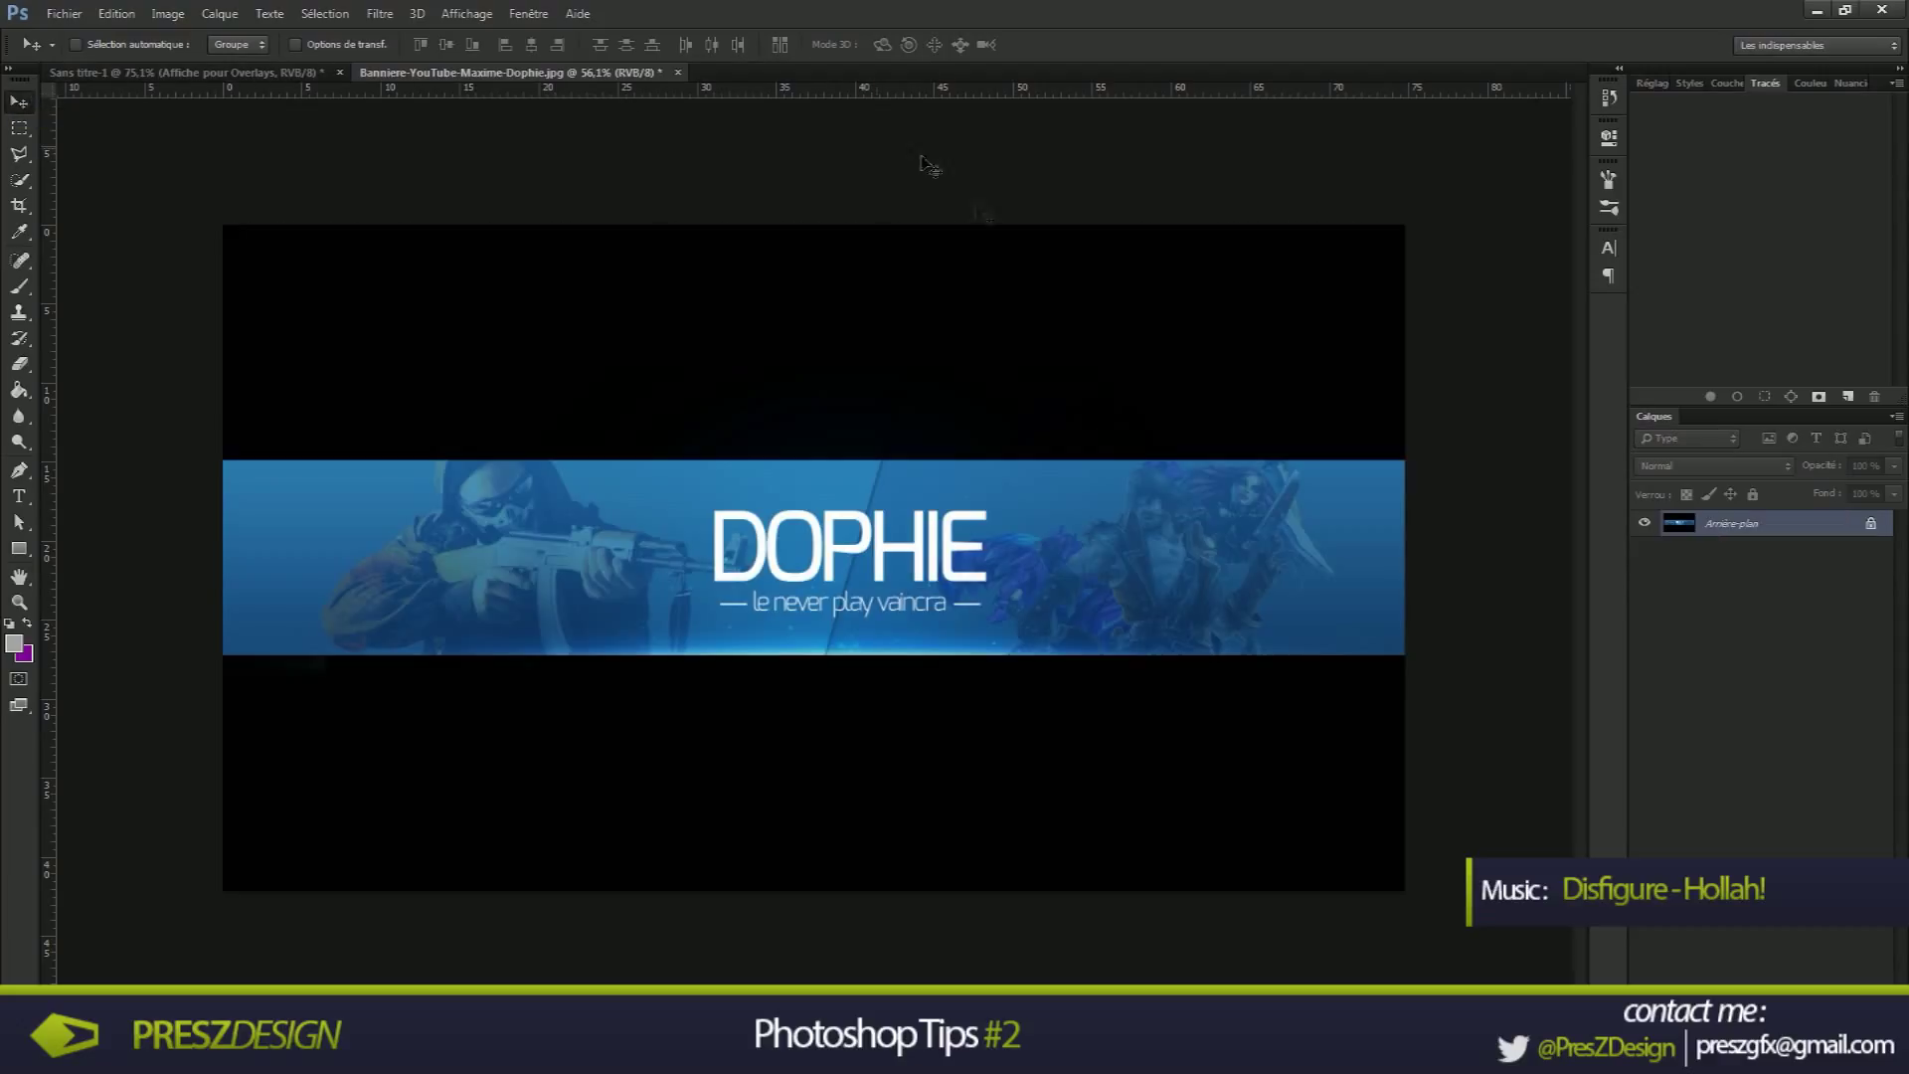
click(678, 72)
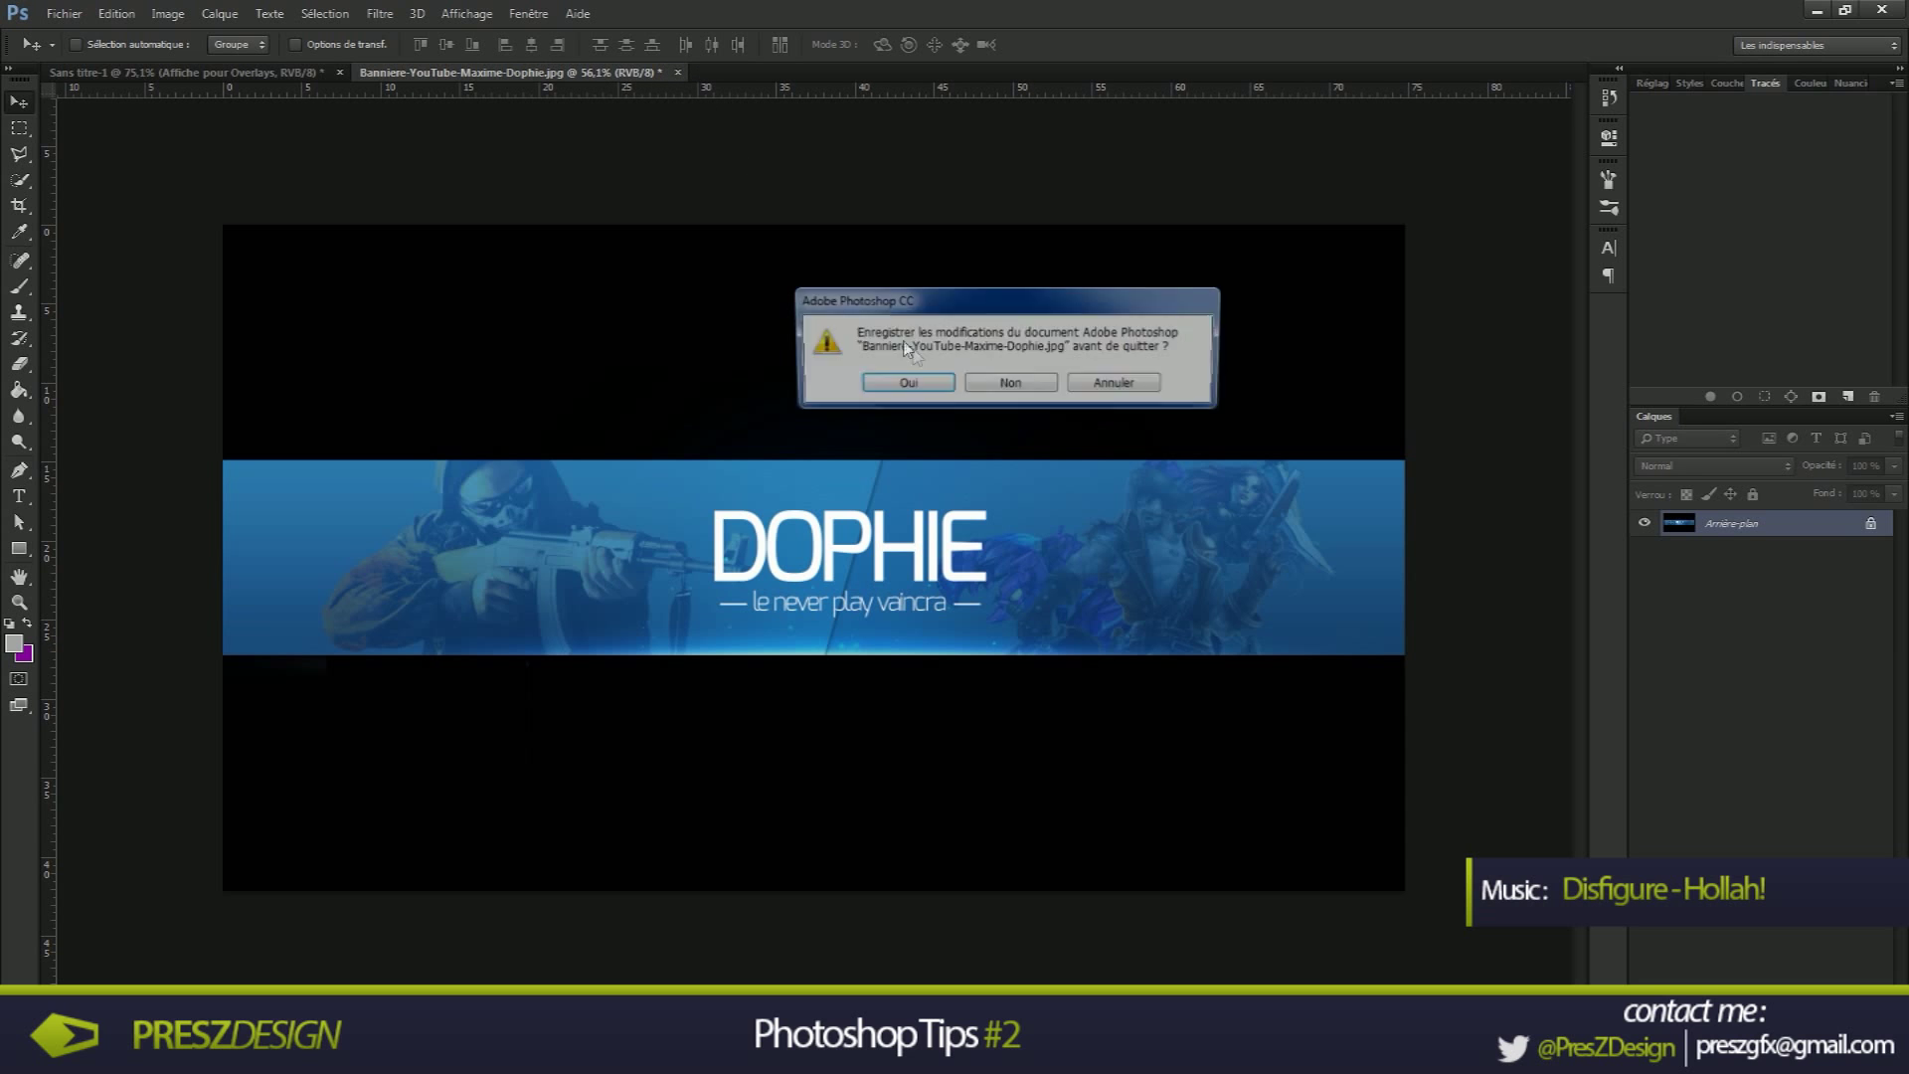
key(n)
Create a new transparent 1280 x 720 px document using the Fond HD preset
click(55, 14)
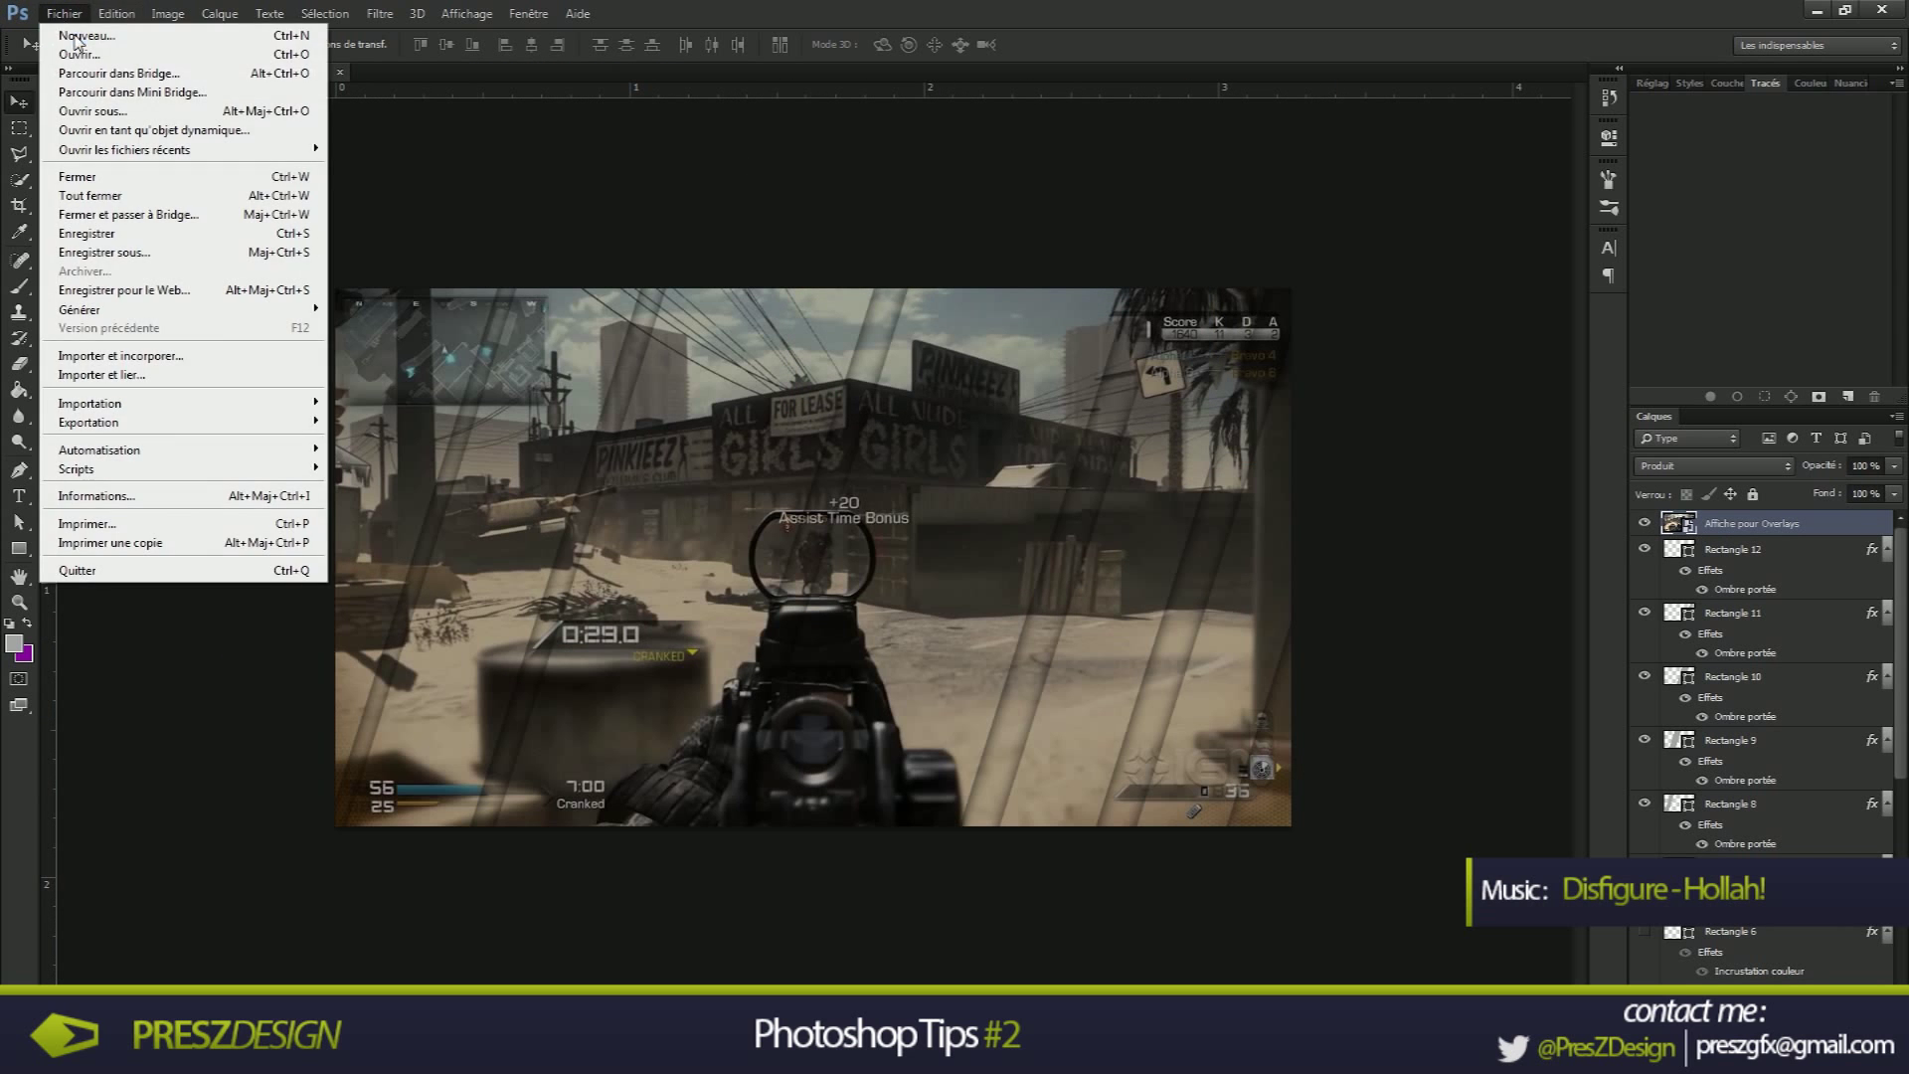
click(79, 34)
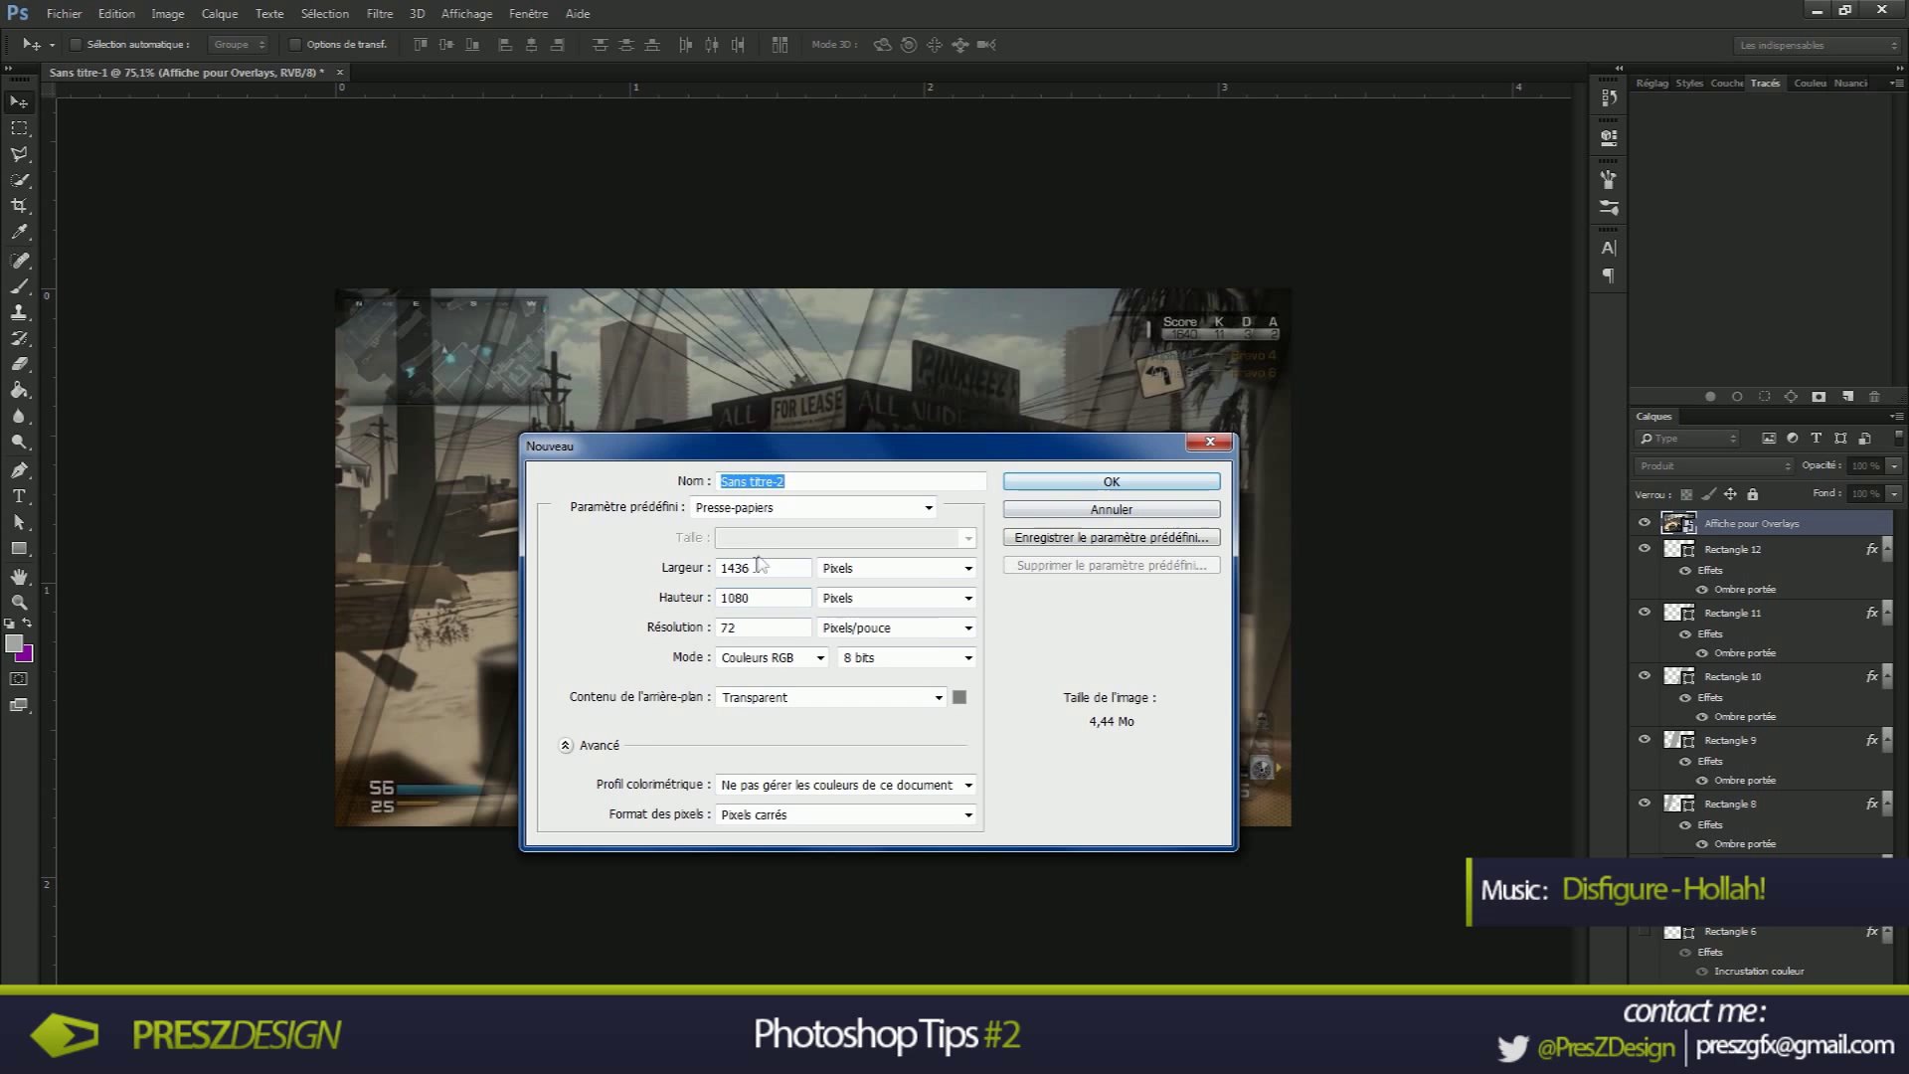
click(773, 509)
click(766, 594)
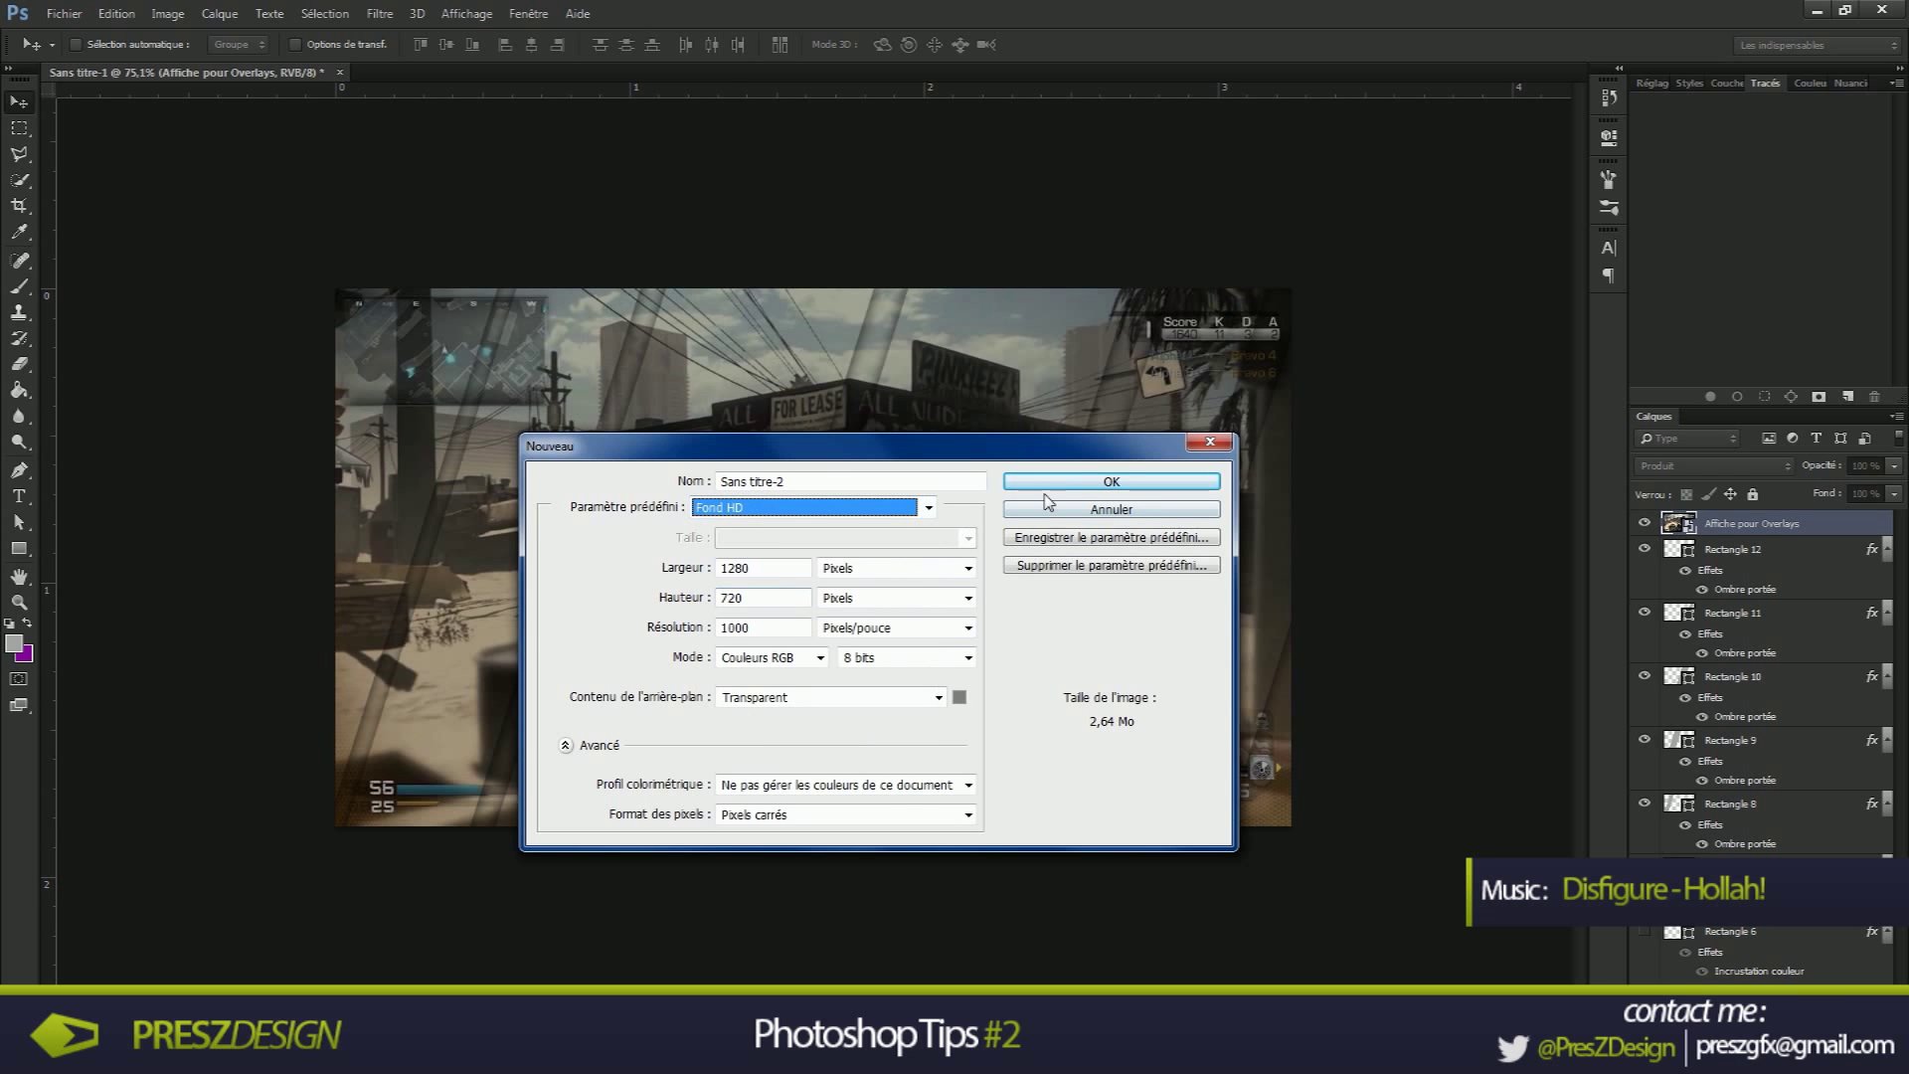
click(1074, 481)
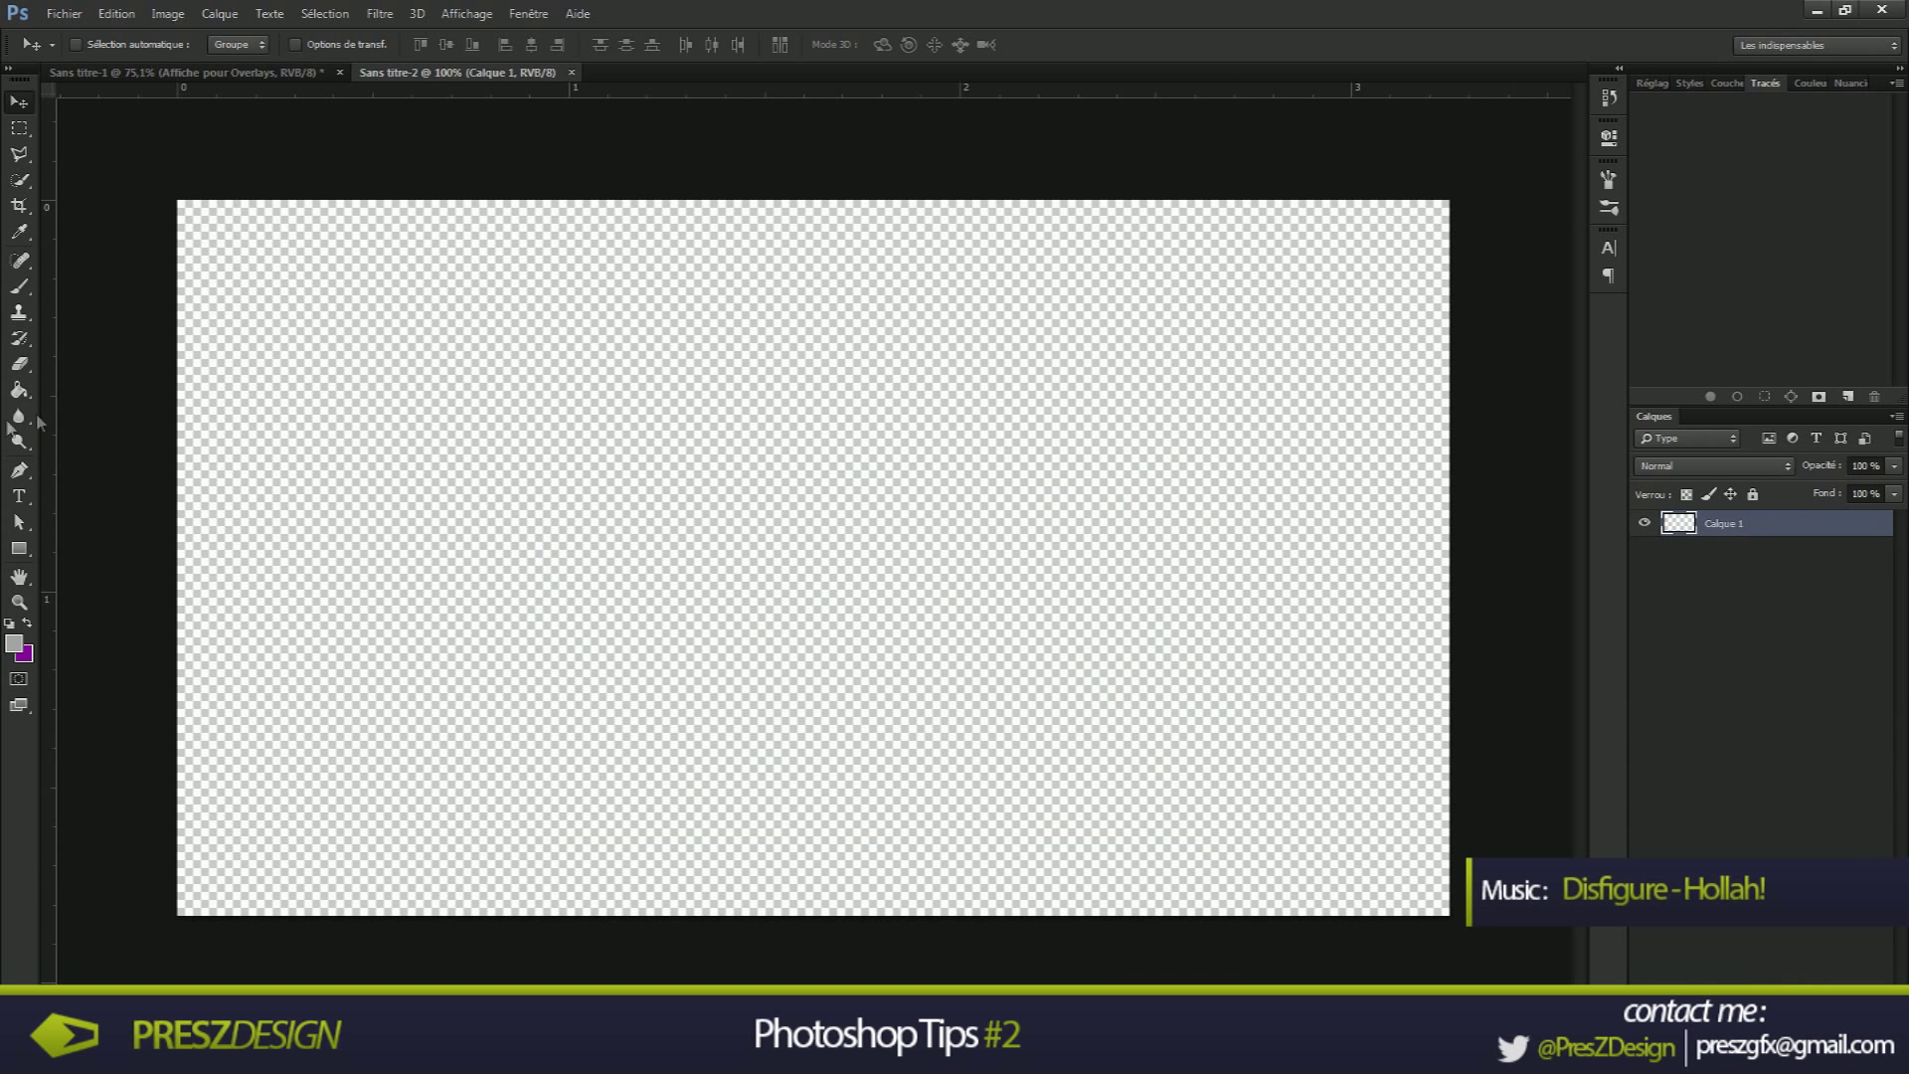
Set up the Pen tool in Forme (shape) mode with a black fill
click(21, 472)
click(103, 43)
click(116, 77)
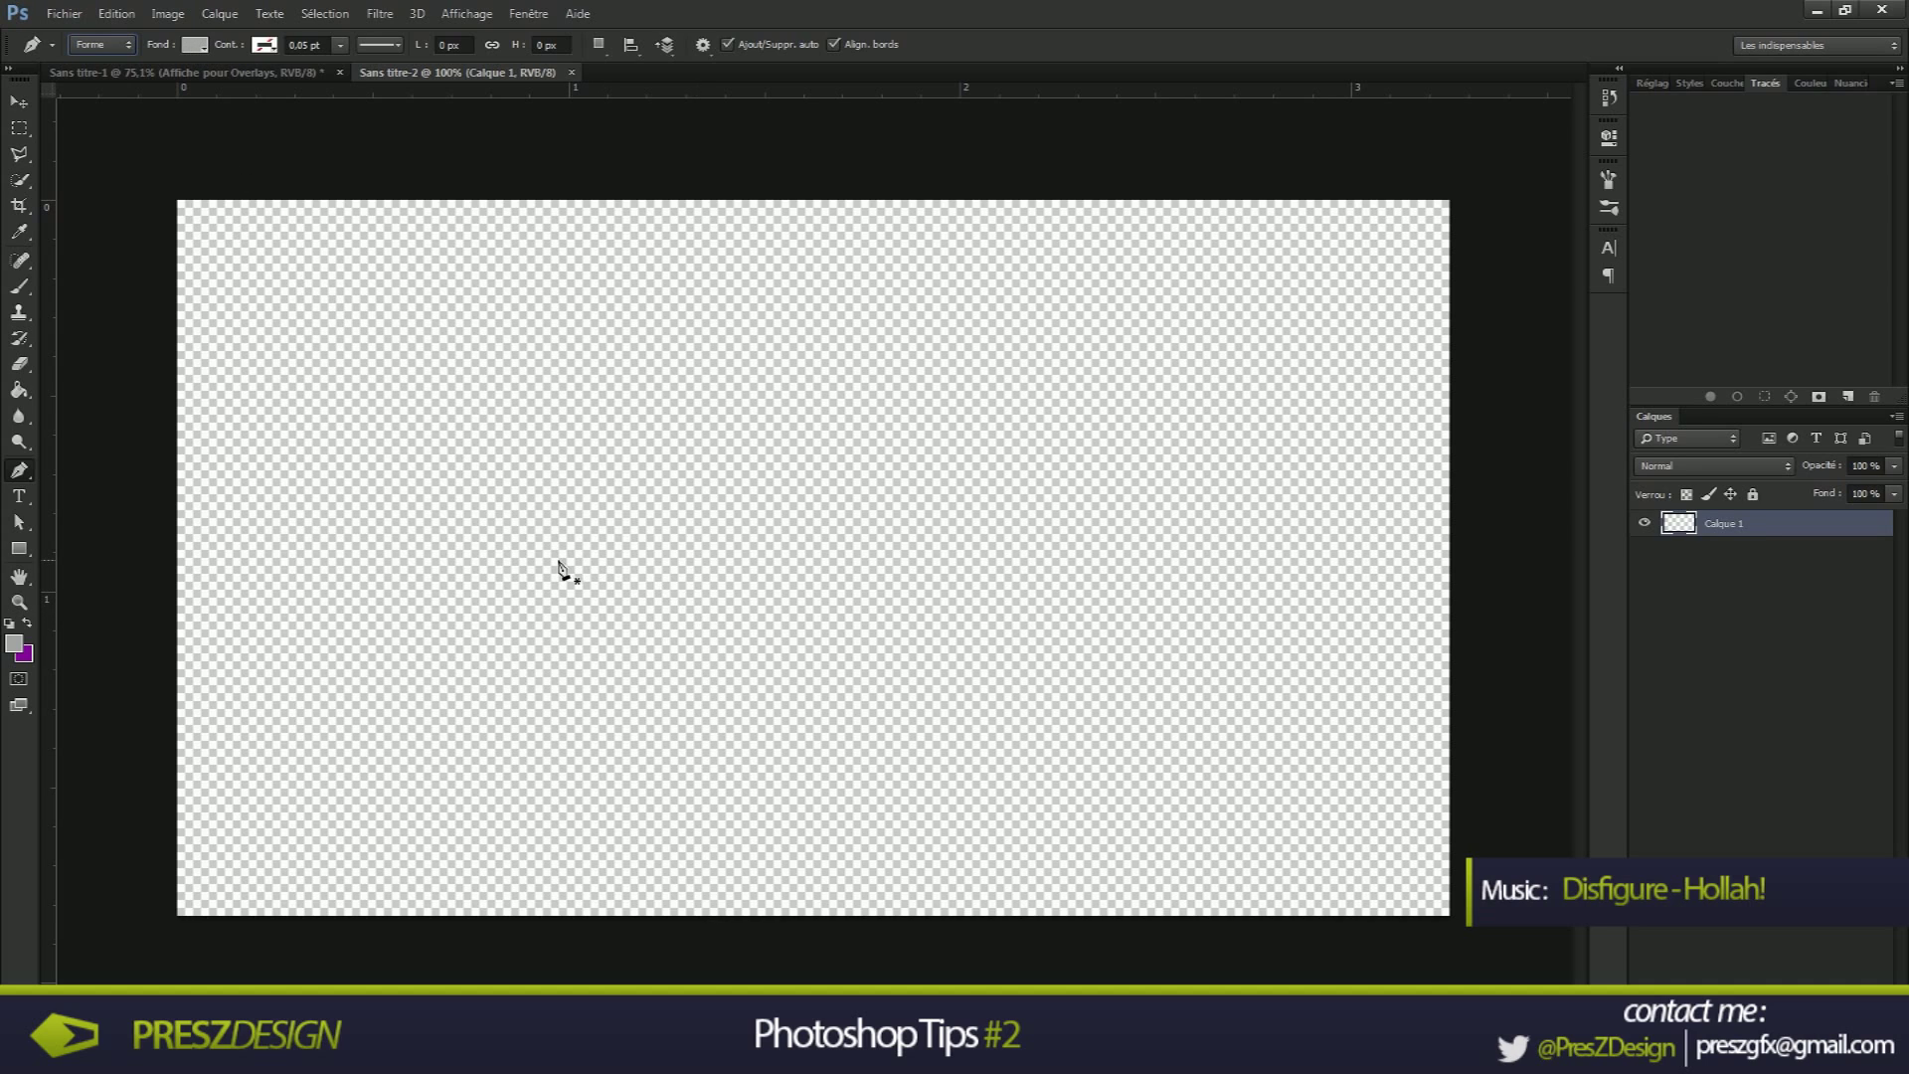
click(196, 45)
click(67, 140)
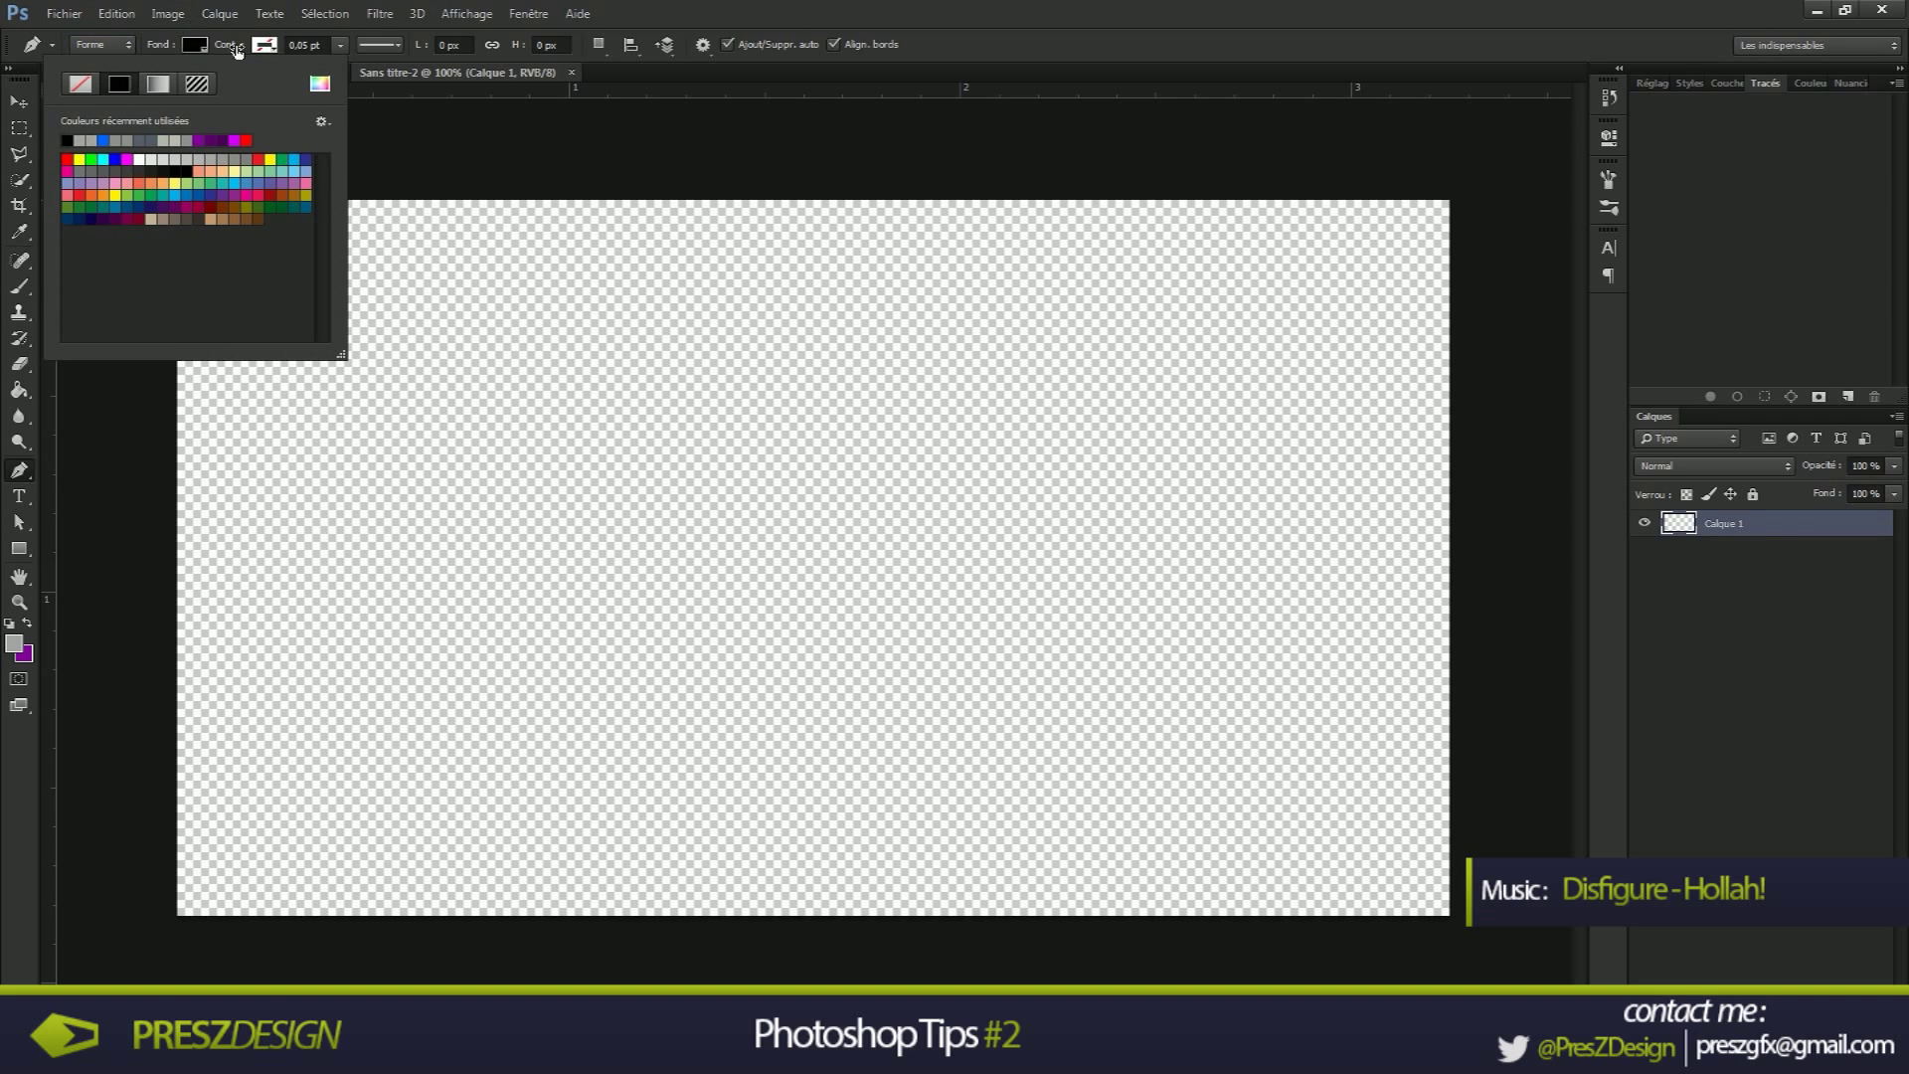
click(196, 45)
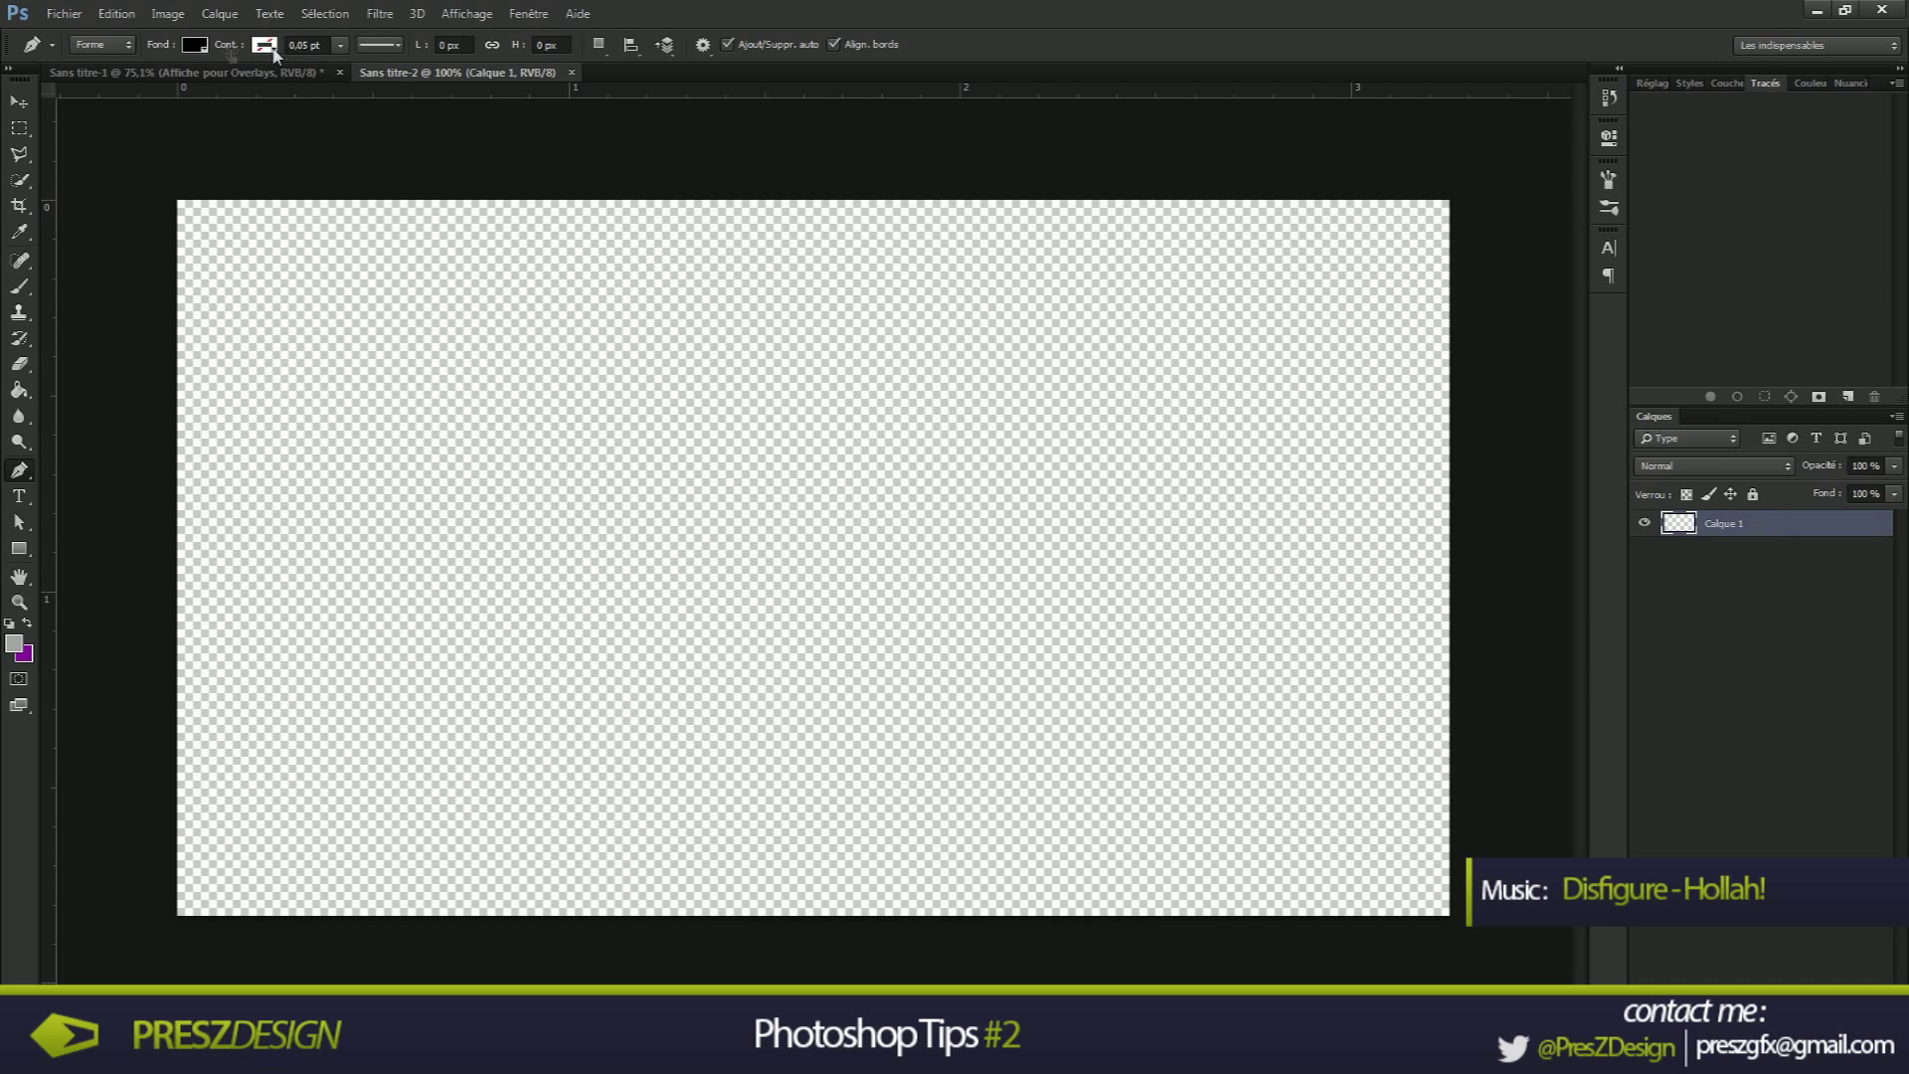
Draw a closed black triangle about 321 x 268 px with the Pen tool near the middle of the canvas
click(600, 509)
click(803, 325)
click(916, 591)
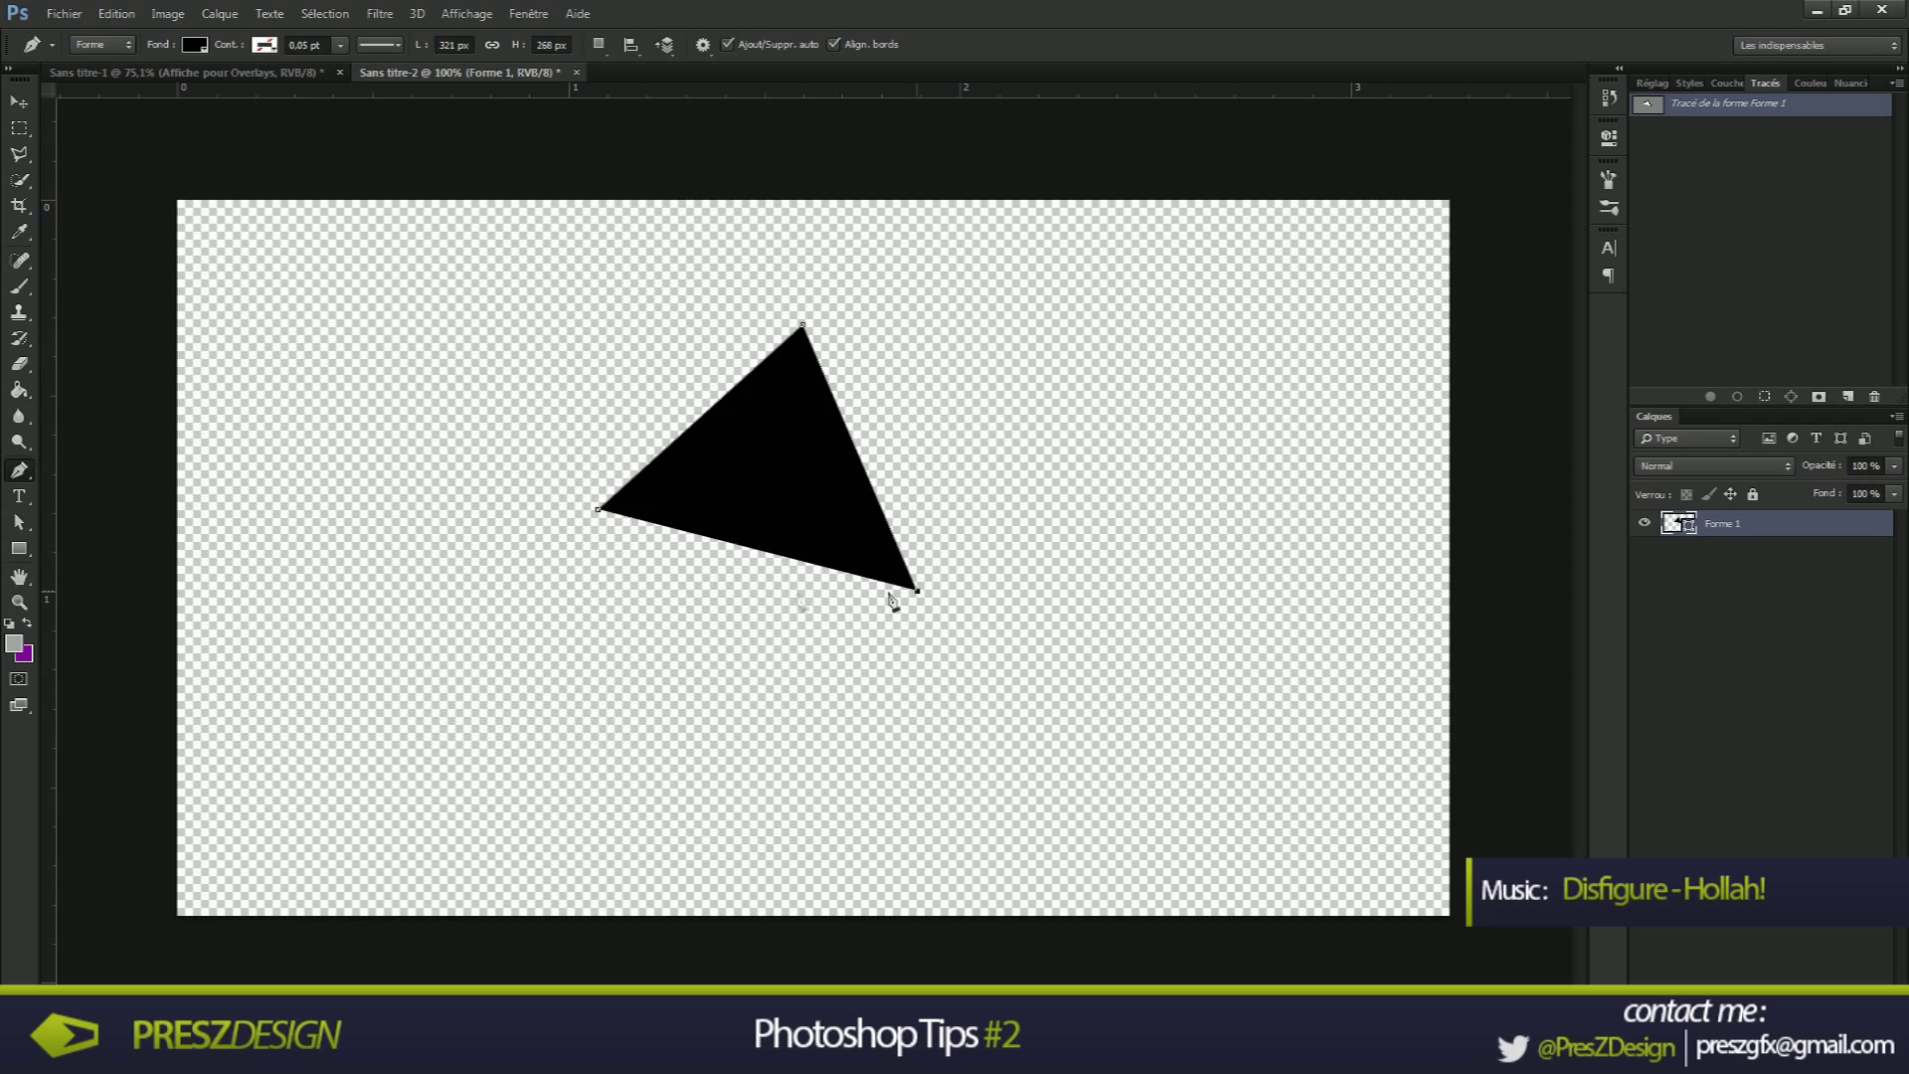
click(599, 510)
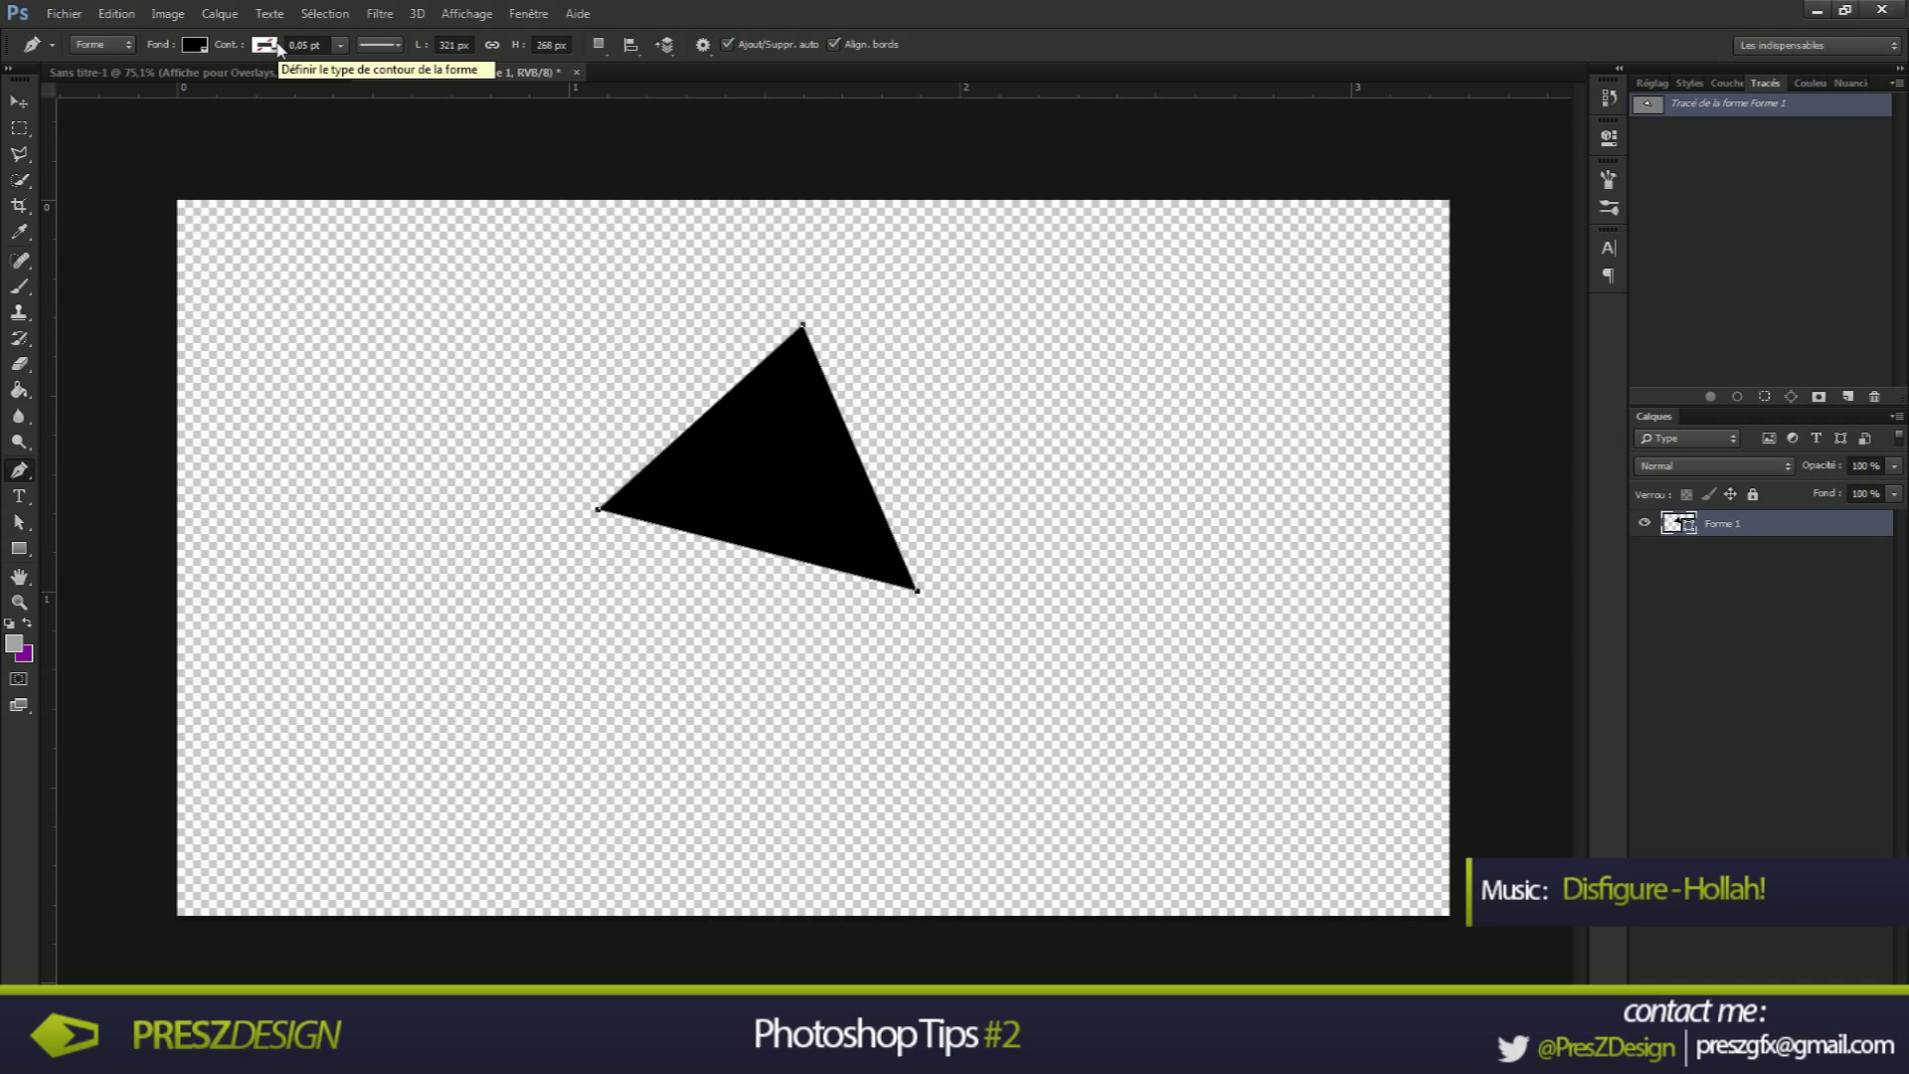
Draw a second black triangle about 318 x 258 px just below the first, leaving a narrow gap along their shared edge
click(911, 607)
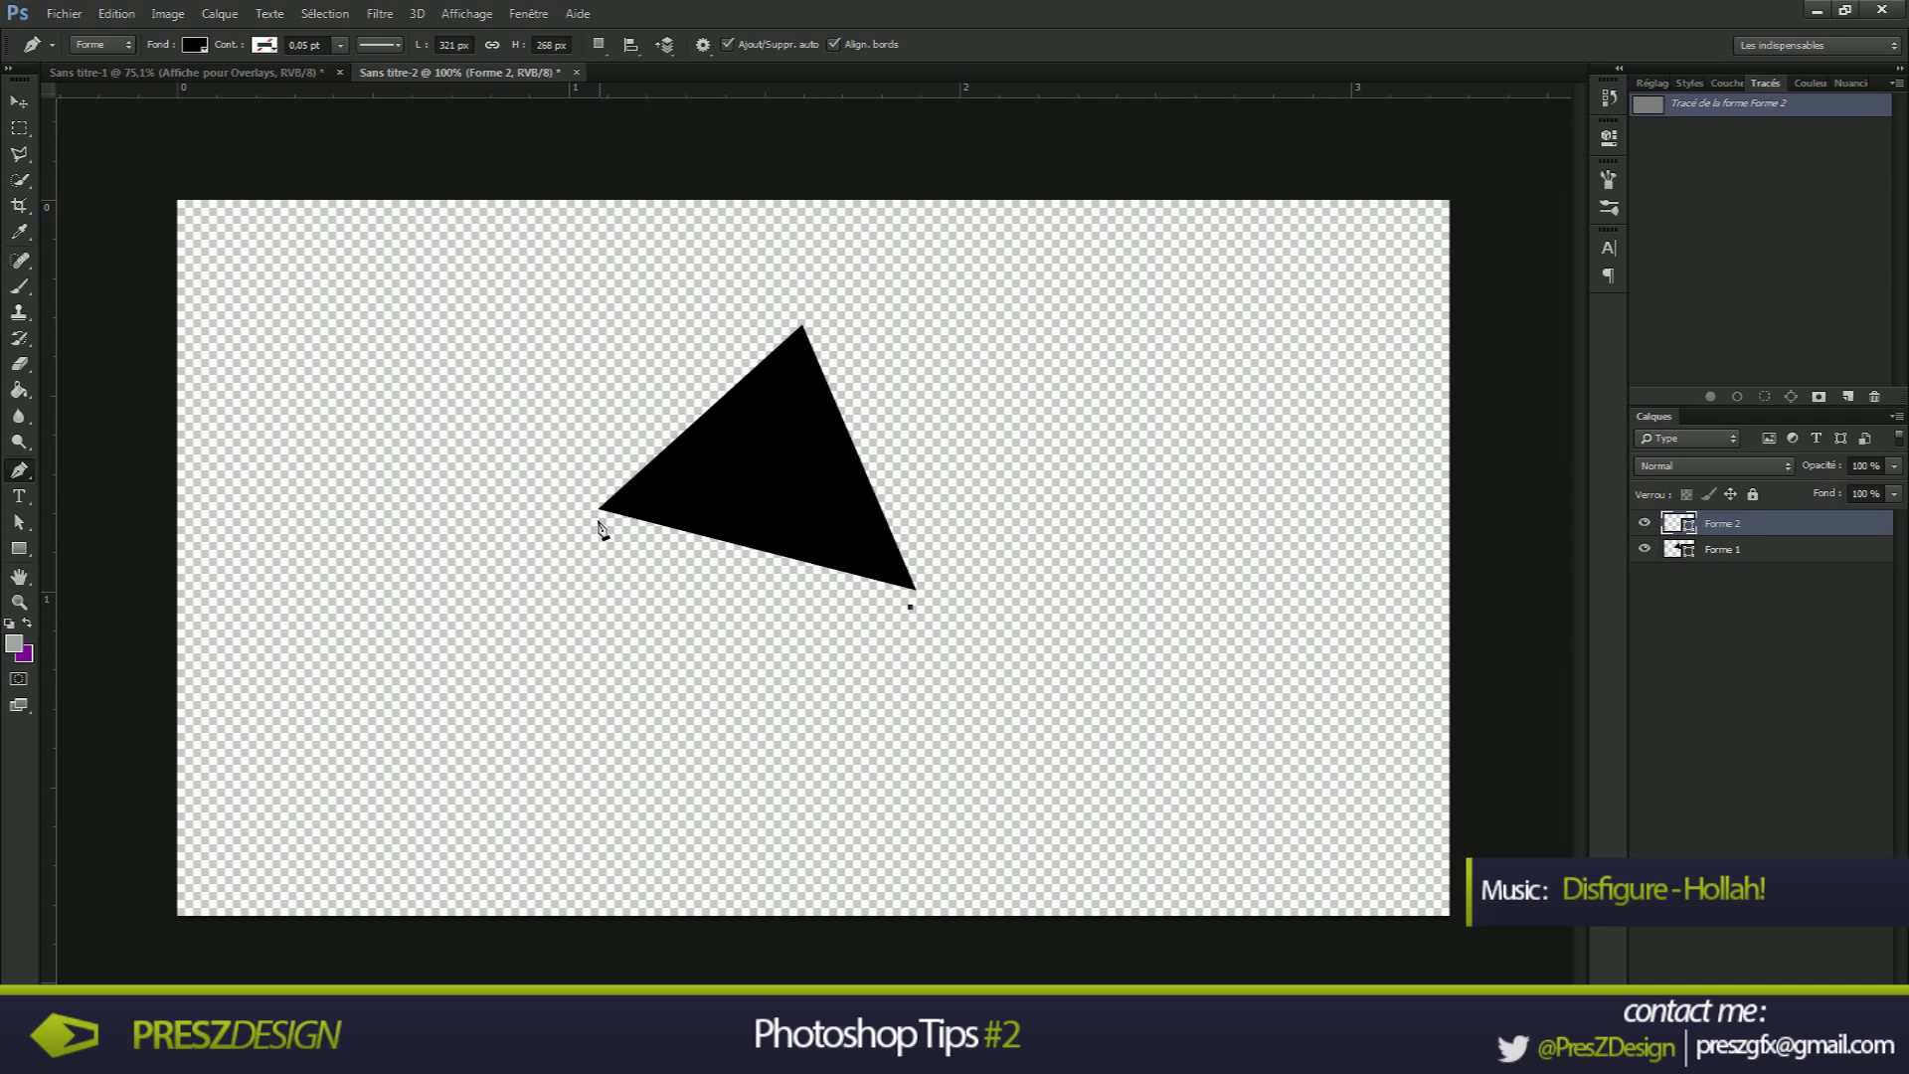
click(595, 521)
click(622, 775)
click(911, 607)
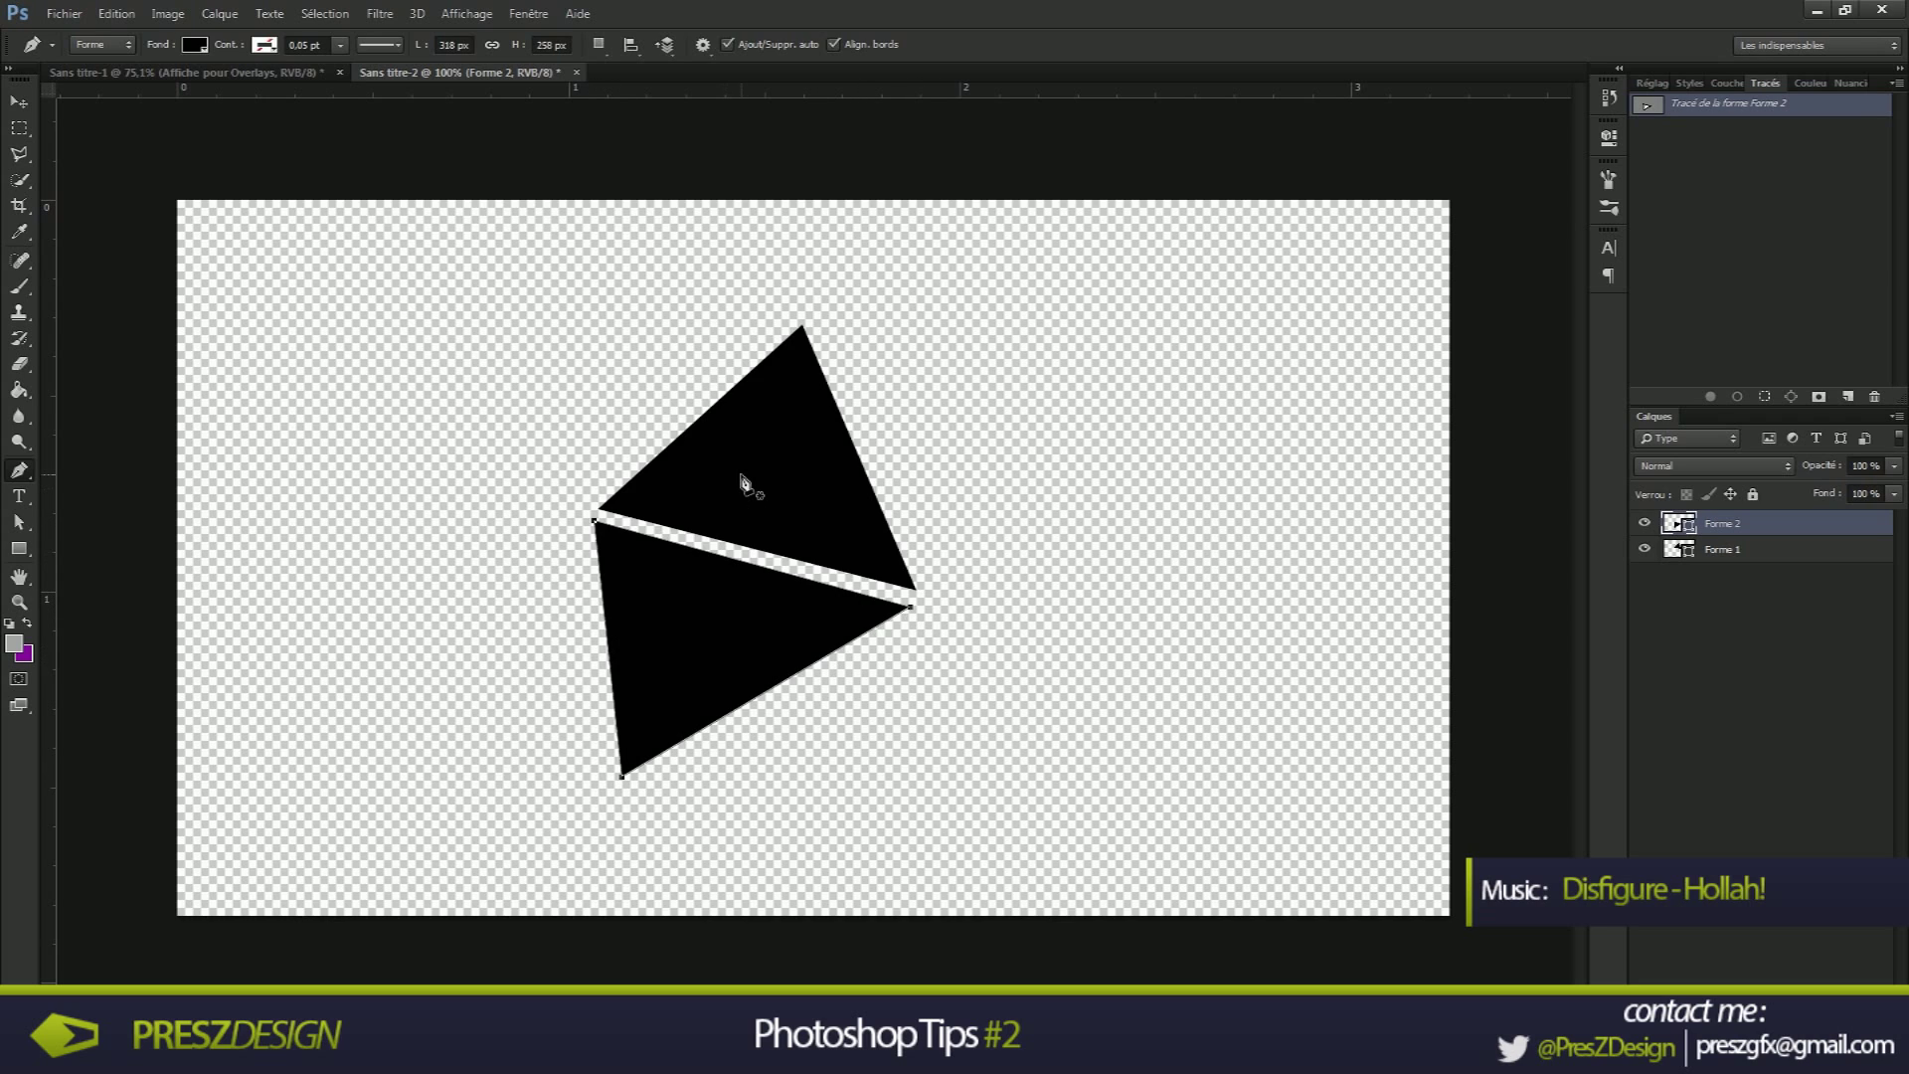
Draw a third black triangle about 337 x 331 px to the upper left of the other two
click(453, 297)
click(368, 627)
click(704, 320)
click(455, 299)
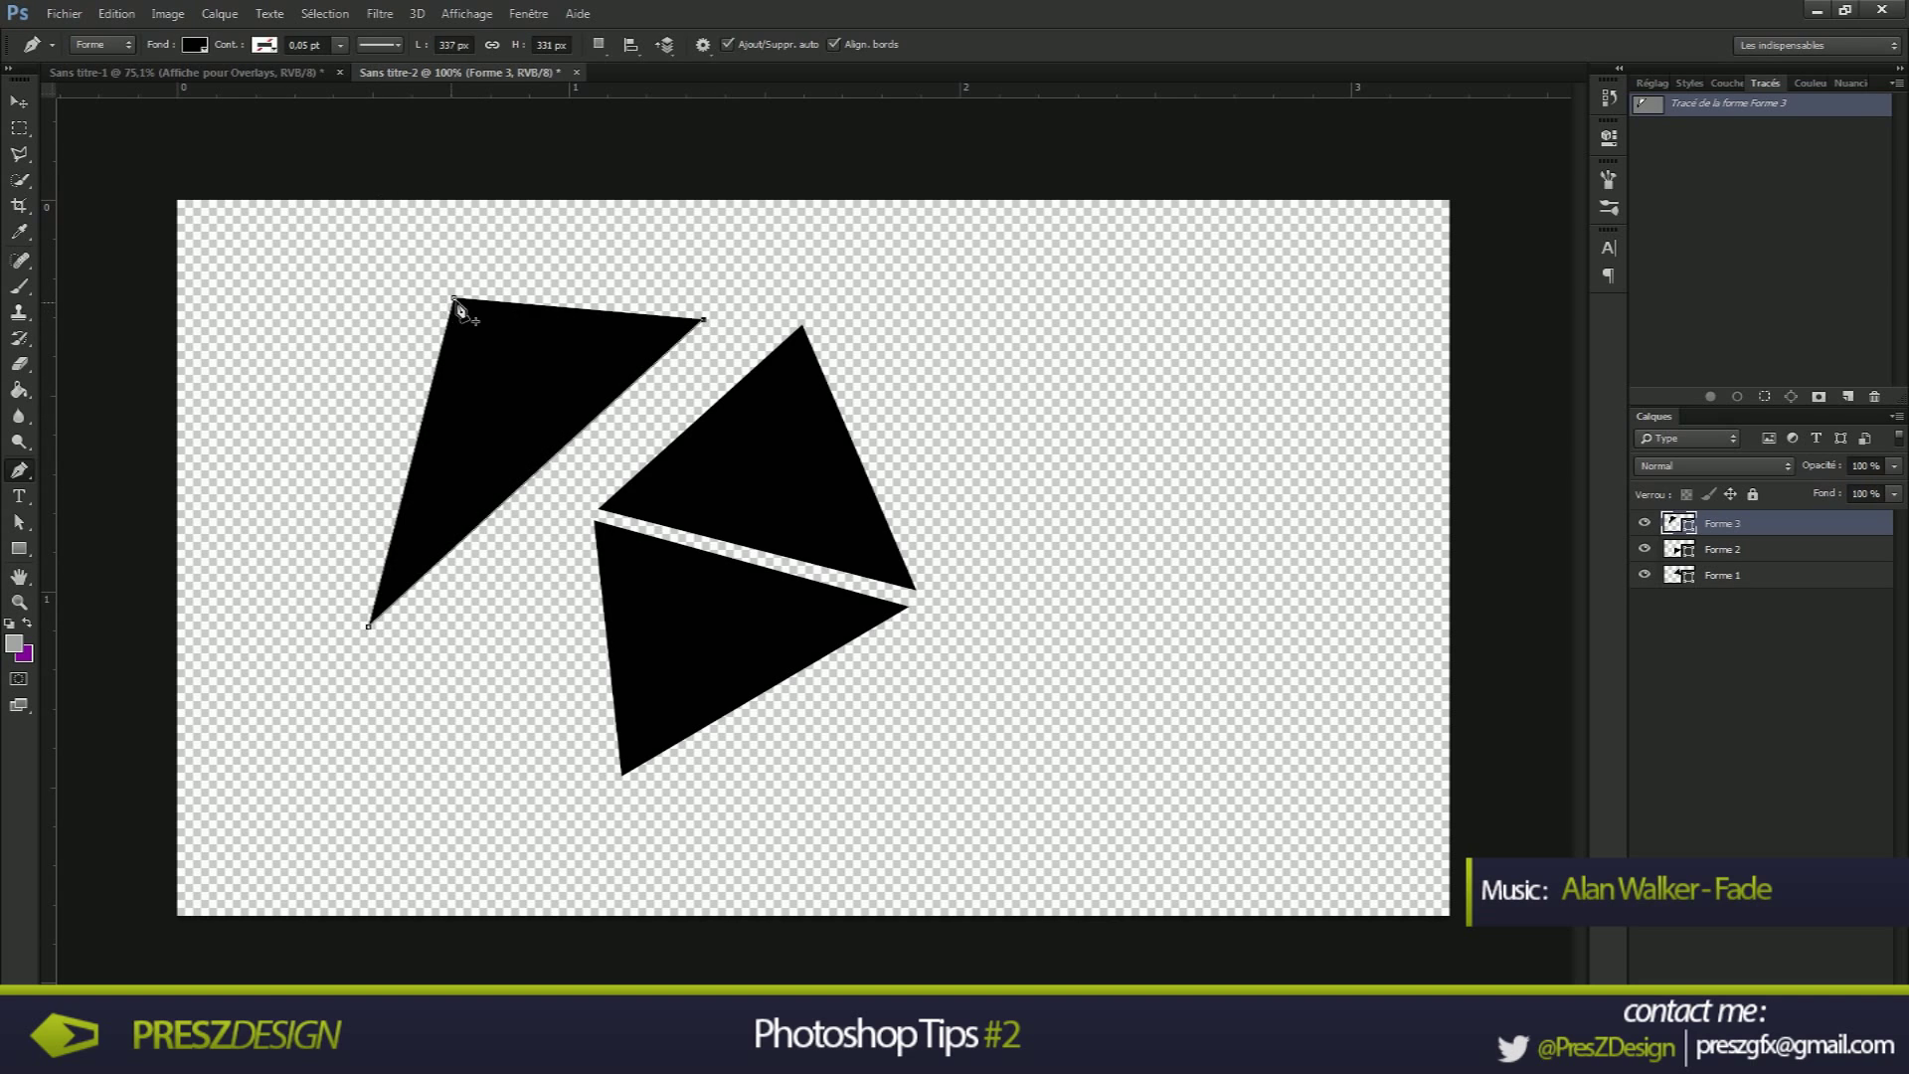
Check the shape's stroke options and delete the three triangle shape layers
click(263, 45)
click(264, 45)
key(Delete)
key(Delete)
key(Delete)
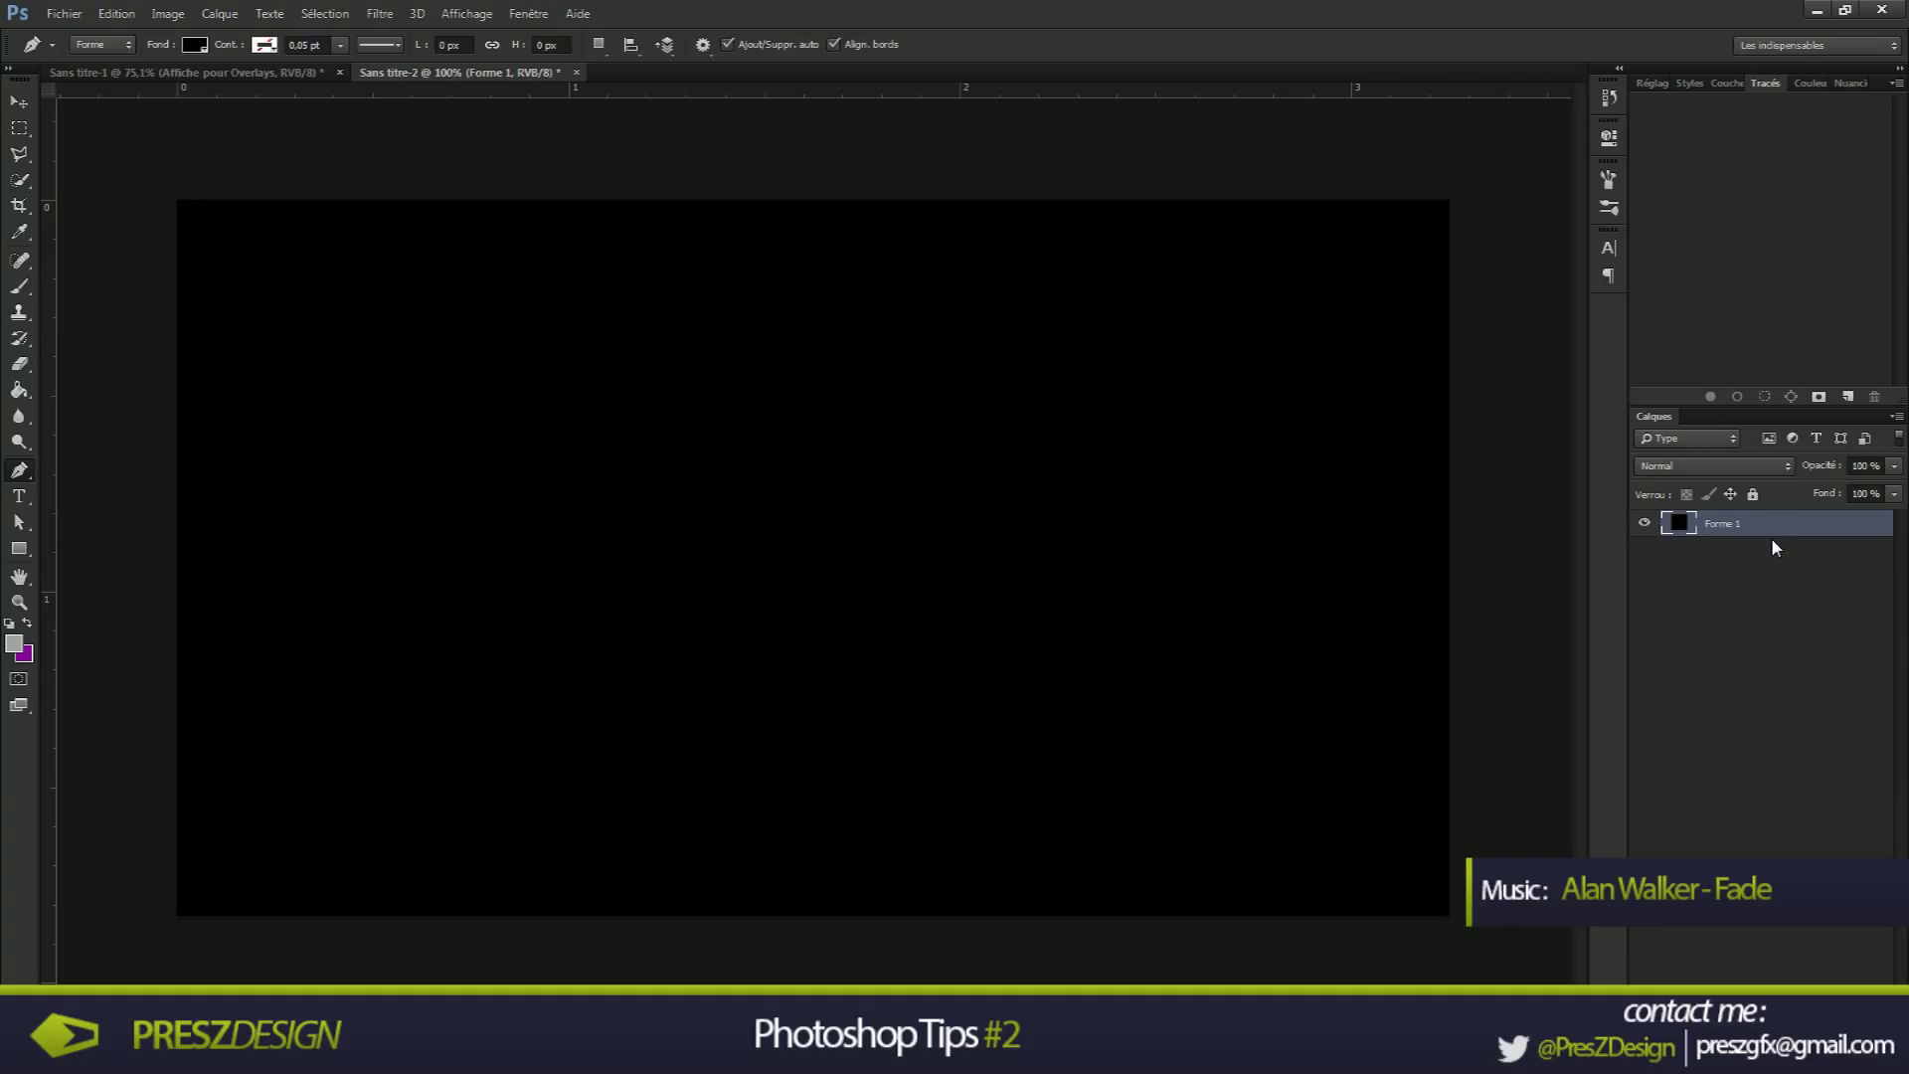
On a new empty layer with the black Forme 1 layer hidden, switch the Pen tool to Tracé (path) mode
click(1847, 1024)
click(1645, 550)
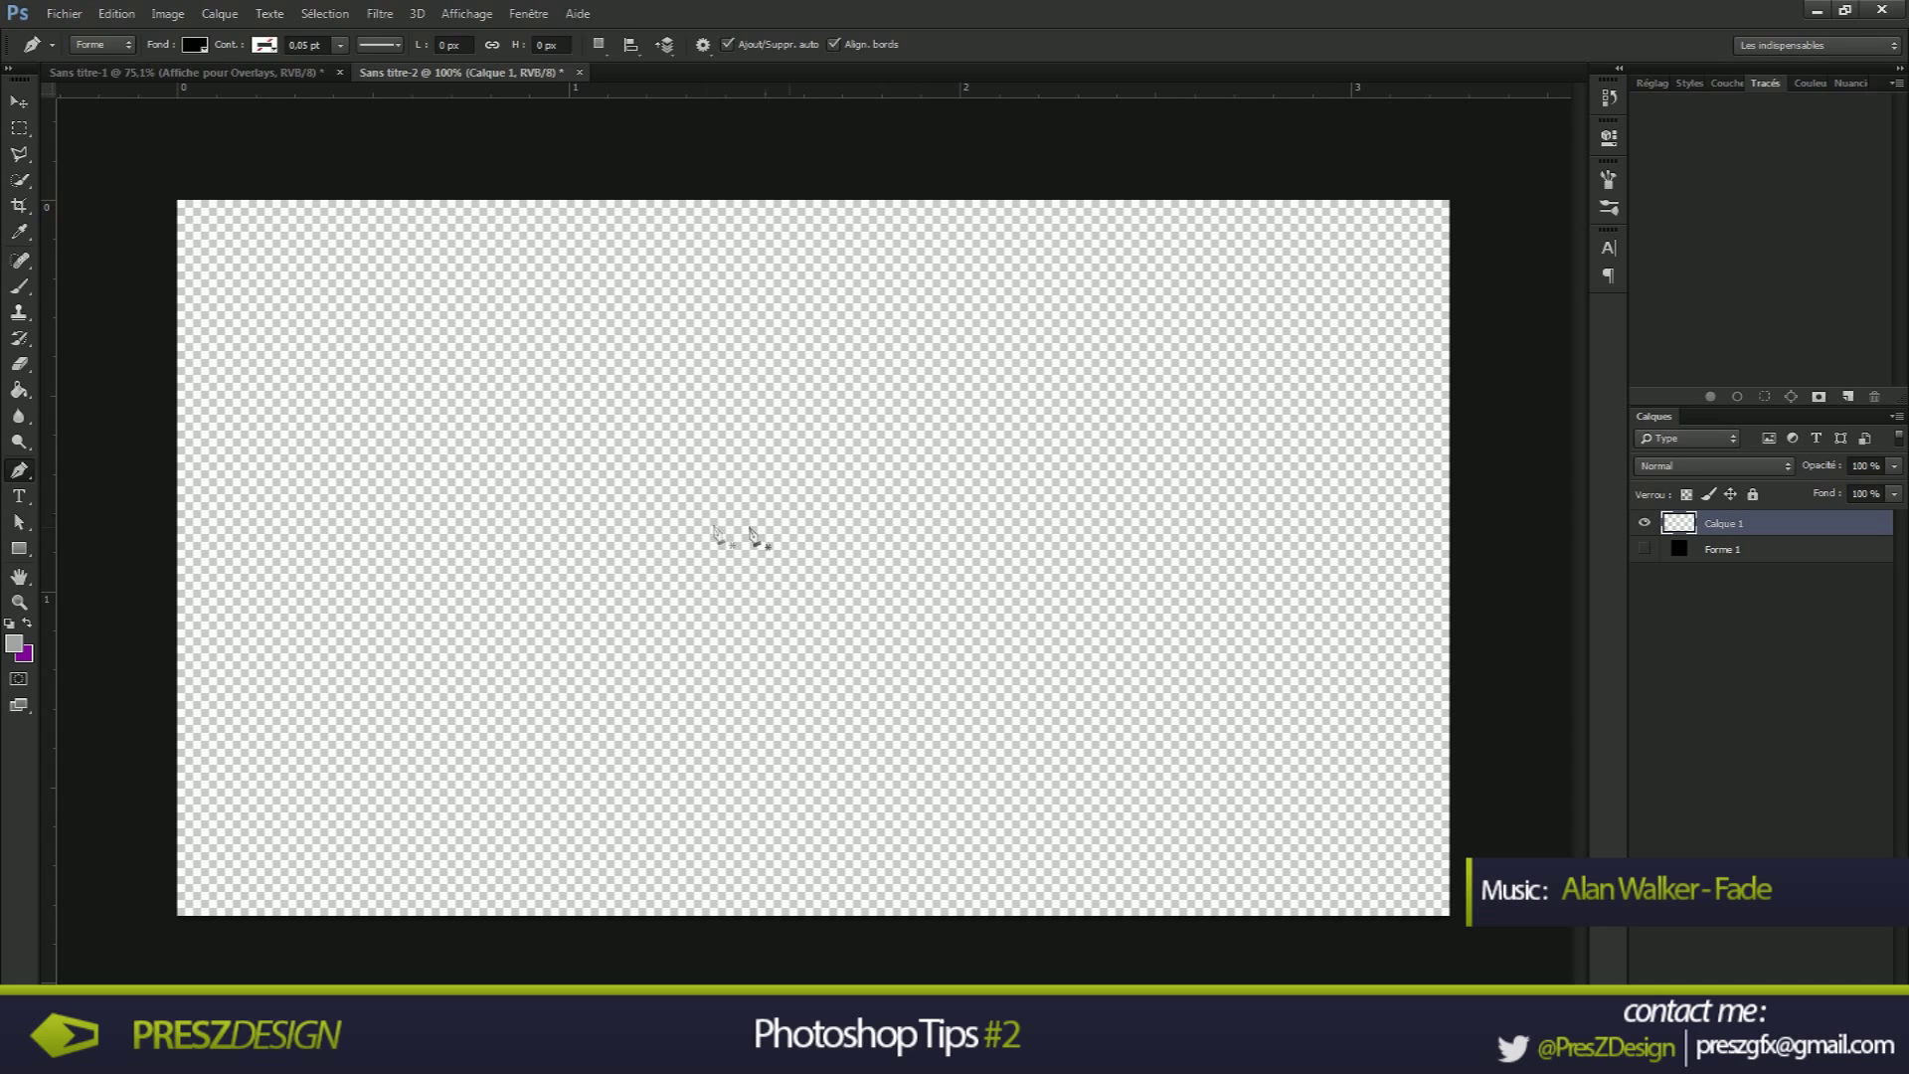
click(105, 45)
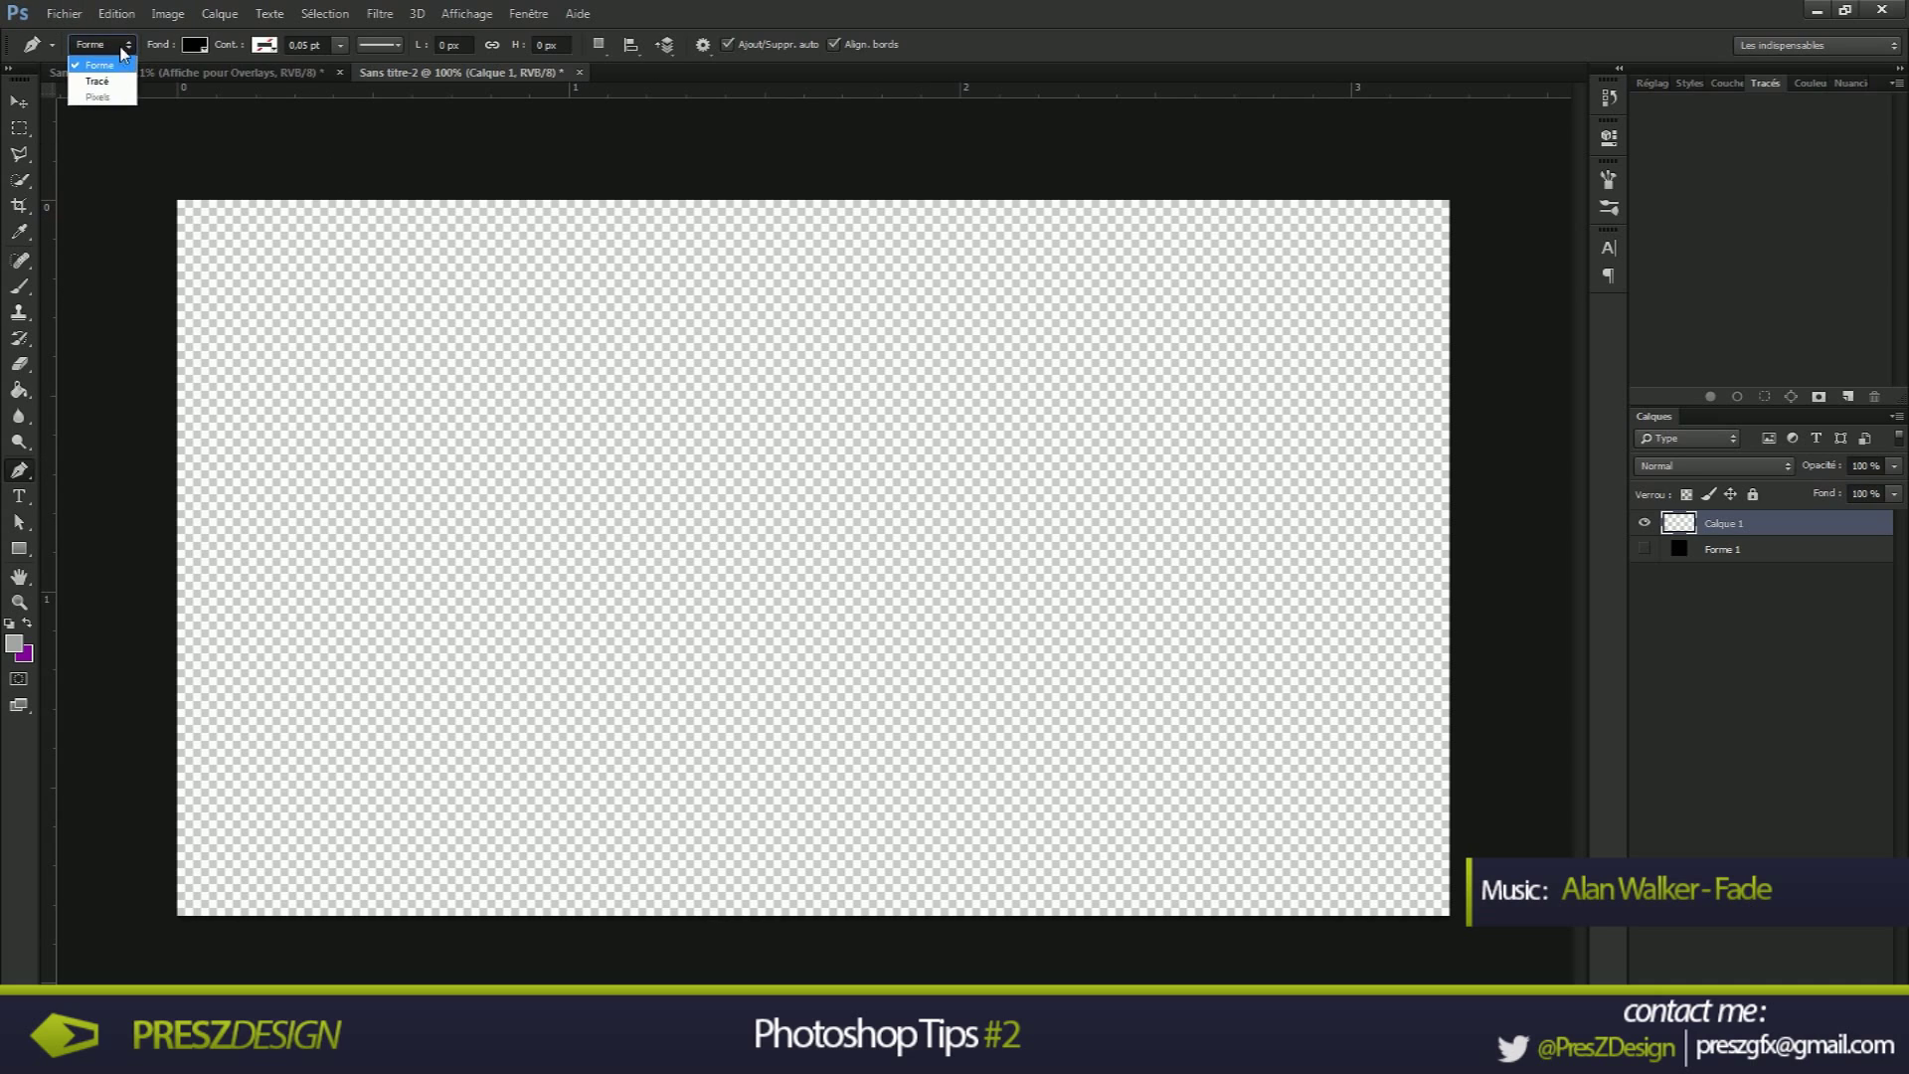
click(100, 81)
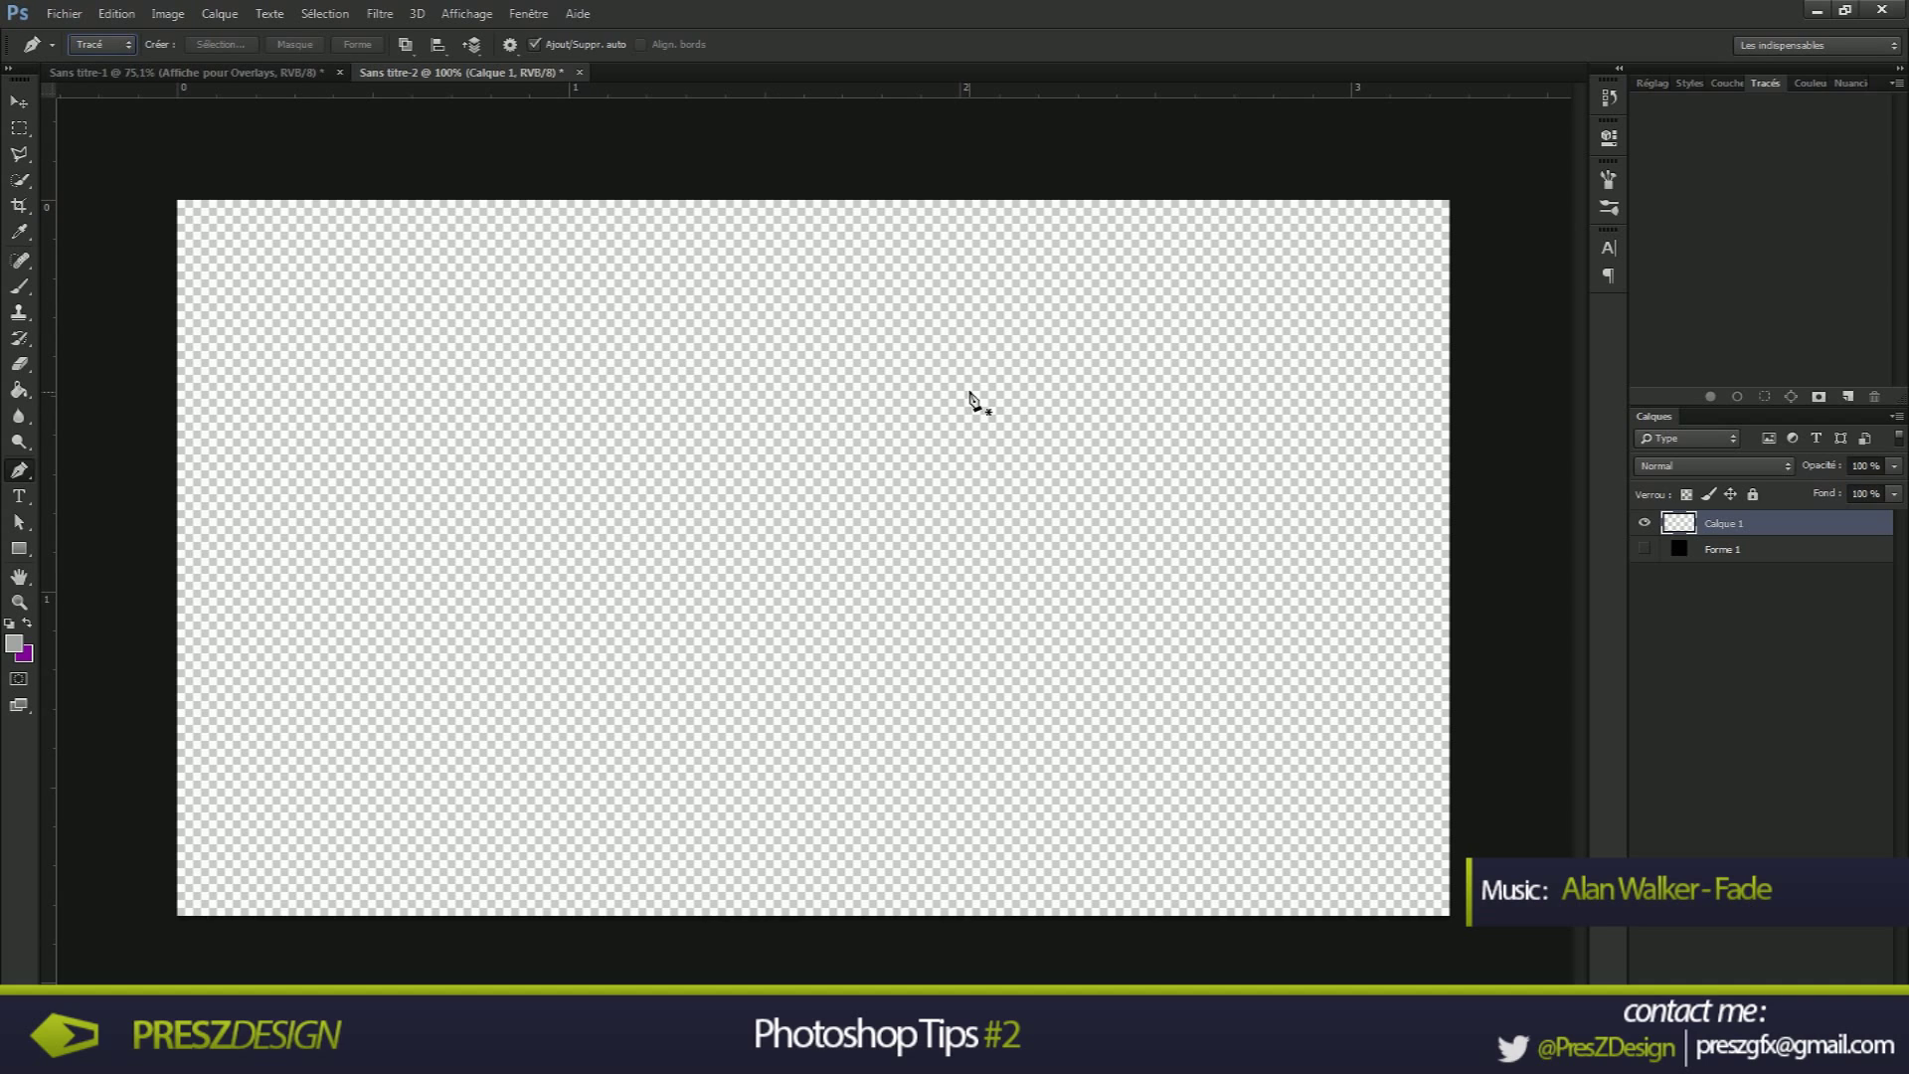
Draw a long open work path of straight horizontal, vertical and 45-degree segments across the empty canvas
click(969, 393)
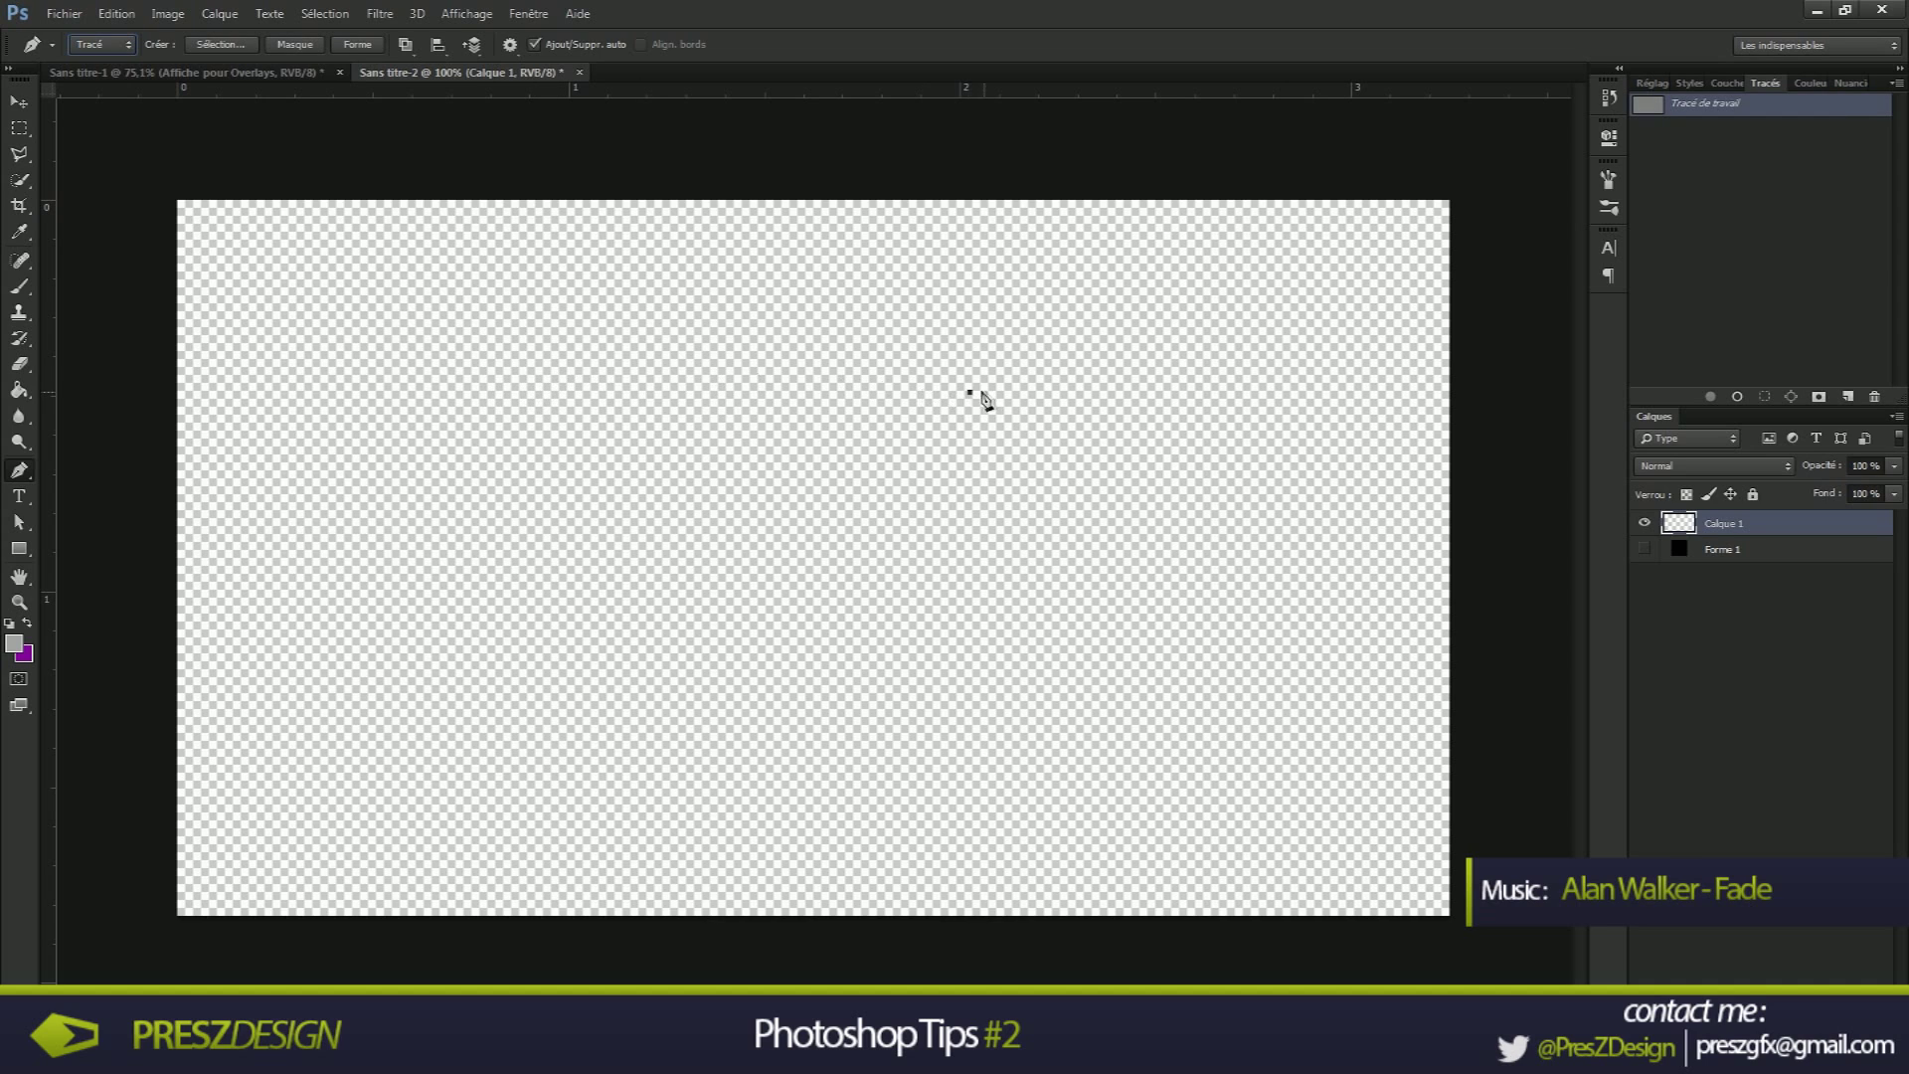
shift+click(536, 381)
shift+click(494, 669)
shift+click(1140, 669)
shift+click(1181, 323)
shift+click(758, 288)
shift+click(405, 293)
shift+click(731, 620)
shift+click(270, 657)
shift+click(546, 277)
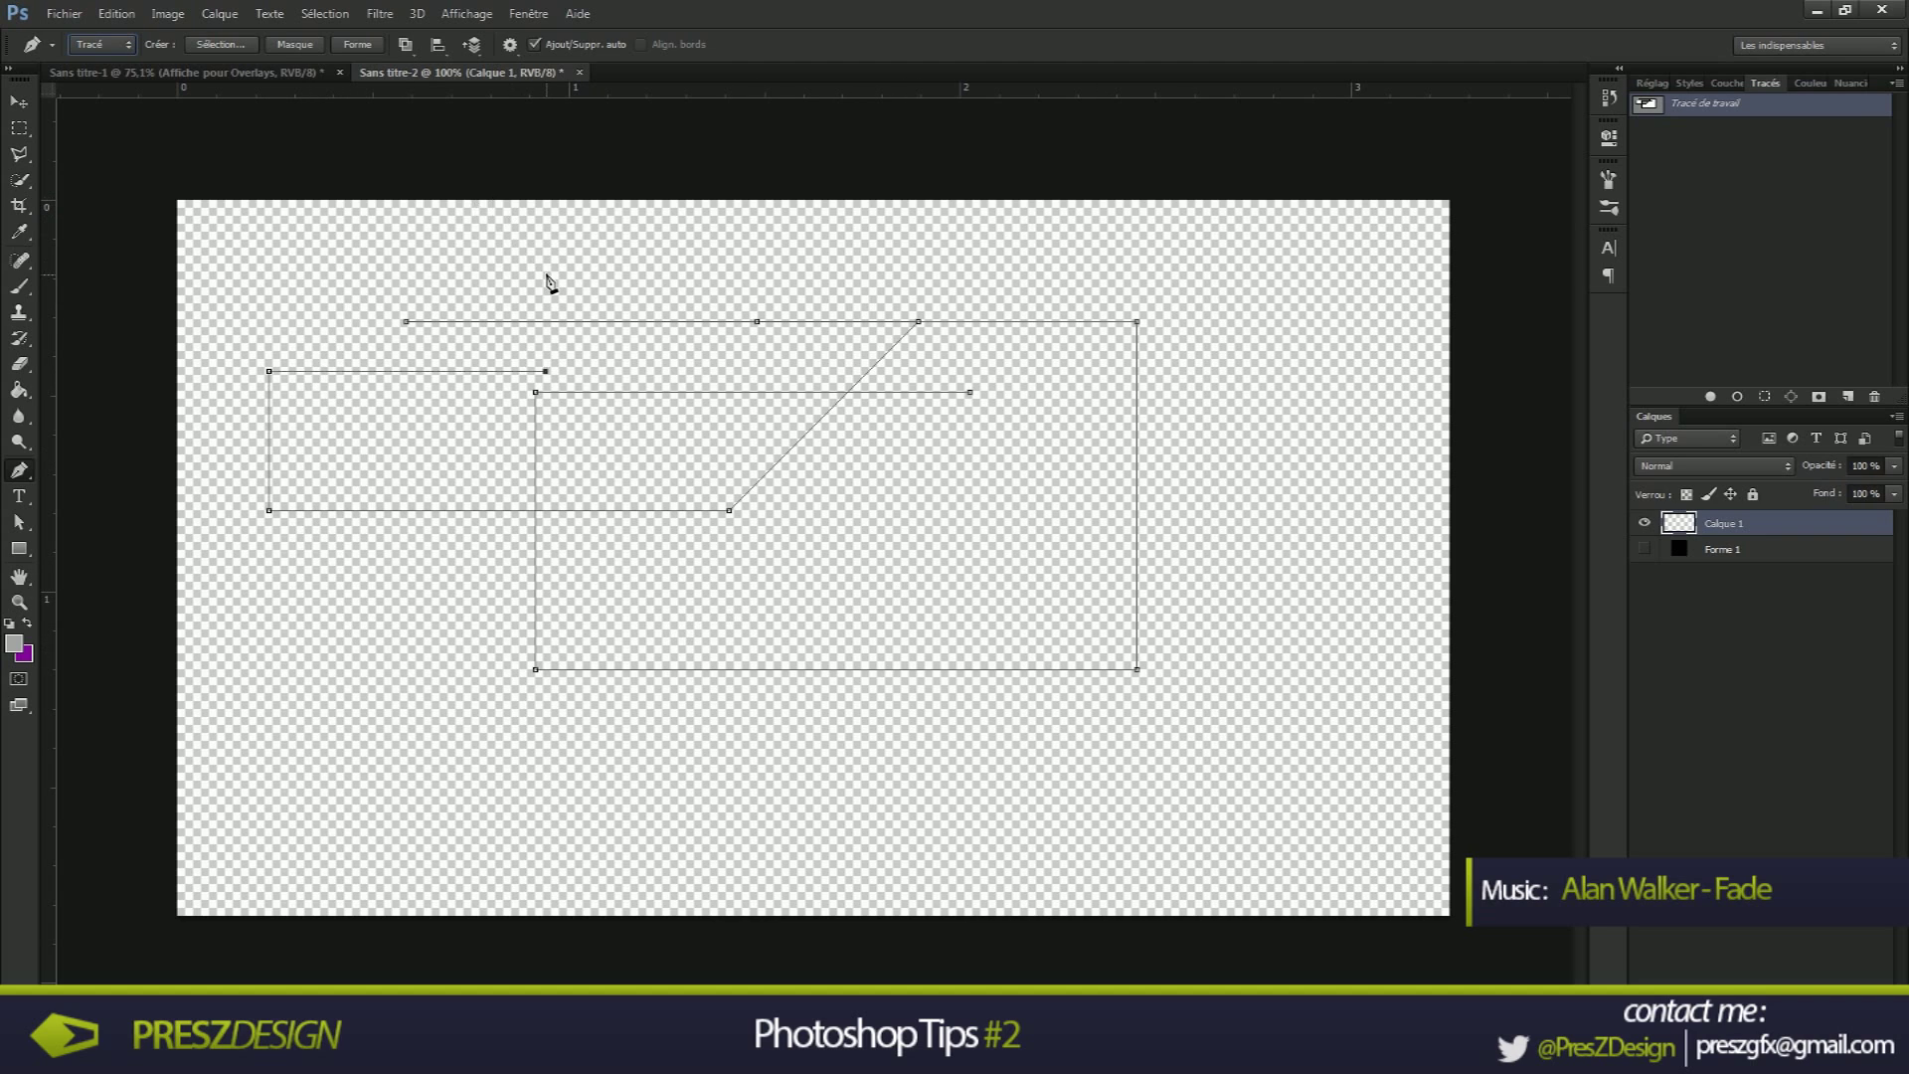
shift+click(846, 266)
shift+click(700, 230)
shift+click(537, 273)
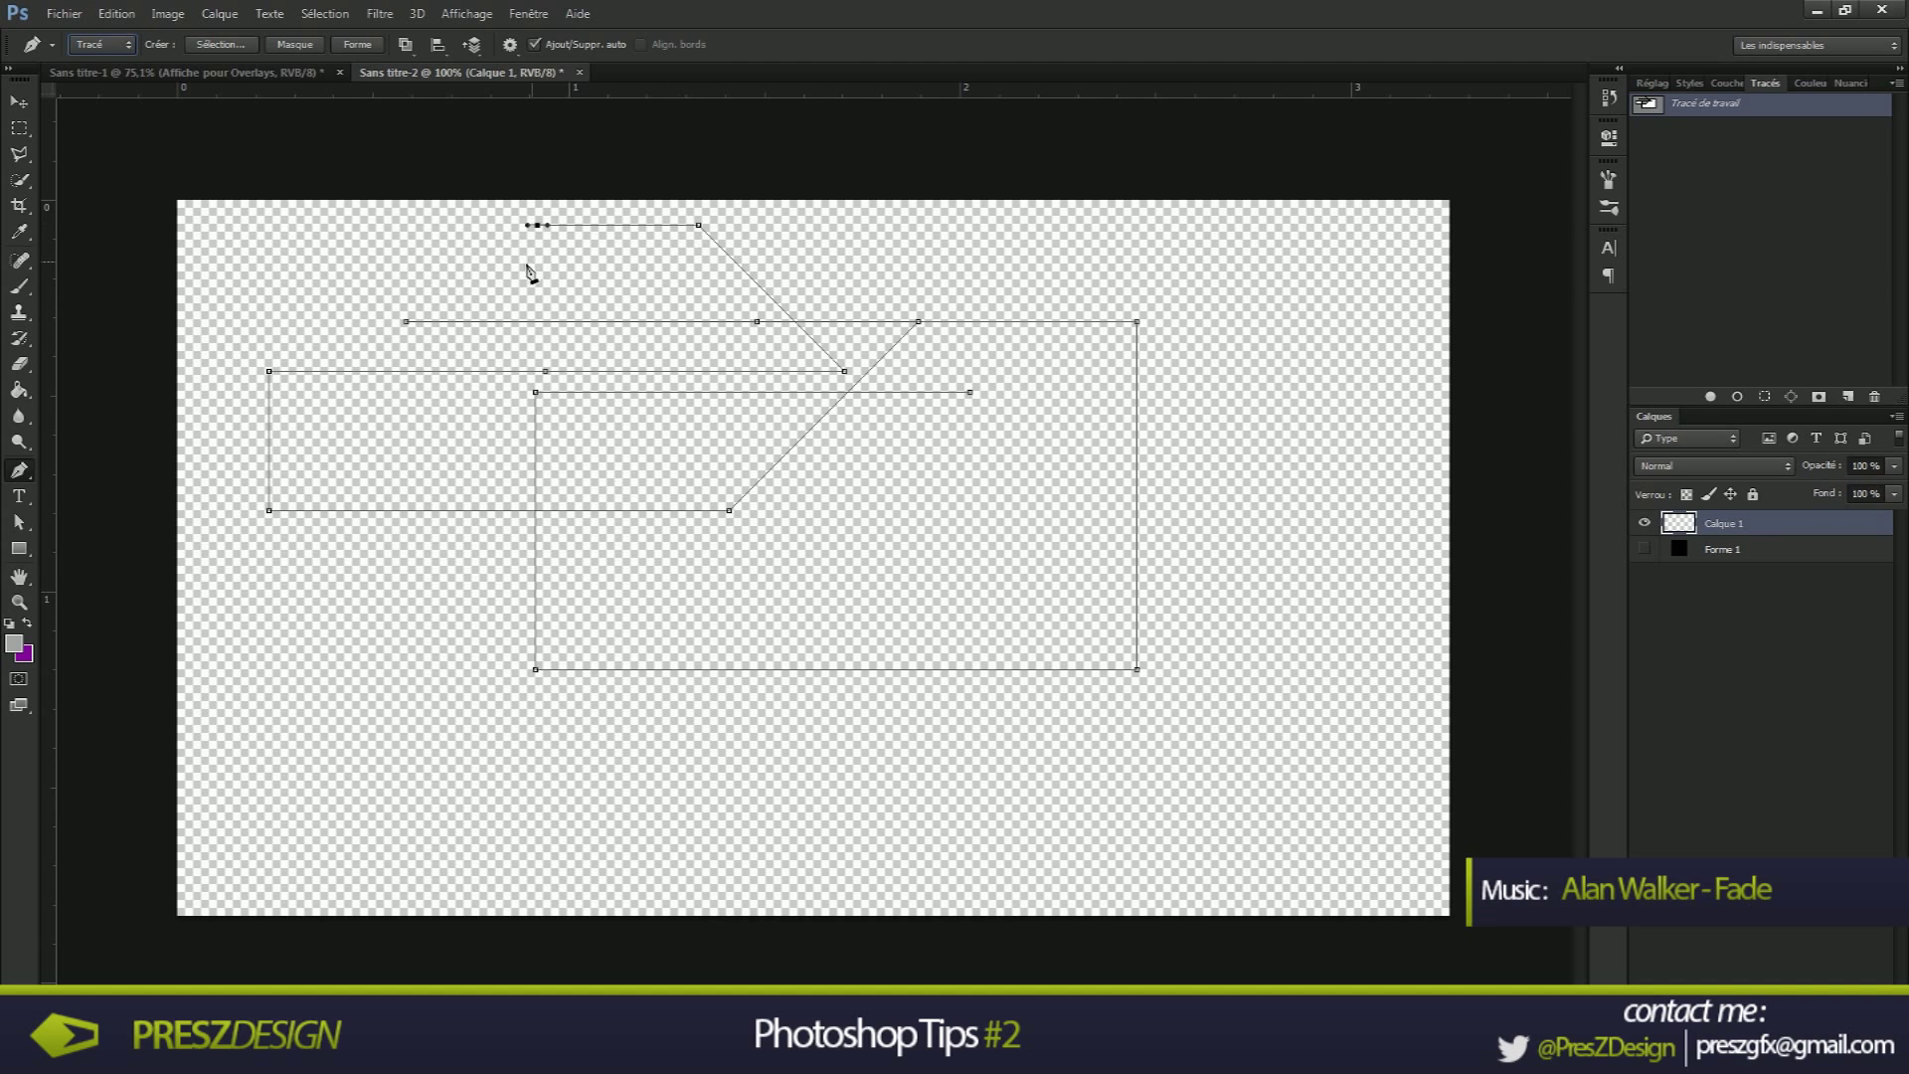
shift+click(265, 279)
shift+click(290, 458)
shift+click(374, 610)
shift+click(455, 645)
shift+click(706, 622)
shift+click(875, 569)
shift+click(933, 469)
shift+click(1019, 464)
shift+click(1025, 423)
shift+click(1055, 380)
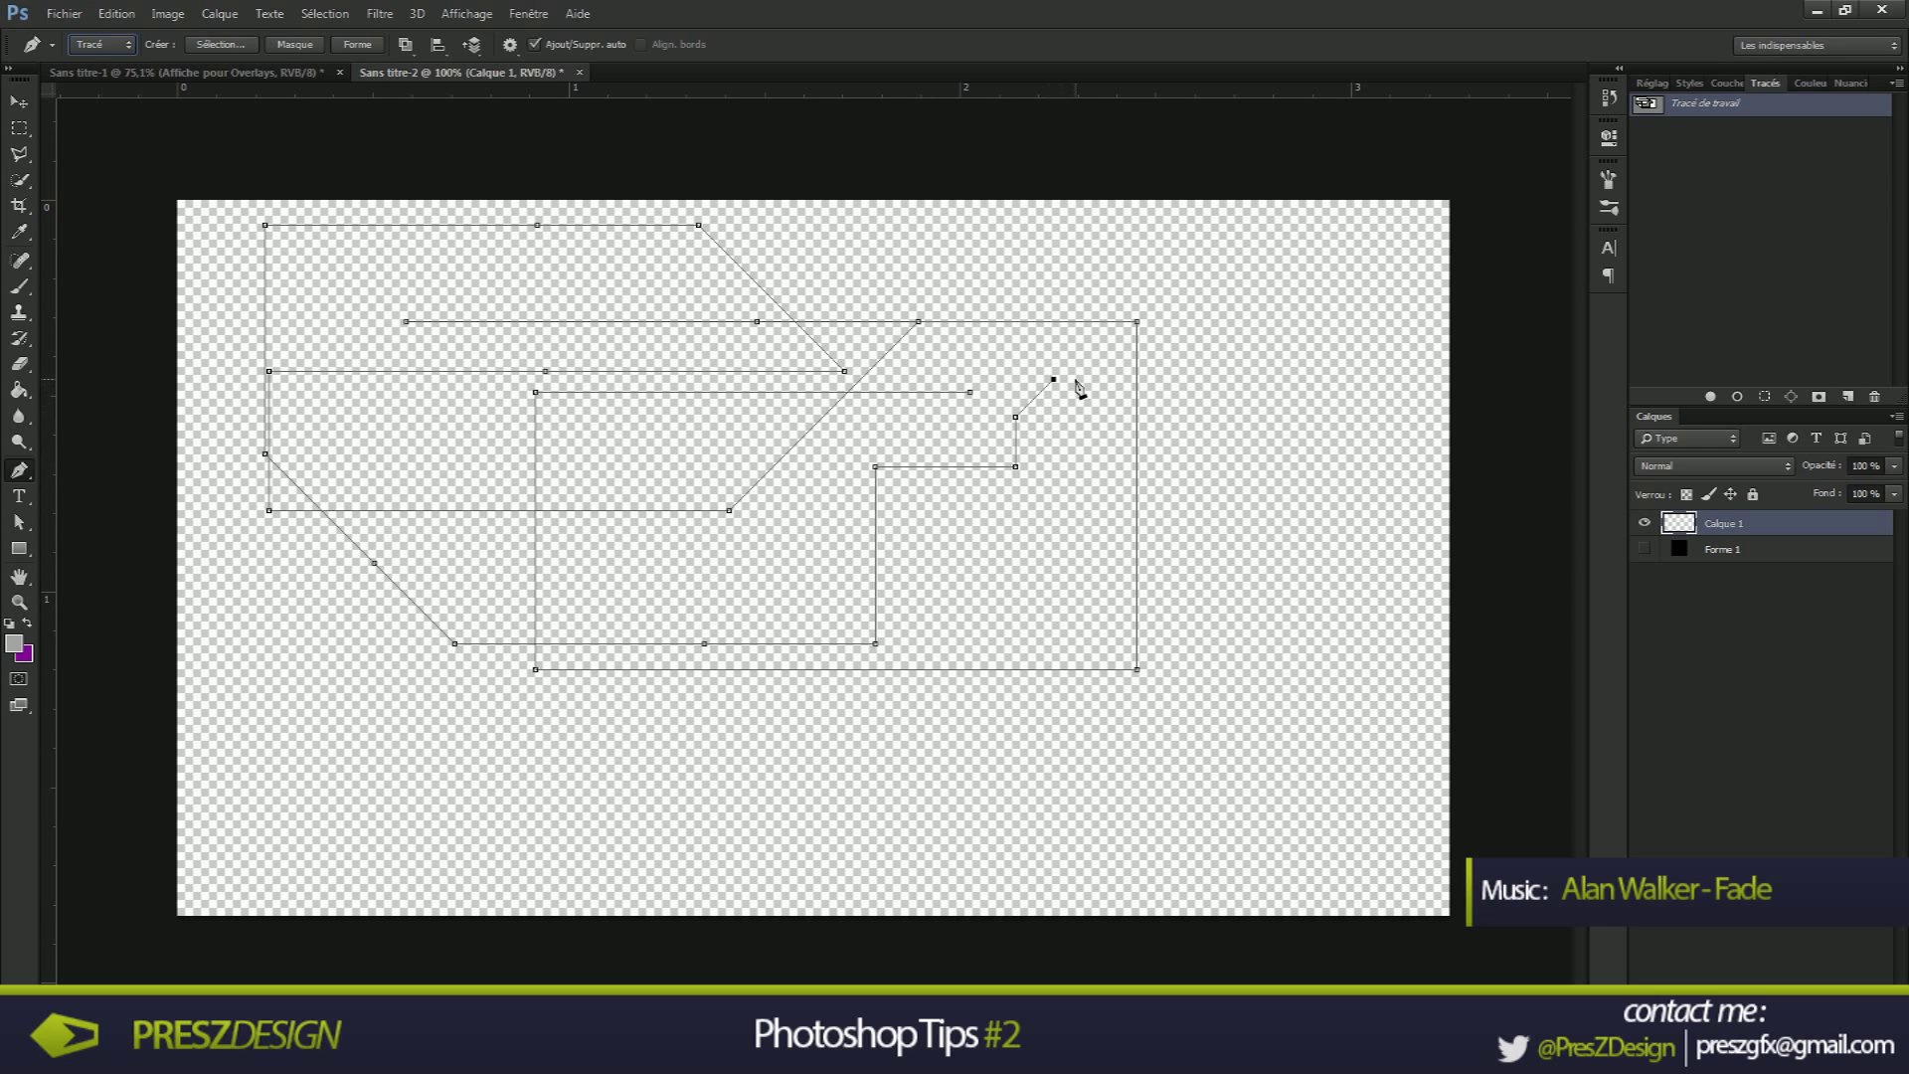
shift+click(1149, 295)
shift+click(1255, 329)
shift+click(1326, 400)
shift+click(1353, 426)
shift+click(1380, 452)
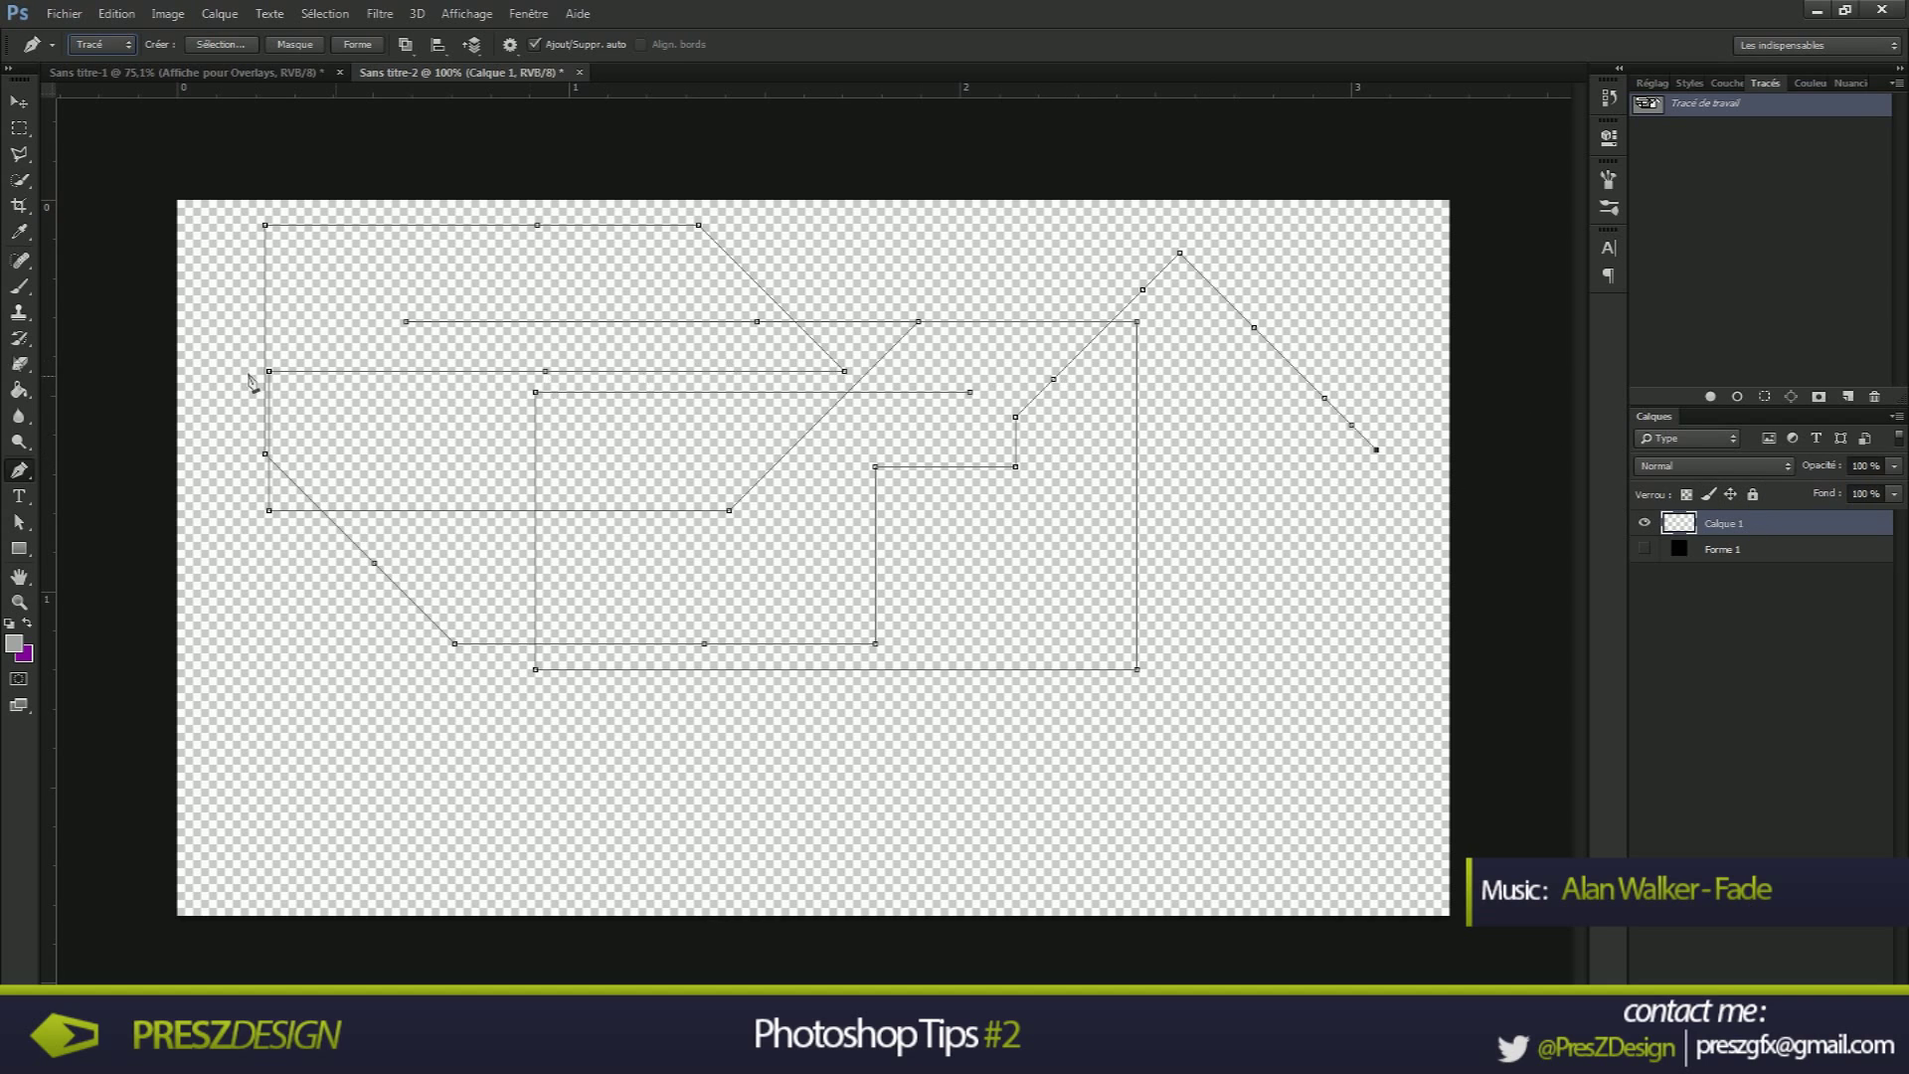
click(1351, 424)
Create a new blank document with a transparent background
click(1704, 549)
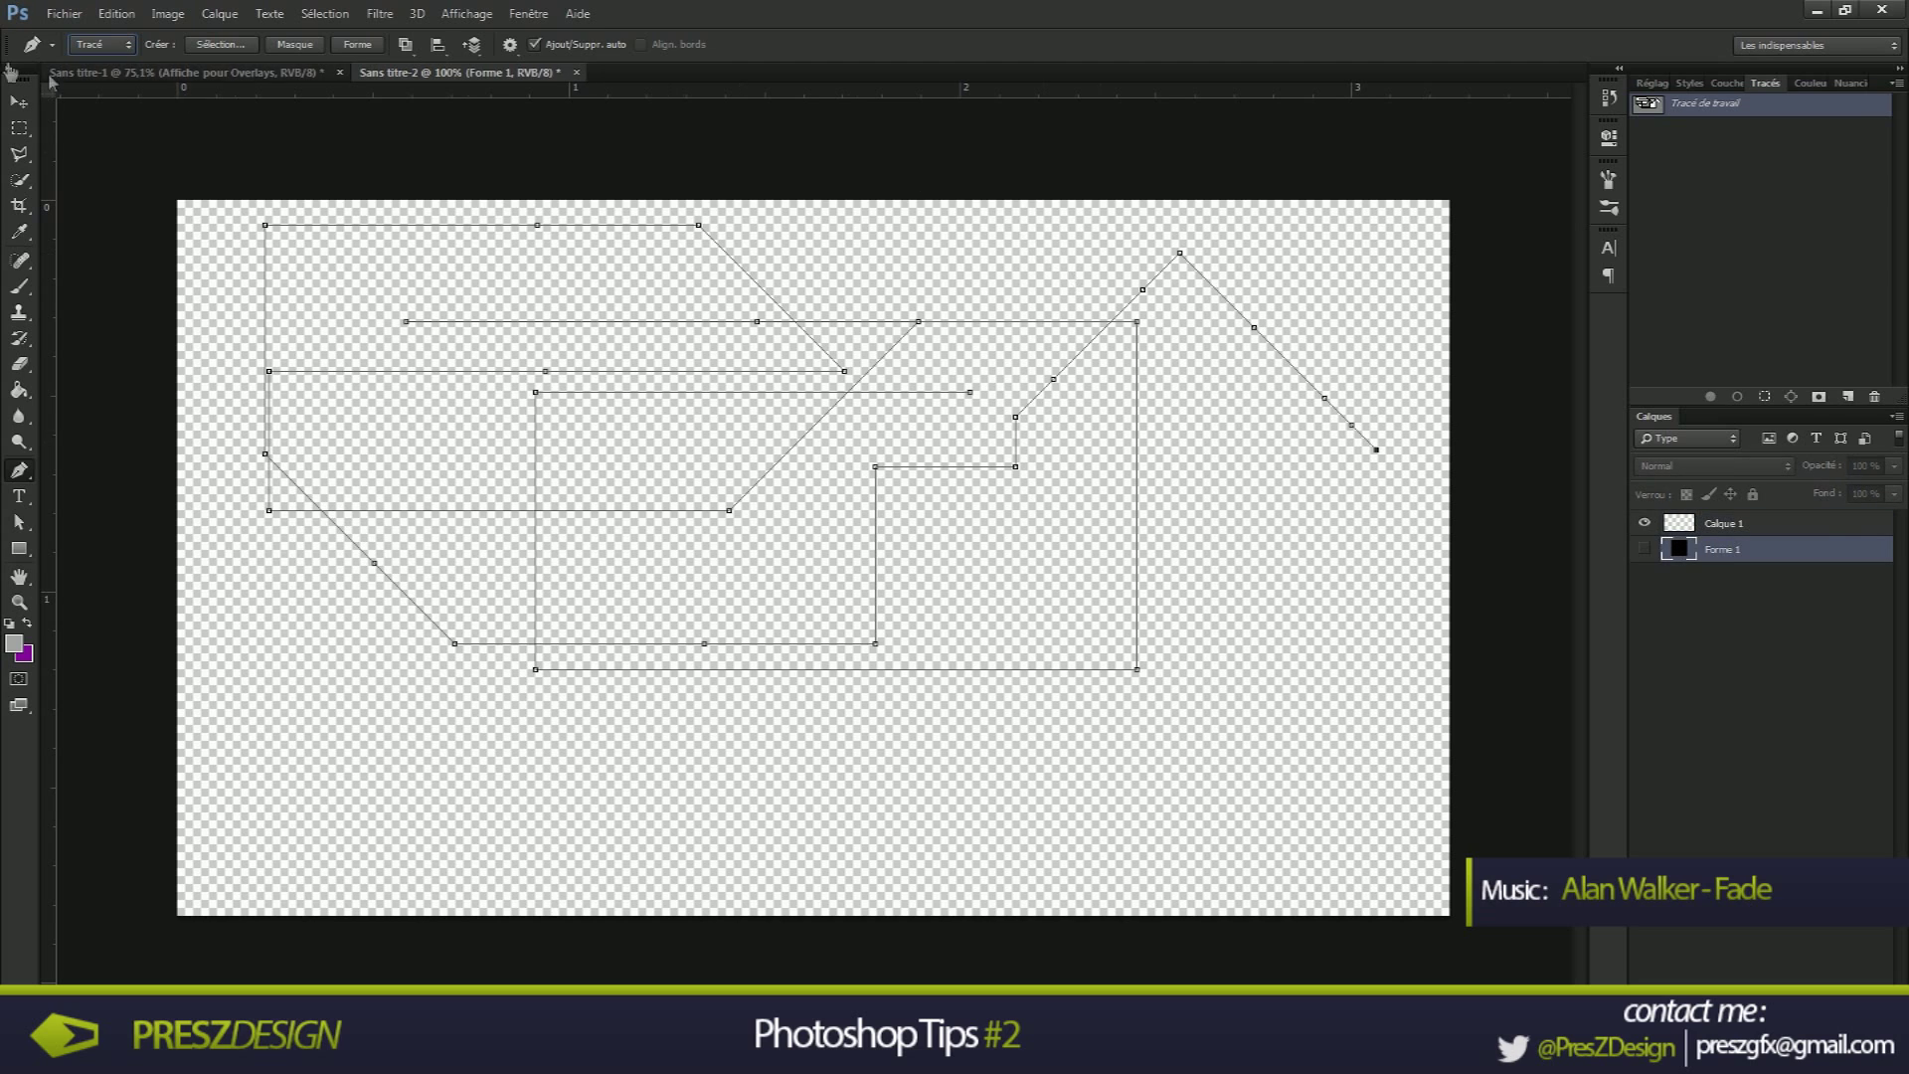
click(63, 13)
click(92, 35)
click(1074, 484)
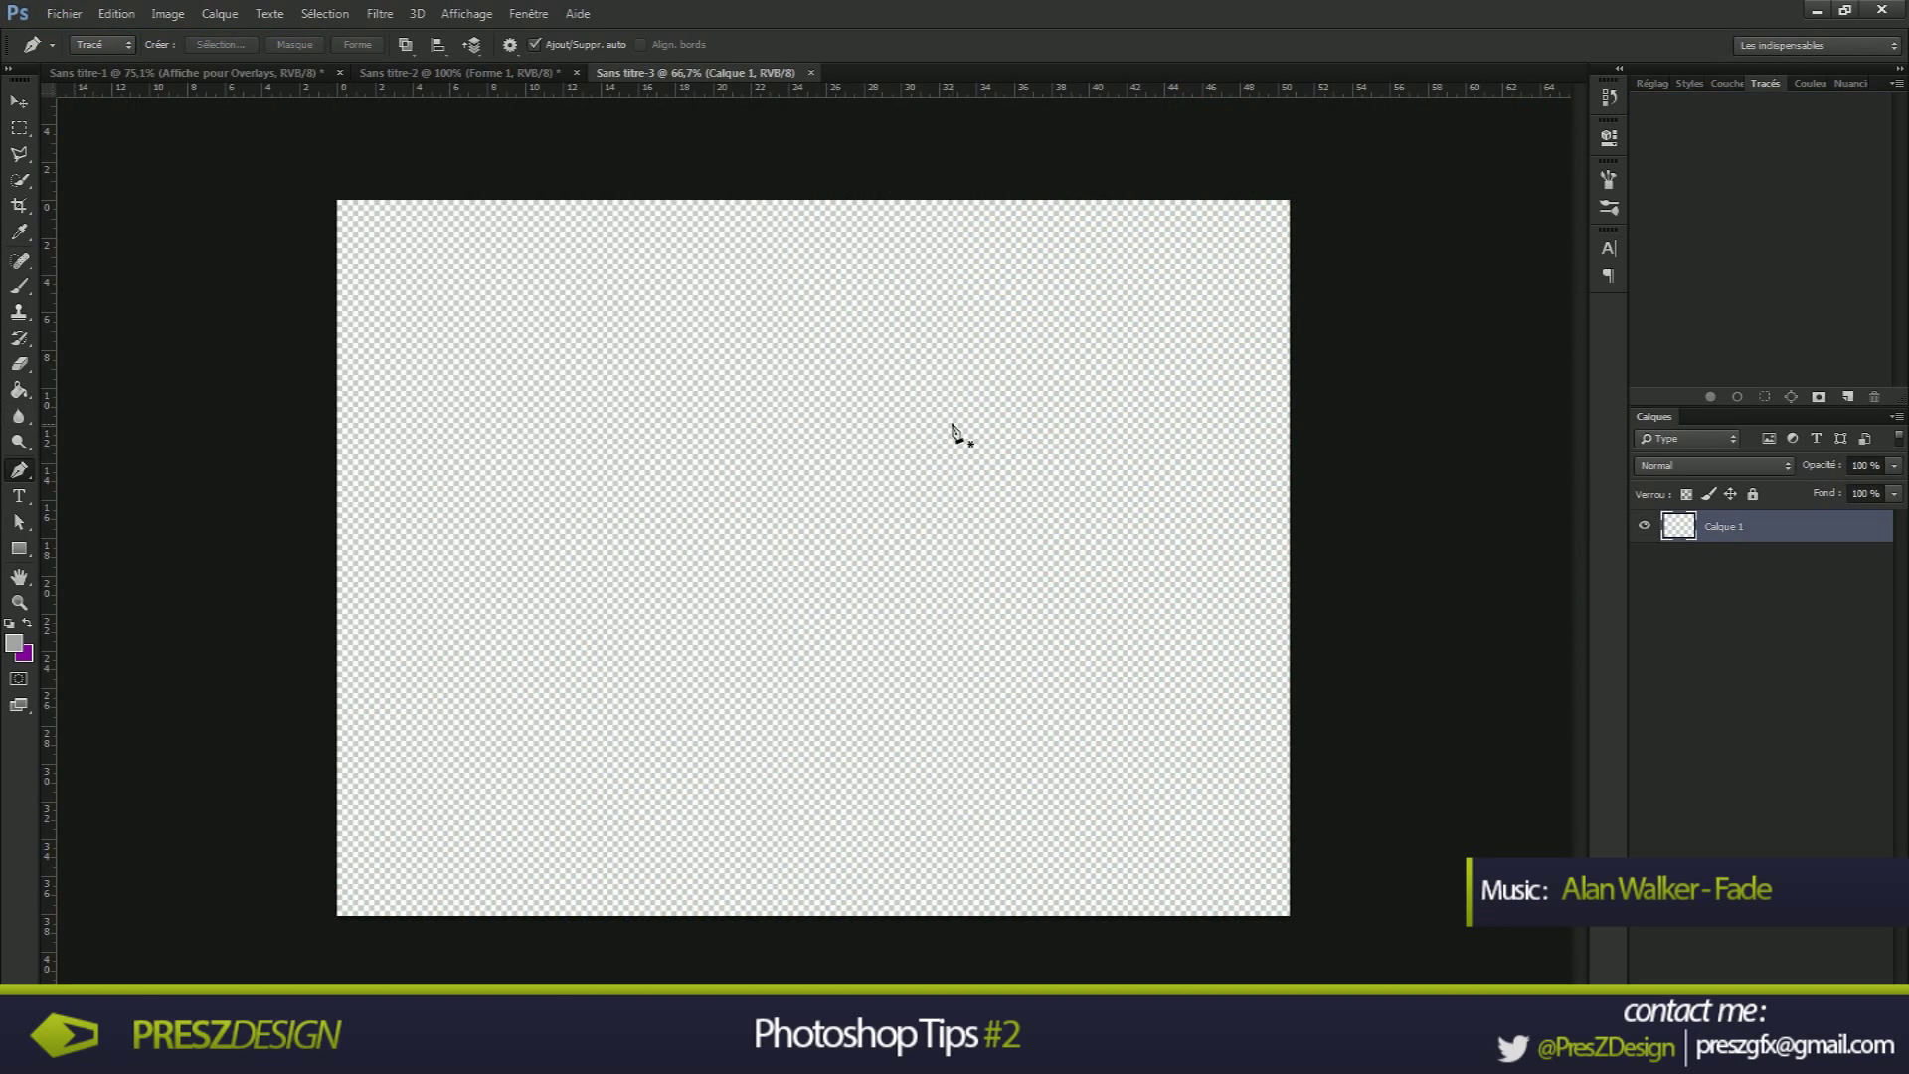
Draw a short open path with one curved segment pulled out by long handles, and delete it
click(963, 417)
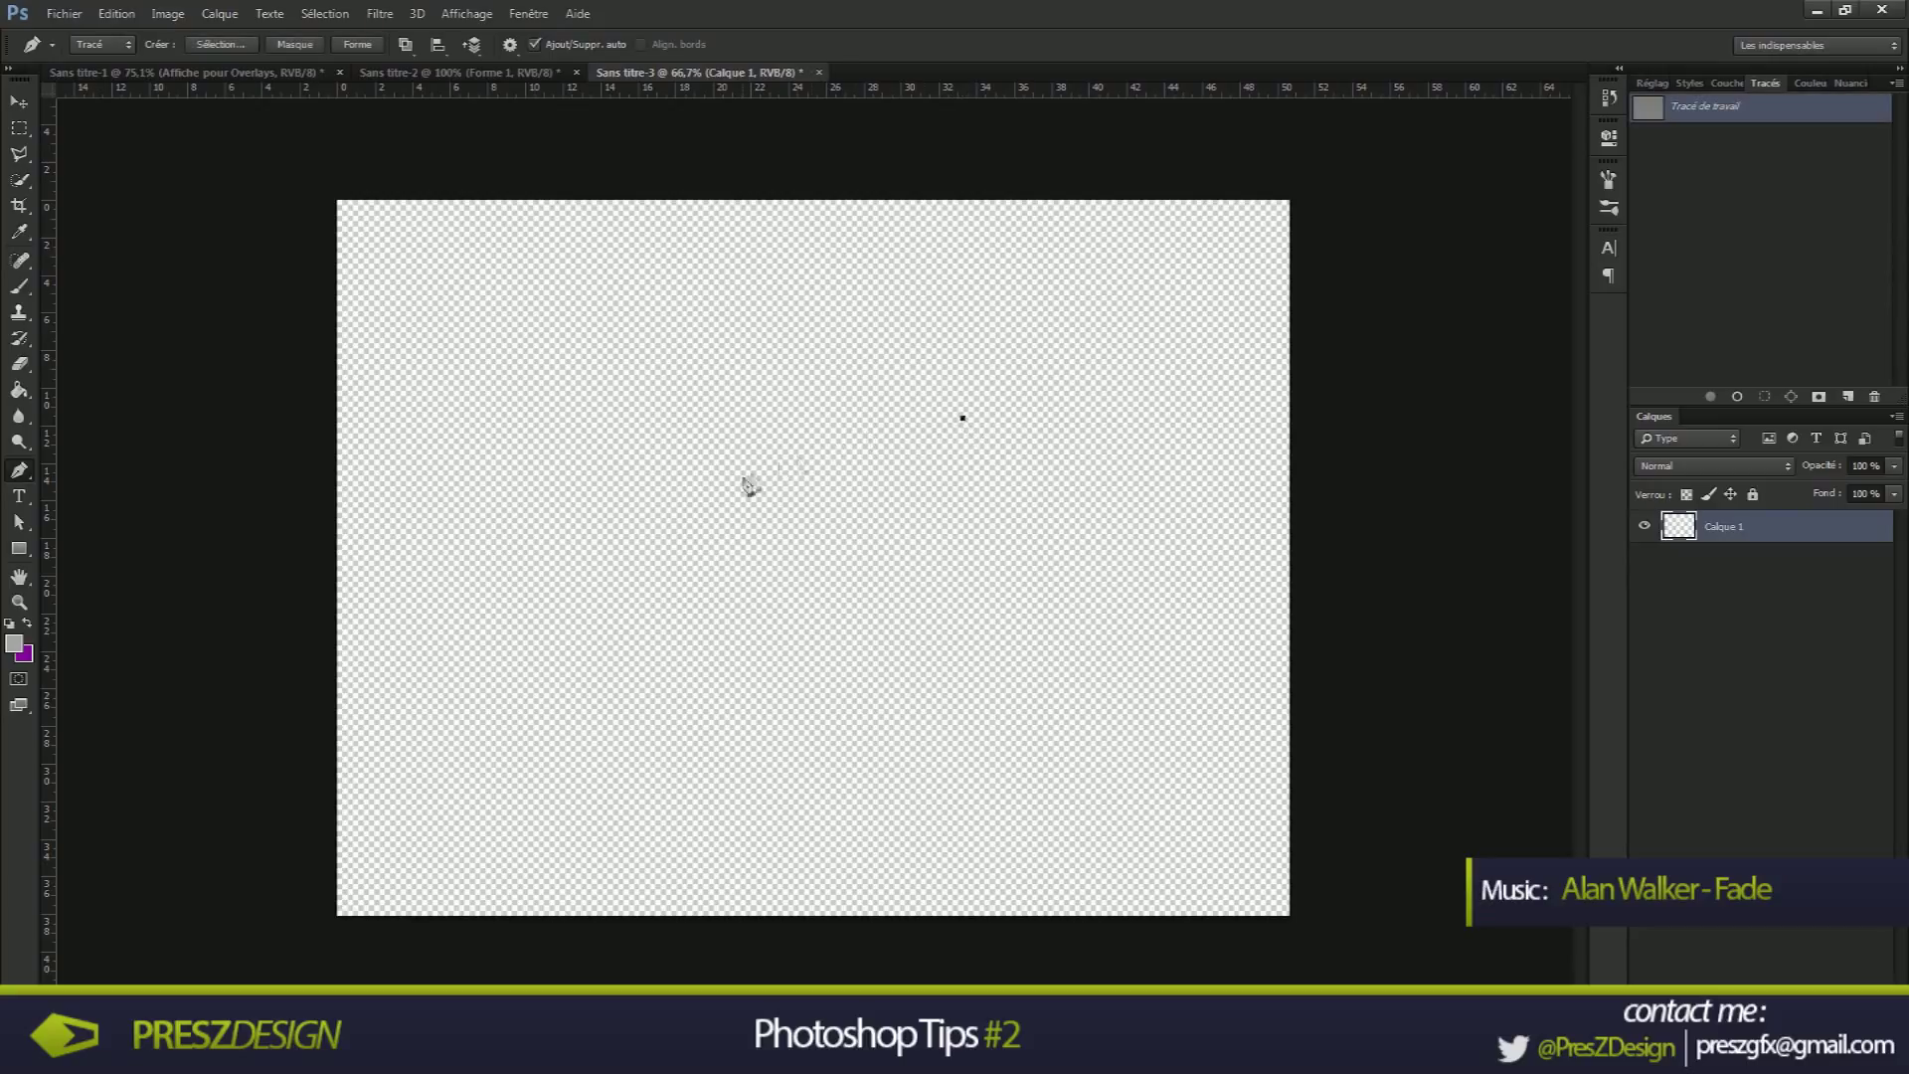
click(751, 535)
drag(749, 542, 513, 524)
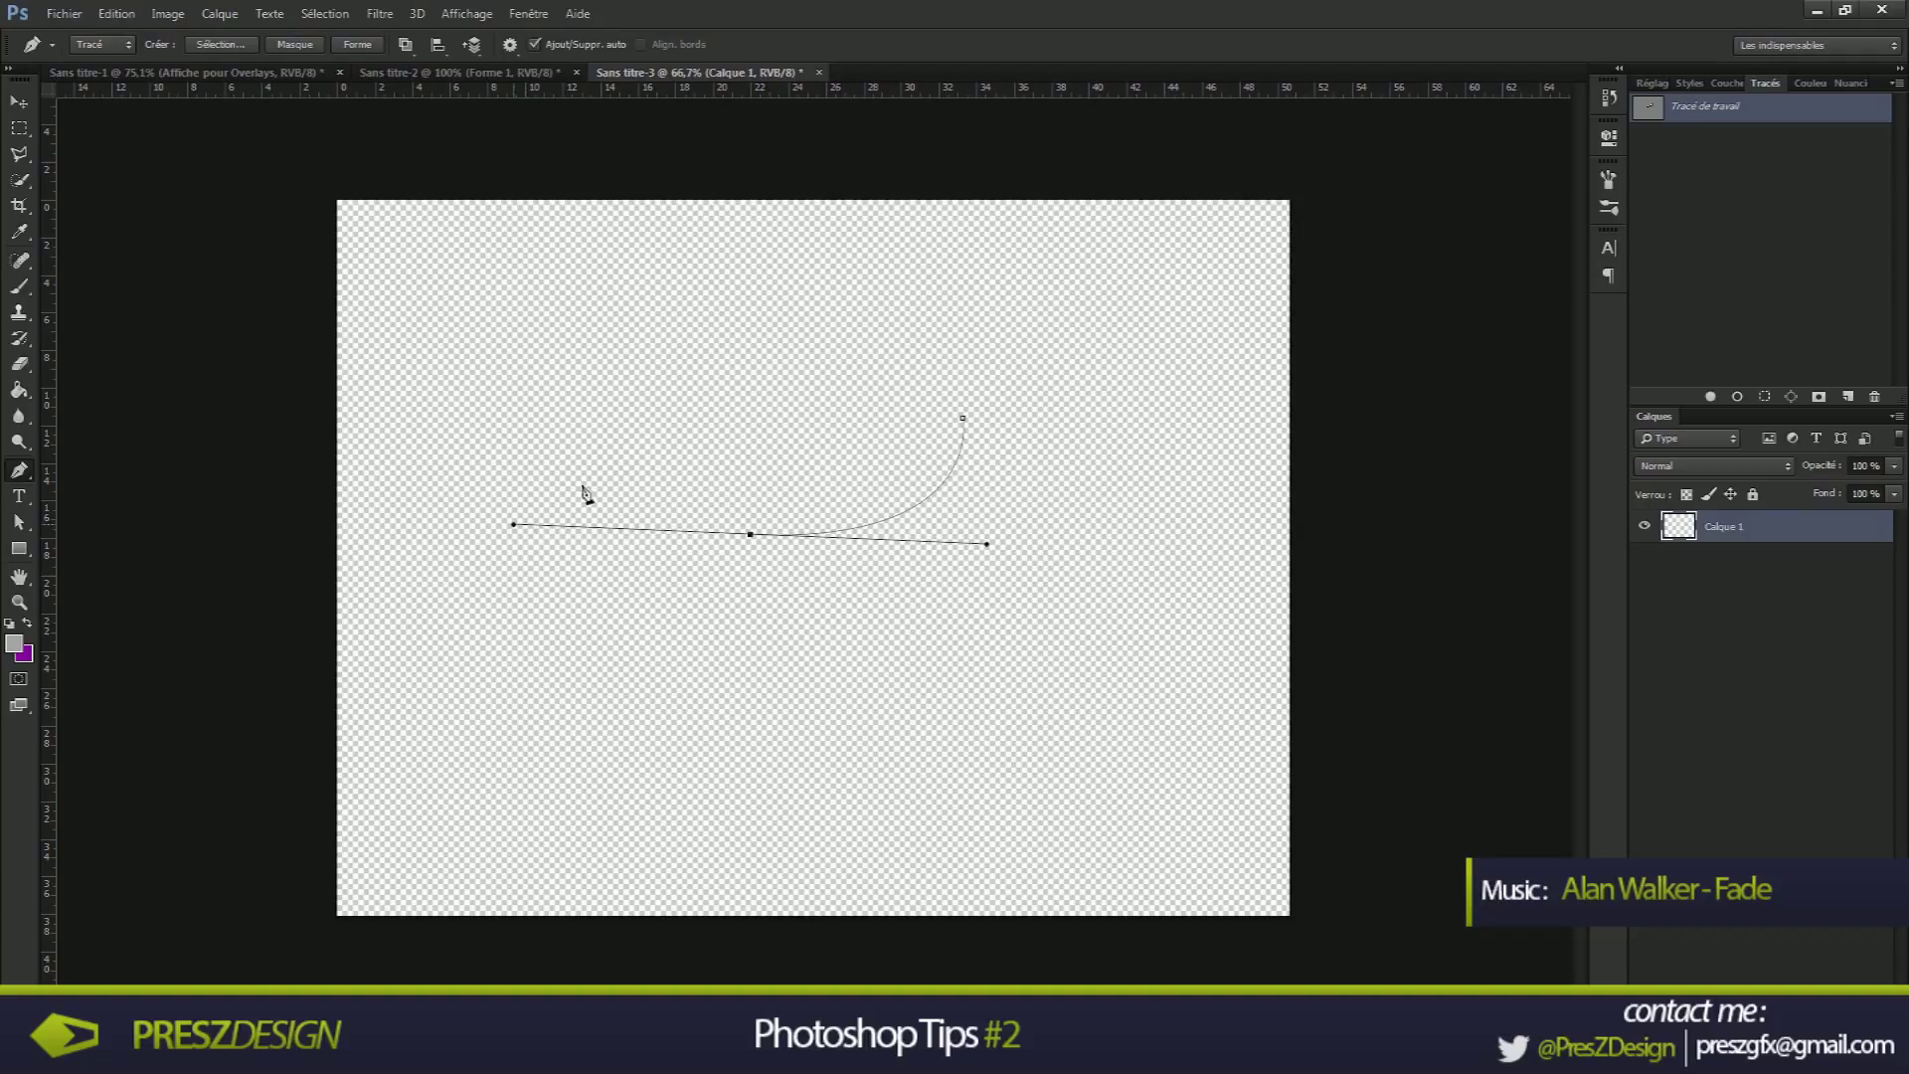
shift+click(631, 314)
key(Delete)
key(Delete)
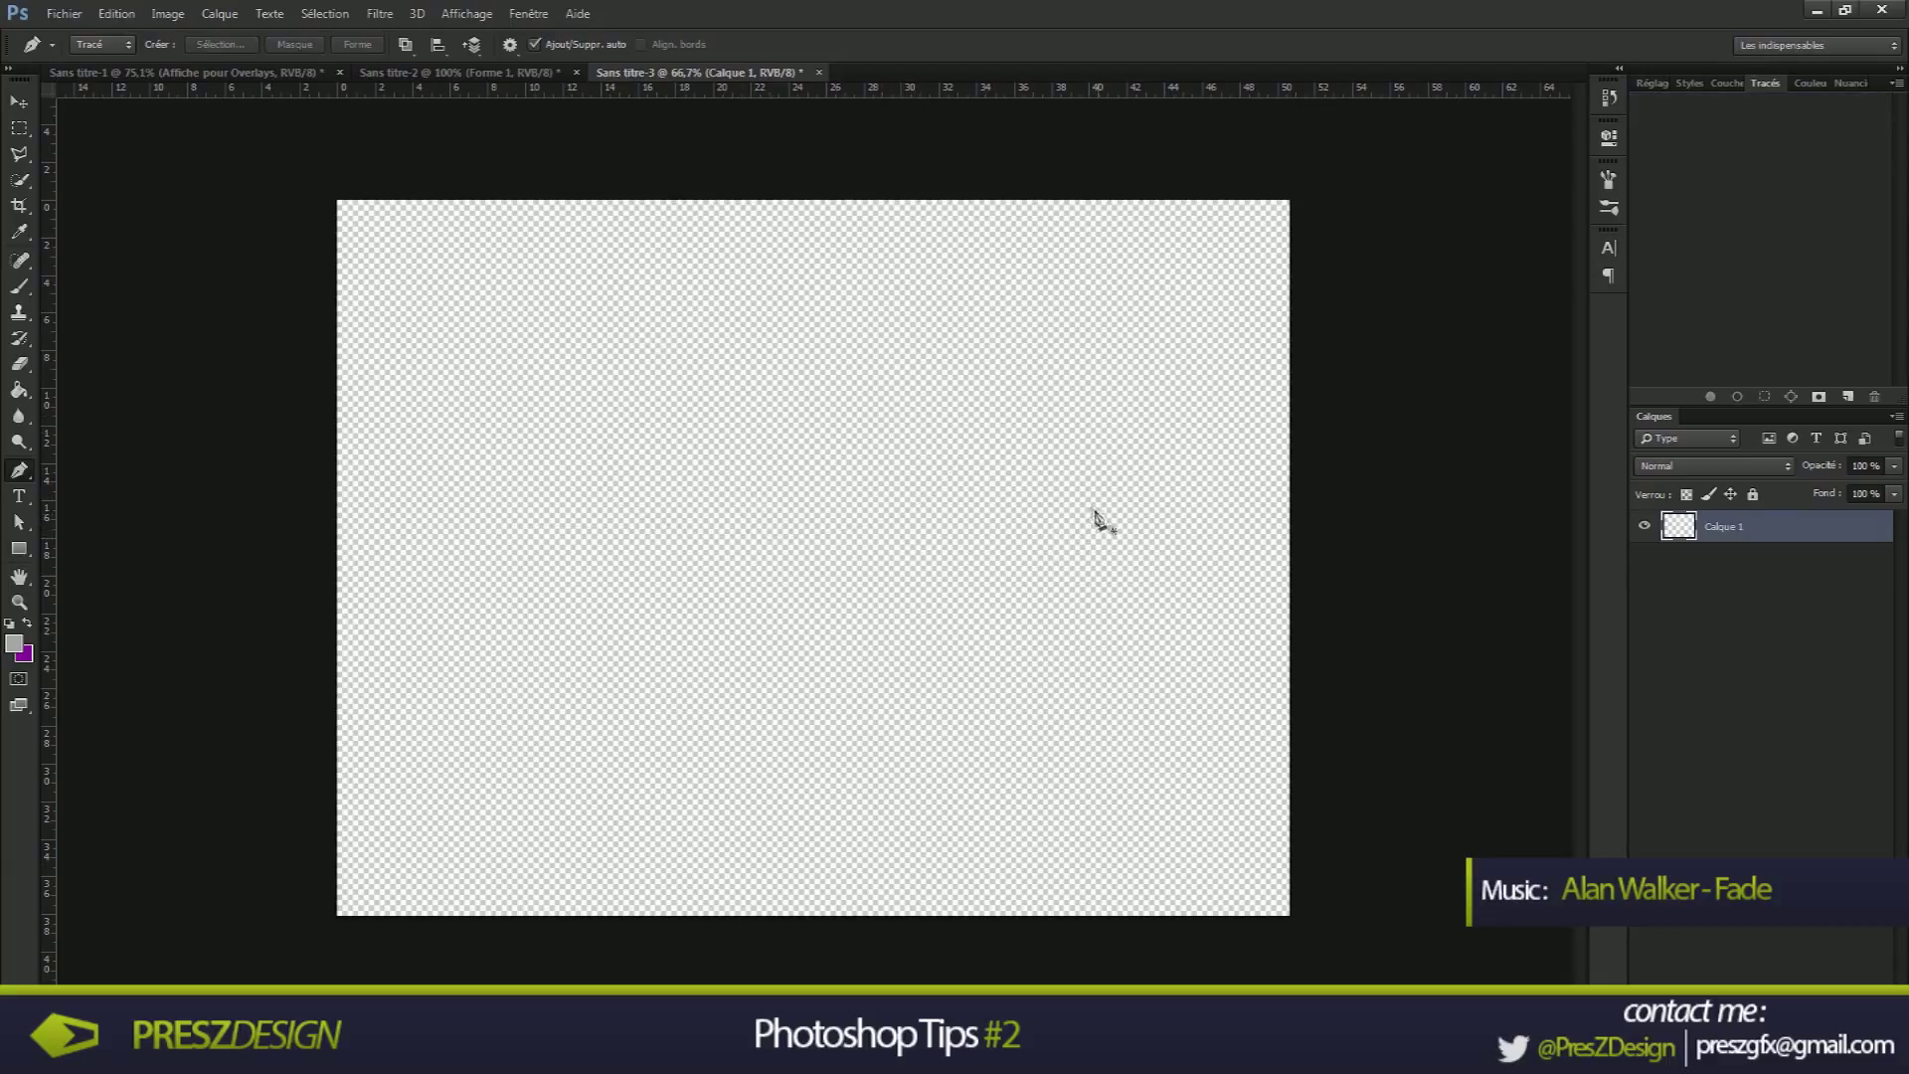
Draw an open path mixing curved and straight segments, removing the outgoing handle after each curve, and delete the path
click(979, 409)
drag(771, 558, 661, 538)
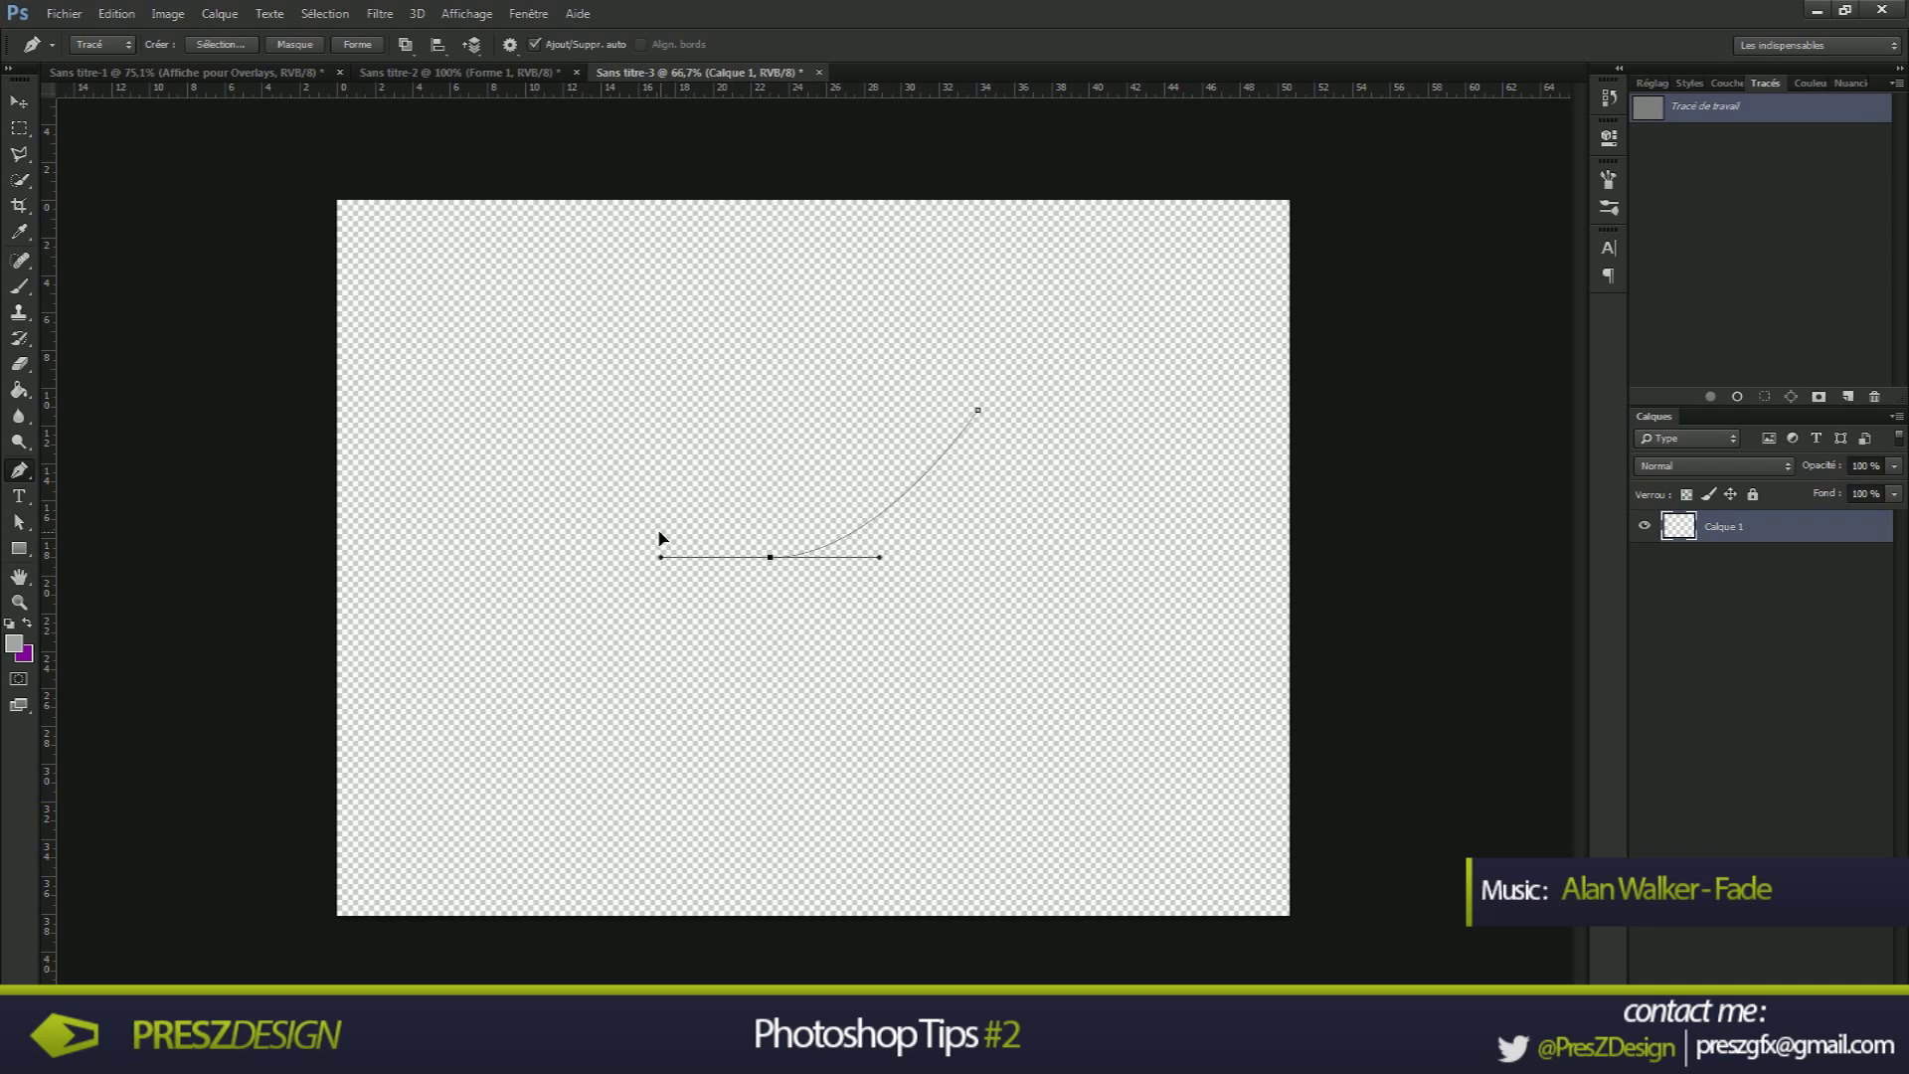
alt+click(771, 559)
click(513, 557)
click(641, 686)
drag(893, 652, 901, 585)
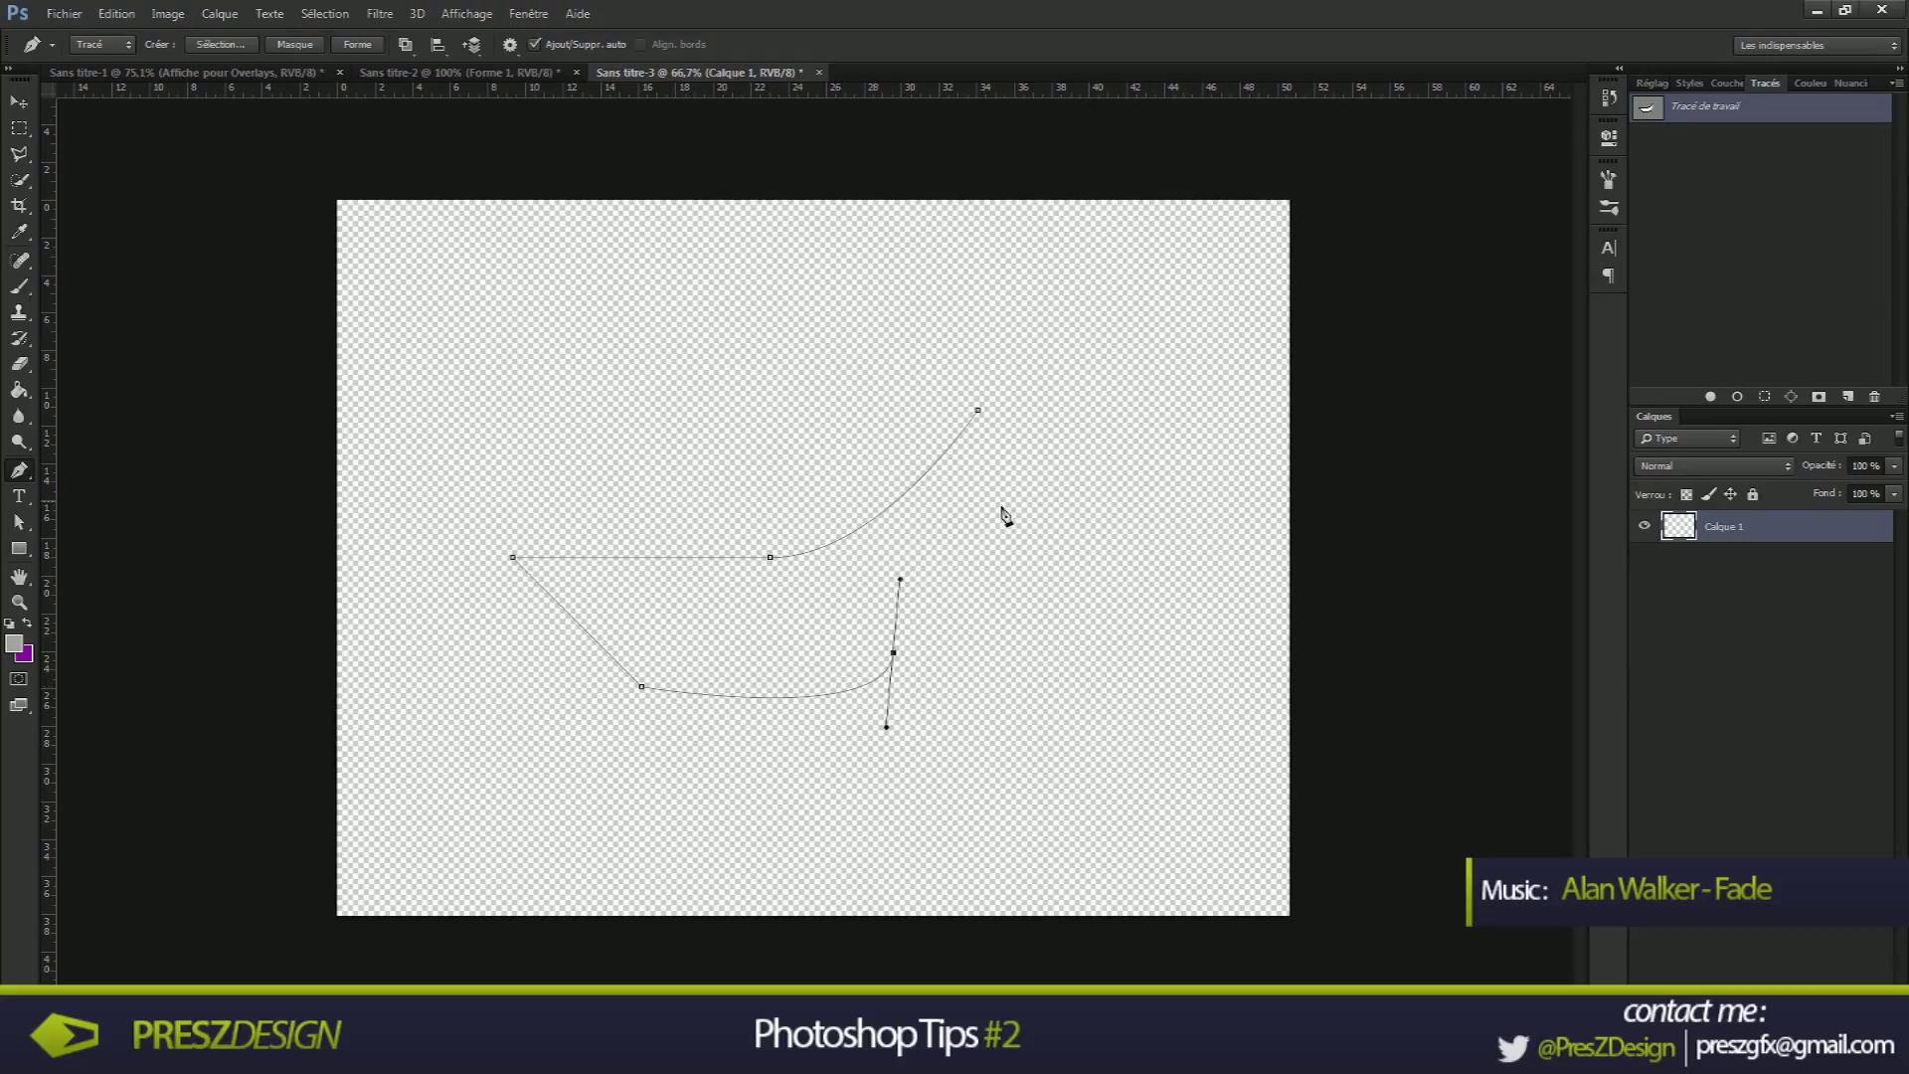
alt+click(893, 652)
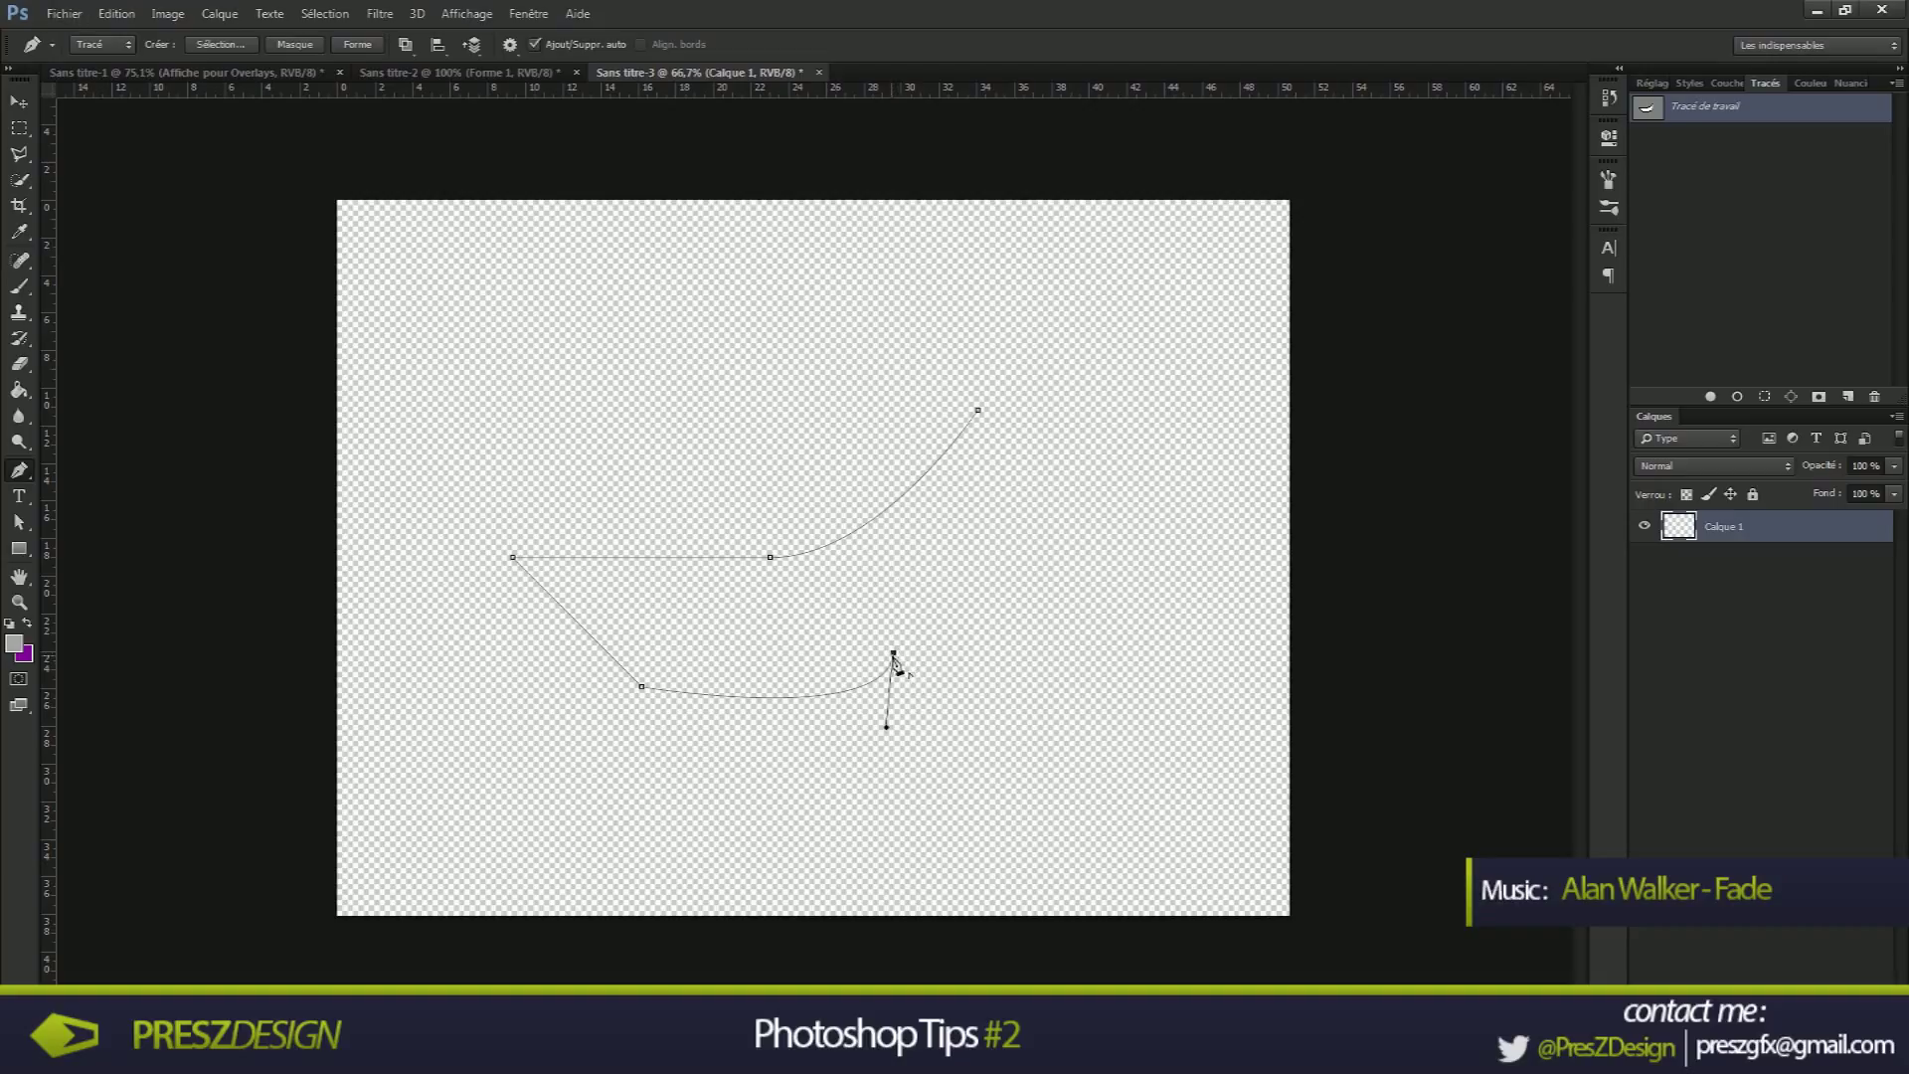
click(1076, 469)
key(BackSpace)
key(BackSpace)
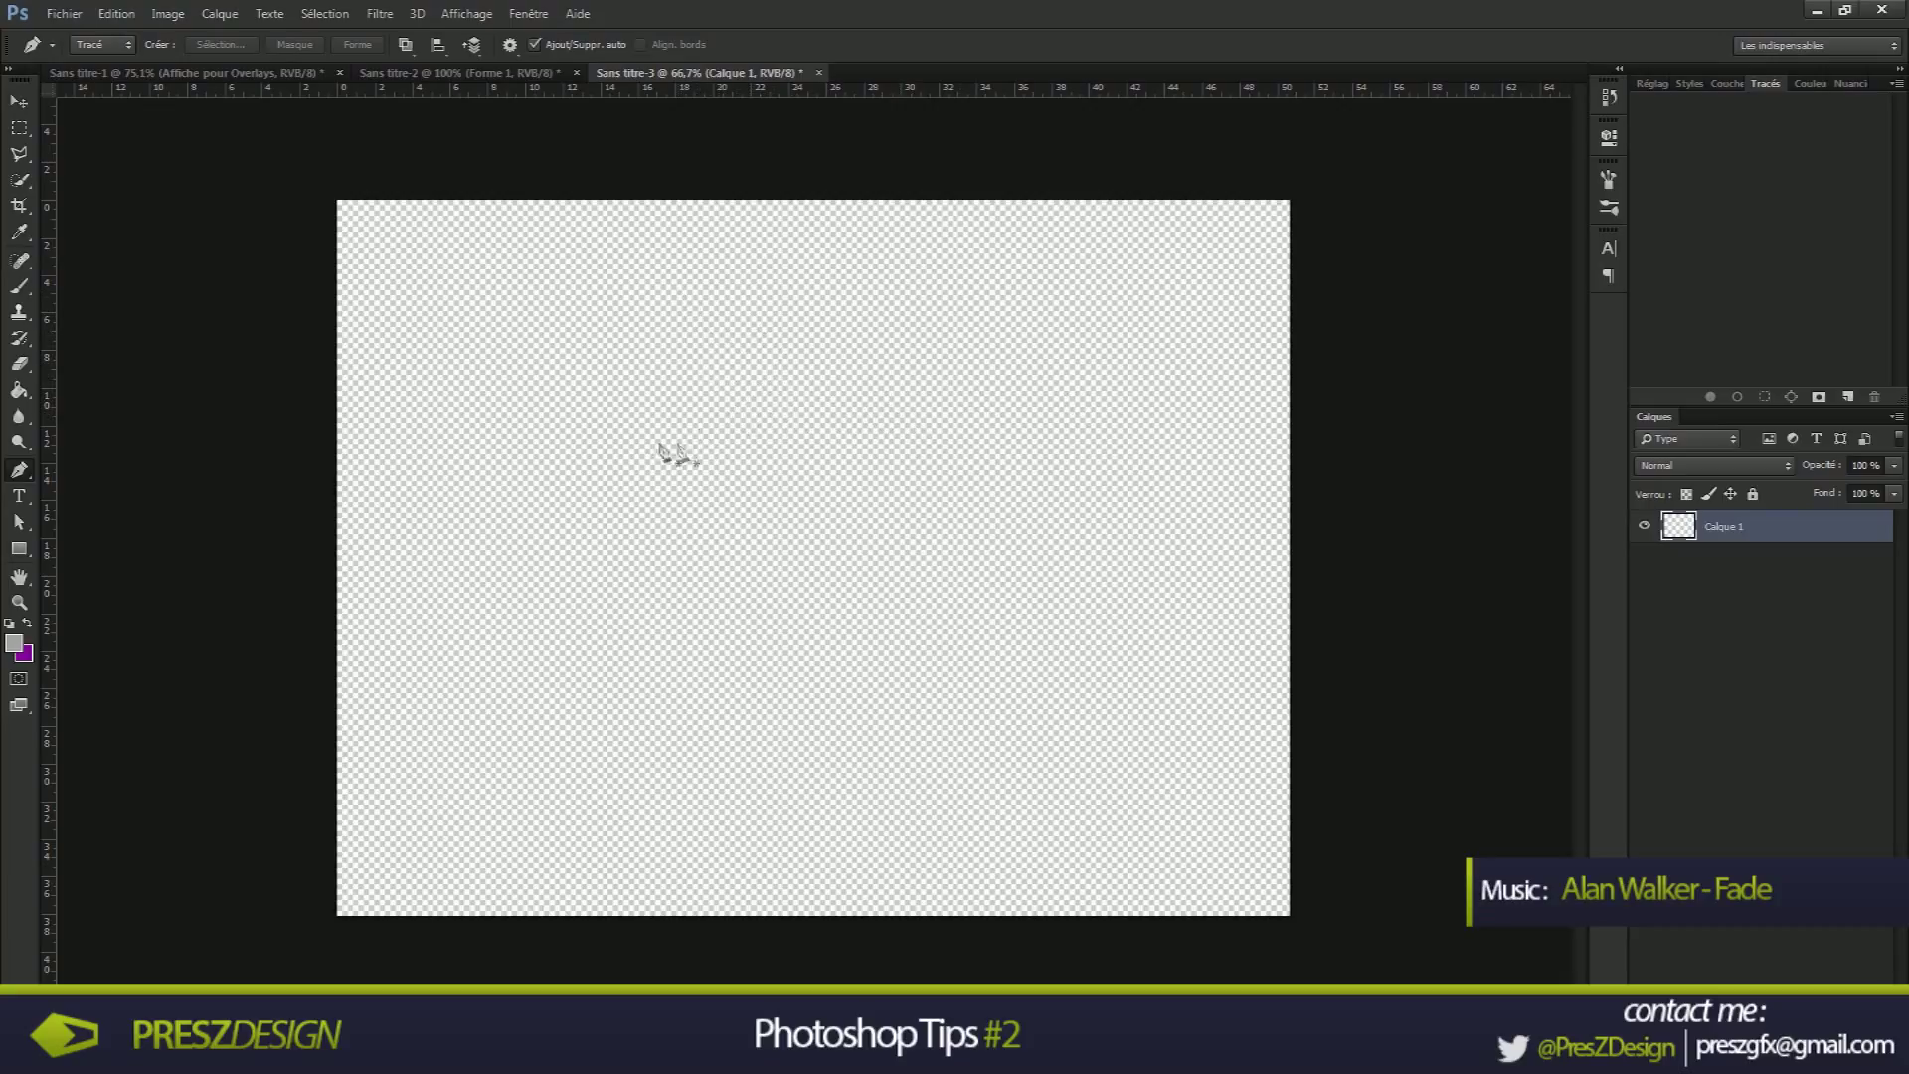
Draw a closed four-point diamond path left of the canvas centre and delete it
click(695, 416)
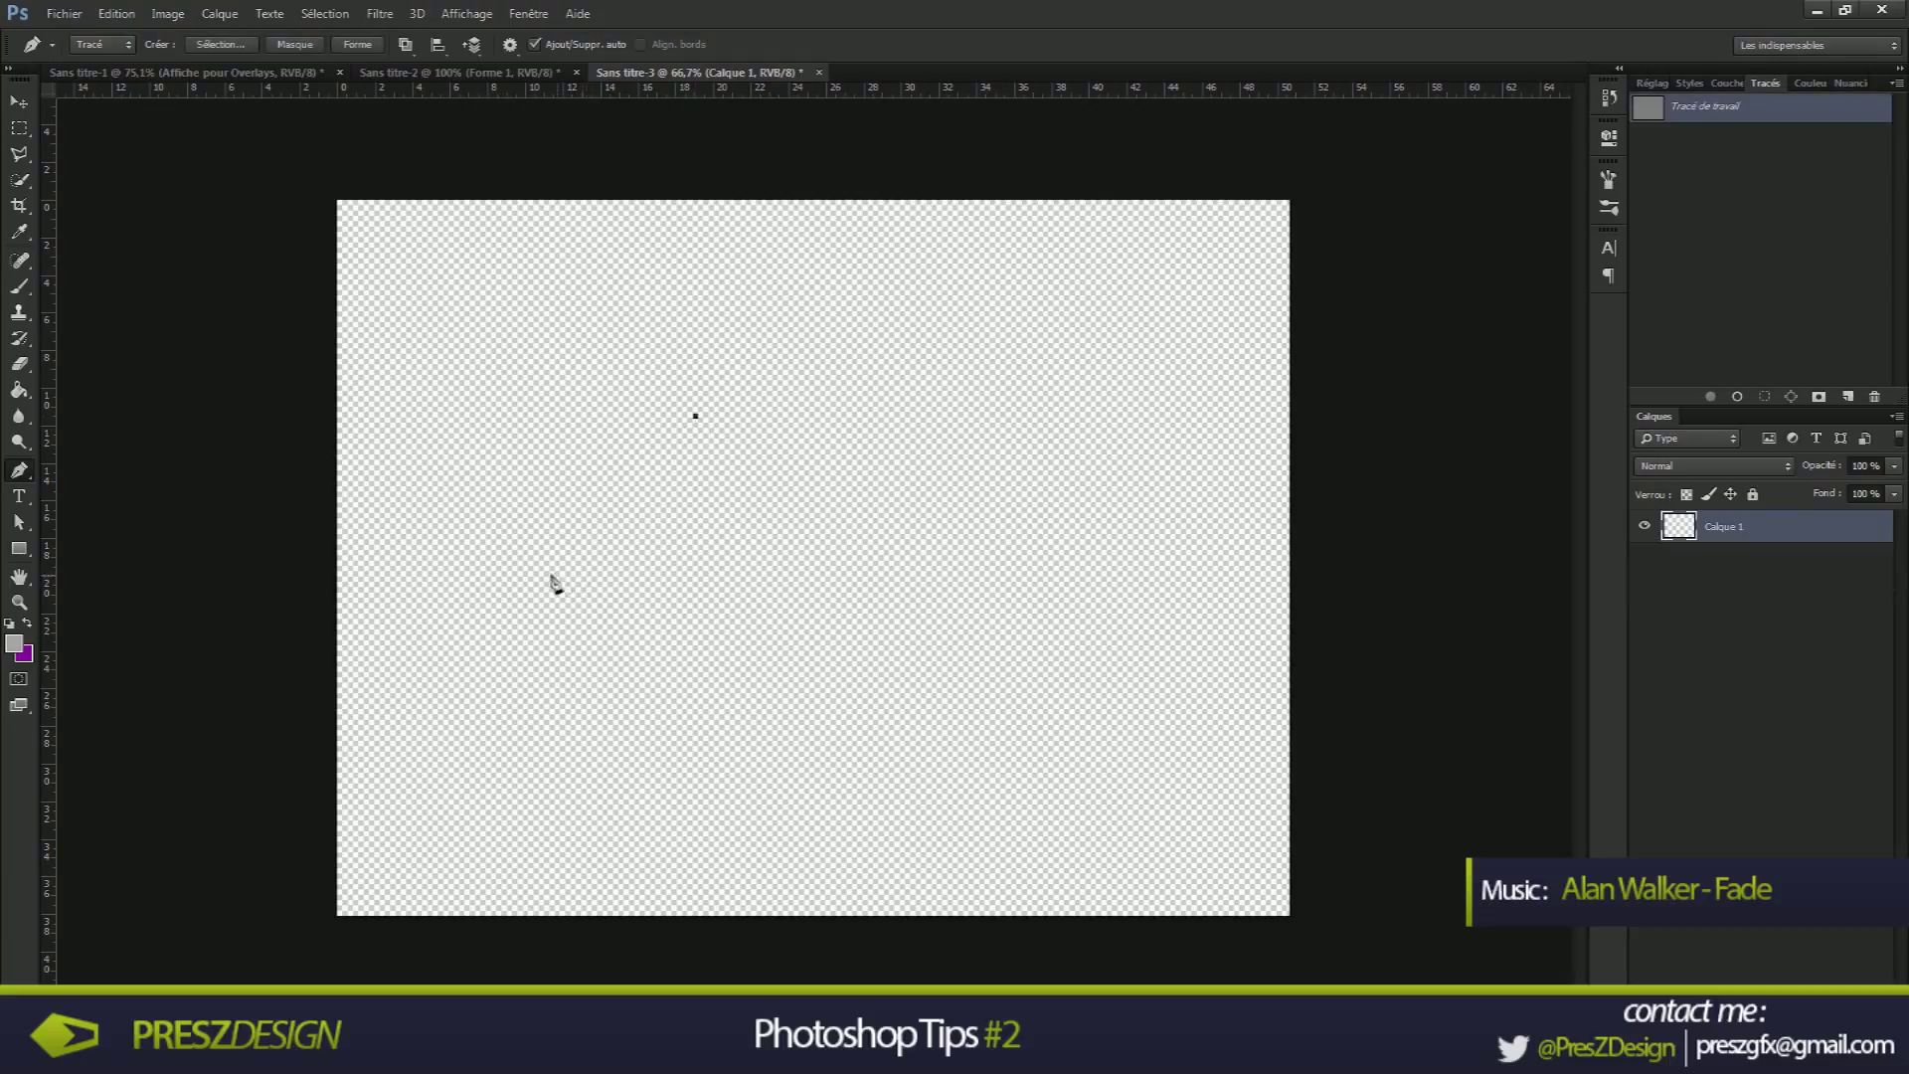
click(564, 547)
click(660, 643)
click(775, 527)
click(696, 417)
click(696, 416)
key(Delete)
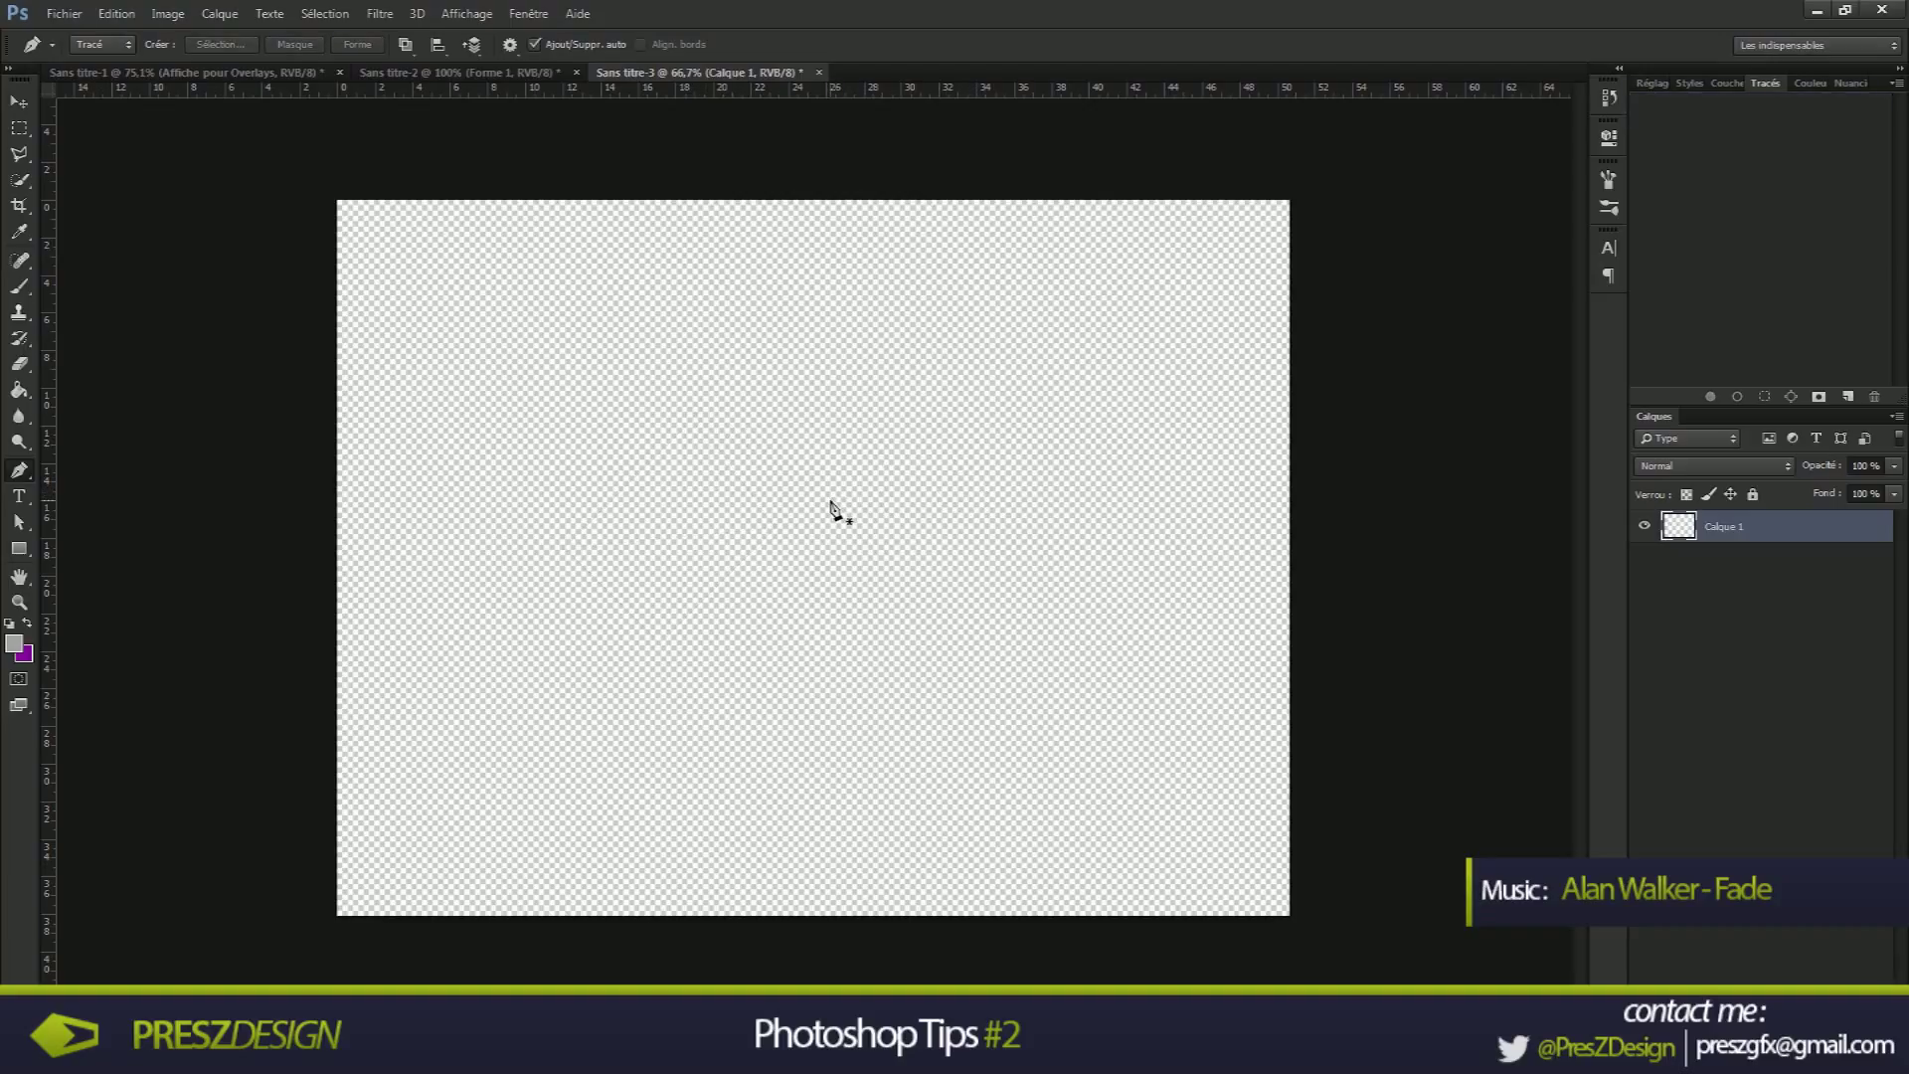
Draw a closed diamond path left of centre and convert it to a new anti-aliased selection with a 0 px feather radius
click(701, 435)
click(553, 583)
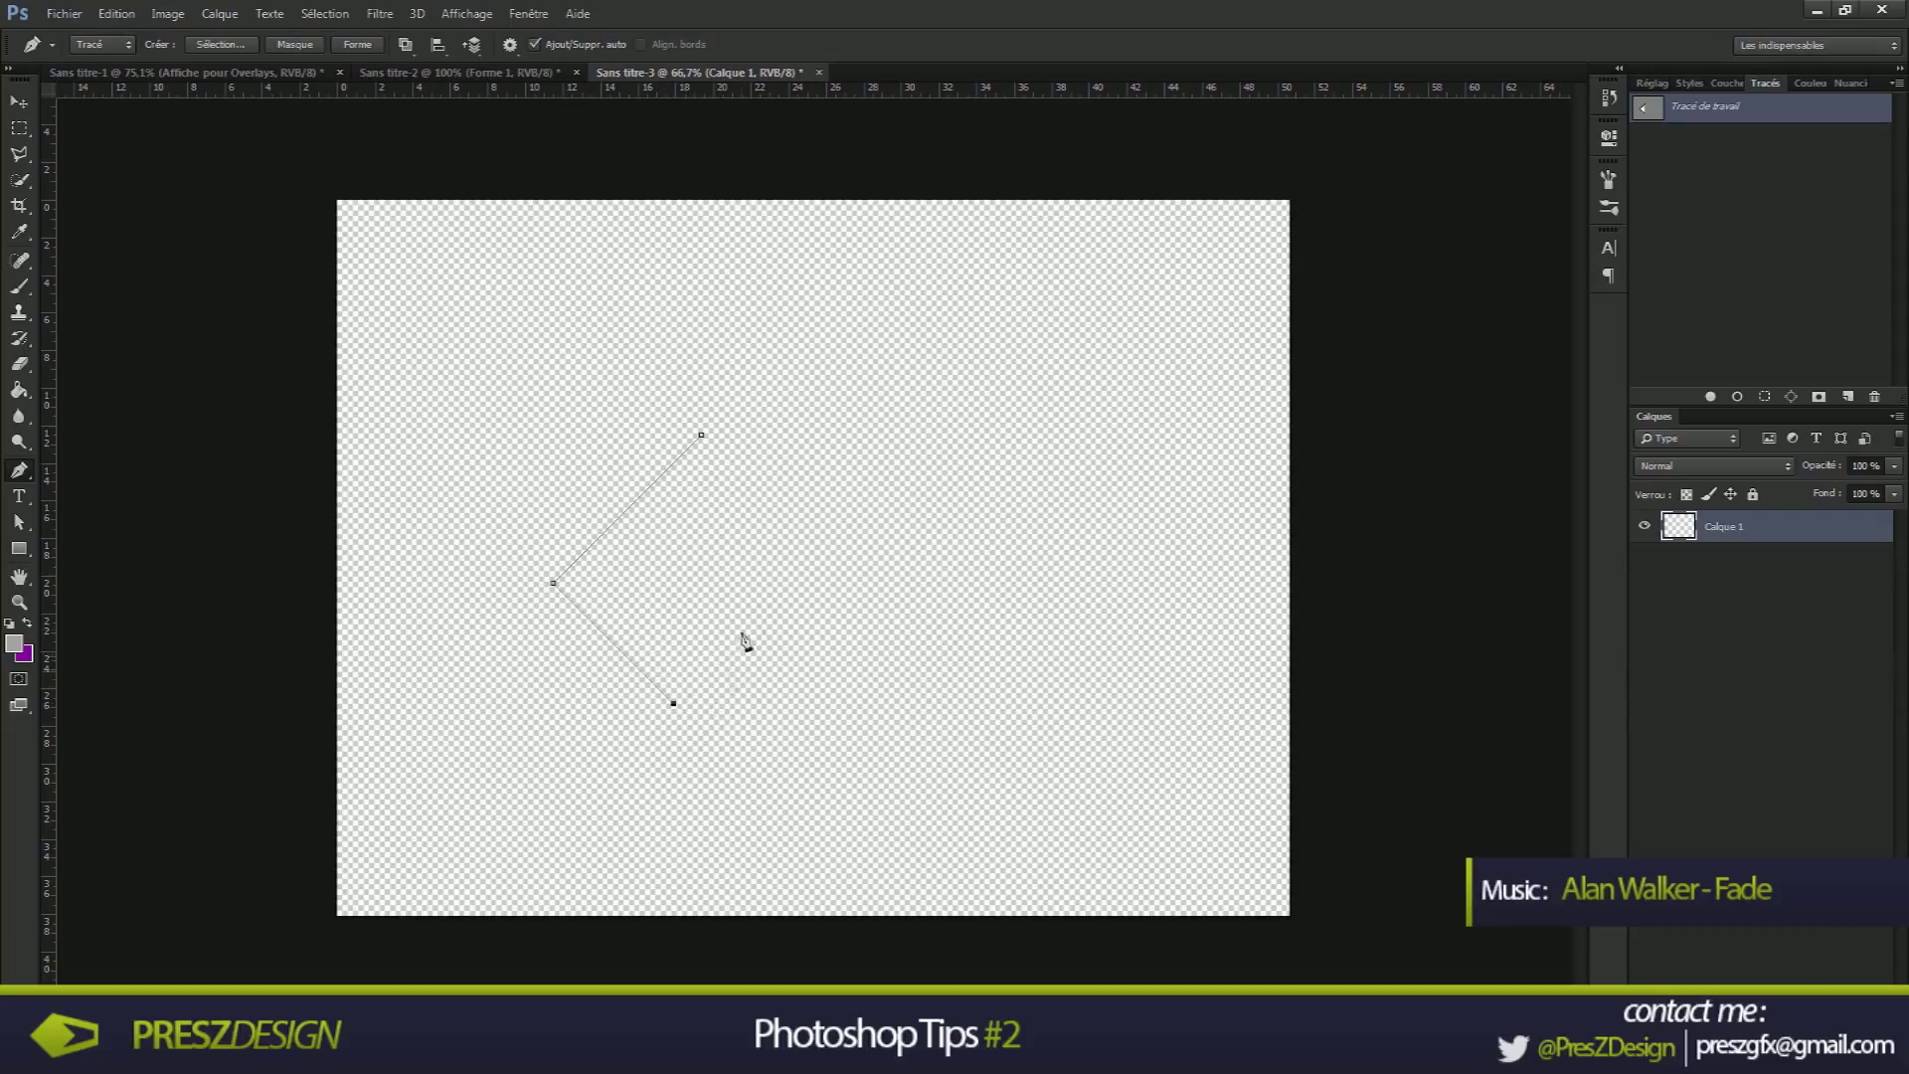
click(814, 561)
click(701, 434)
click(246, 45)
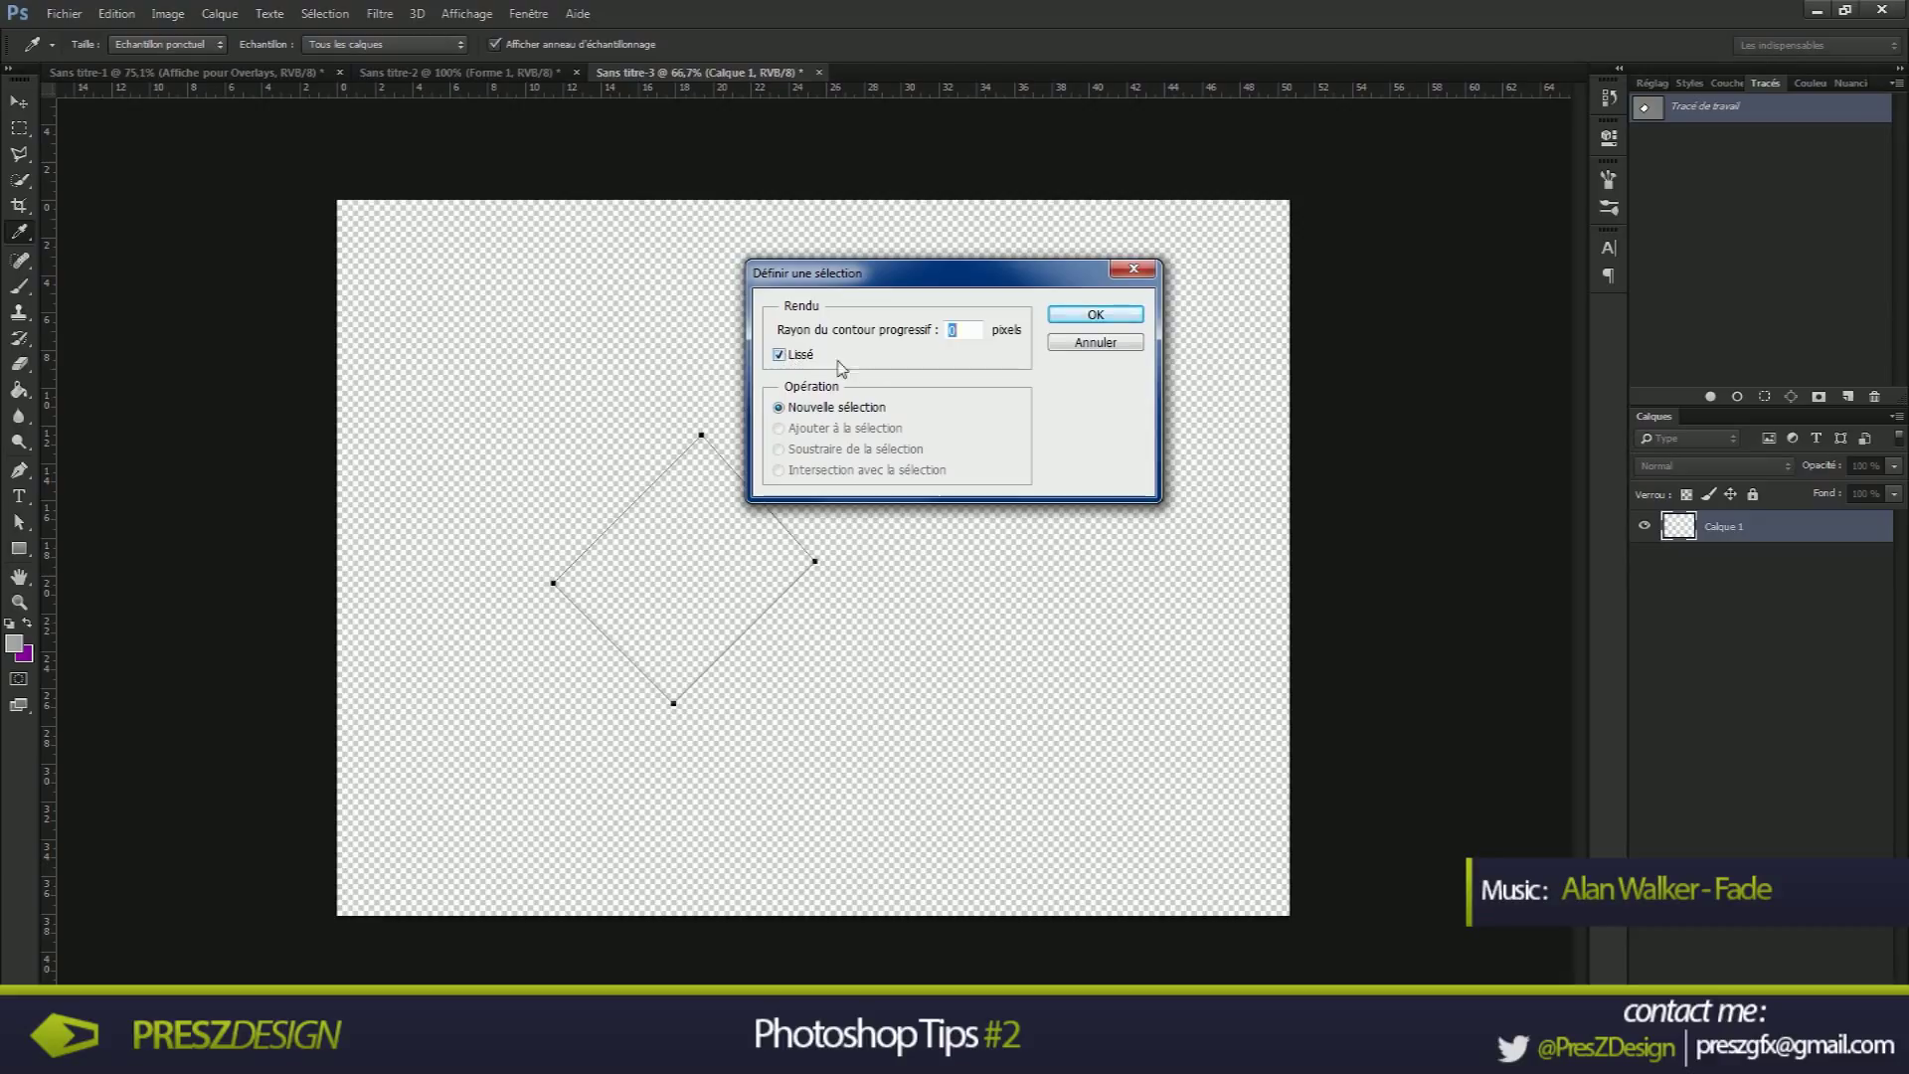
click(1064, 319)
Add a new layer and fill the diamond selection with the grey foreground colour using the Paint Bucket
key(ctrl+shift+alt+n)
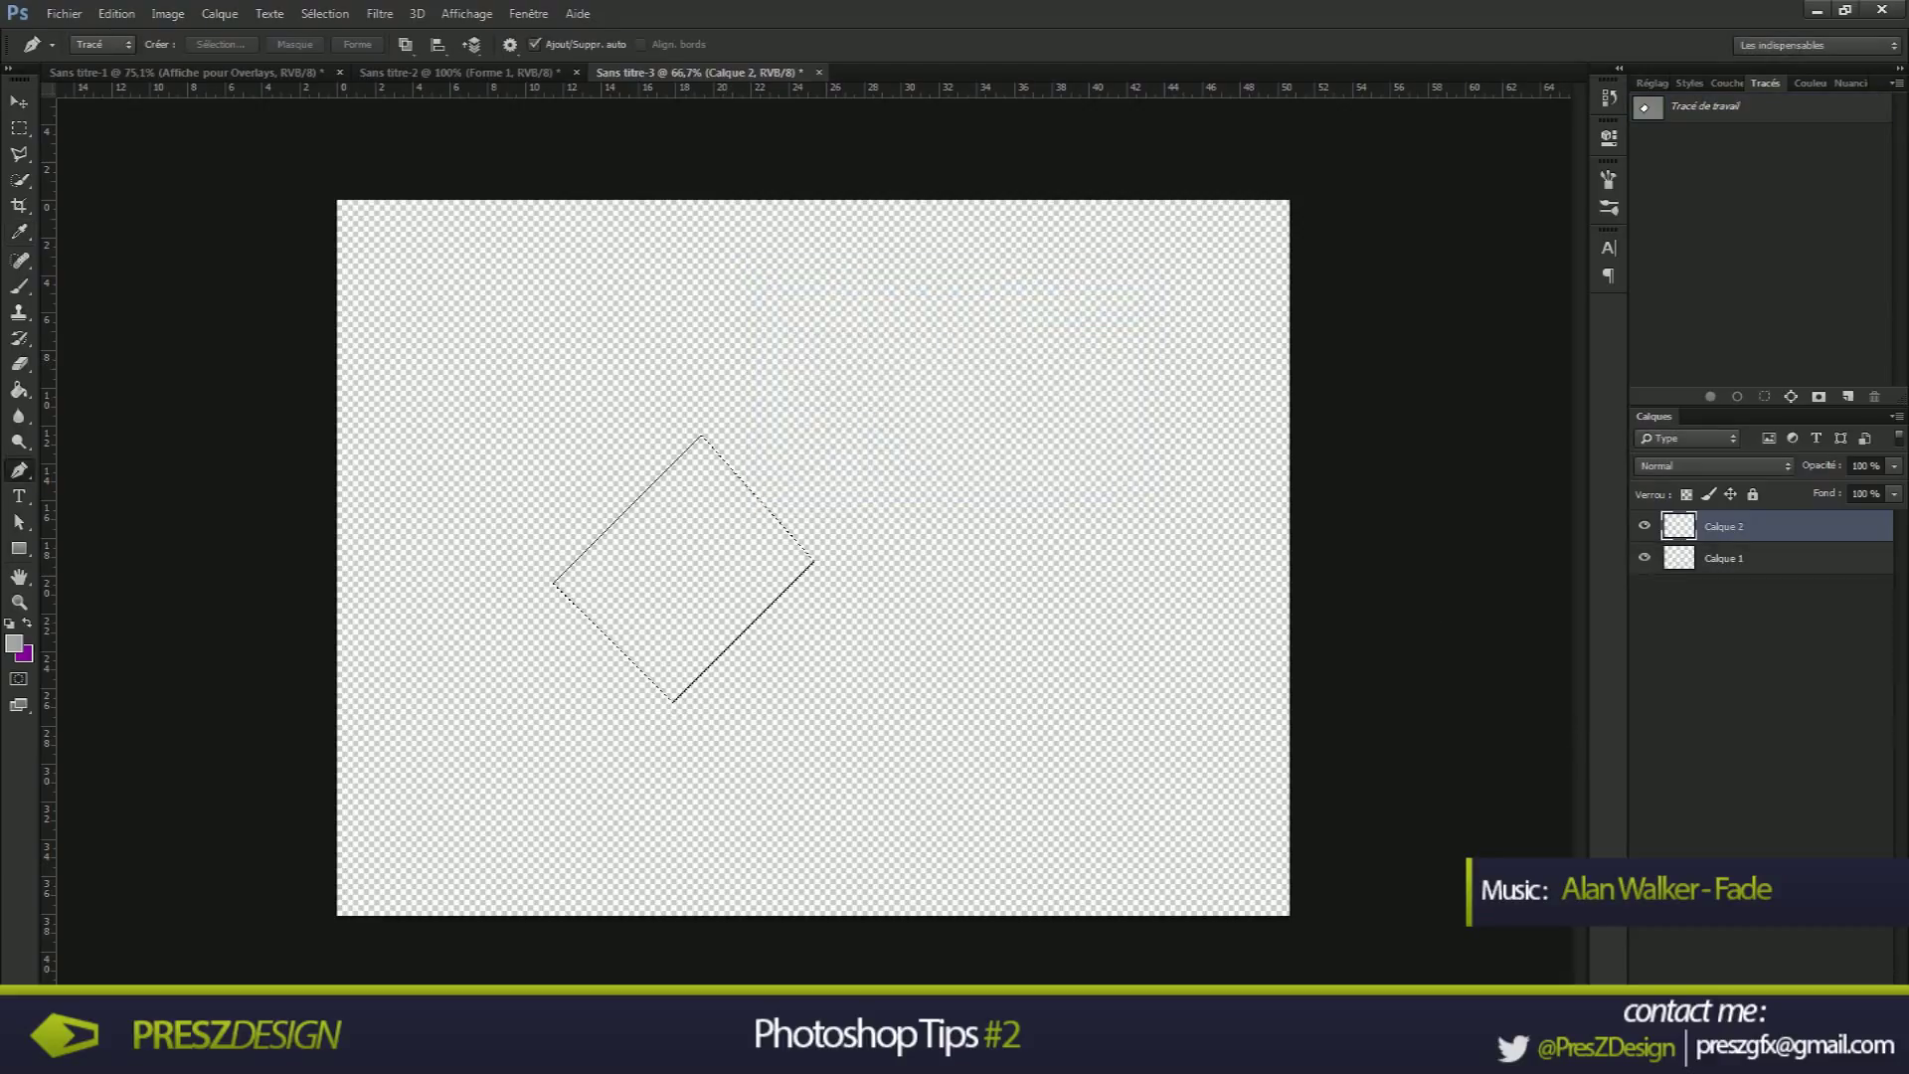
click(19, 389)
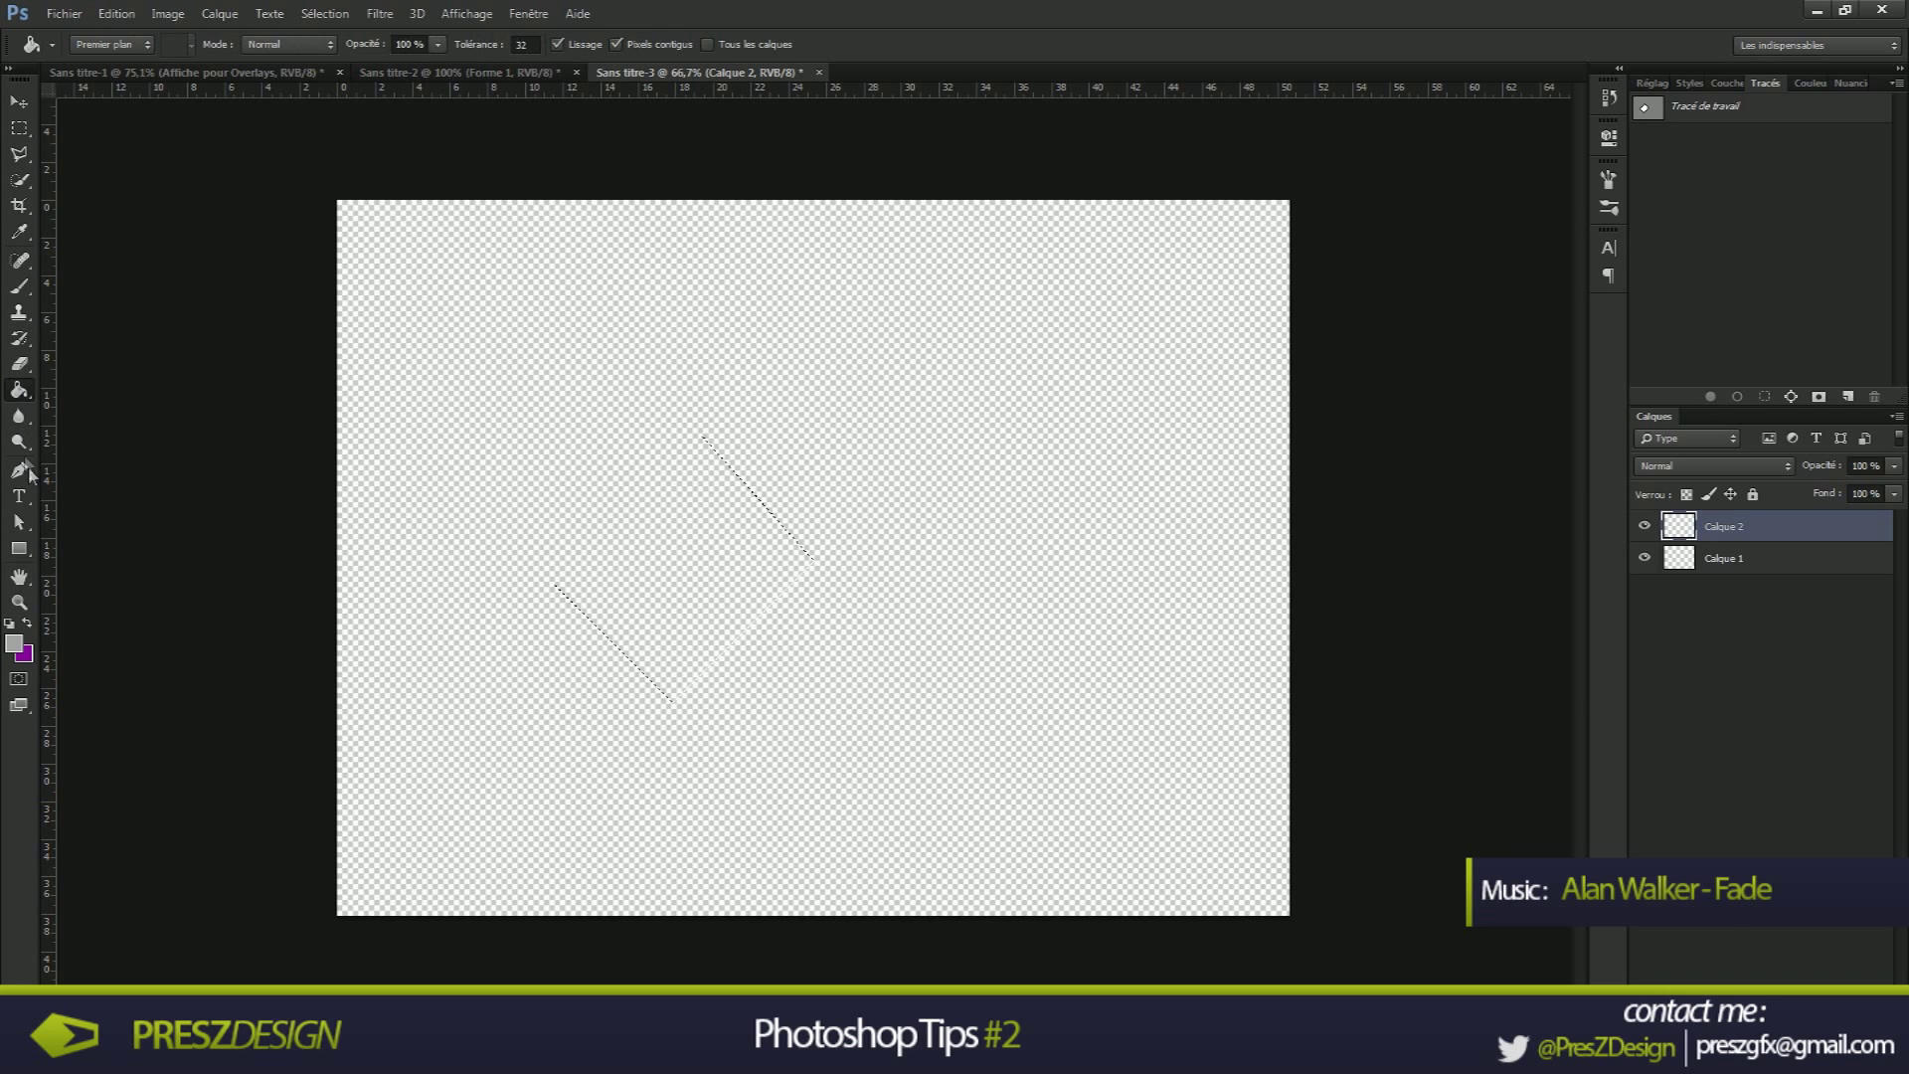
click(693, 579)
scroll(693, 578, up, 1)
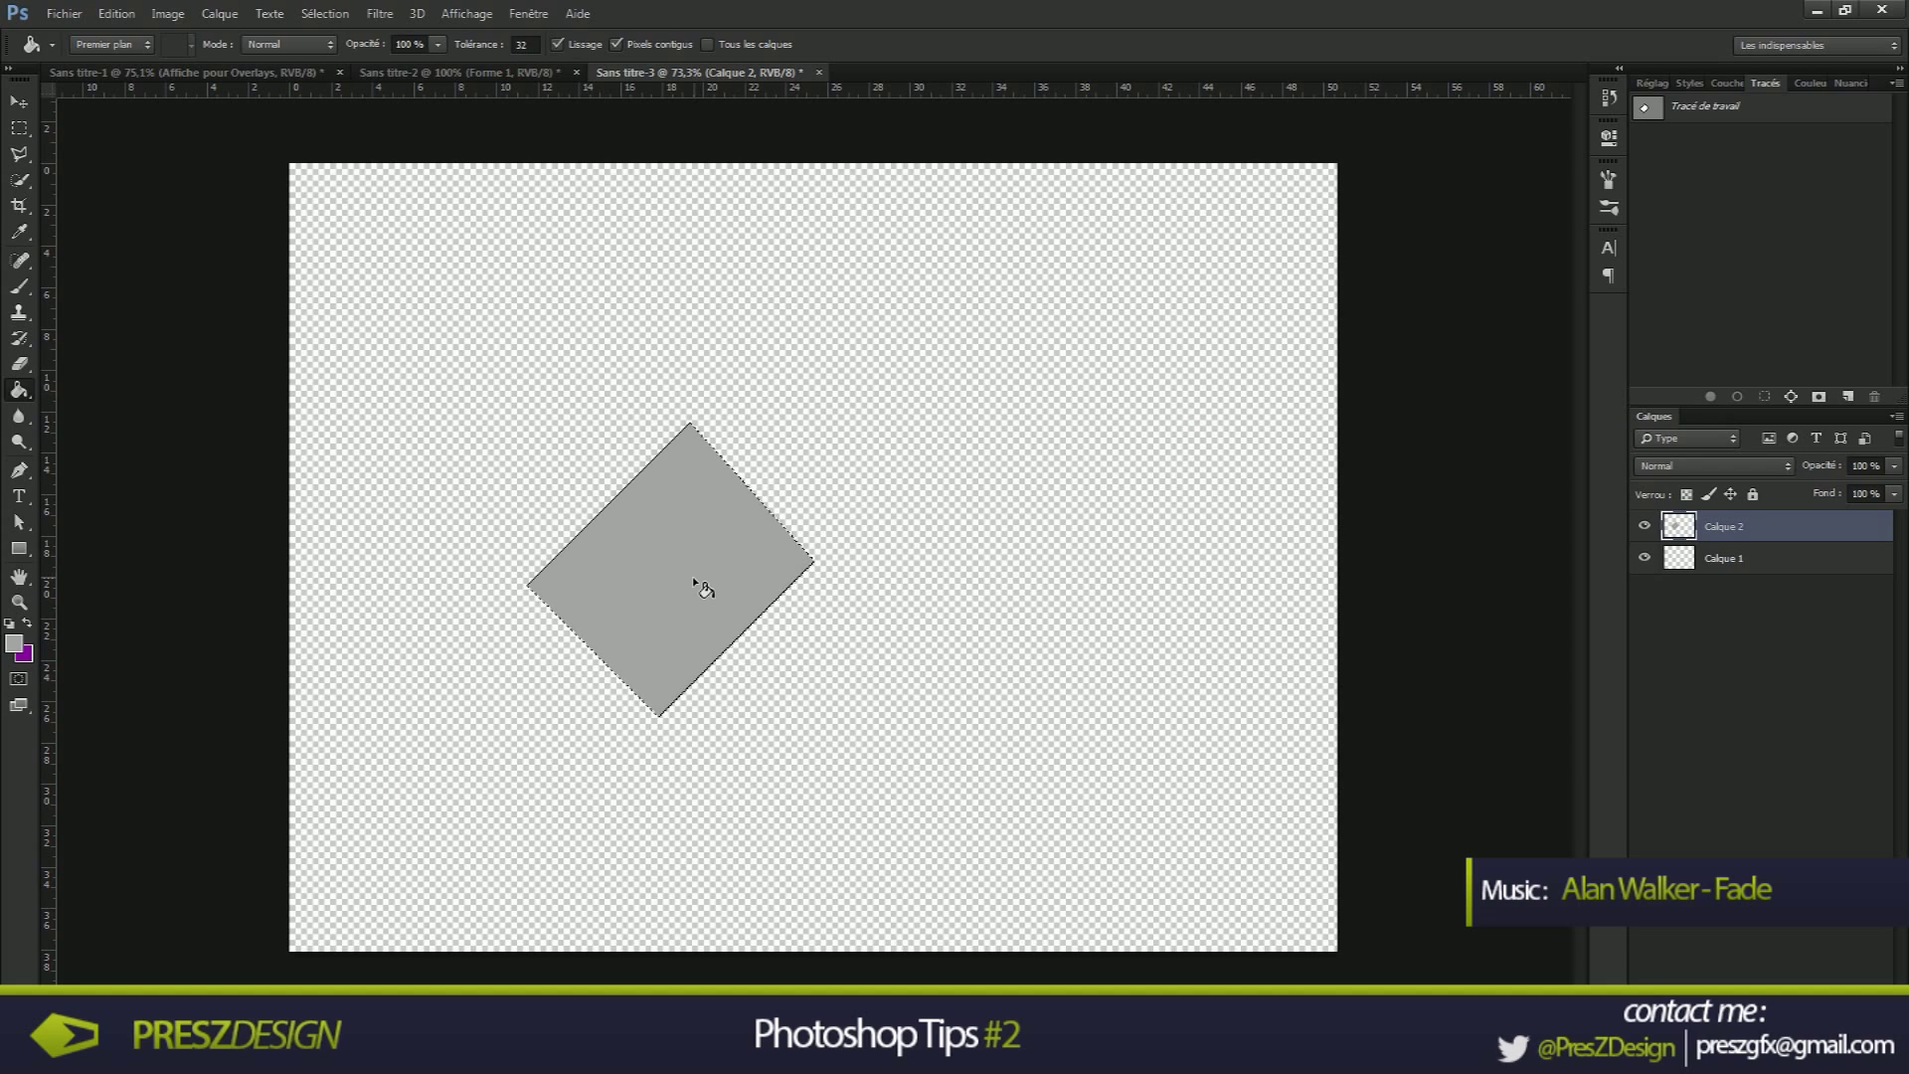
Deselect the grey diamond and move it slightly towards the canvas centre
key(ctrl+d)
click(18, 102)
drag(676, 554, 825, 571)
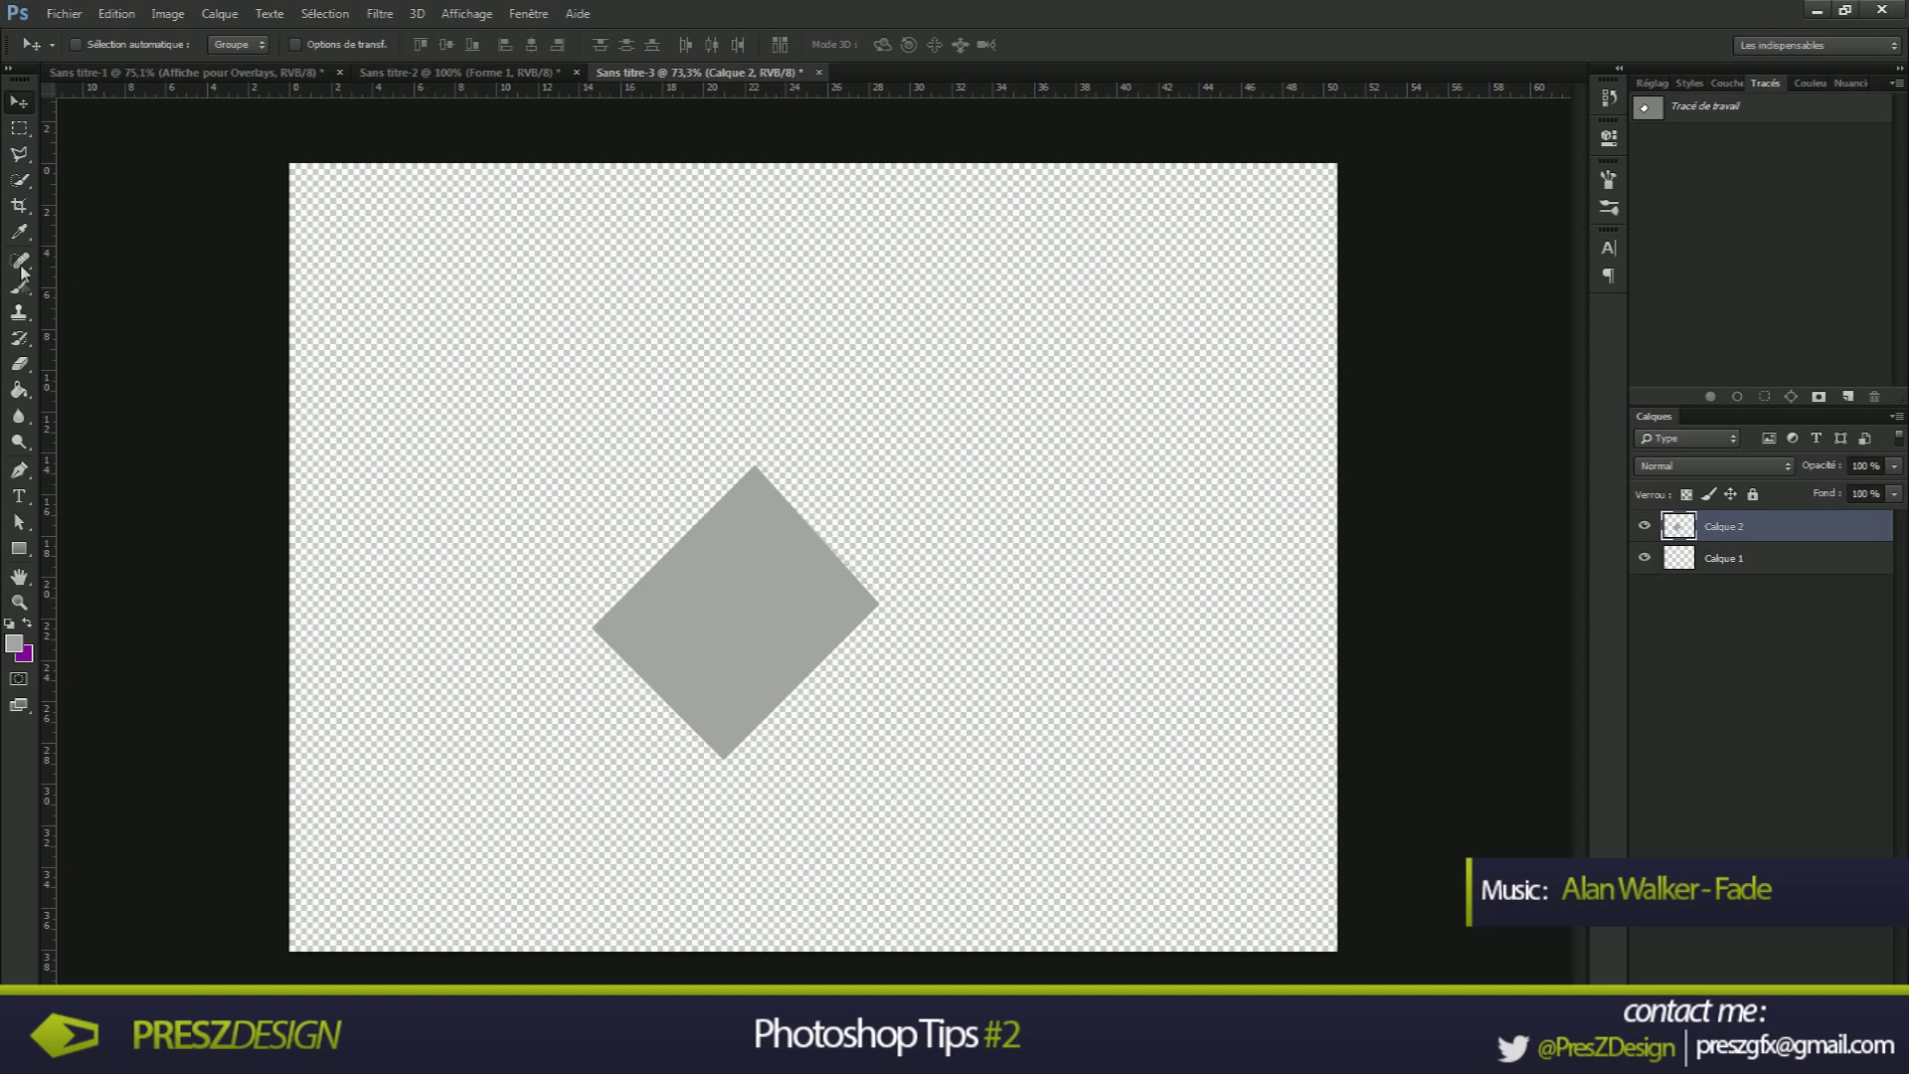
Switch the Pen tool to Forme mode and draw a black four-sided shape about 570 x 296 px above the diamond
click(18, 475)
click(101, 44)
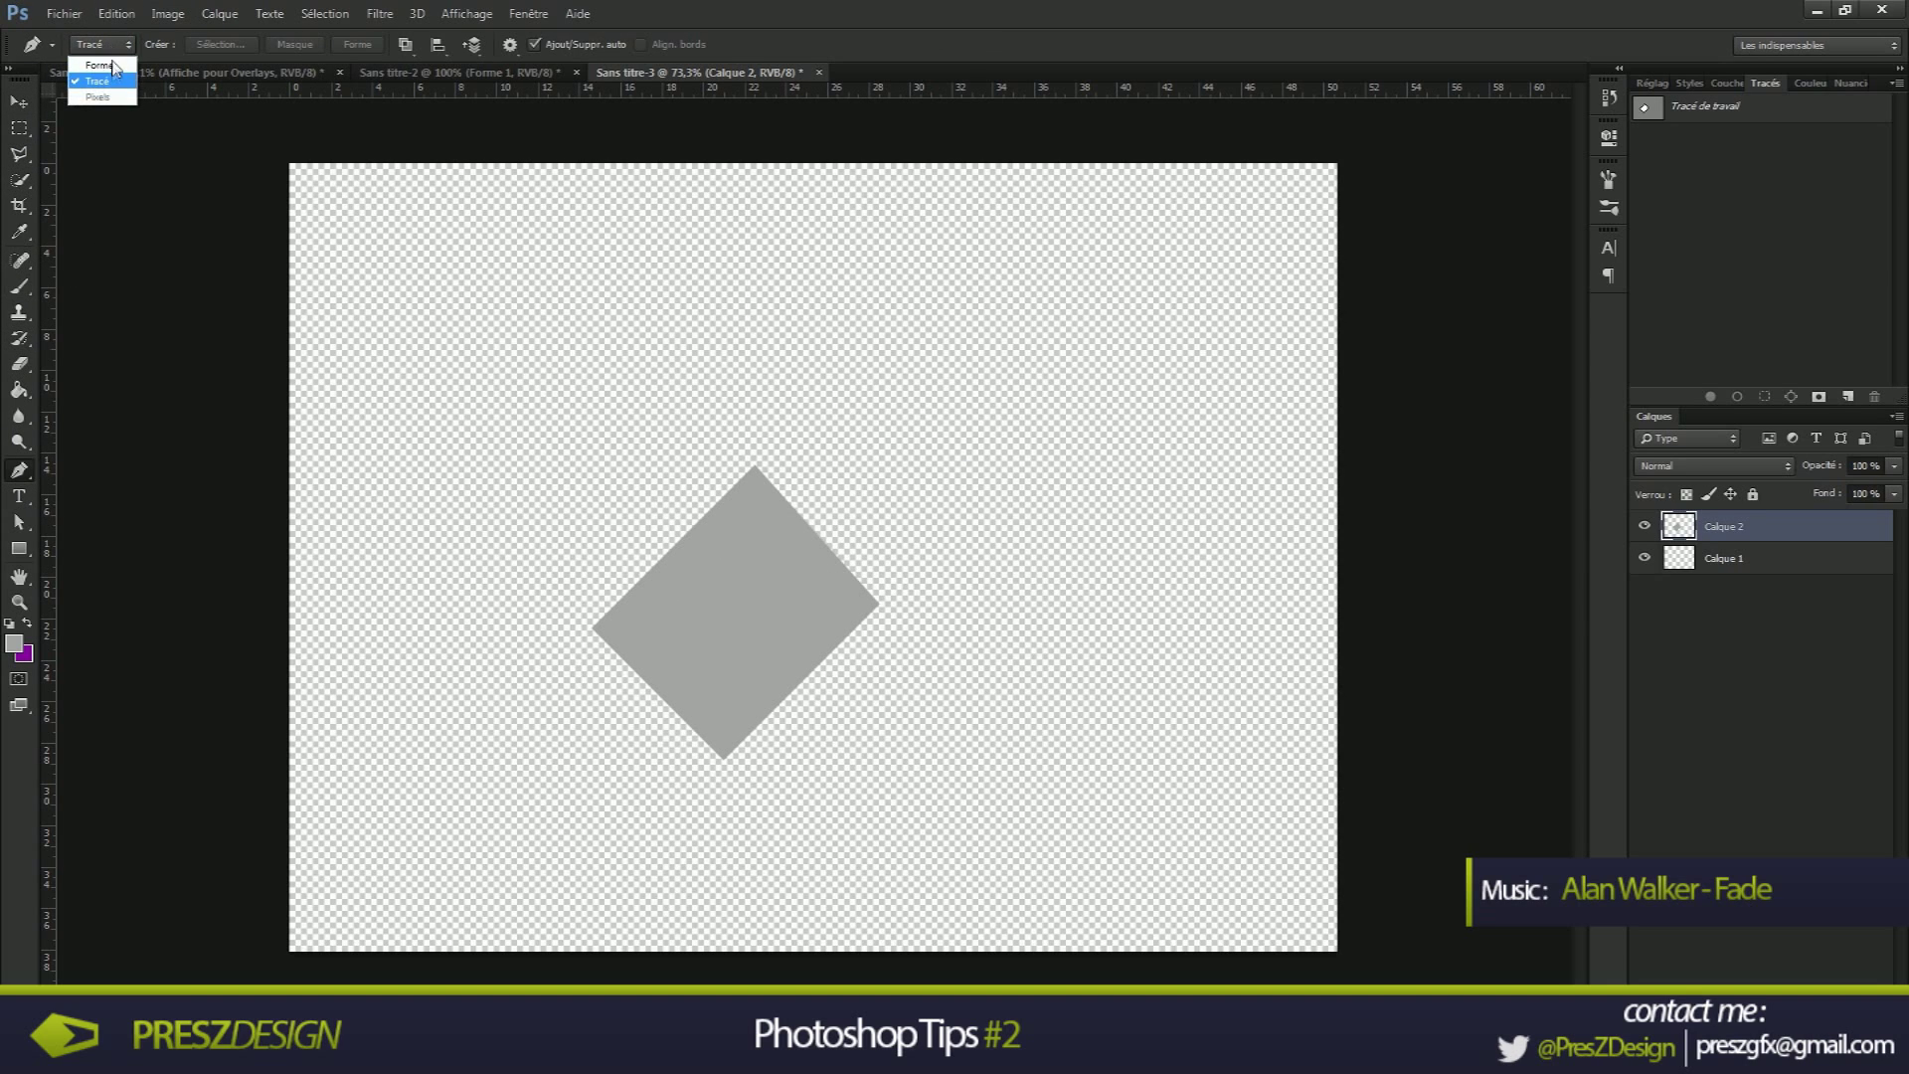
click(100, 61)
click(544, 270)
click(935, 257)
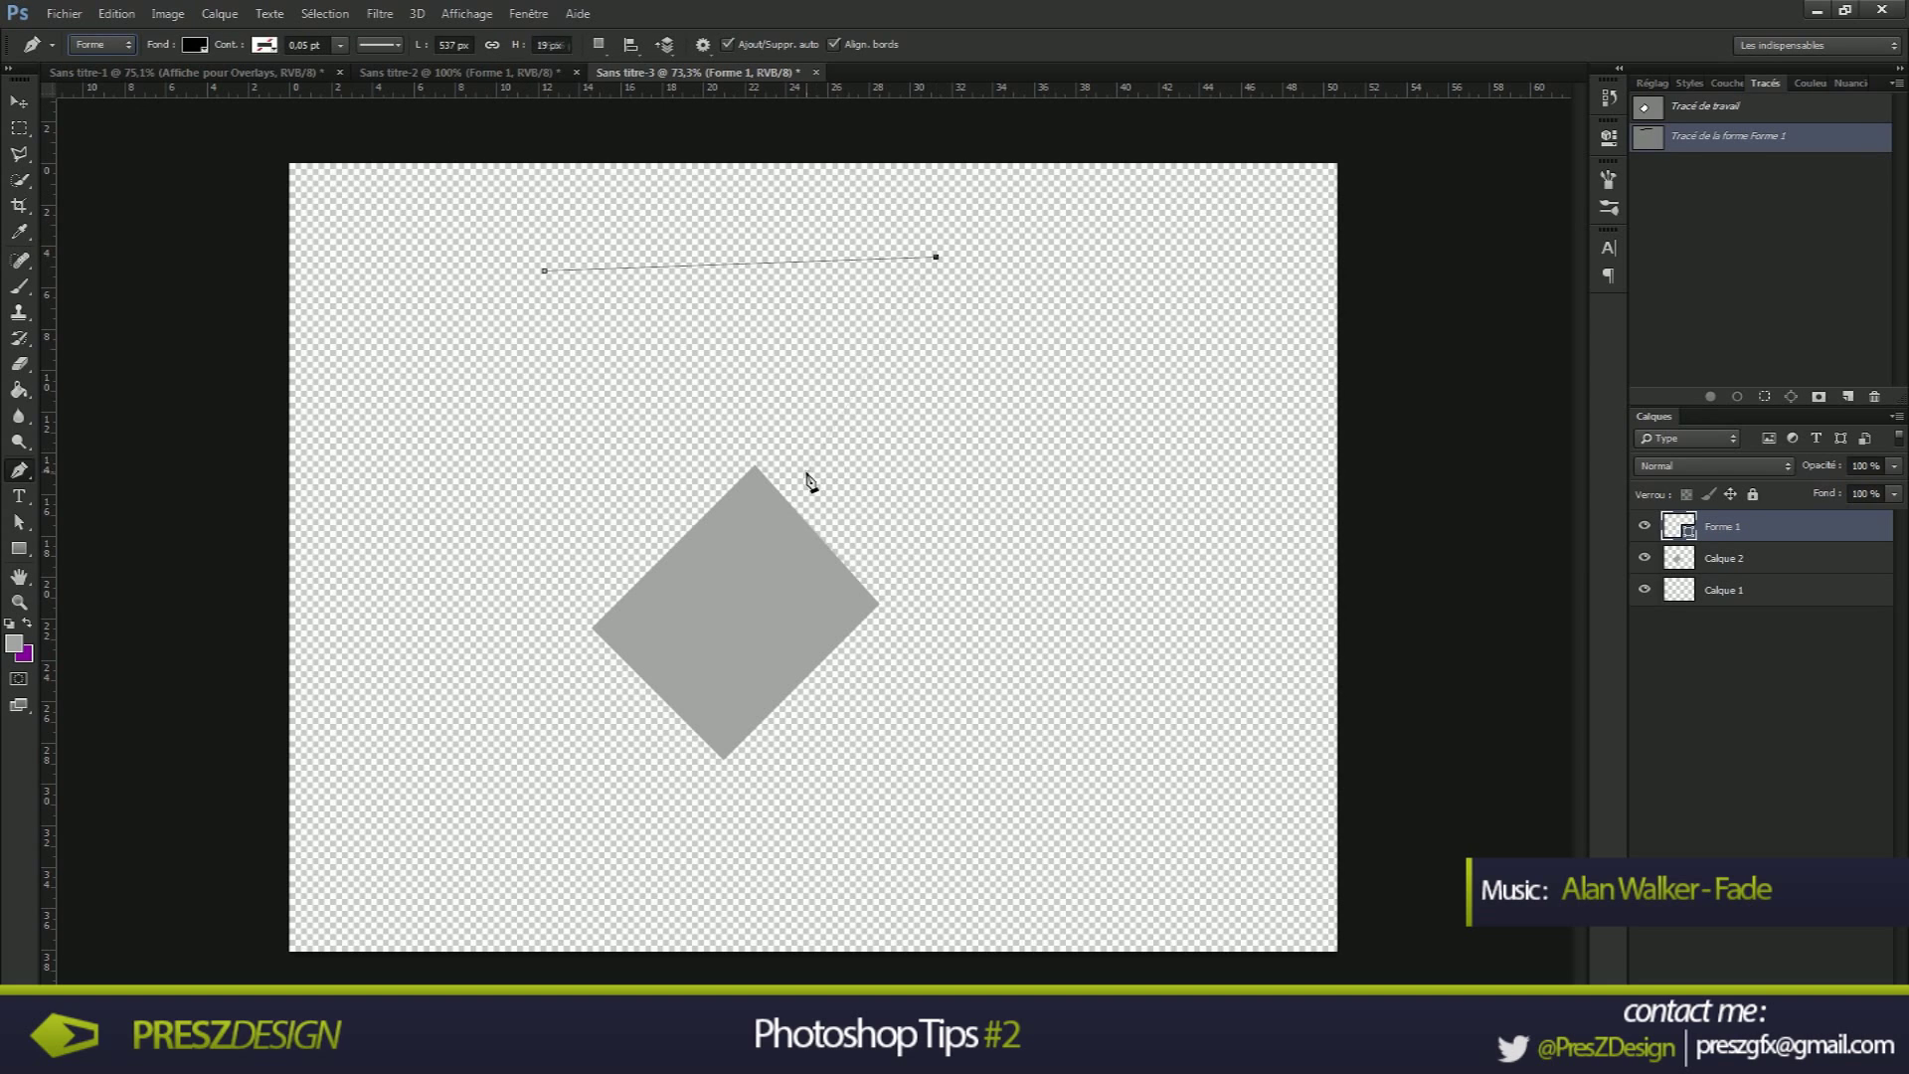
click(807, 472)
click(520, 413)
click(543, 271)
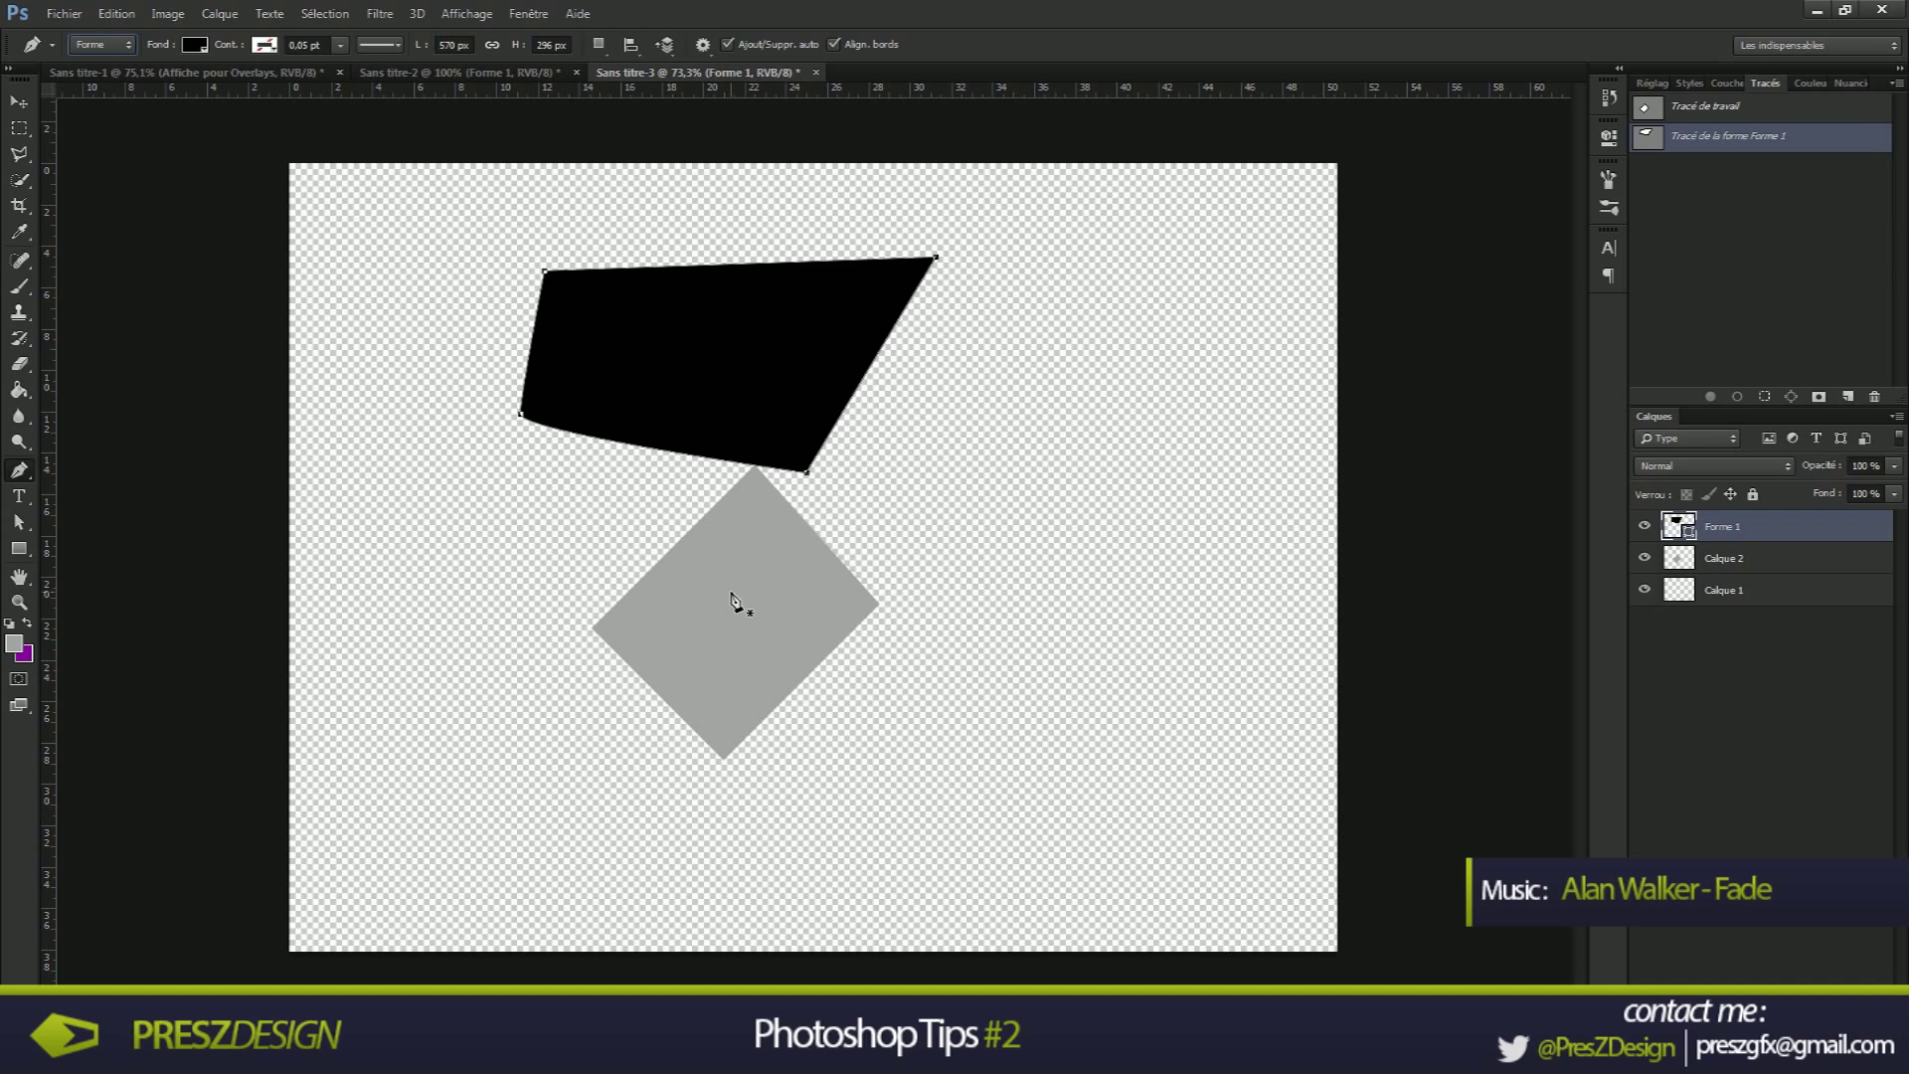
Switch the Pen tool to Tracé mode and draw a closed four-sided outline on the Forme 1 layer, right of the diamond
click(119, 44)
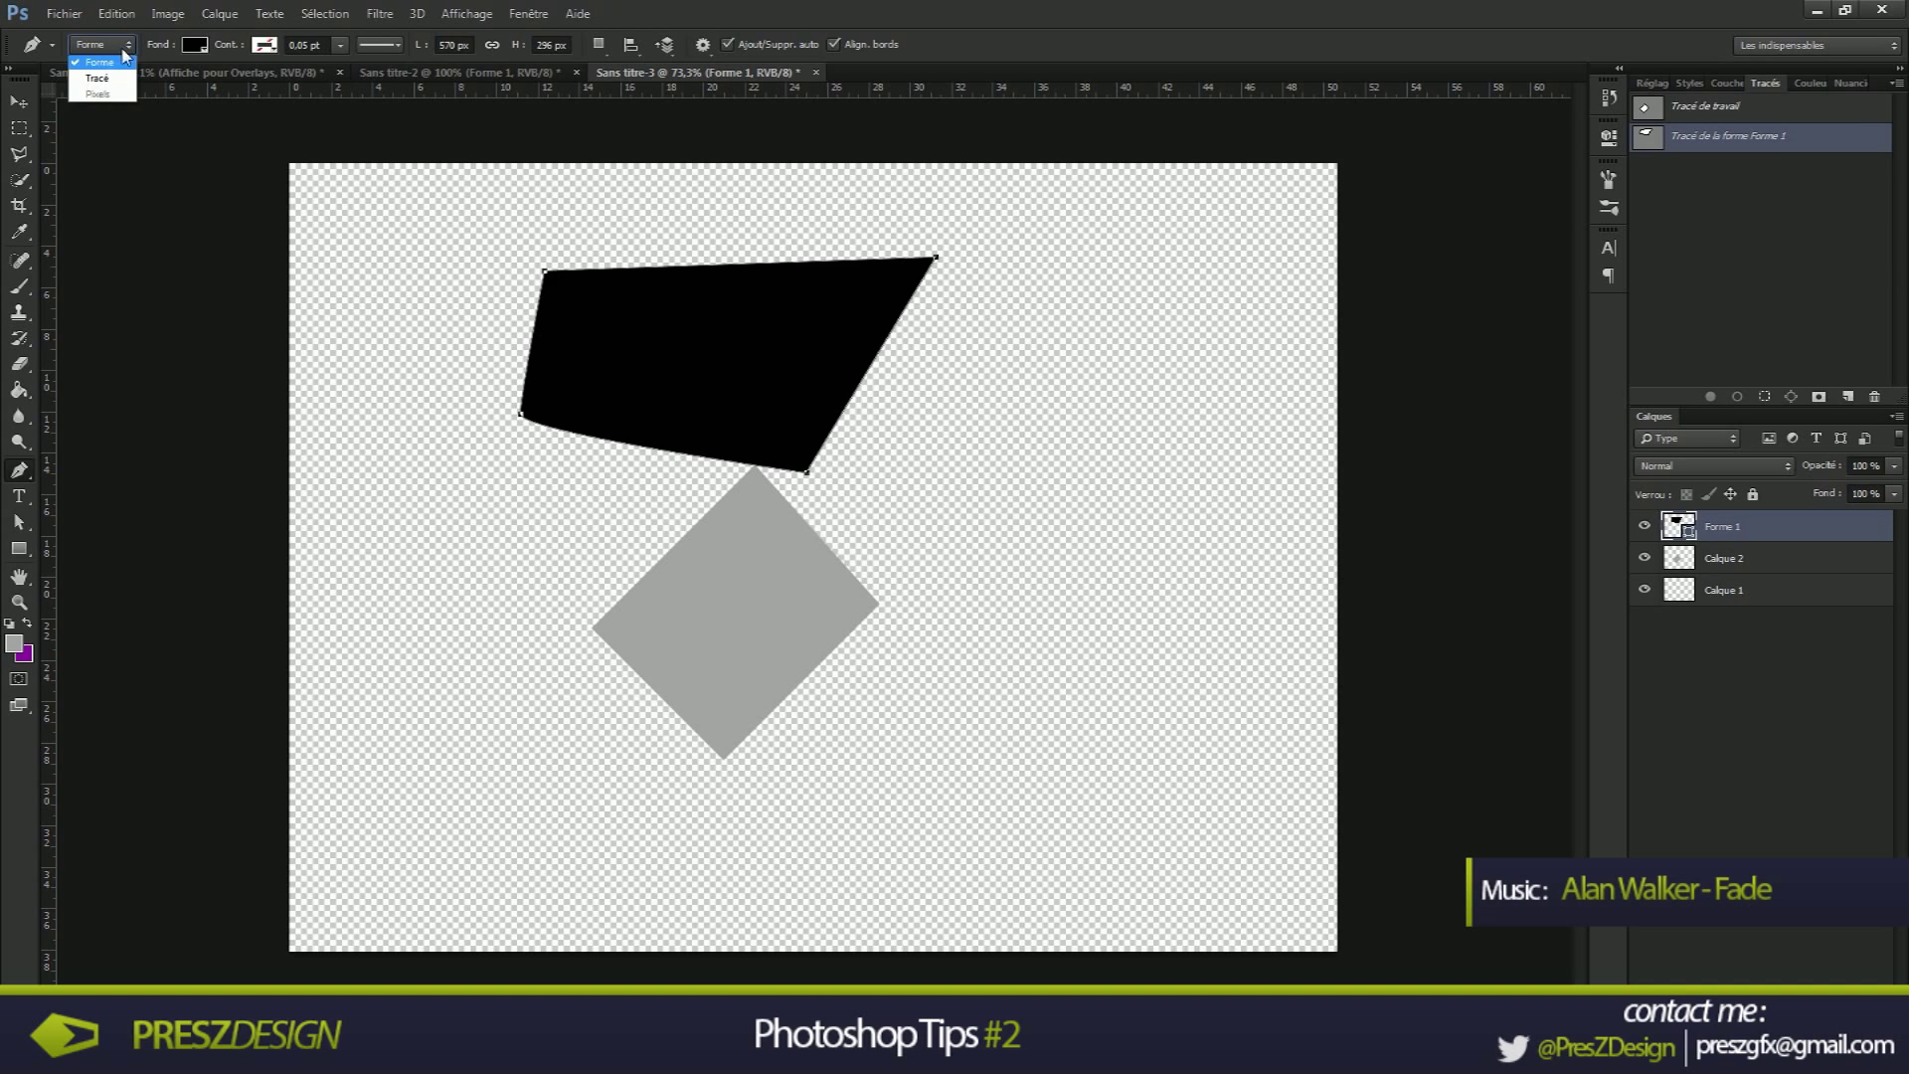
click(97, 80)
click(1116, 362)
click(992, 542)
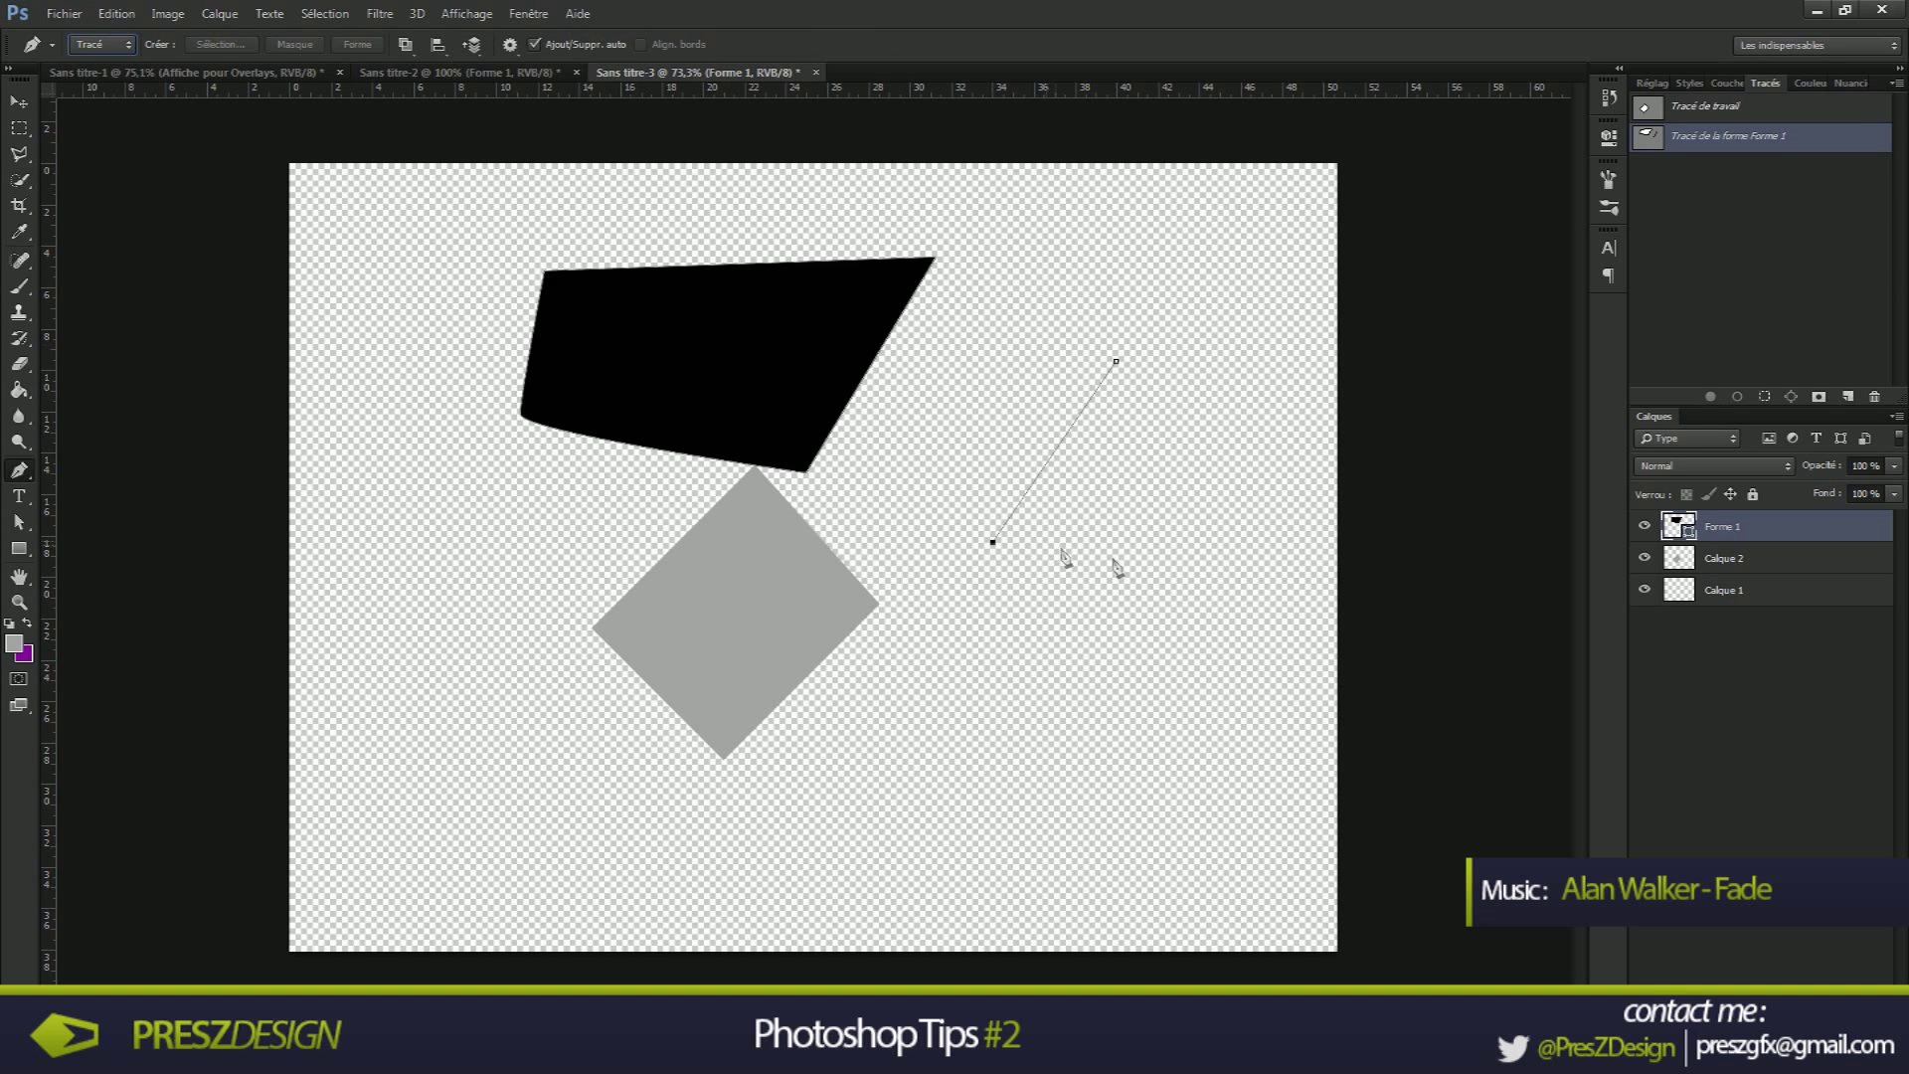
click(1305, 566)
click(1251, 352)
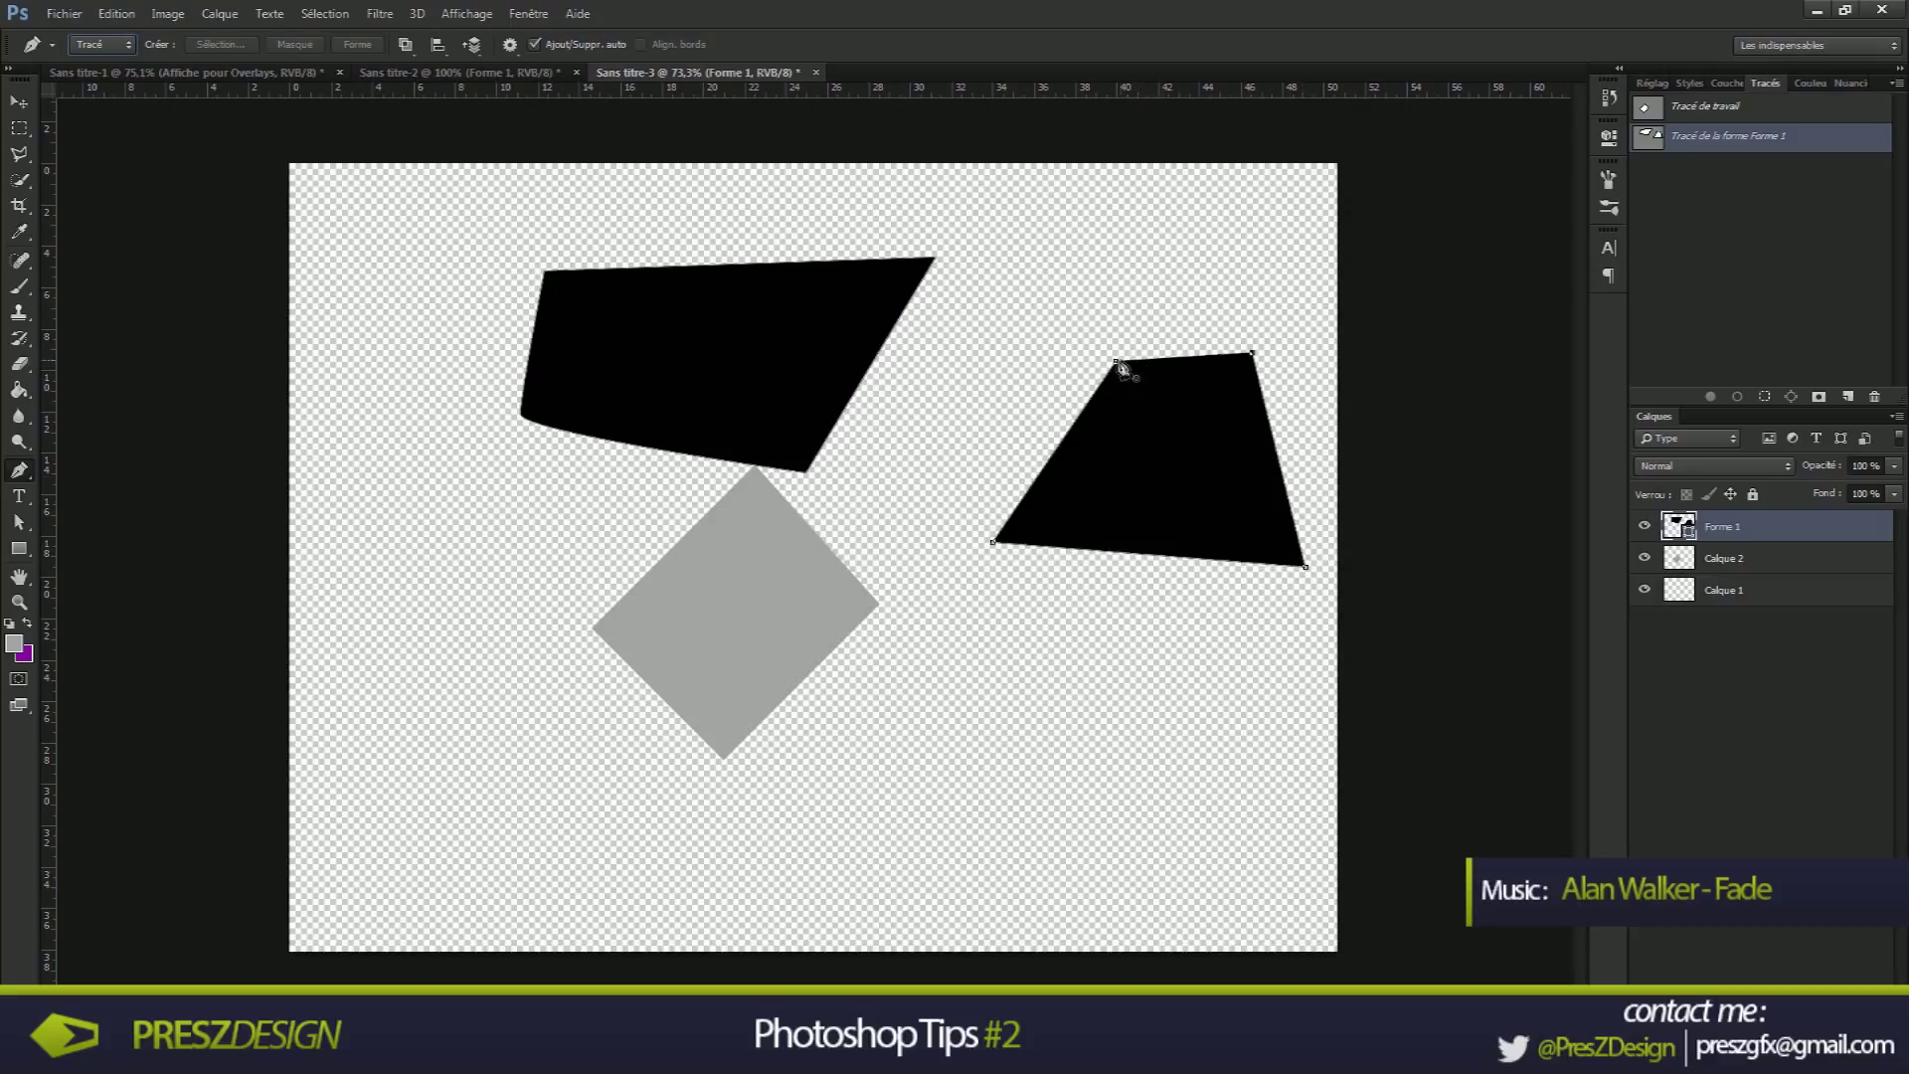
Keep the Pen tool in Tracé mode and draw a triangle on the Forme 1 layer, to the lower right of the diamond
click(99, 45)
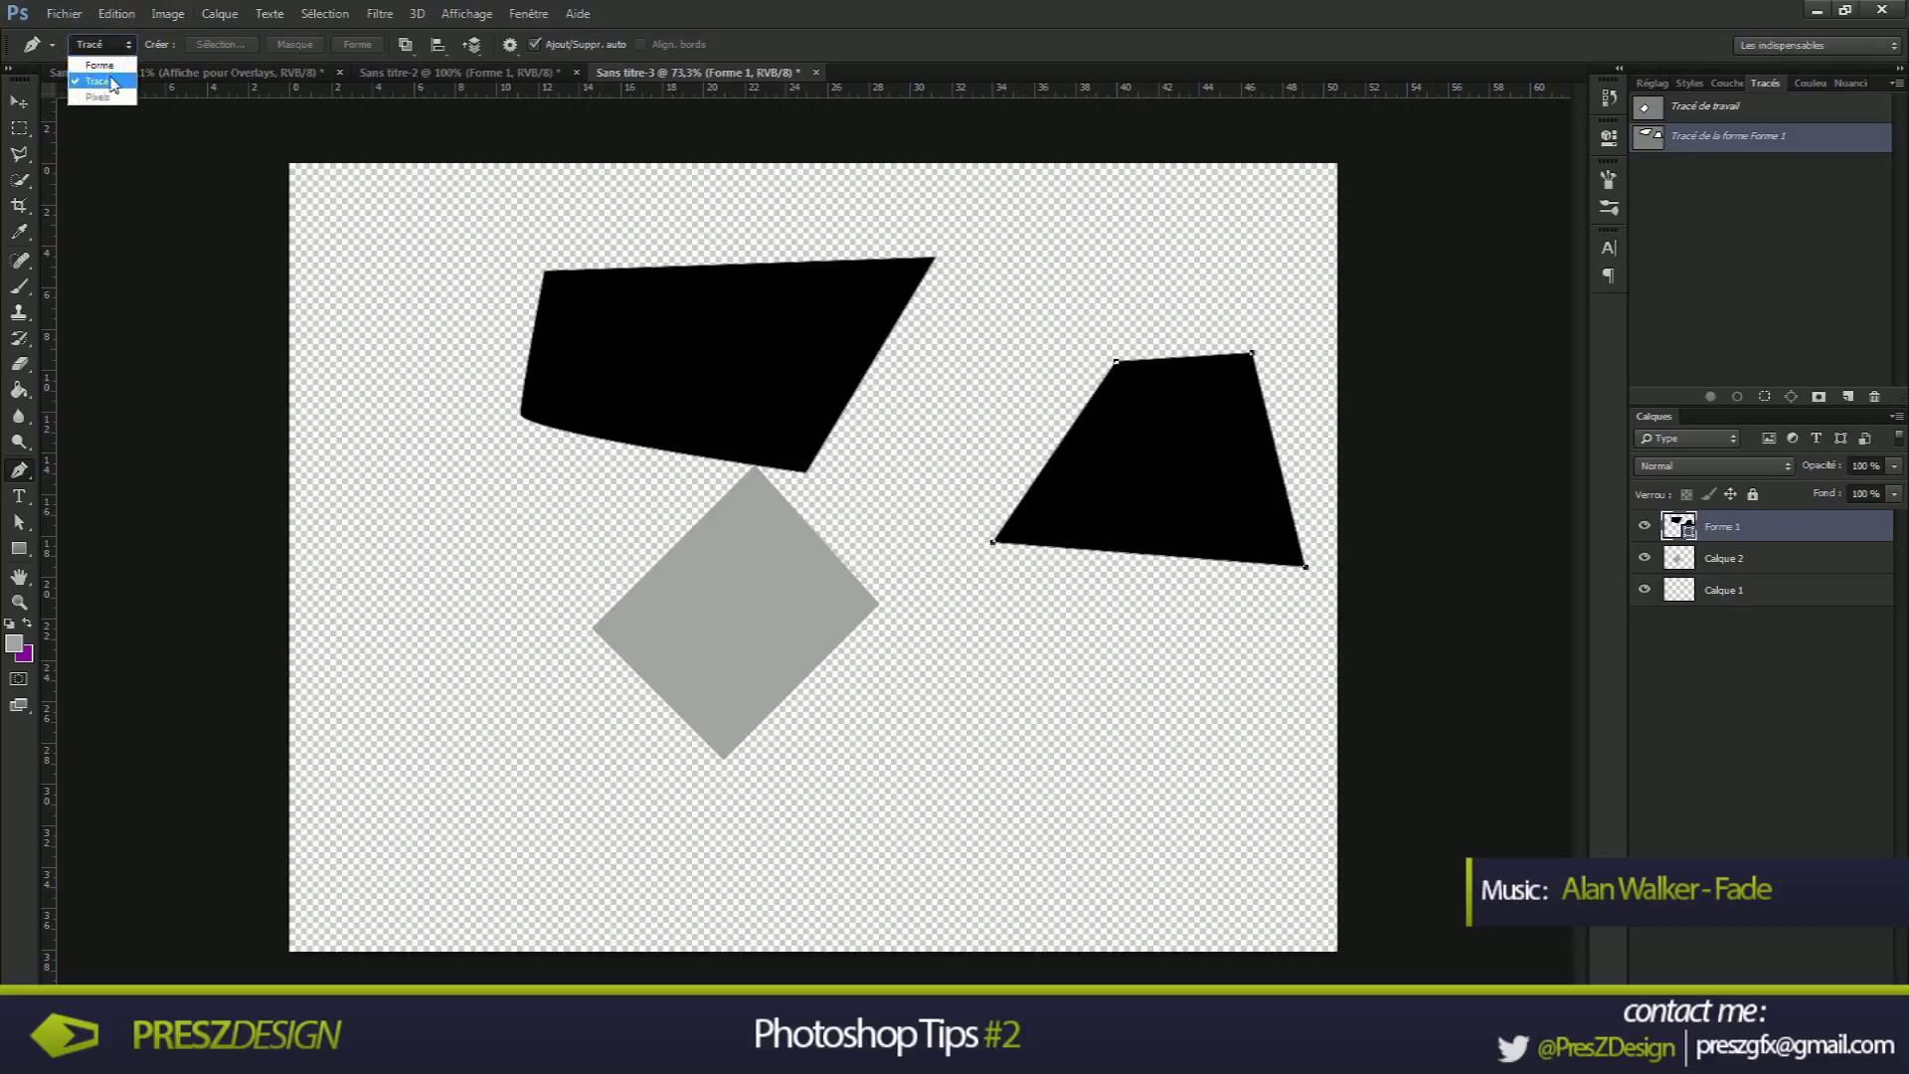
click(98, 81)
click(1073, 716)
click(911, 804)
click(1181, 816)
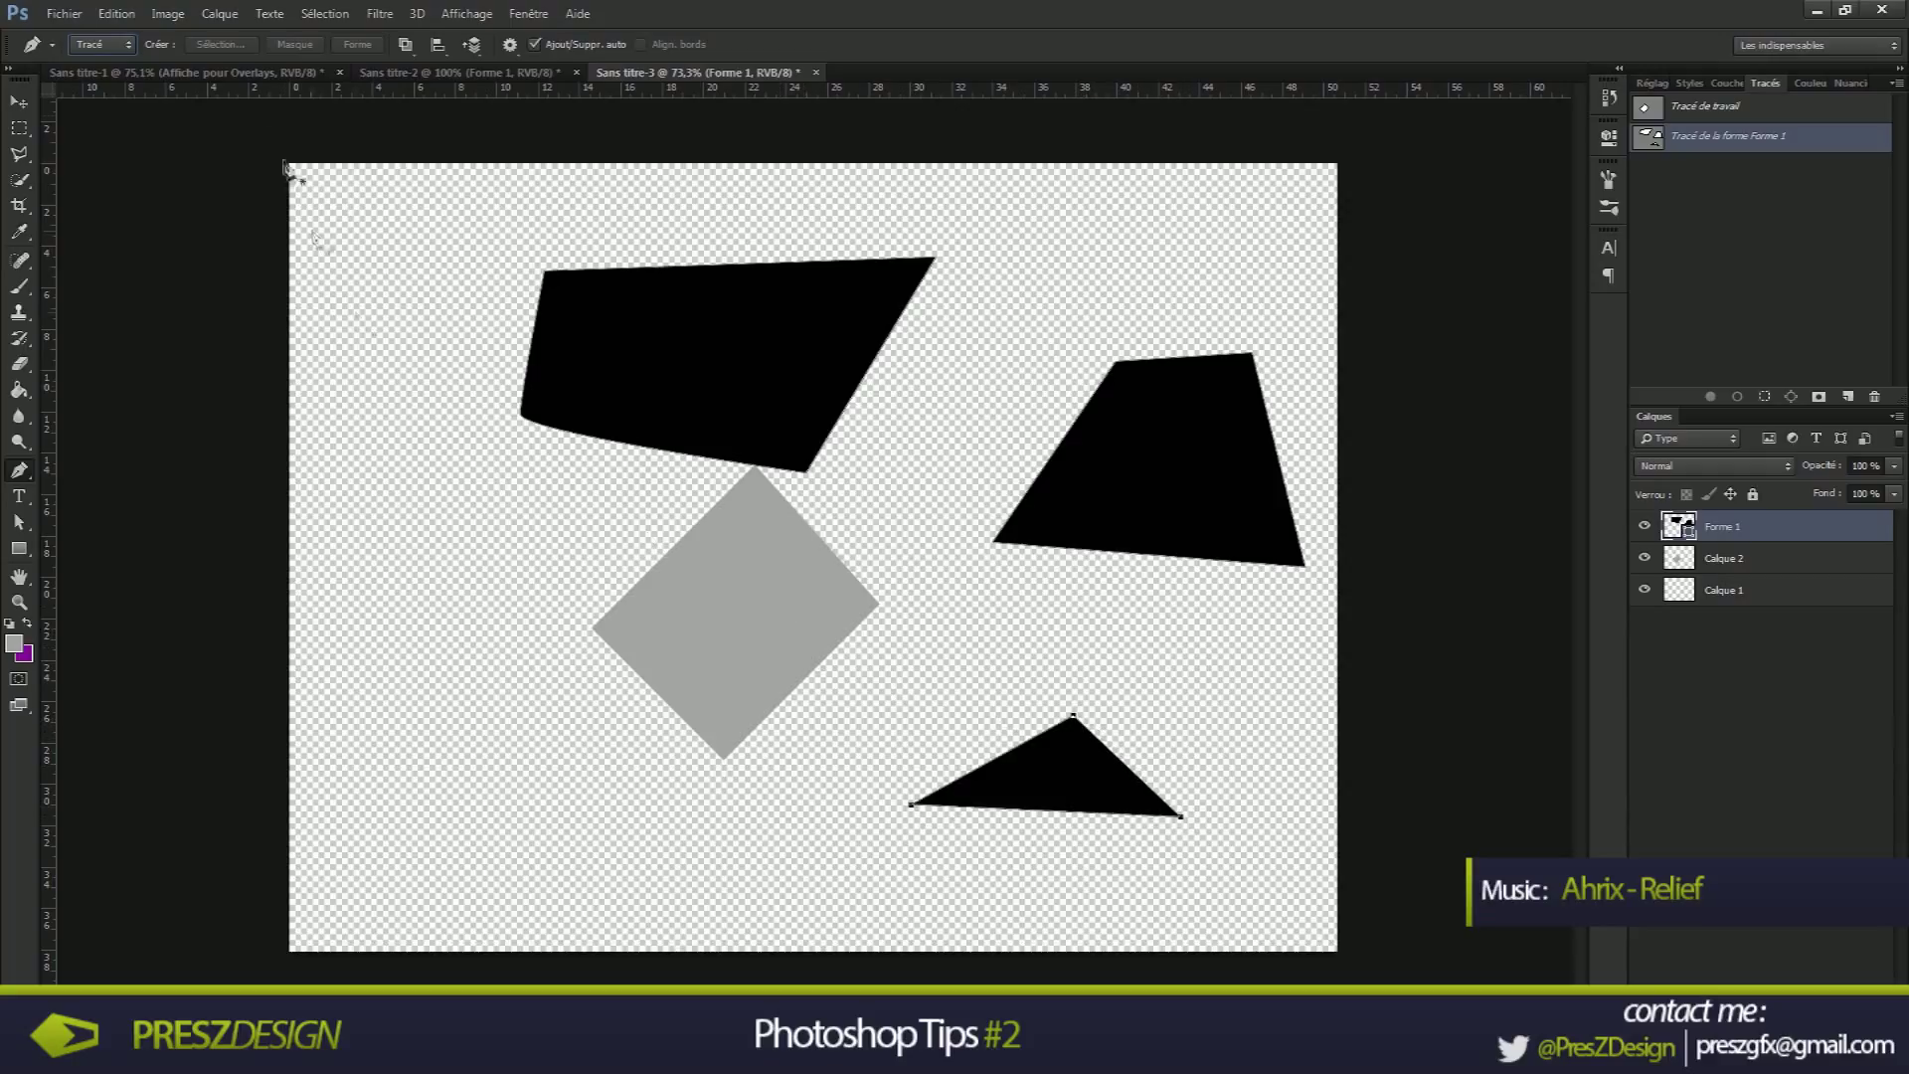
click(99, 45)
click(97, 80)
Delete the Forme 1 shape layer and confirm its removal
right_click(1711, 528)
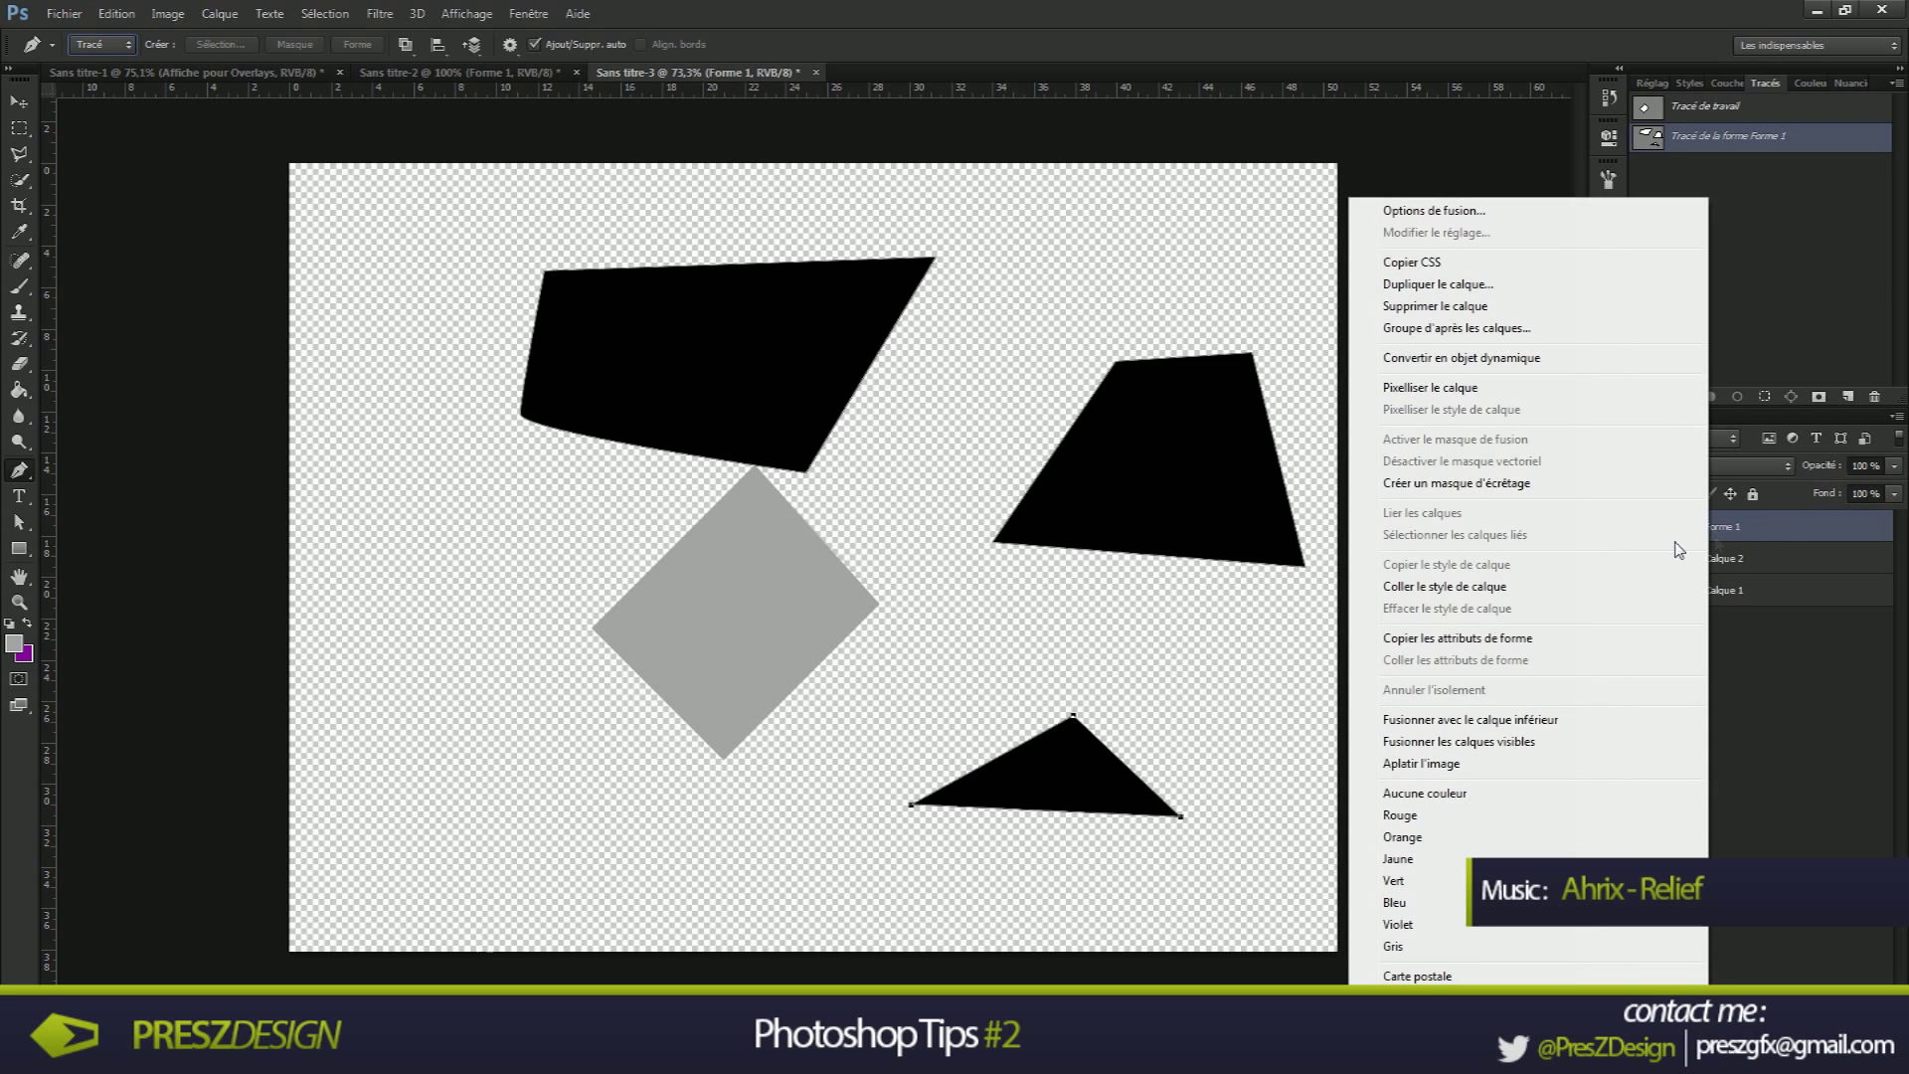
click(1492, 308)
click(905, 384)
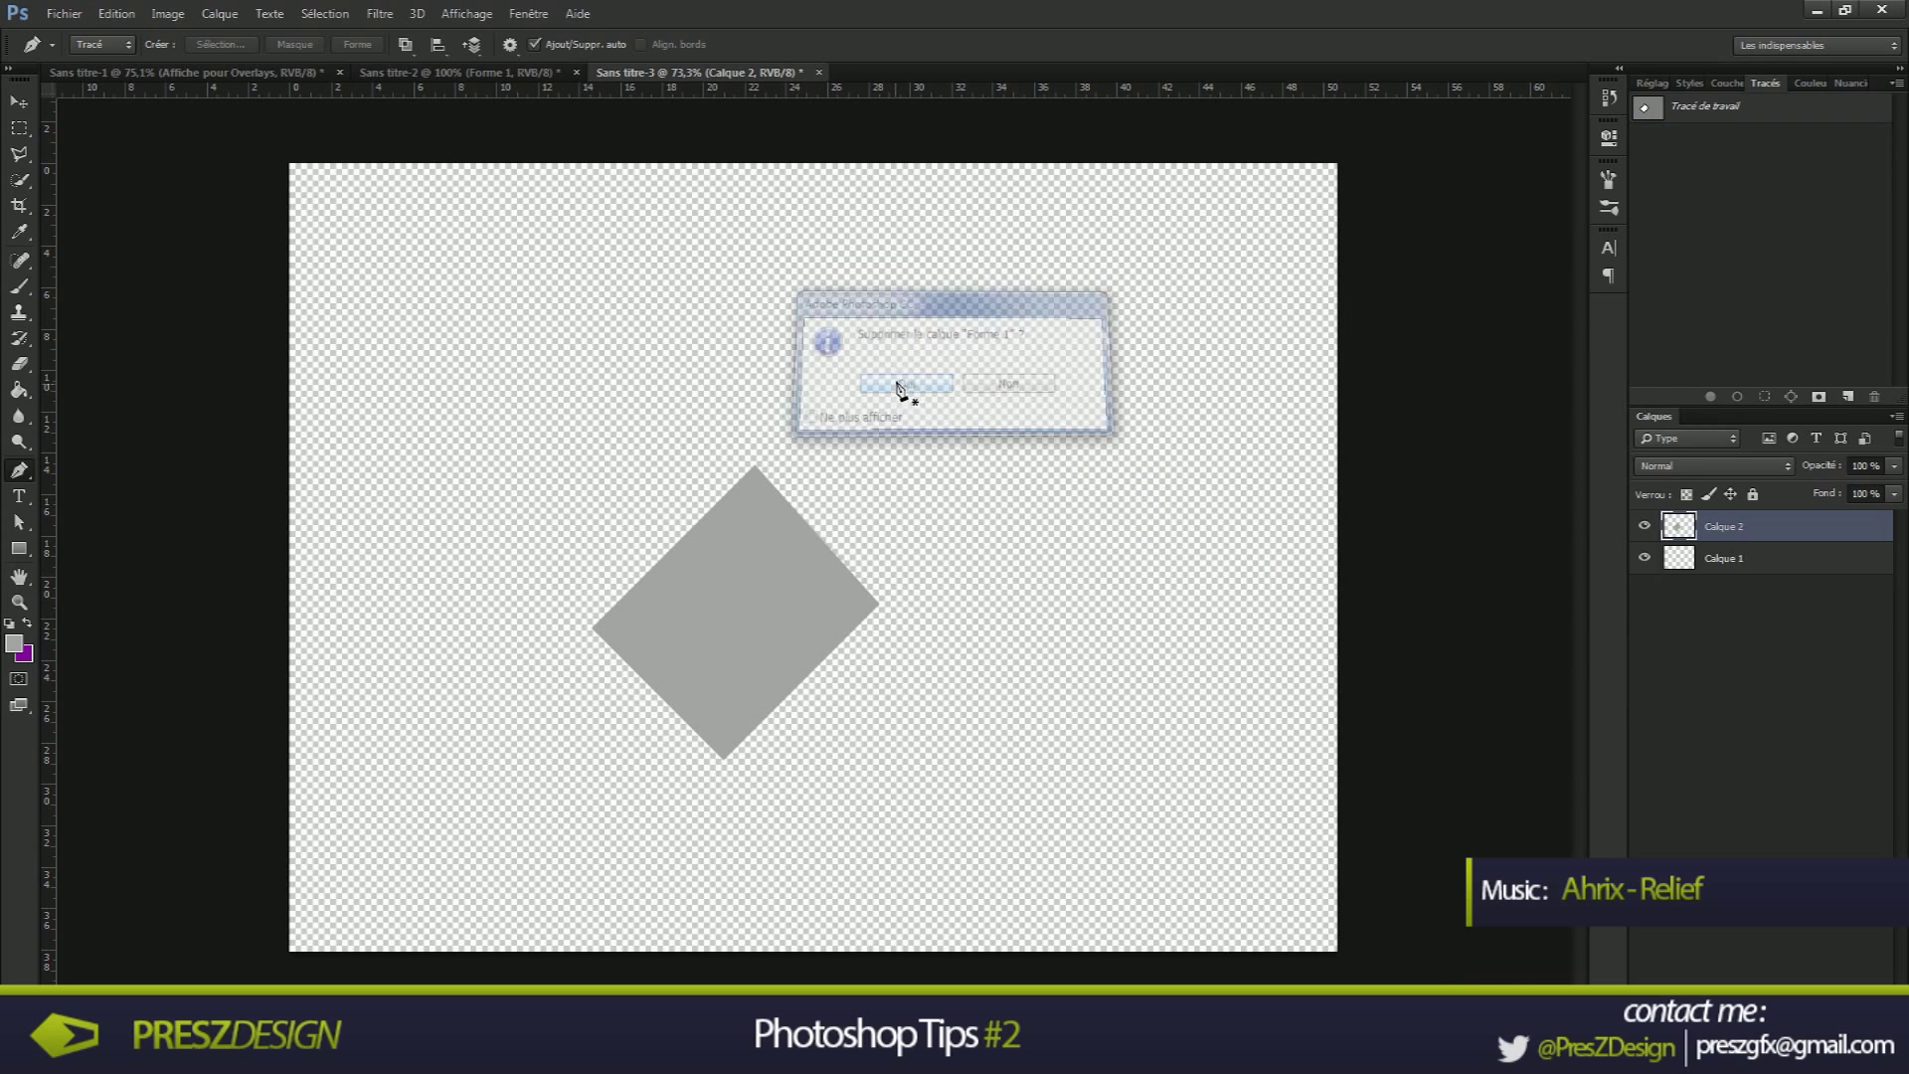
Draw a closed triangular path above the grey diamond and convert it to a new anti-aliased selection with a 0 px feather radius
click(700, 296)
click(1168, 506)
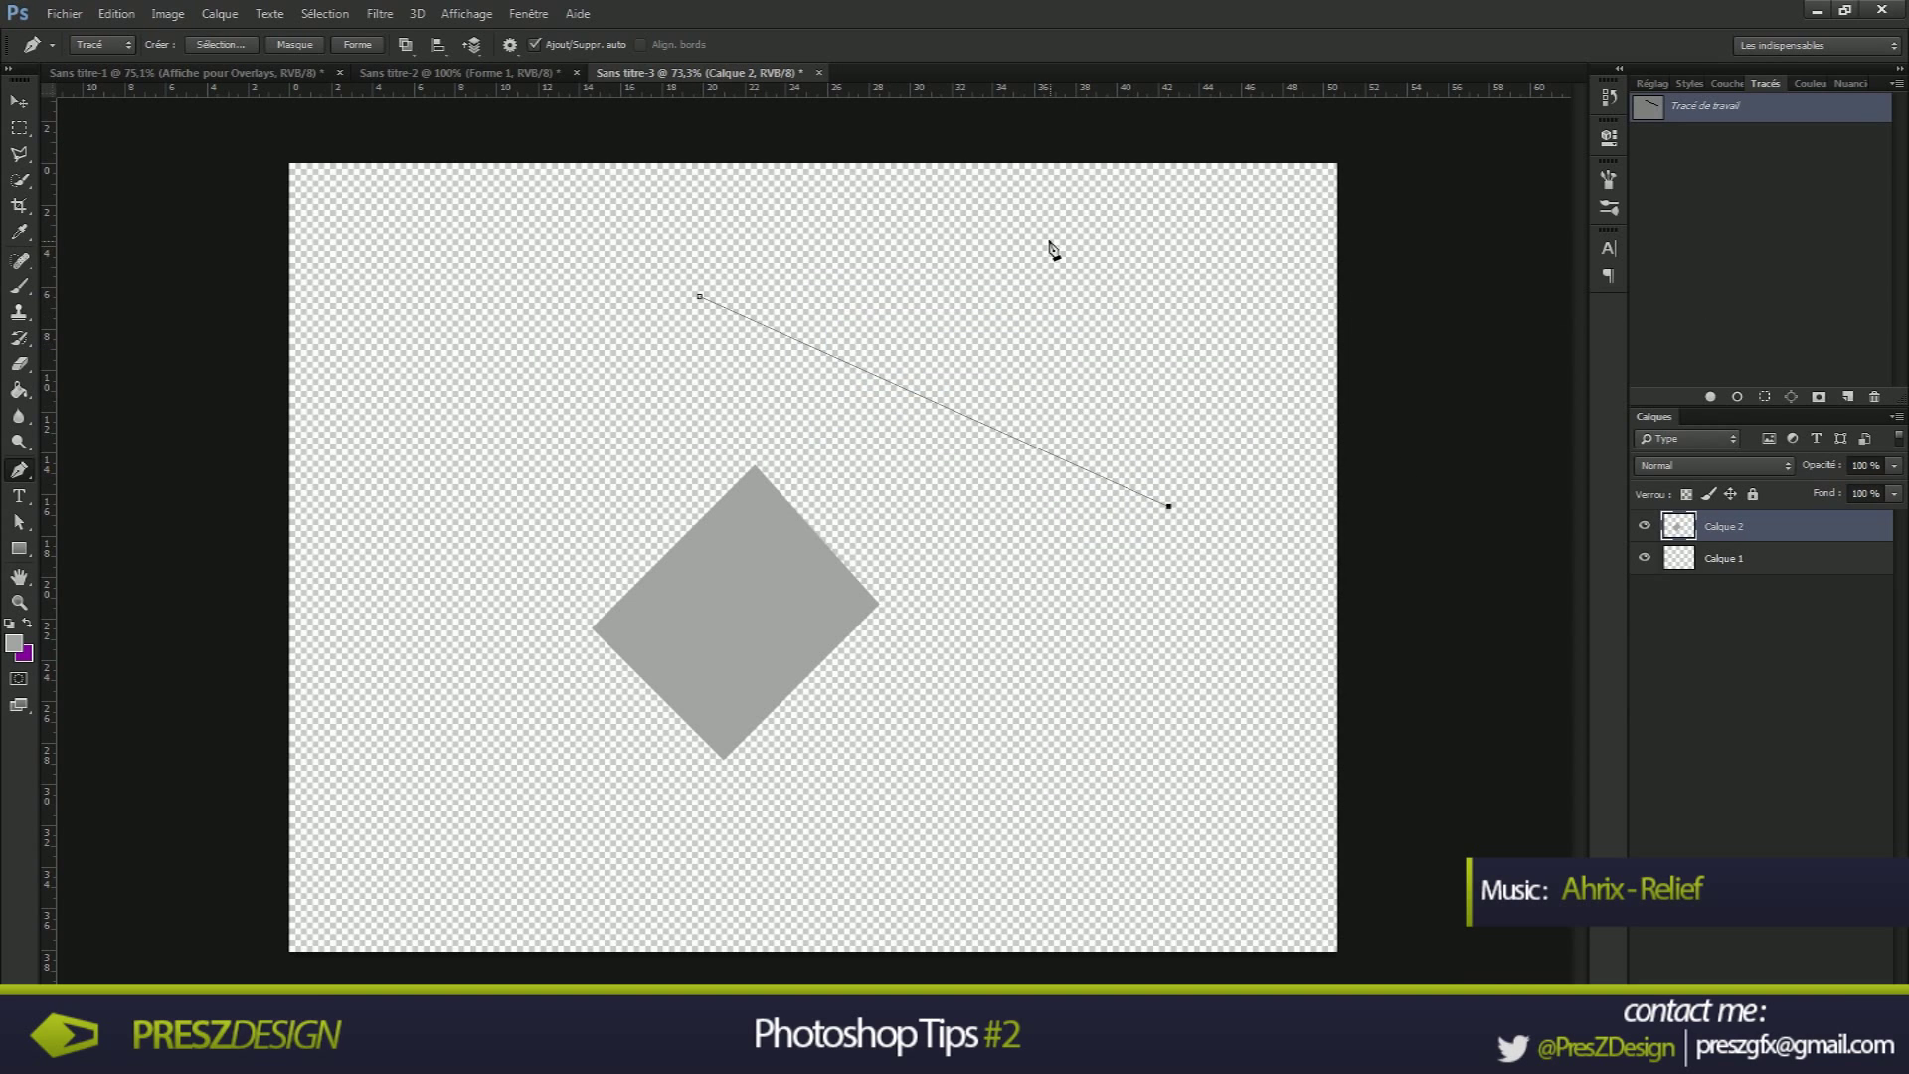
click(699, 297)
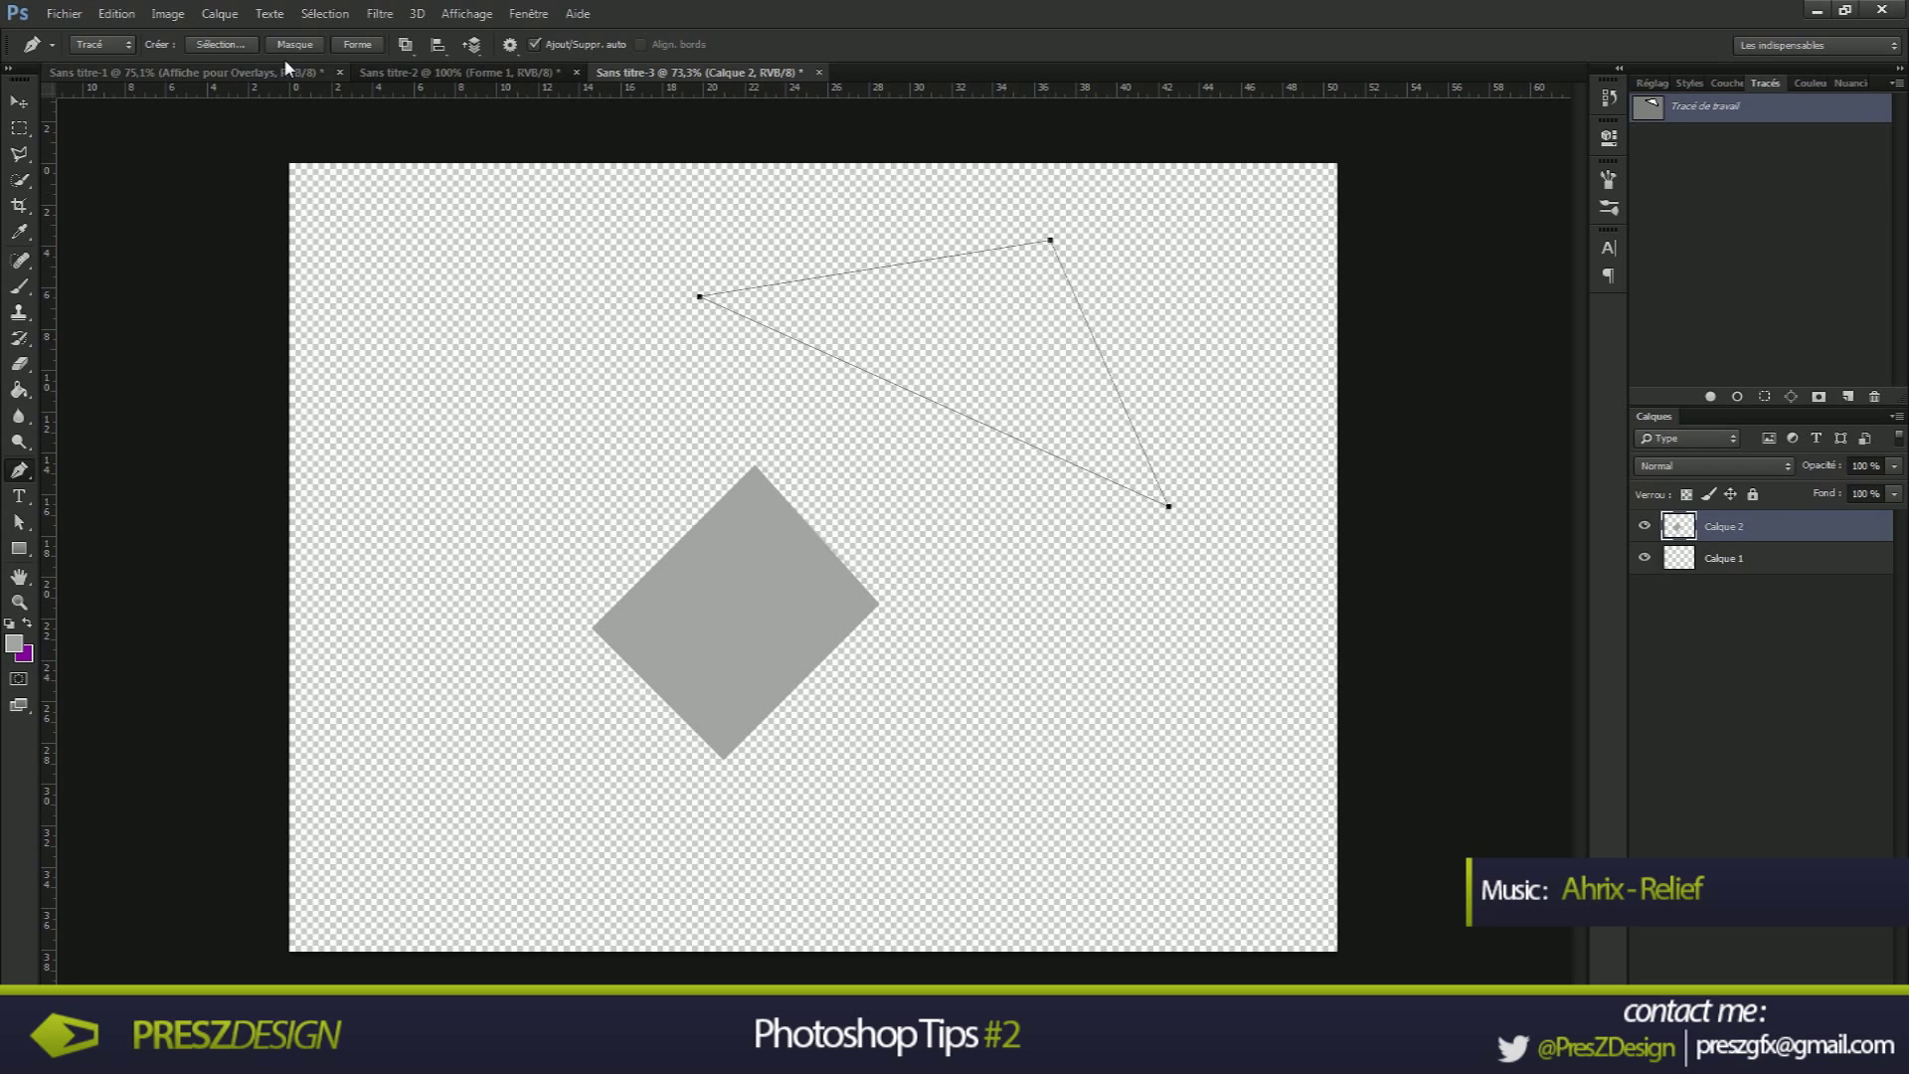
click(234, 40)
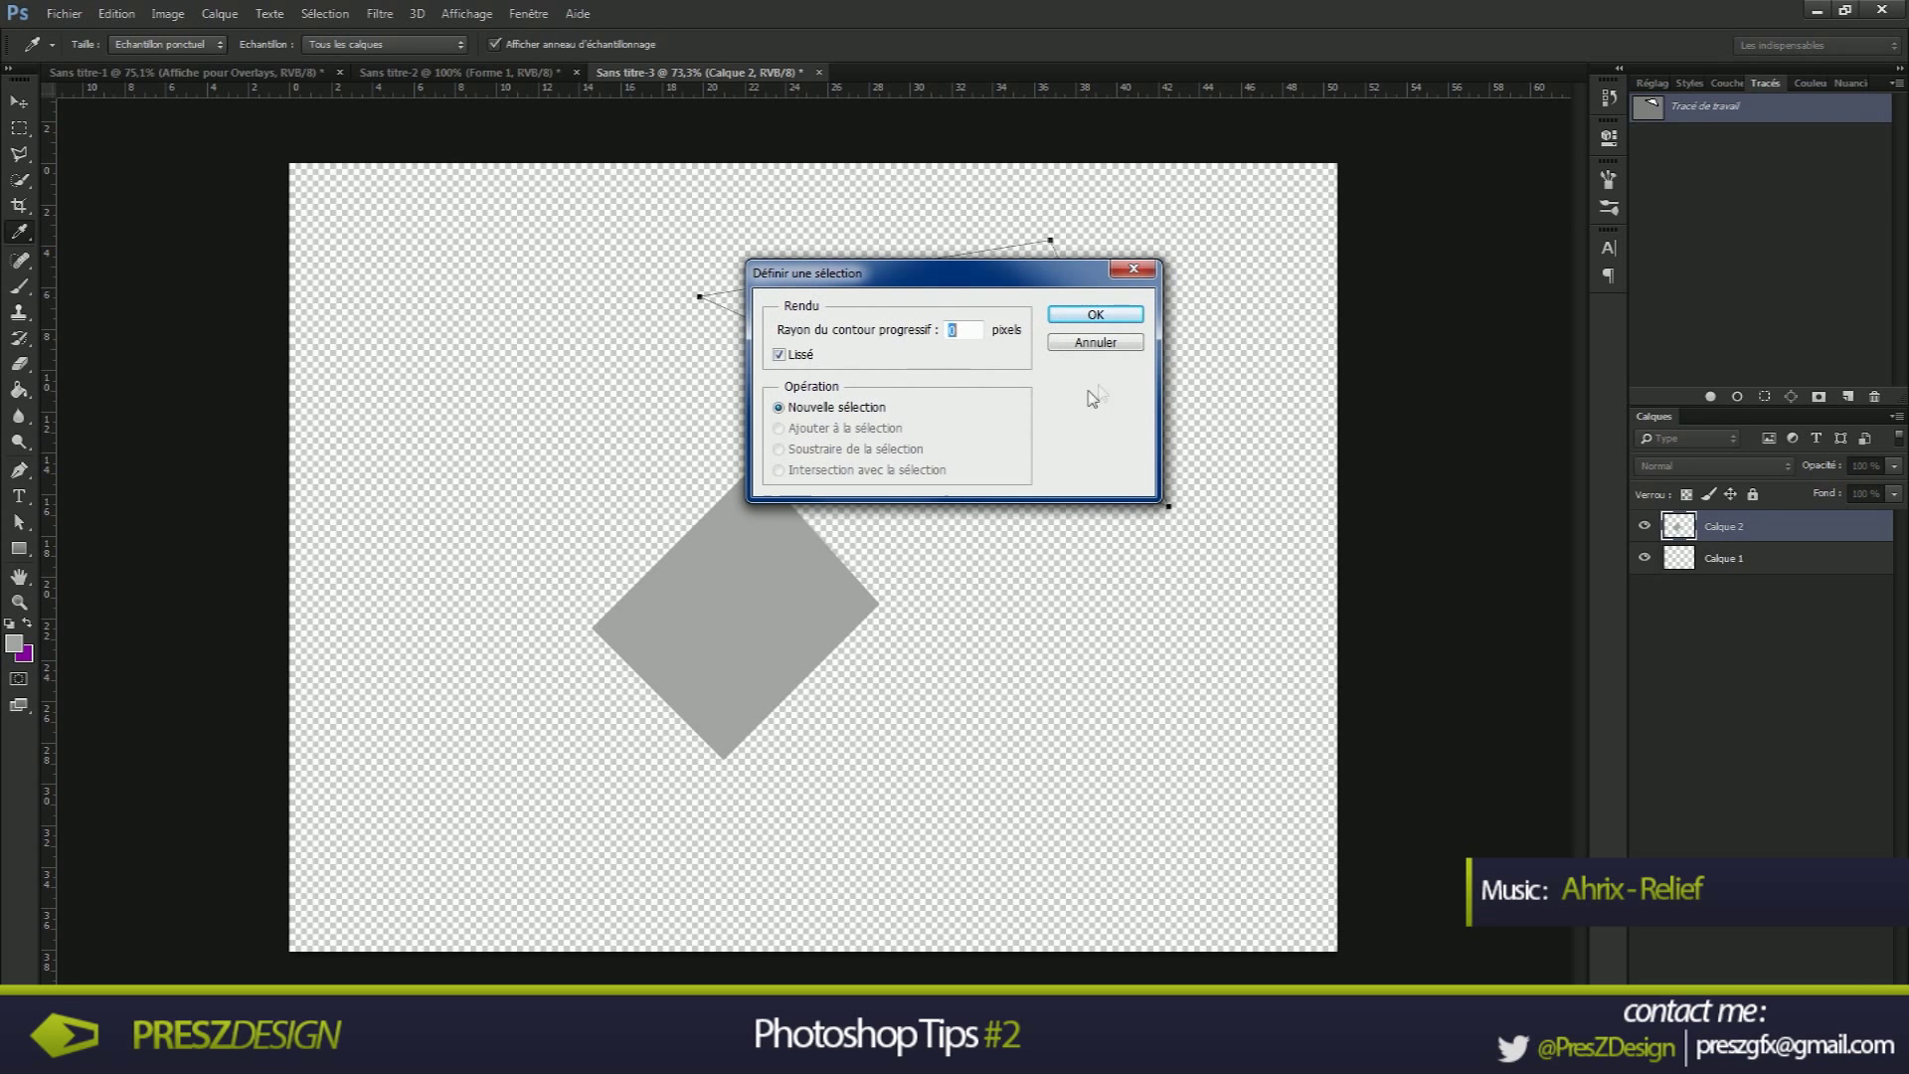
click(1095, 314)
Add a new layer, swap the foreground and background colours, fill the triangle selection with purple, and minimize the program window
key(ctrl+shift+alt+n)
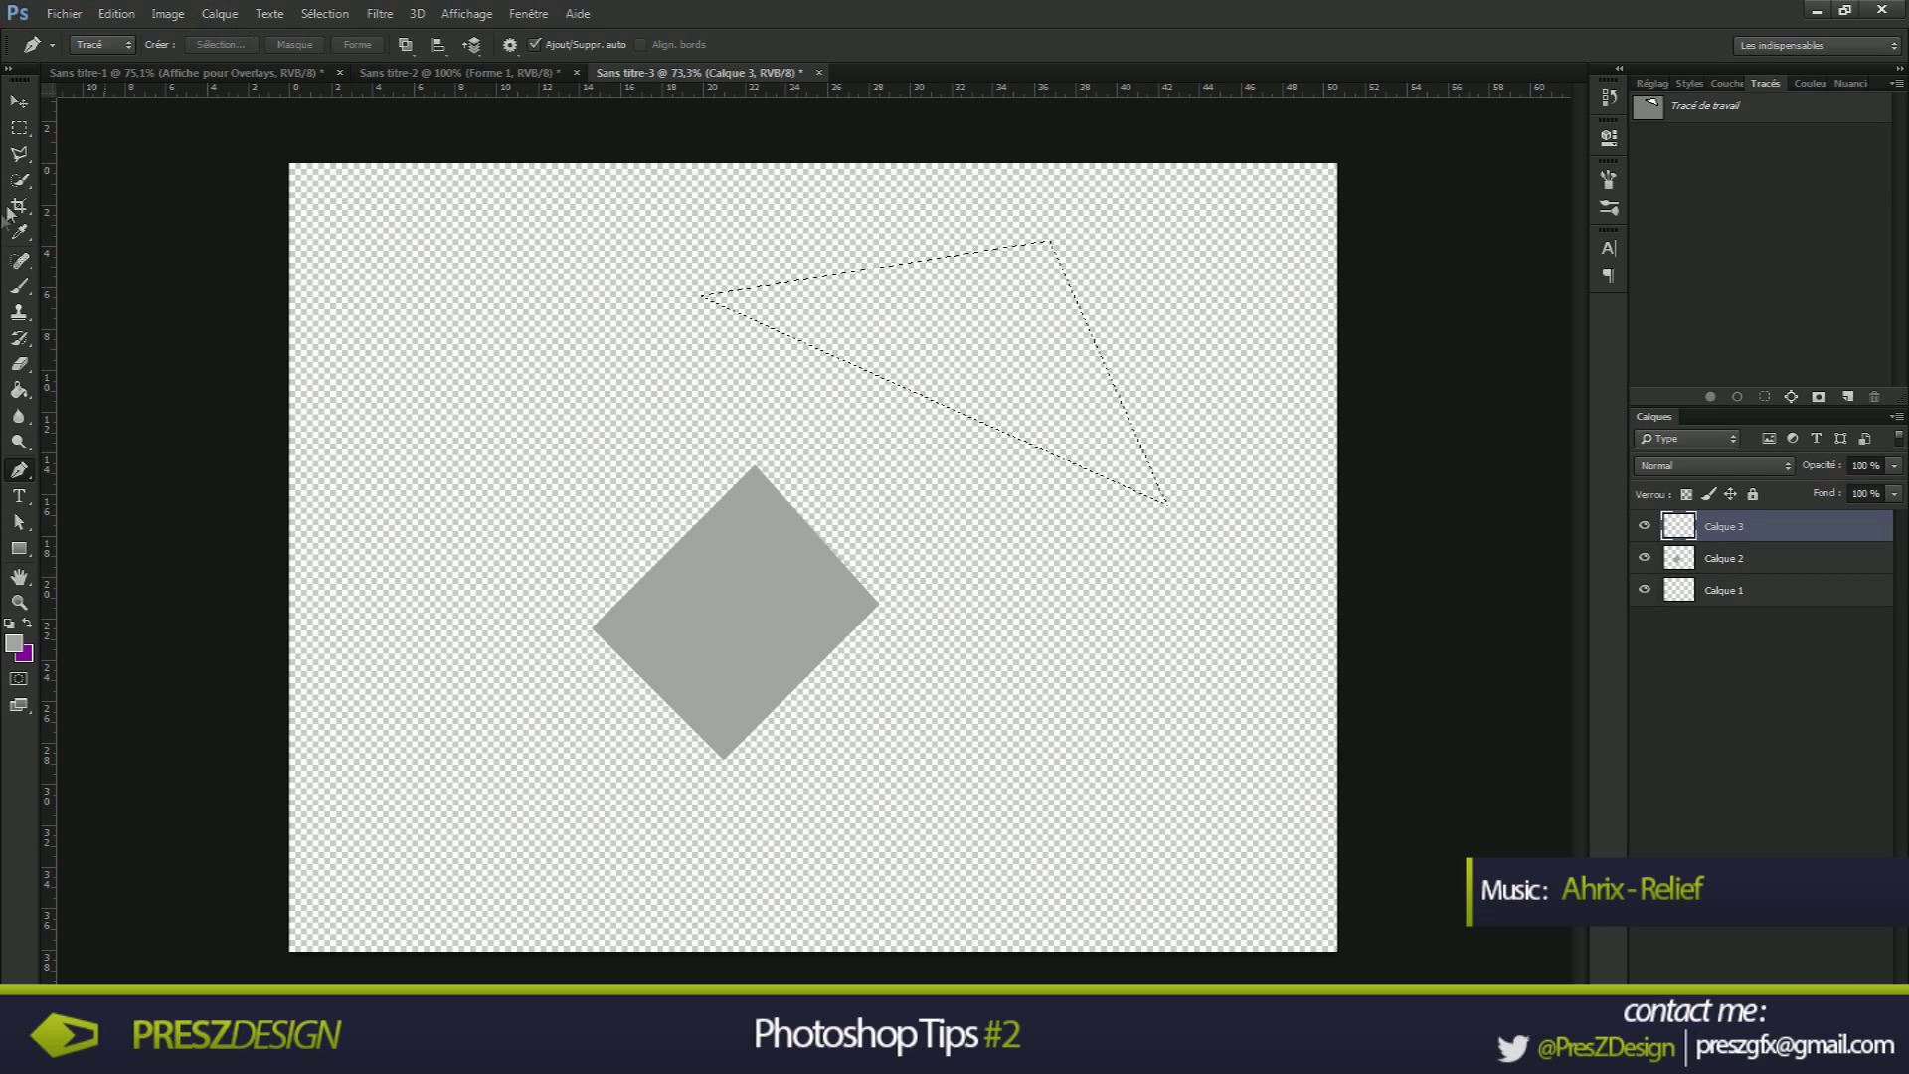
click(18, 390)
click(28, 621)
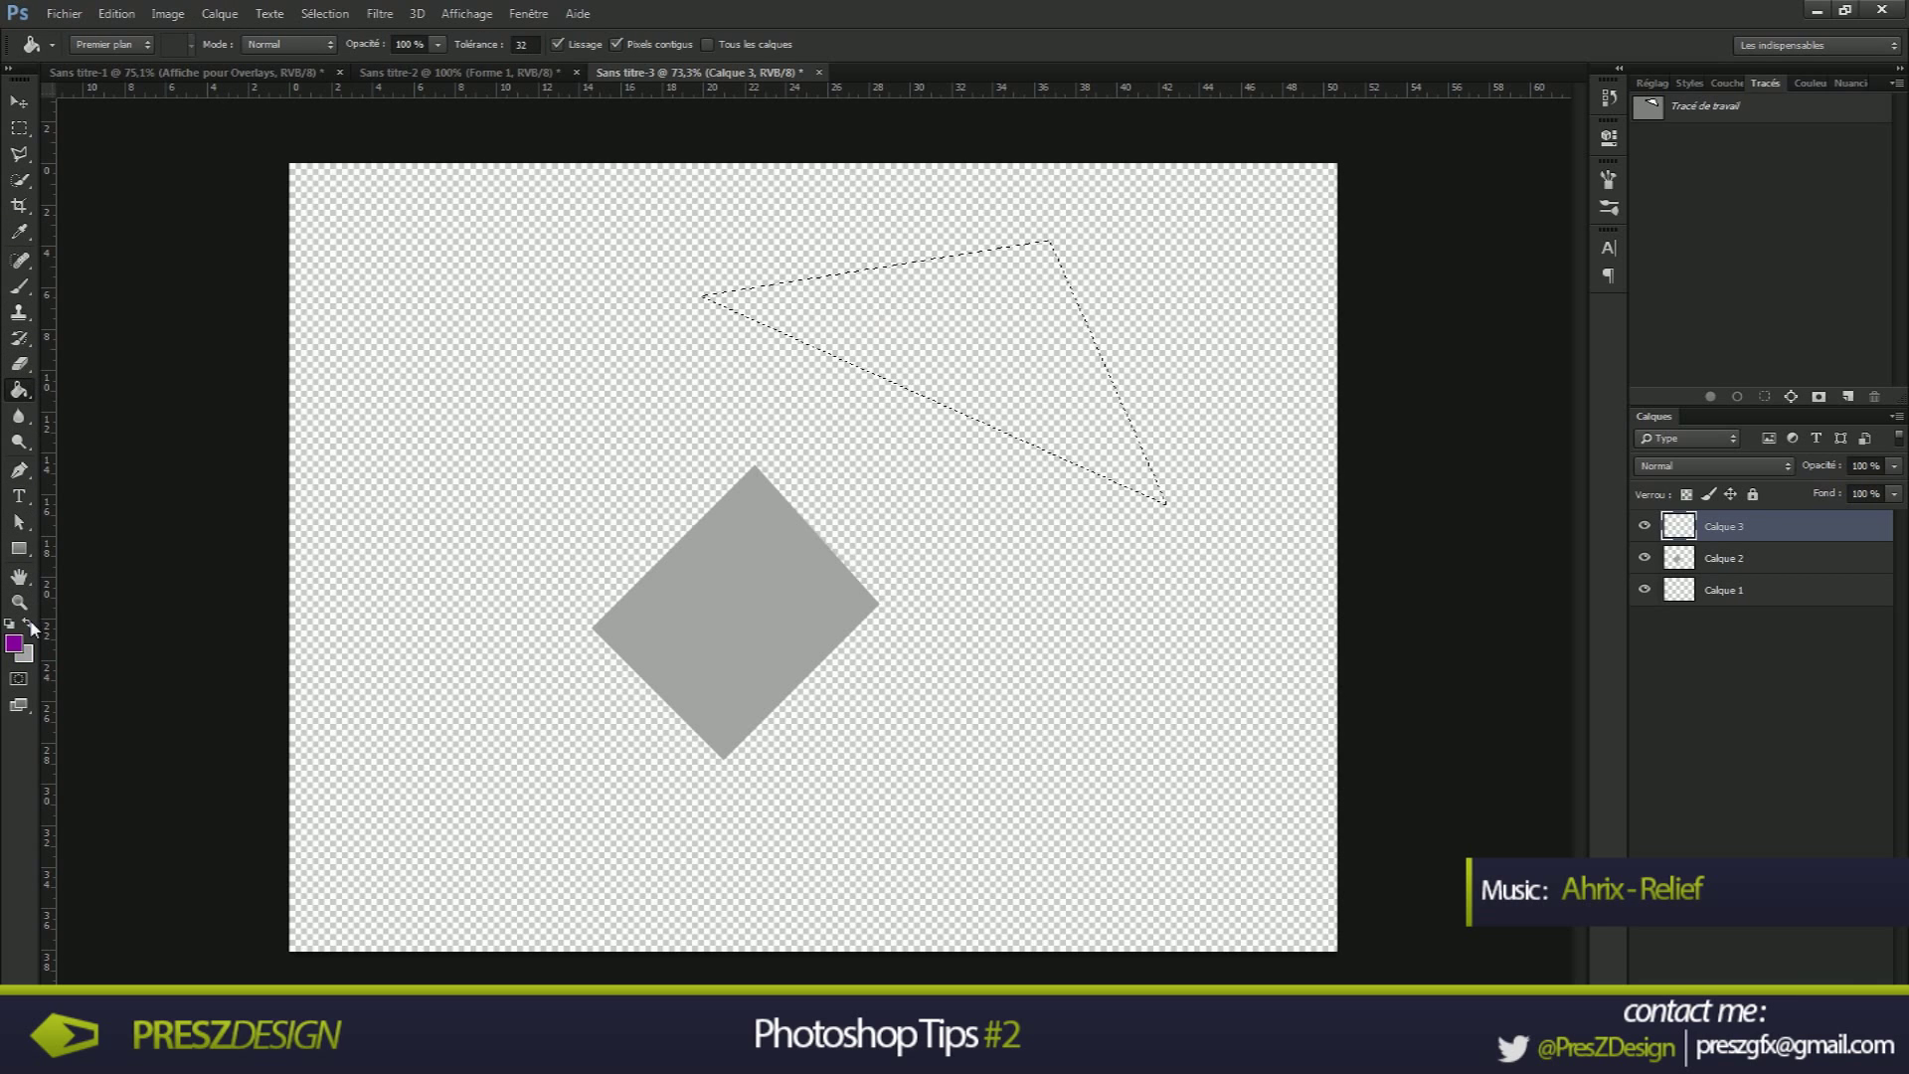
click(1029, 335)
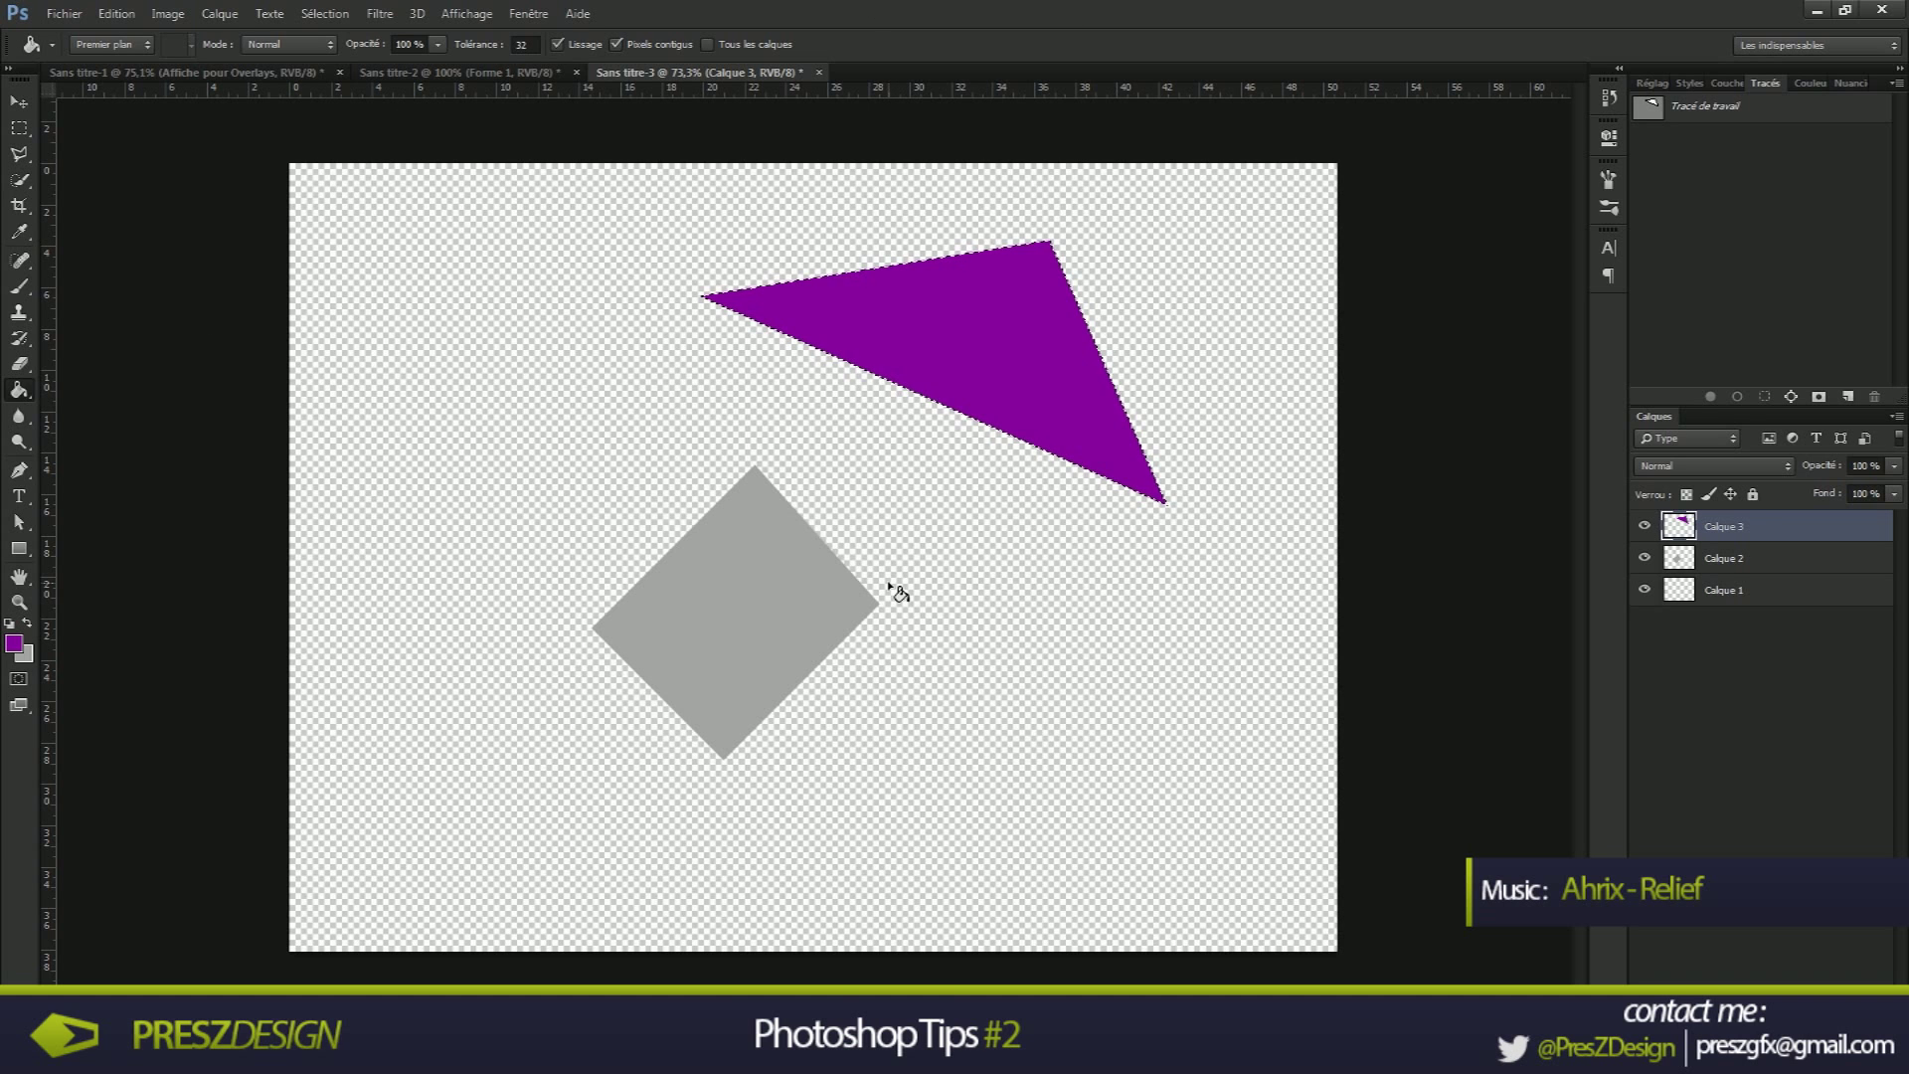
click(1813, 12)
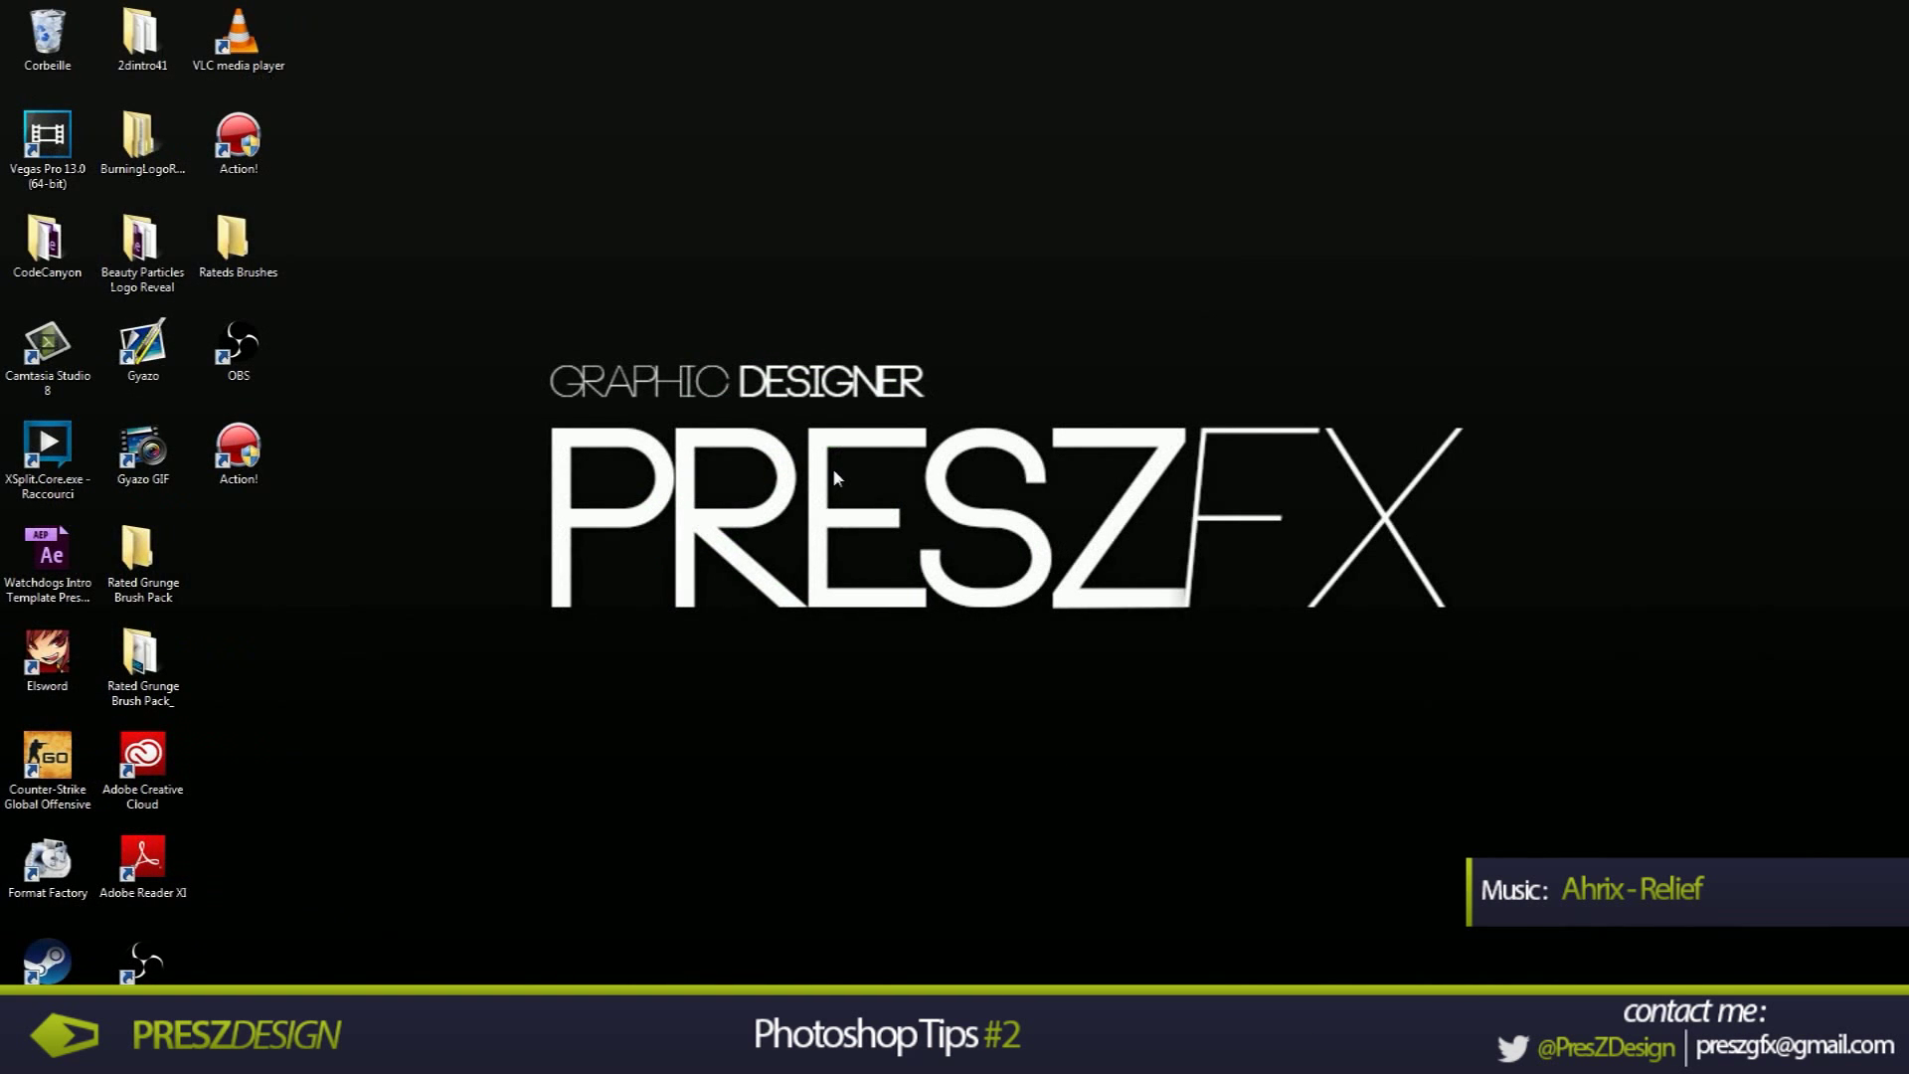